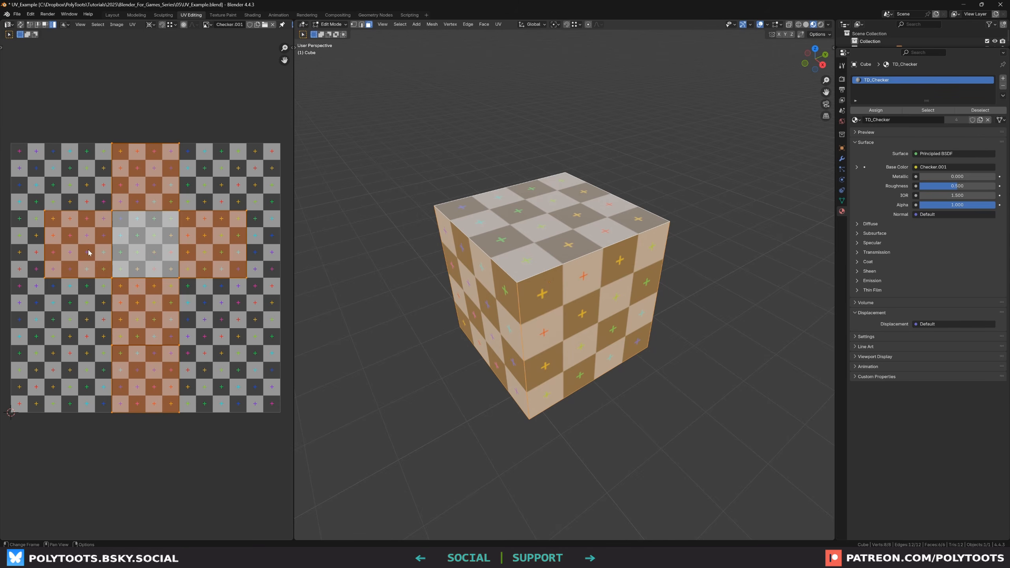
Move the selected UV faces slightly within the UV editor
middle_drag(164, 236, 165, 249)
key(g)
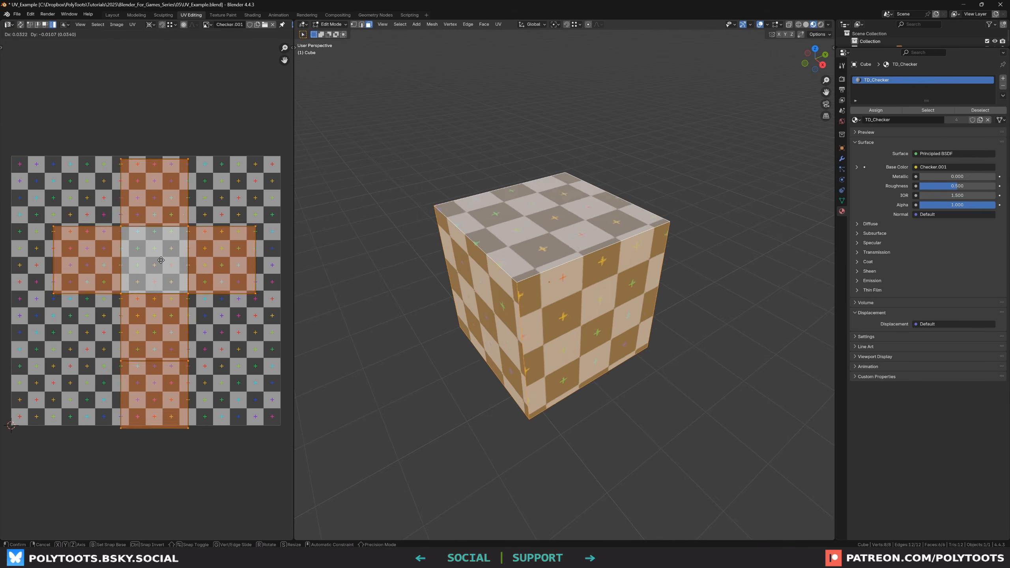
click(150, 269)
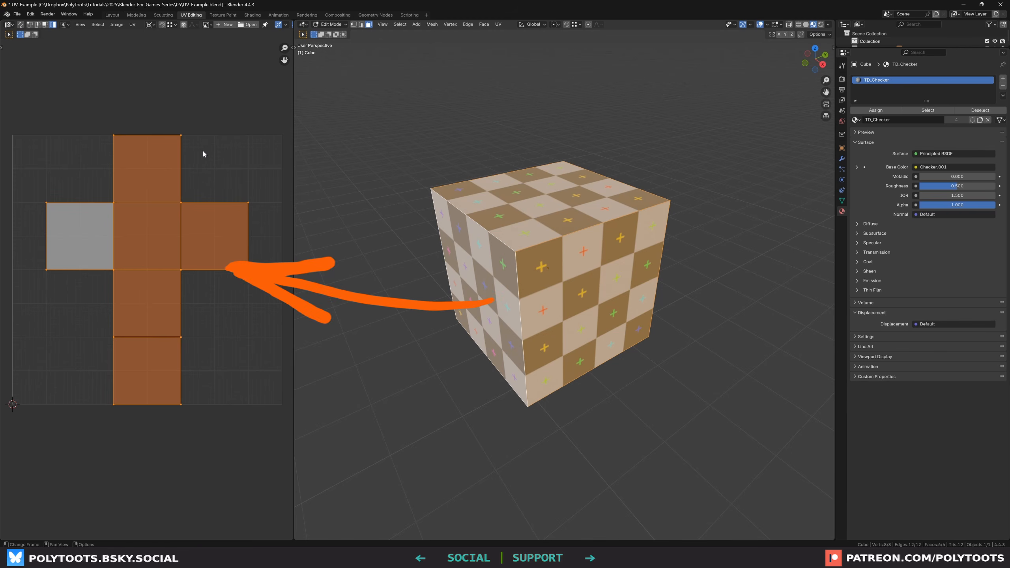
Select one front face of the cube and move its UV square in the UV editor
click(570, 292)
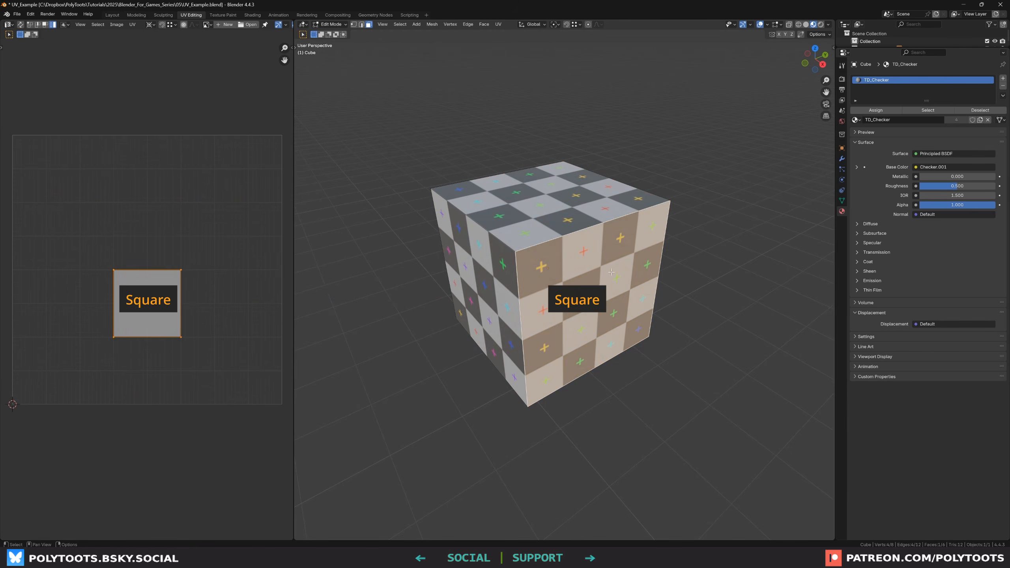
click(534, 204)
click(481, 283)
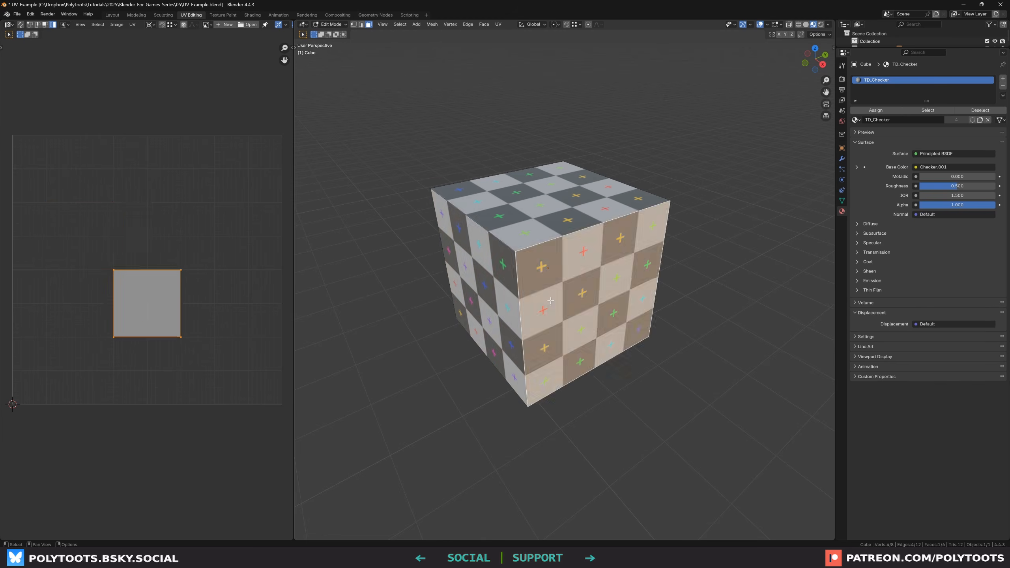
key(a)
key(g)
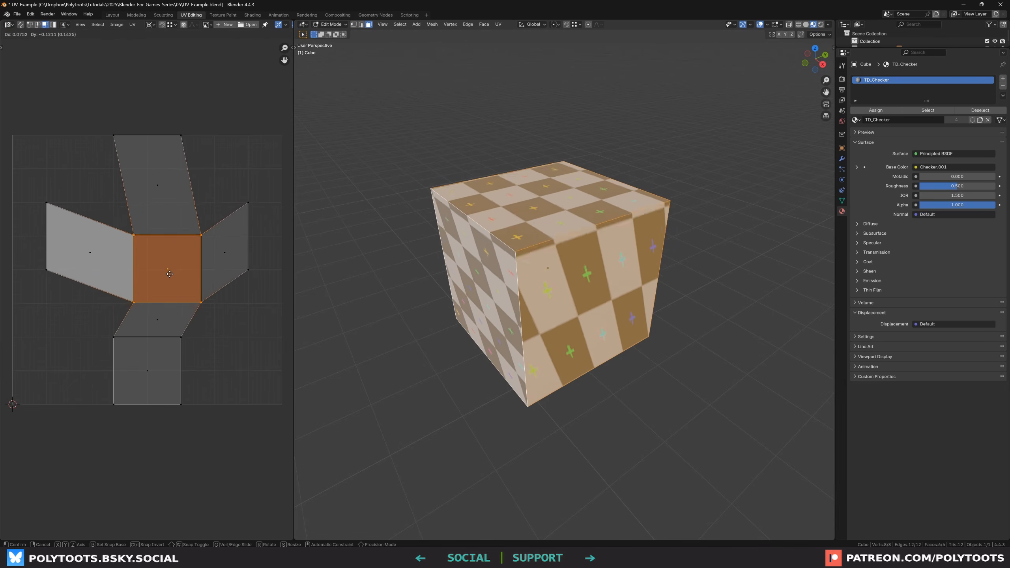
key(Return)
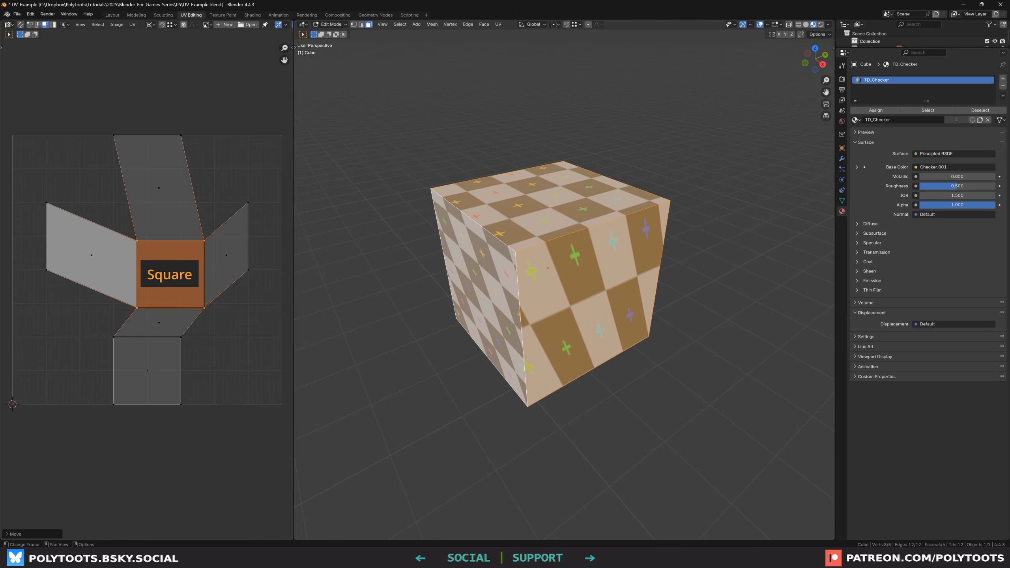
Undo the UV face move on the cube
middle_drag(477, 202, 459, 255)
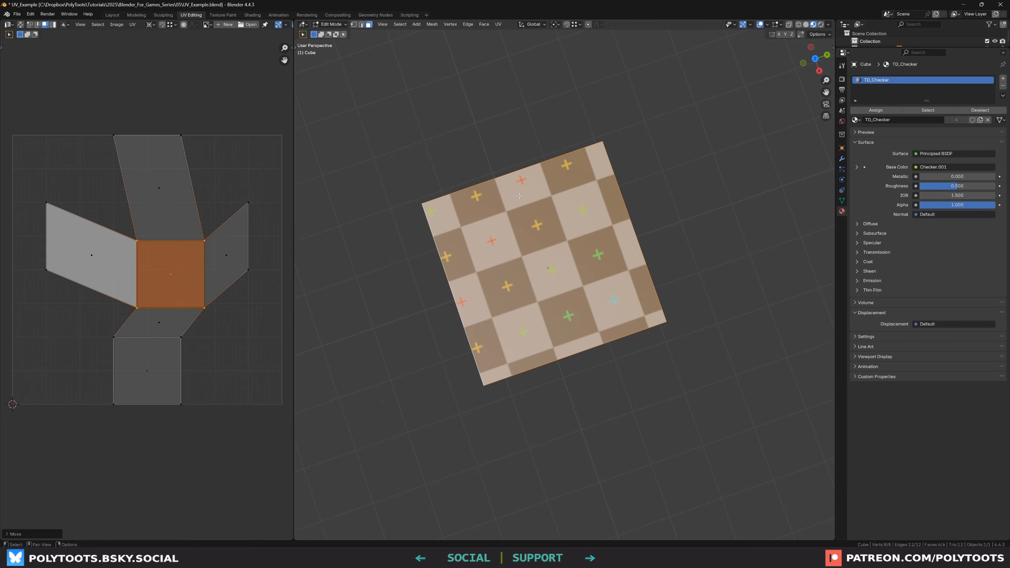
middle_drag(534, 252, 524, 215)
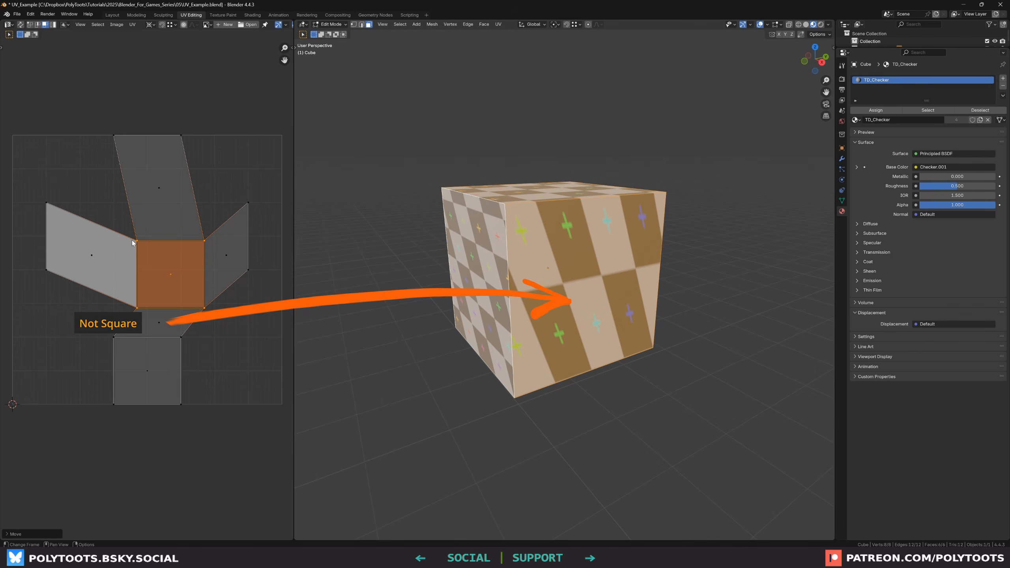
middle_drag(533, 239, 588, 293)
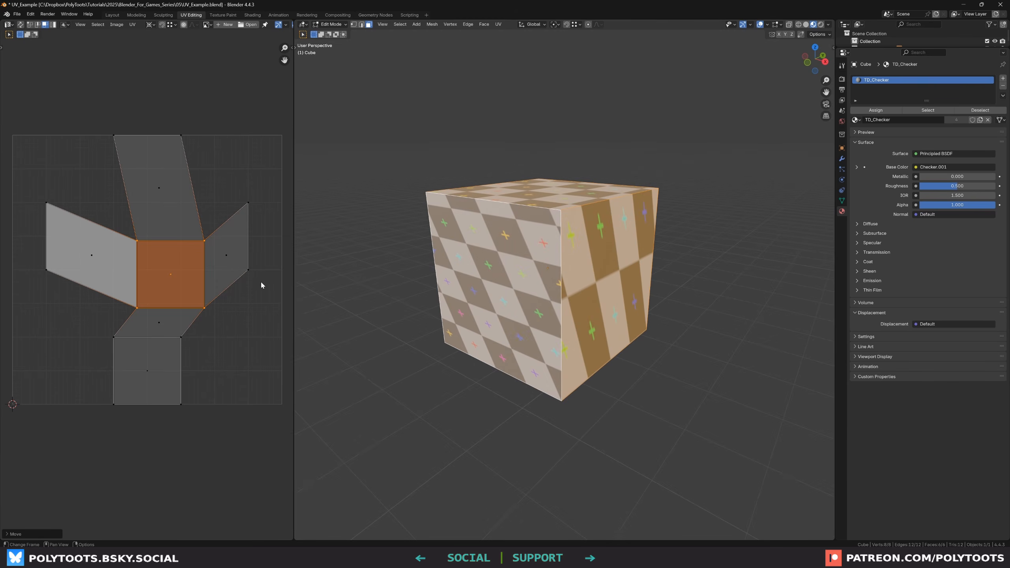
middle_drag(175, 250, 178, 249)
key(ctrl+z)
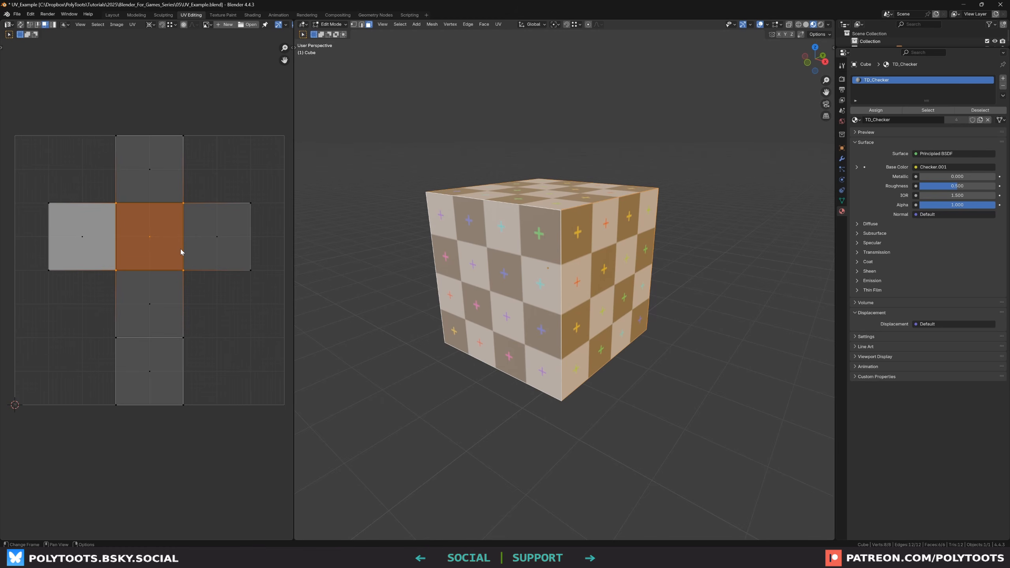
Box-select the cube's UV faces in the UV editor
click(243, 187)
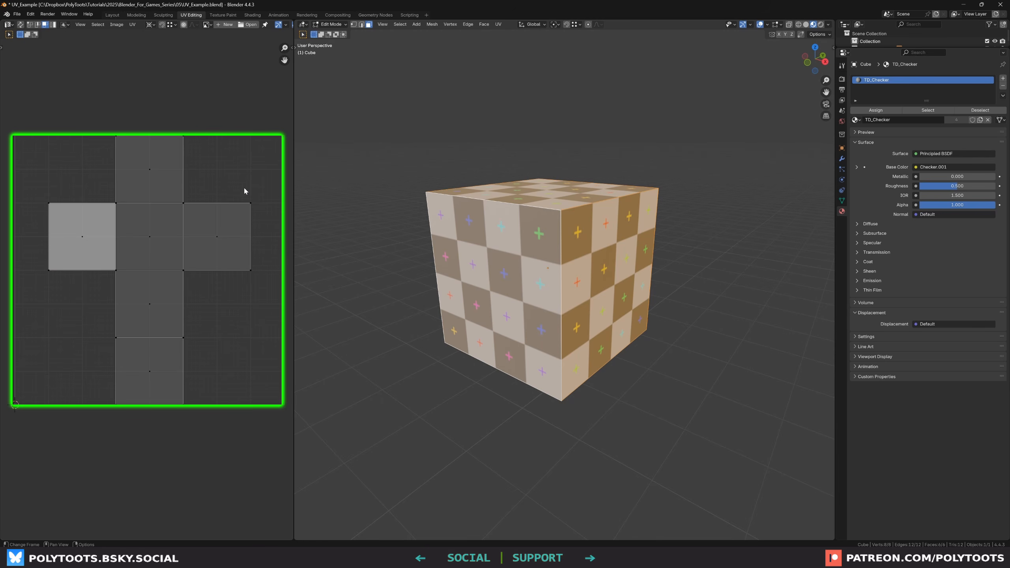
drag(266, 122, 28, 386)
click(212, 315)
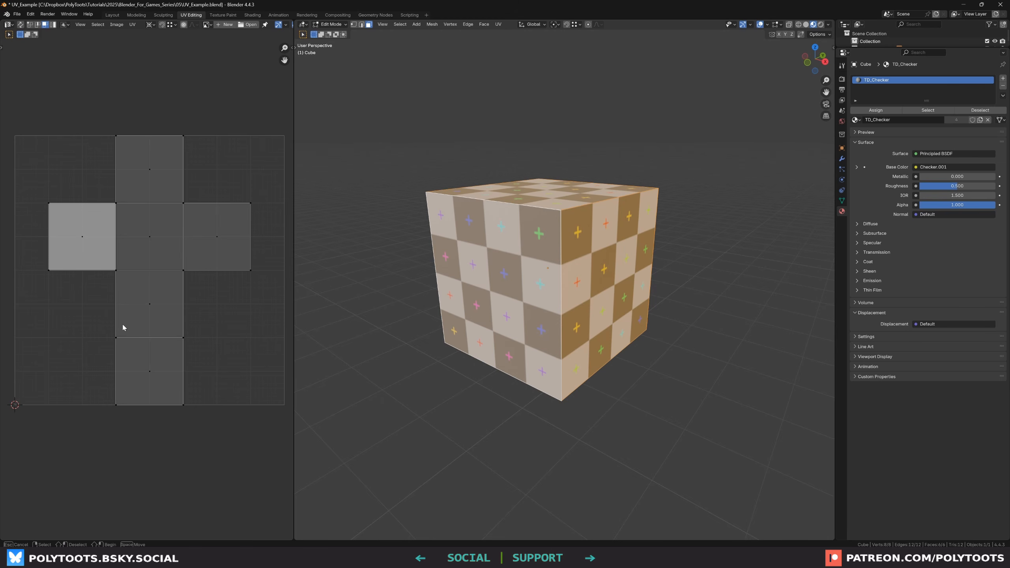
drag(268, 115, 39, 428)
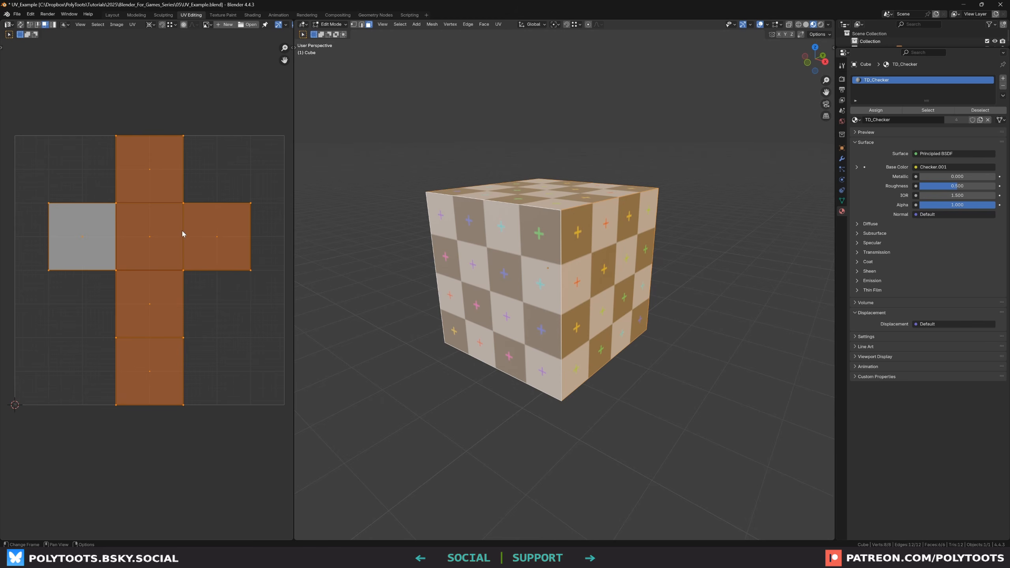
click(227, 316)
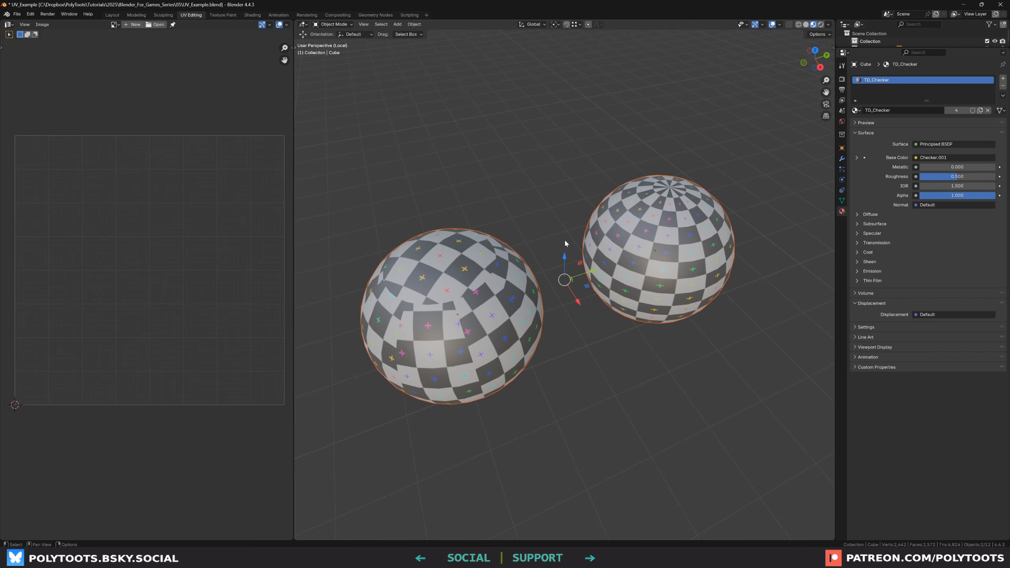
Select the right sphere and enter Edit Mode on it
click(583, 338)
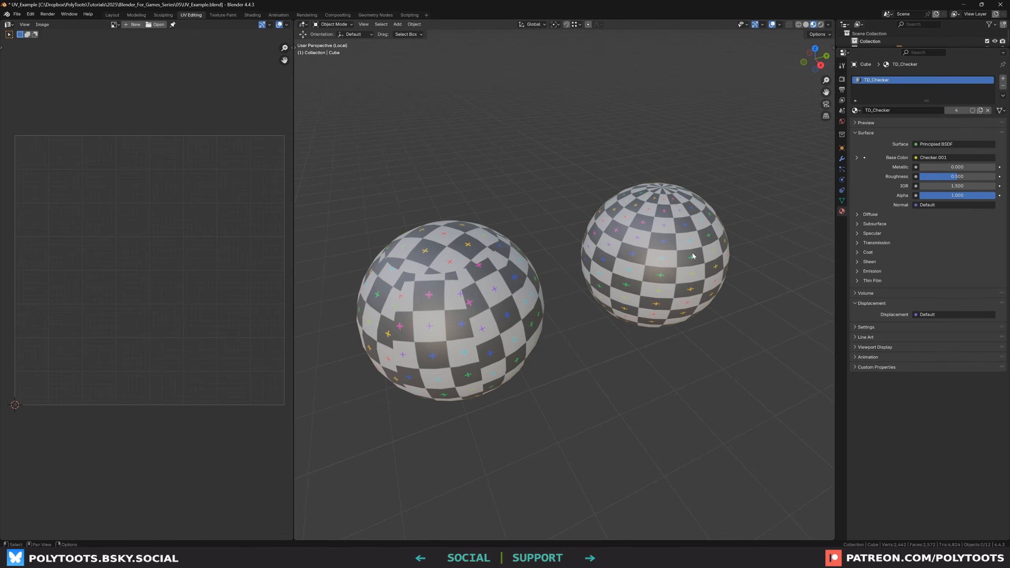
click(632, 270)
key(Tab)
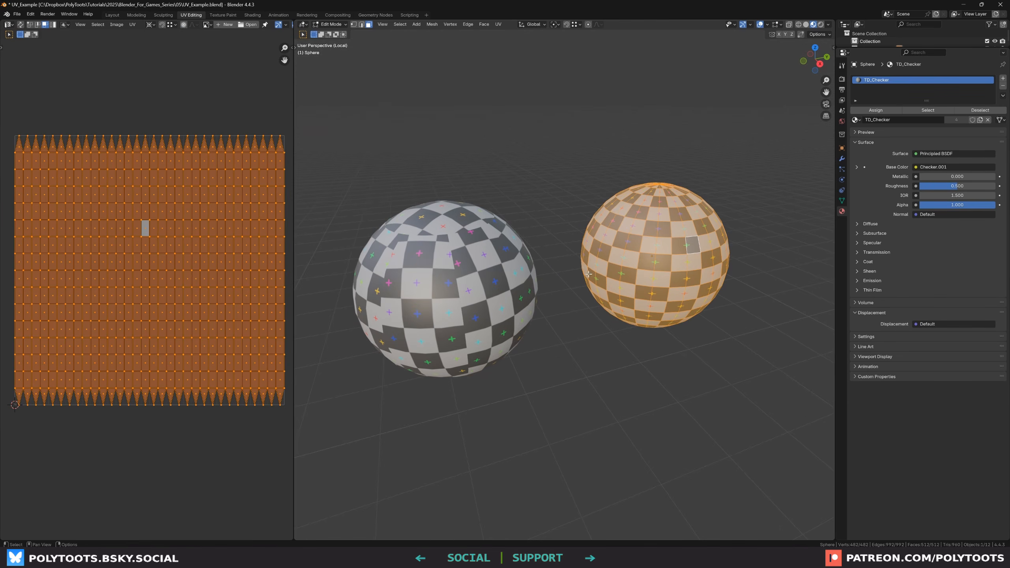
Select all faces and orbit around the spheres to compare their checker texture distortion
scroll(643, 263, up, 1)
middle_drag(643, 263, 640, 281)
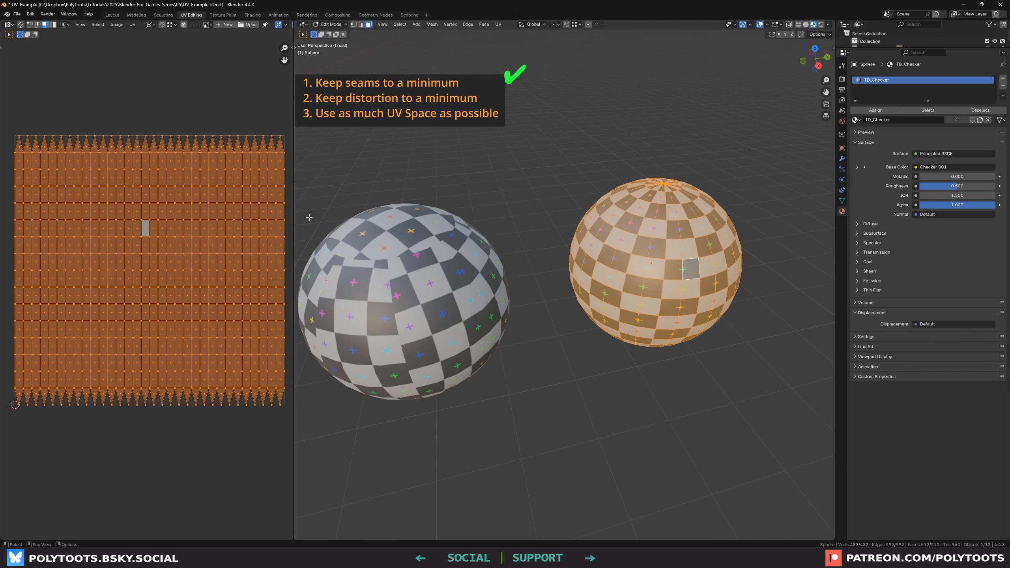
middle_drag(675, 239, 625, 352)
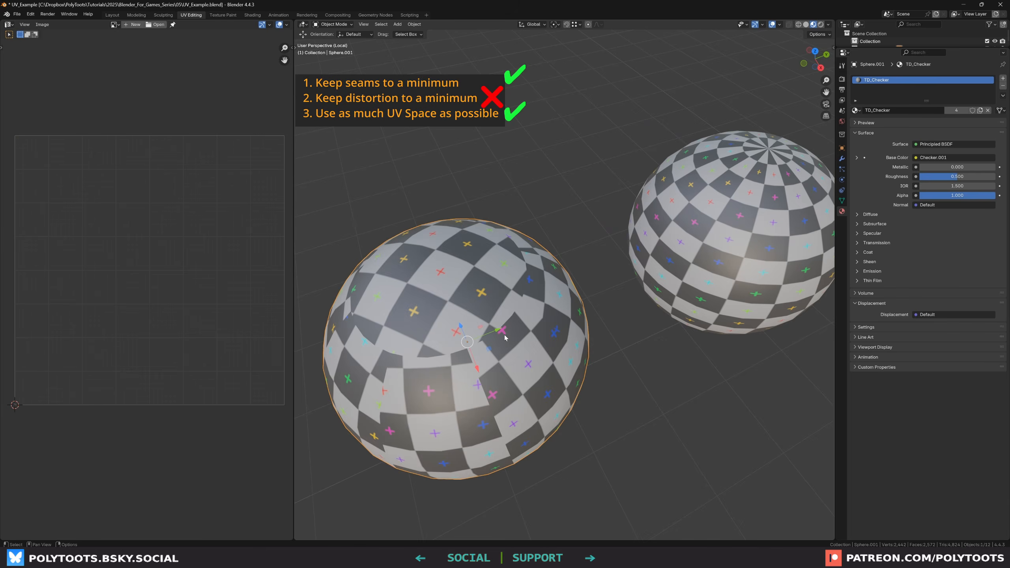
key(a)
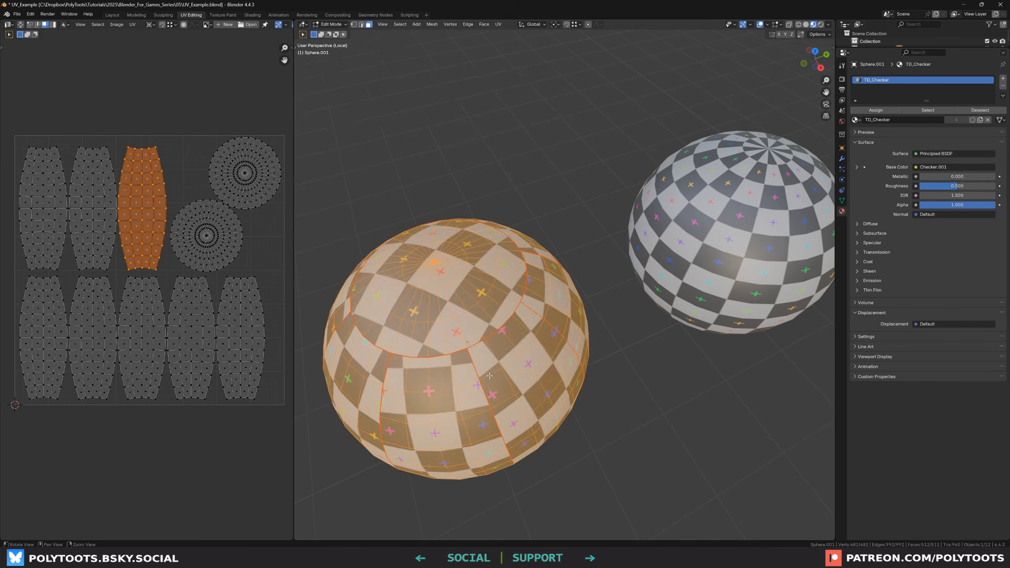
middle_drag(449, 278, 442, 303)
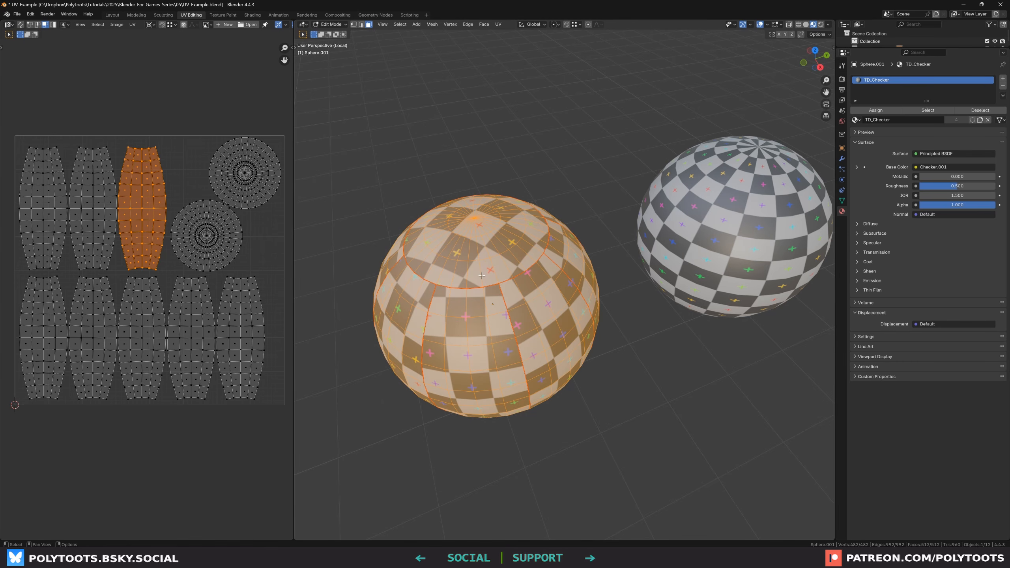
middle_drag(482, 275, 477, 253)
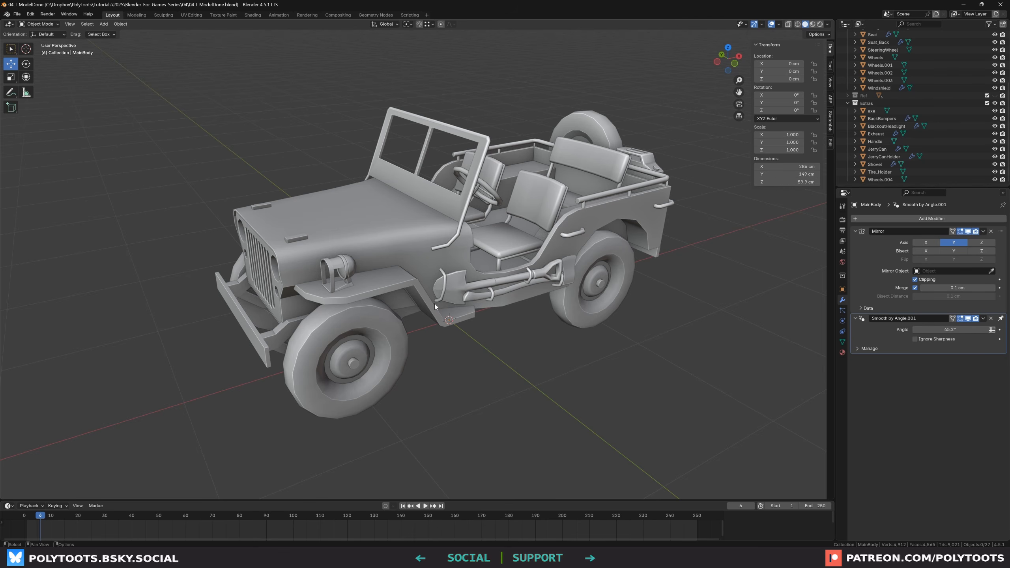
Switch to the UV Editing workspace with the jeep's main body in Edit Mode
click(191, 16)
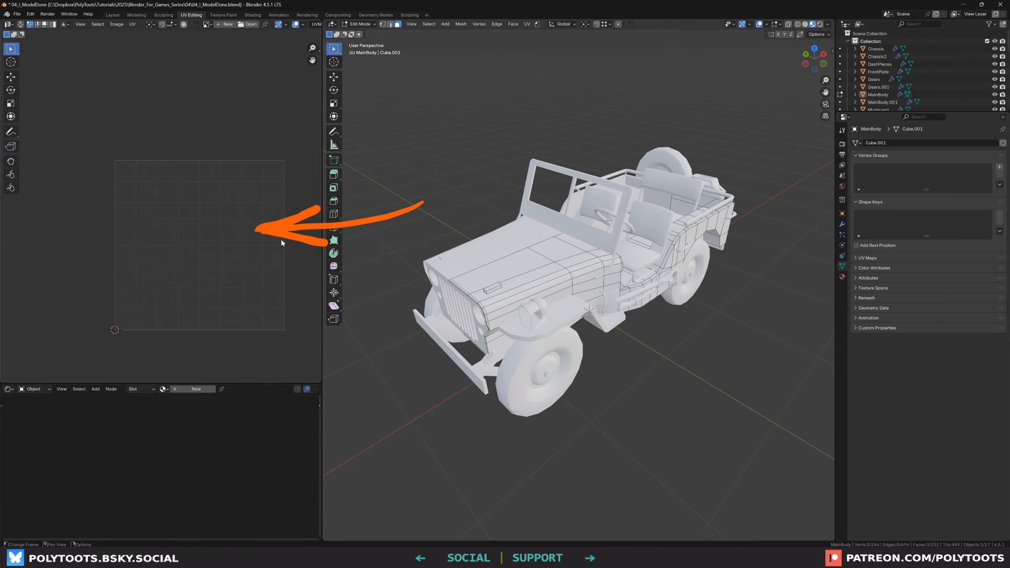
middle_drag(212, 230, 203, 220)
scroll(189, 198, up, 1)
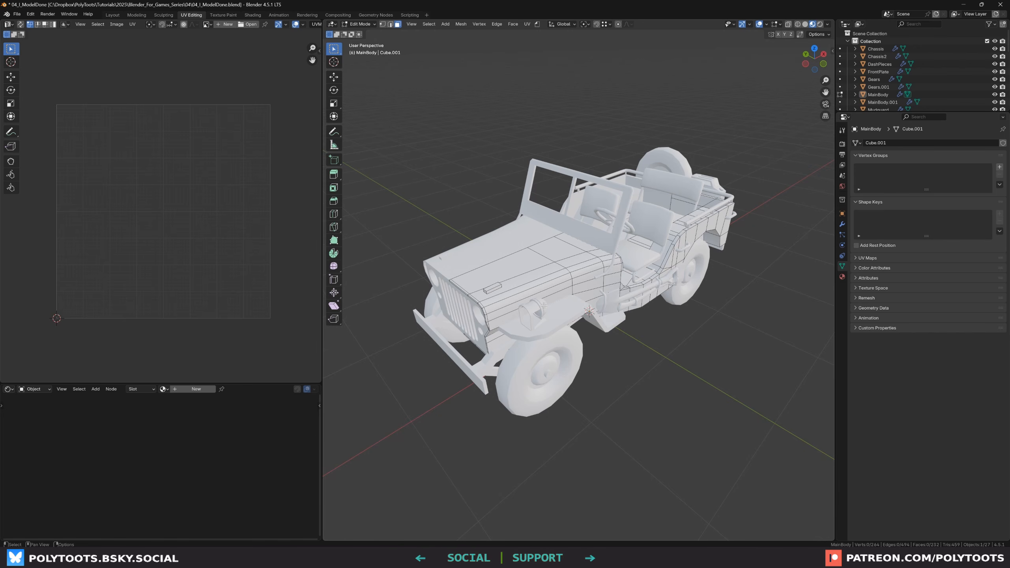
scroll(550, 217, up, 1)
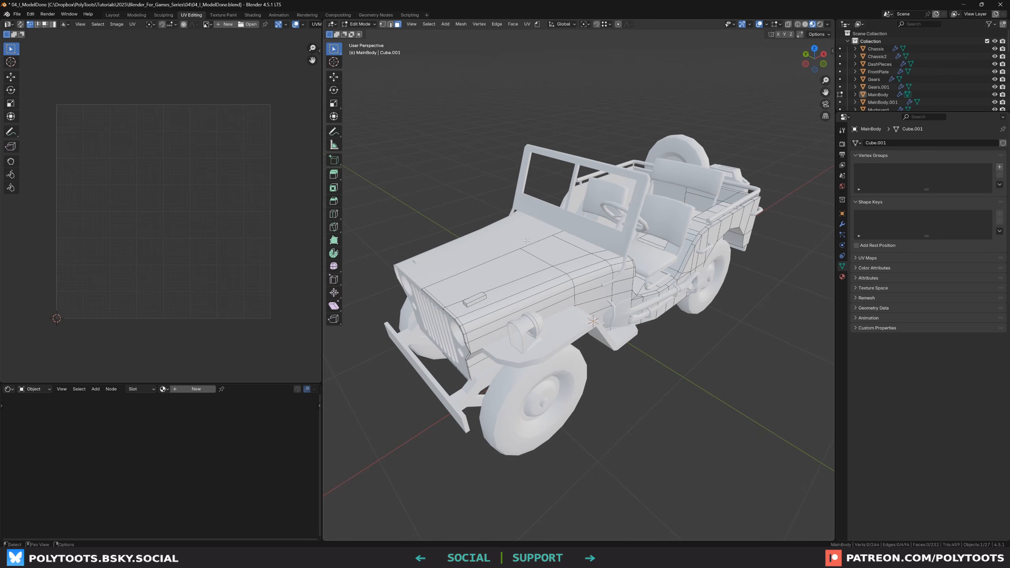
Switch the viewport to Solid shading and enable Cavity in the shading options
key(z)
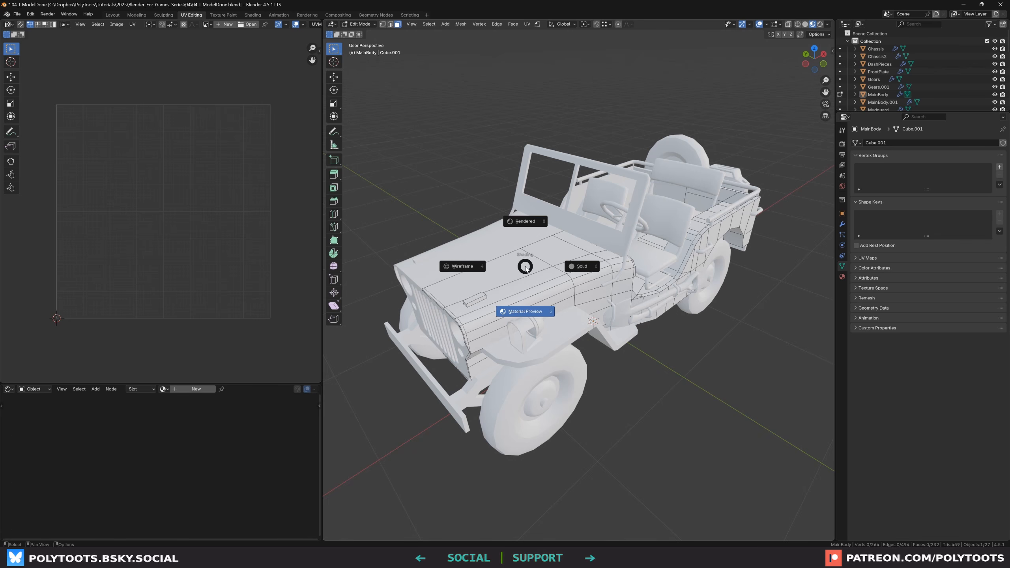
click(584, 267)
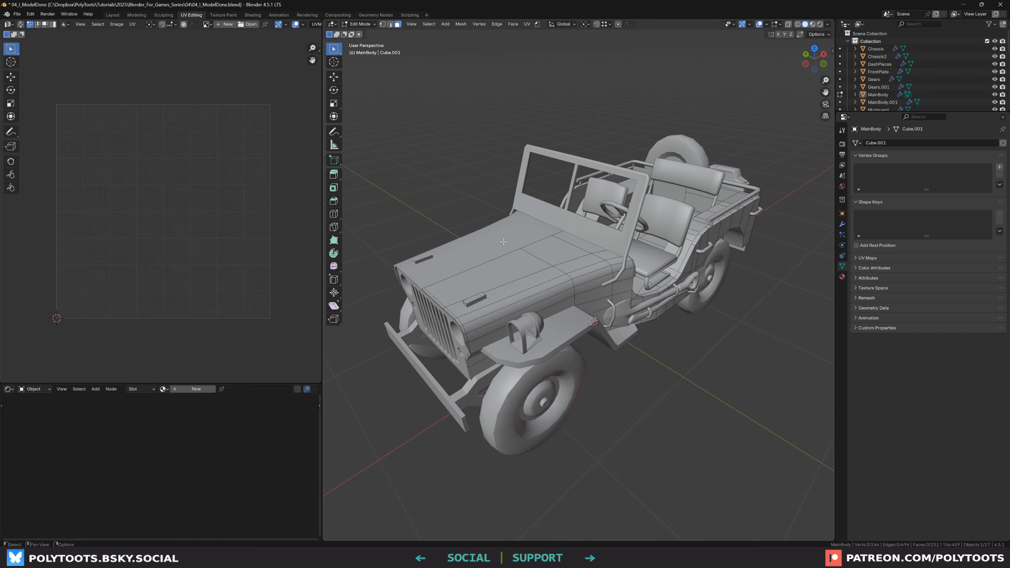
click(827, 26)
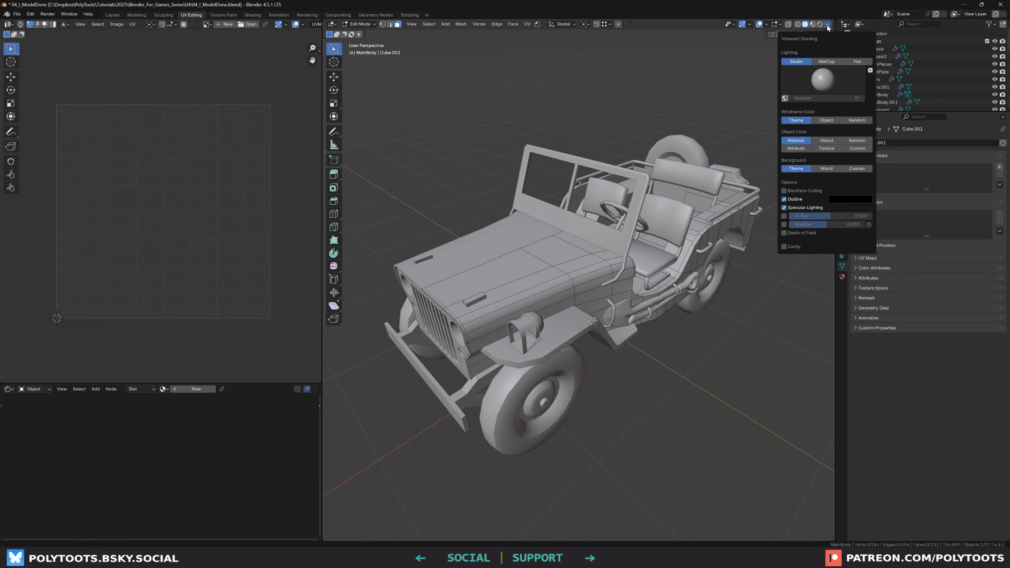
click(794, 247)
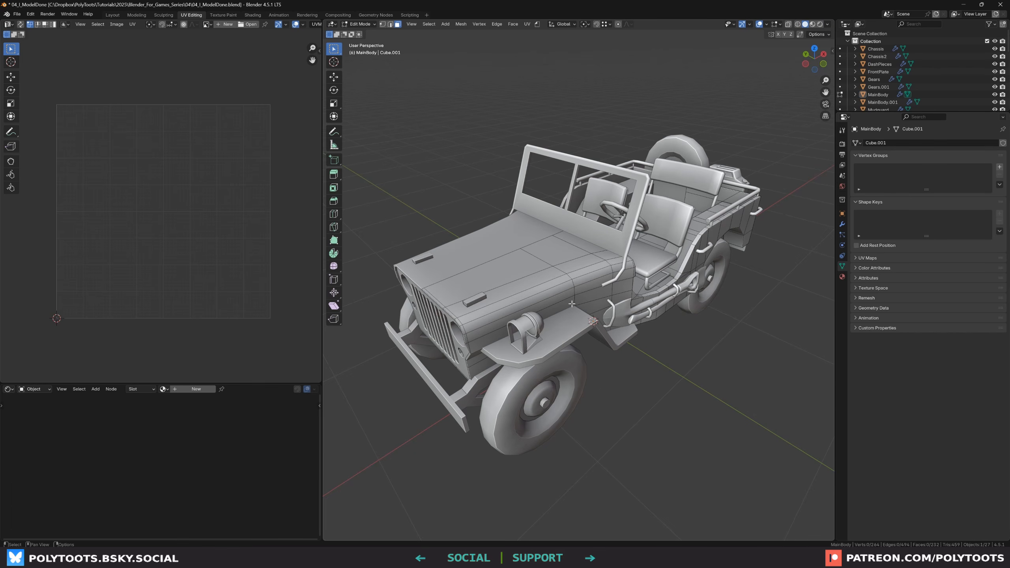
Isolate the jeep's main body in Local View and enter Edit Mode on it
key(Tab)
middle_drag(534, 274, 537, 277)
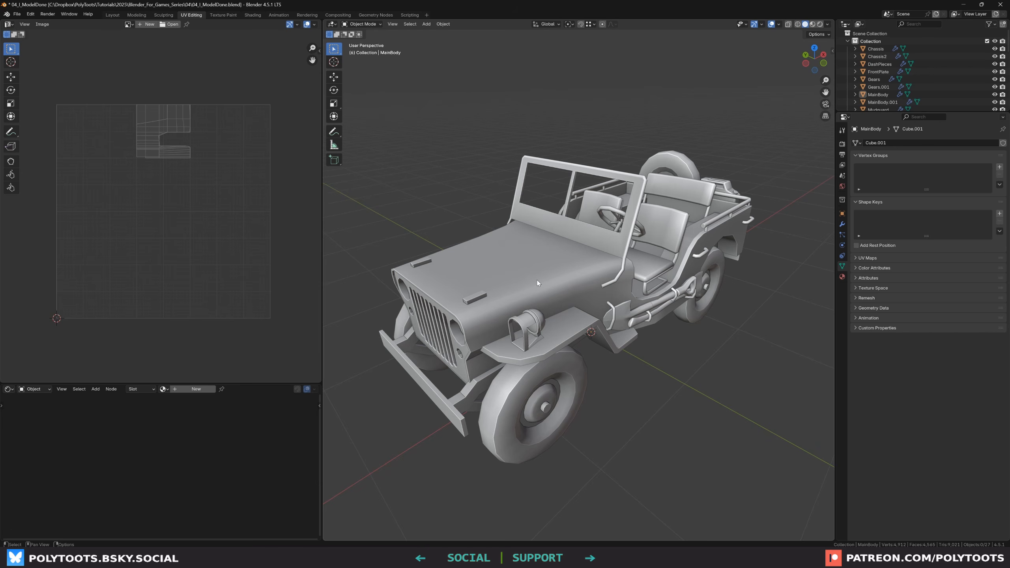
click(537, 282)
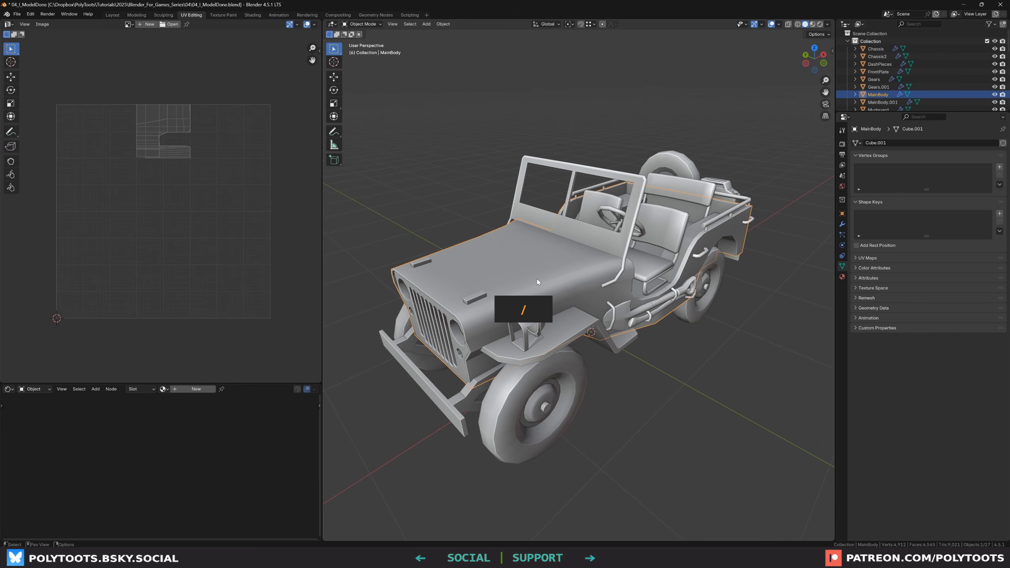
key(slash)
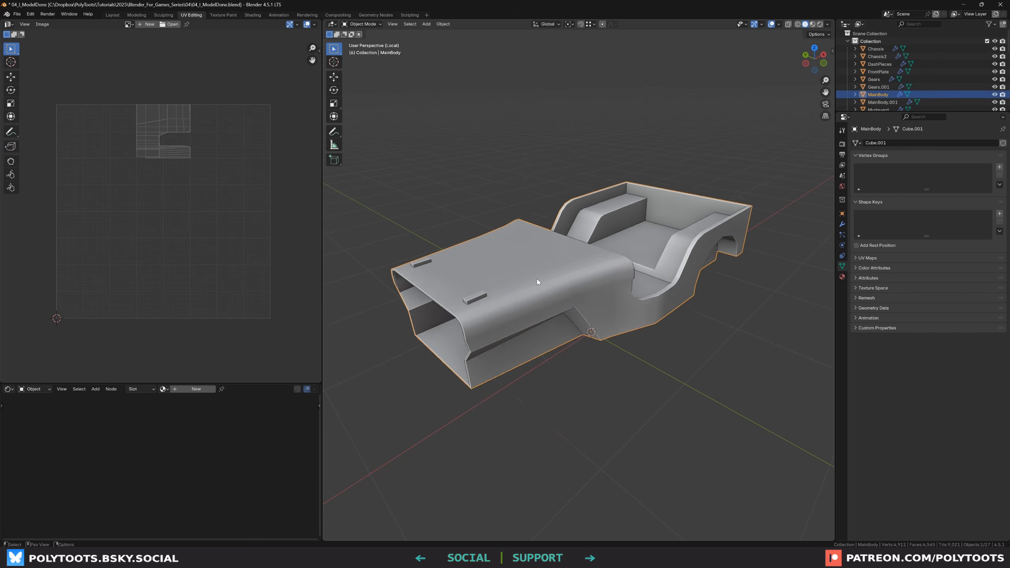
middle_drag(538, 282, 561, 273)
key(Tab)
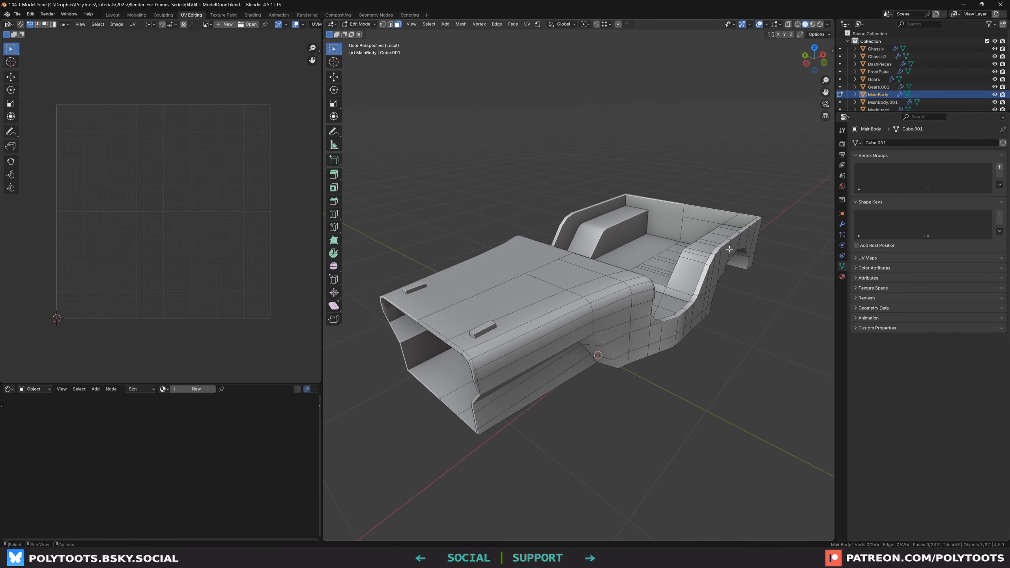
Open the main body's modifier properties to examine its Mirror modifier
click(842, 224)
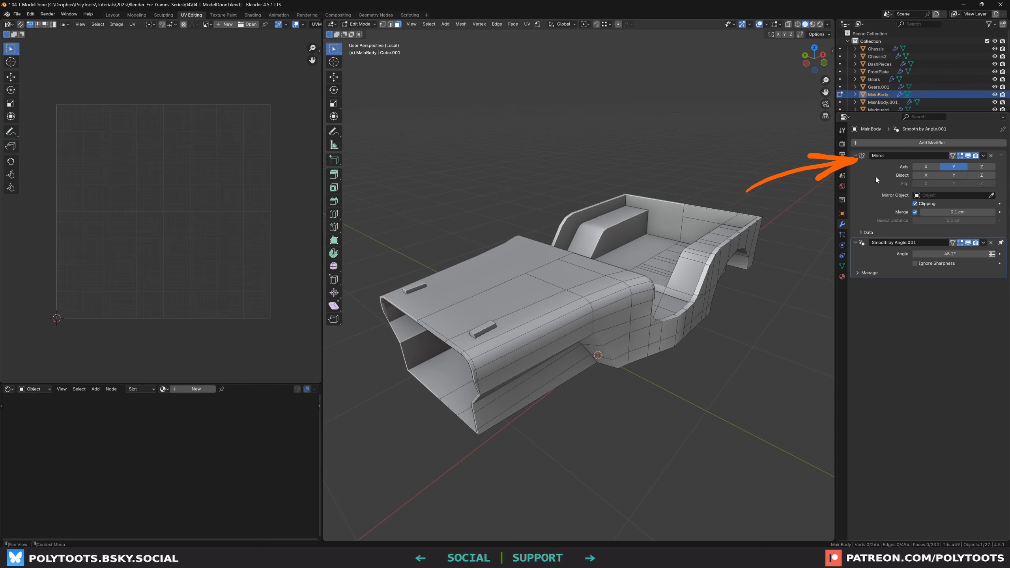
mouse_move(512, 302)
middle_down()
mouse_move(503, 278)
mouse_move(500, 296)
middle_up()
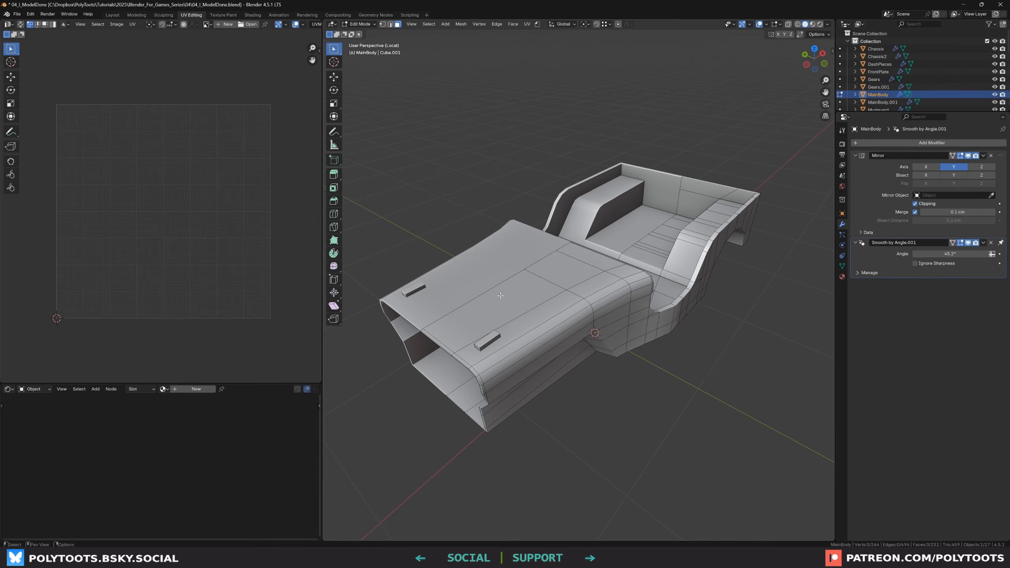
middle_drag(563, 275, 557, 276)
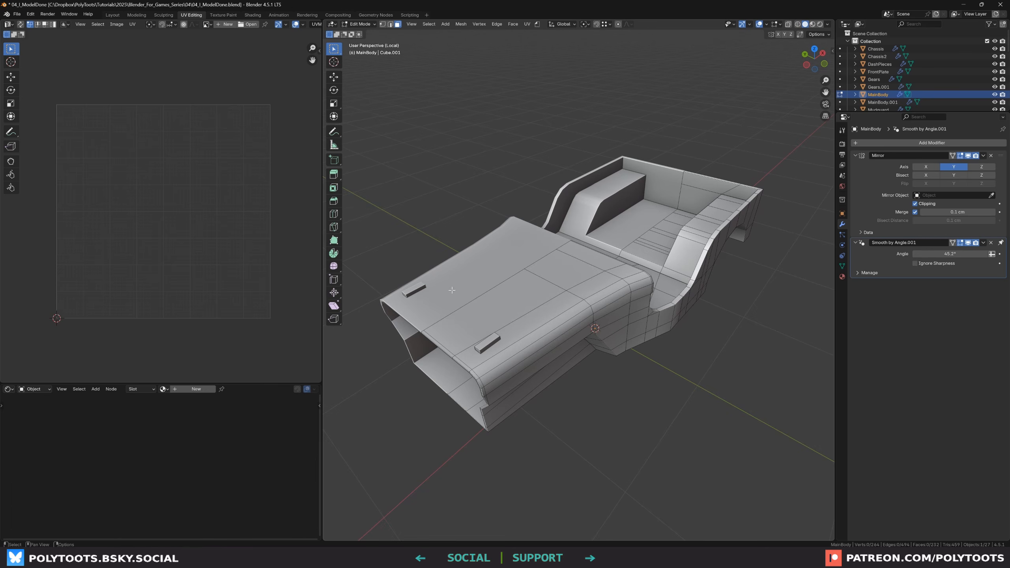
Select all of the main body's faces and unwrap them with Smart UV Project at an angle limit of 45.1°
middle_drag(451, 290, 543, 295)
key(a)
key(a)
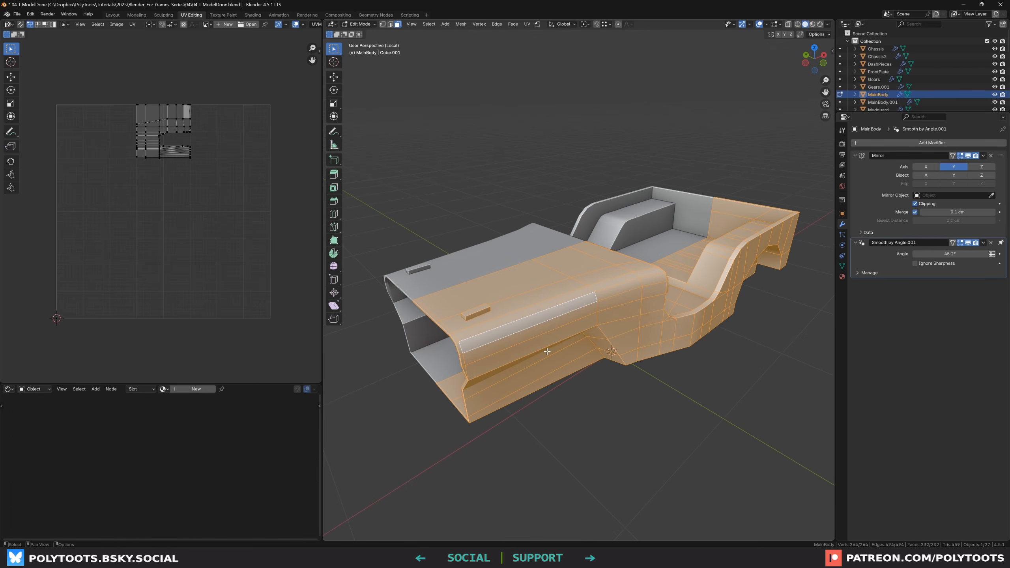
key(u)
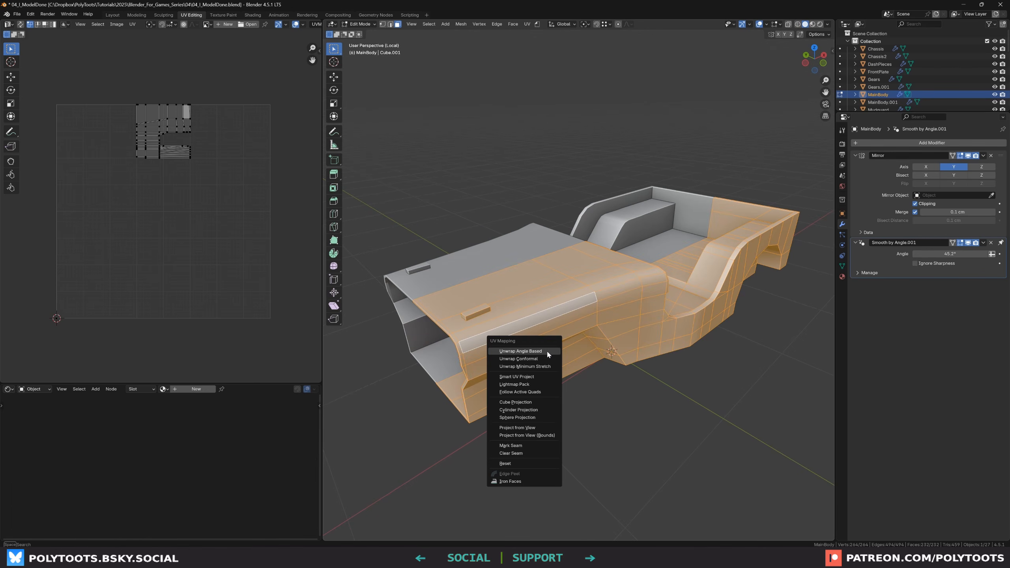
click(539, 380)
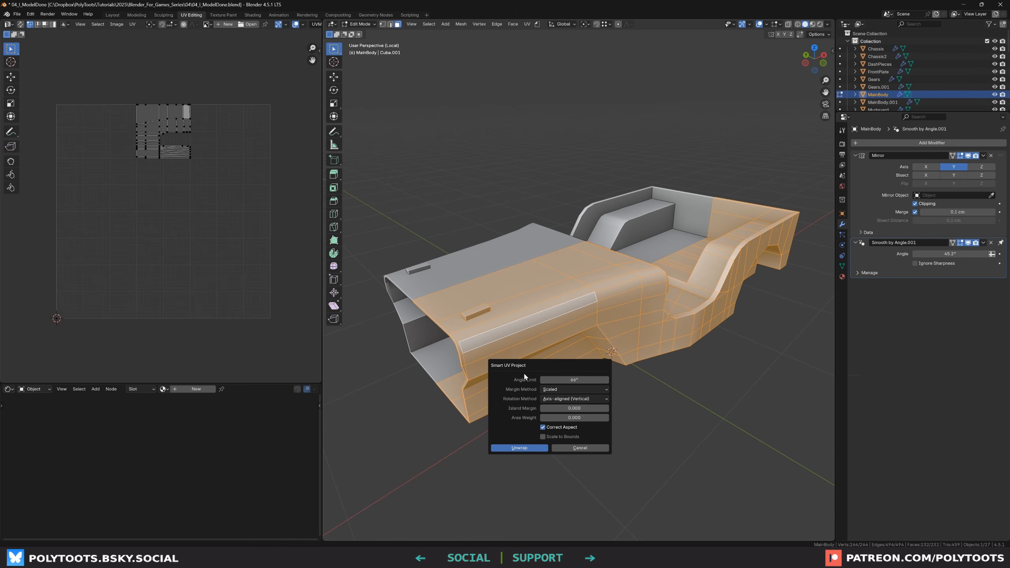
drag(574, 380, 572, 380)
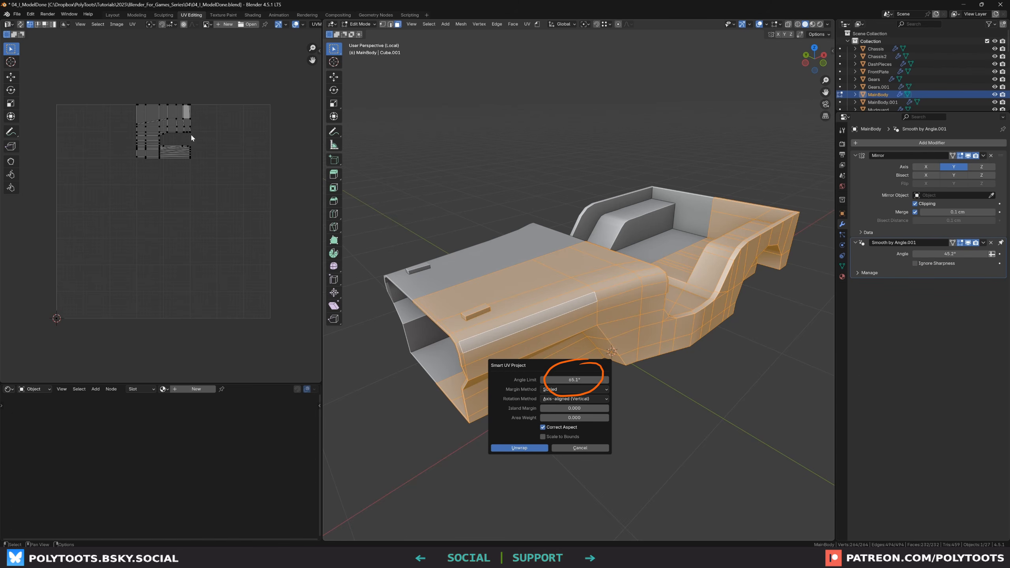
click(513, 449)
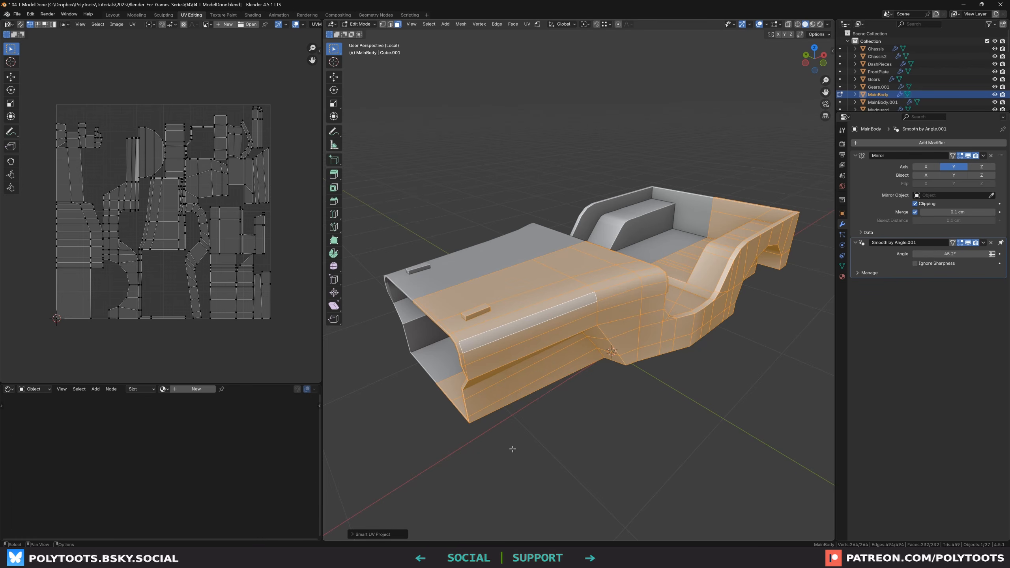
Reopen the Smart UV Project settings and set the angle limit to 0°
click(353, 534)
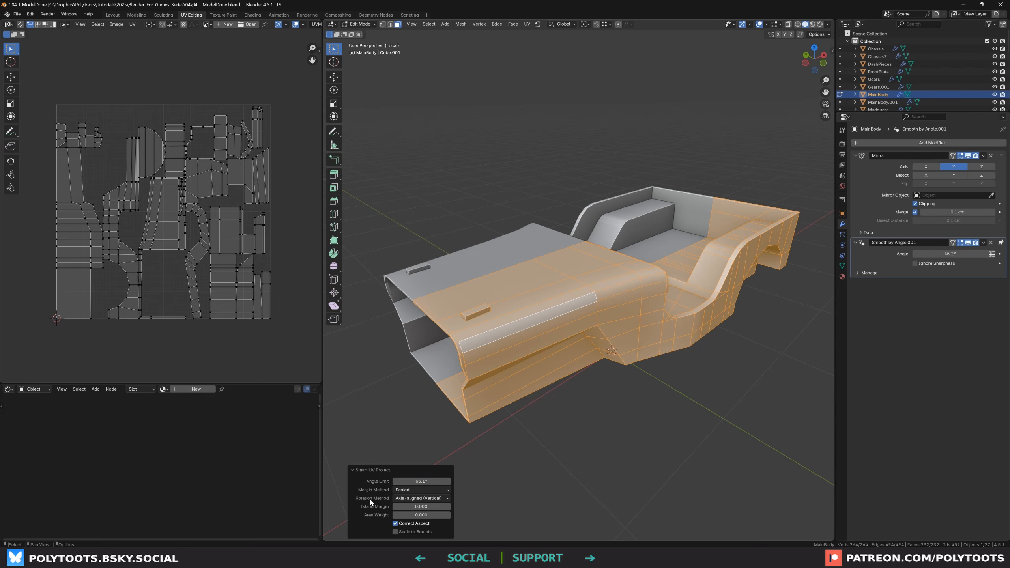
drag(419, 481, 396, 481)
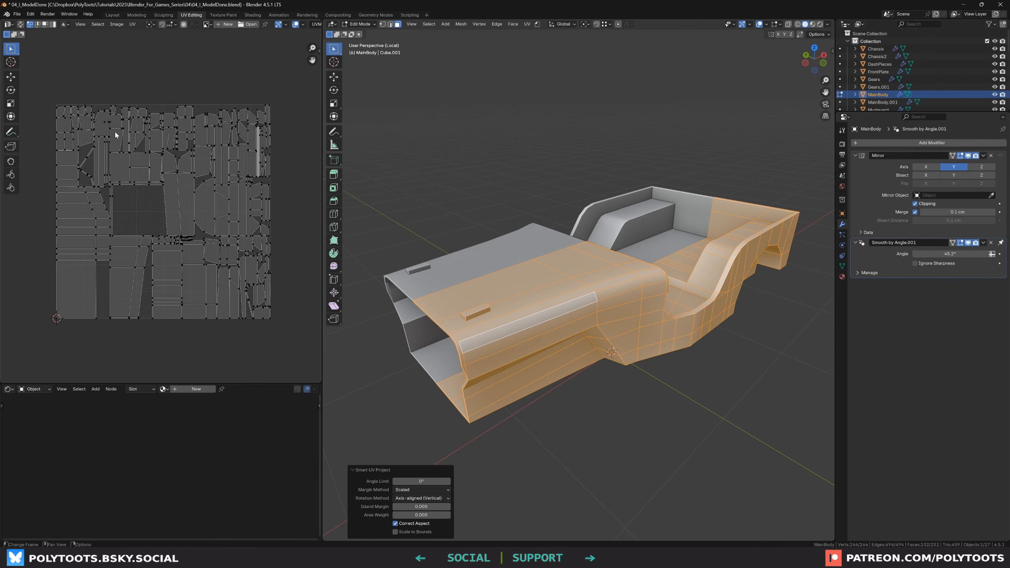
scroll(115, 135, up, 2)
middle_drag(272, 155, 157, 164)
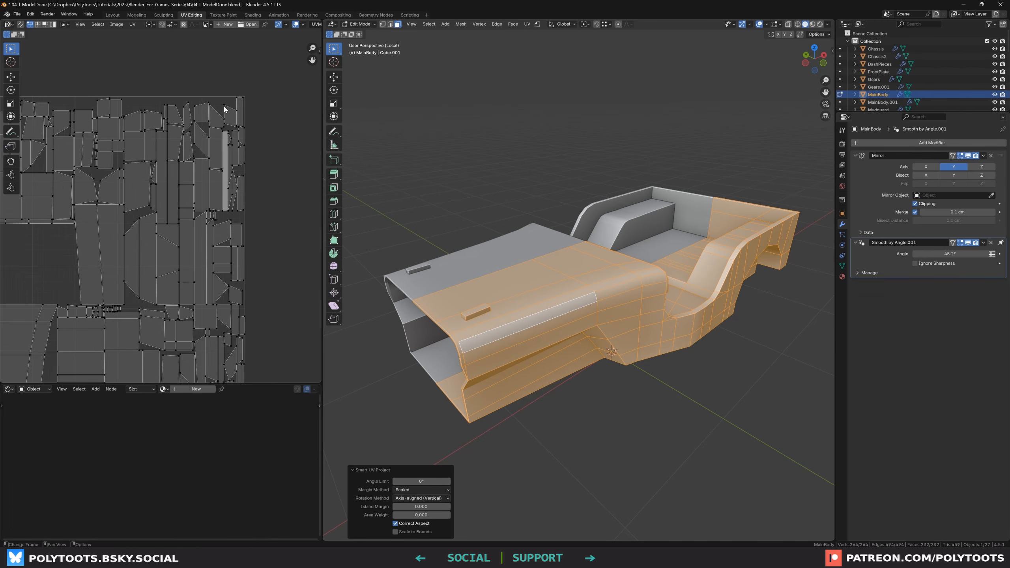
scroll(223, 108, up, 2)
scroll(118, 158, down, 5)
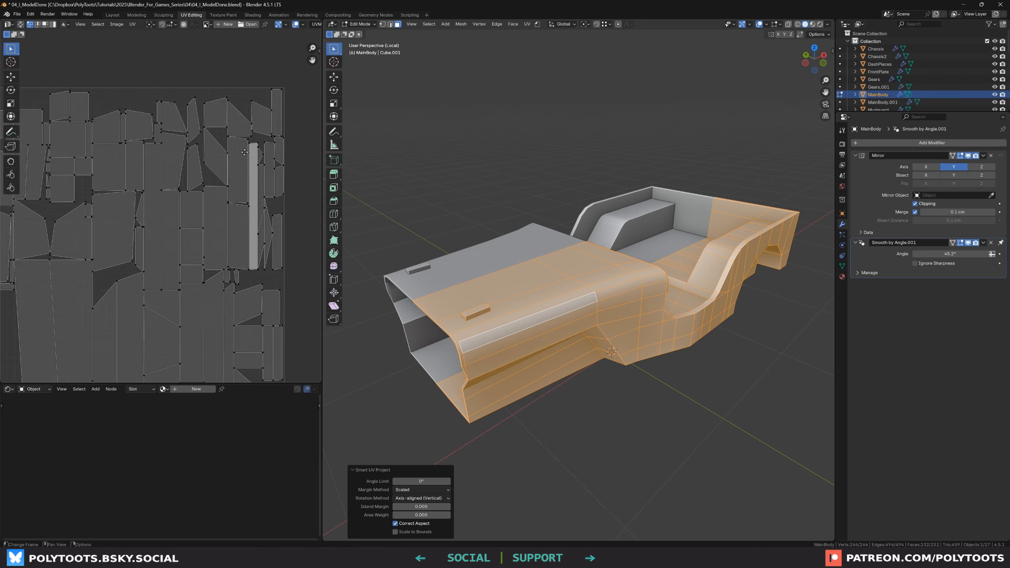
middle_drag(268, 311, 251, 289)
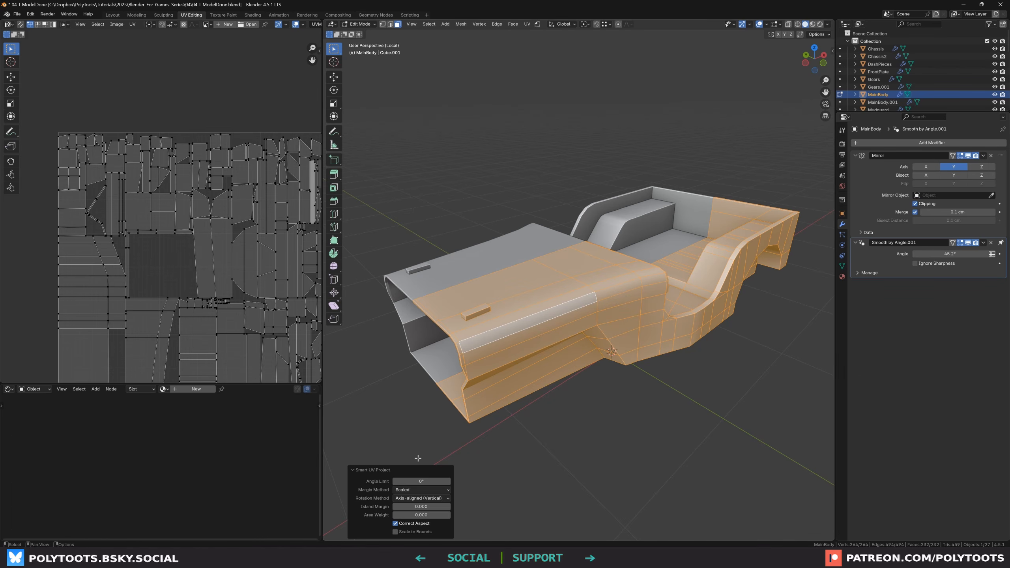
Raise the Smart UV Project angle limit to 89°
drag(416, 481, 516, 482)
middle_drag(266, 306, 236, 232)
scroll(147, 184, up, 4)
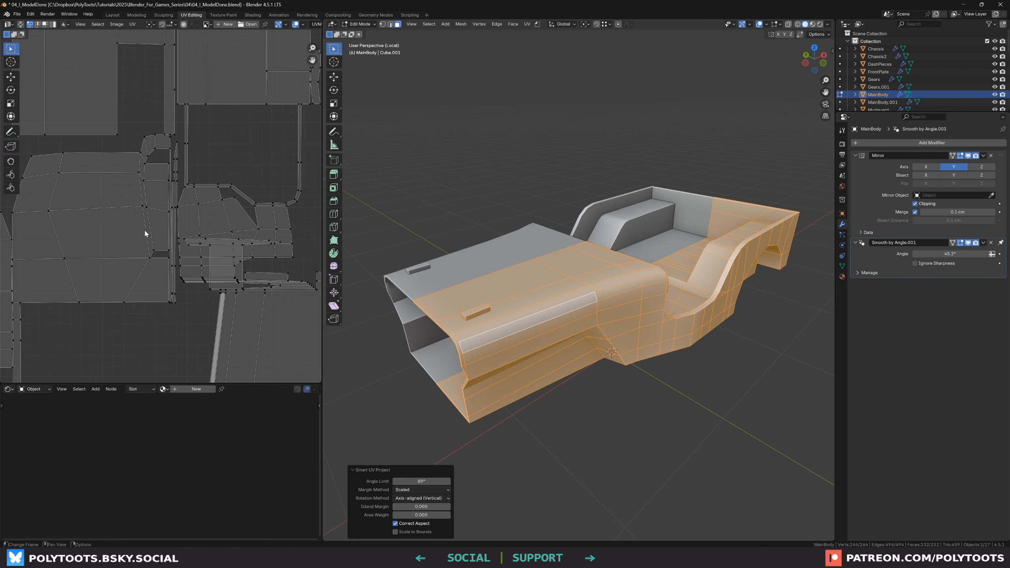
scroll(231, 258, up, 1)
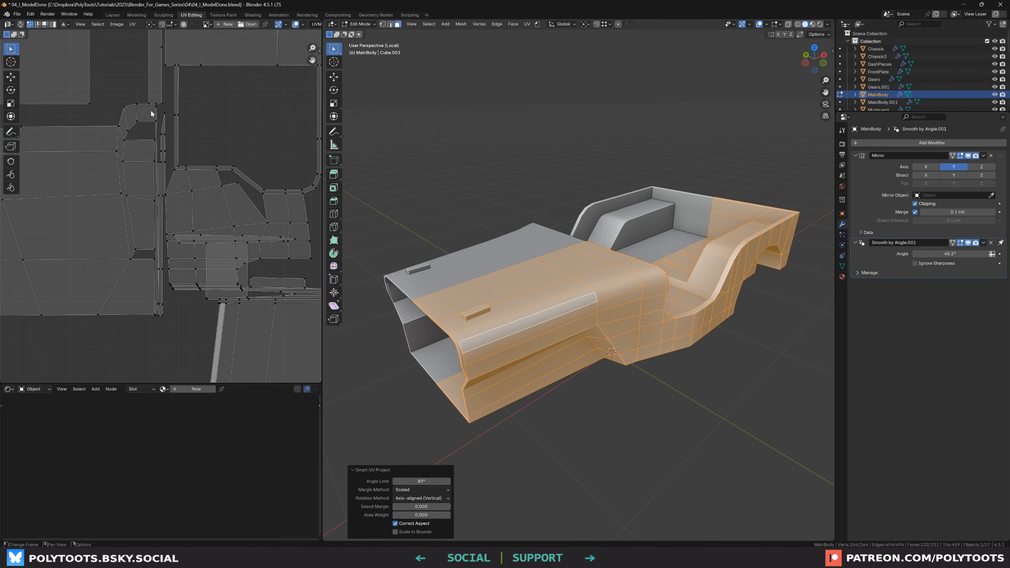
scroll(157, 125, up, 4)
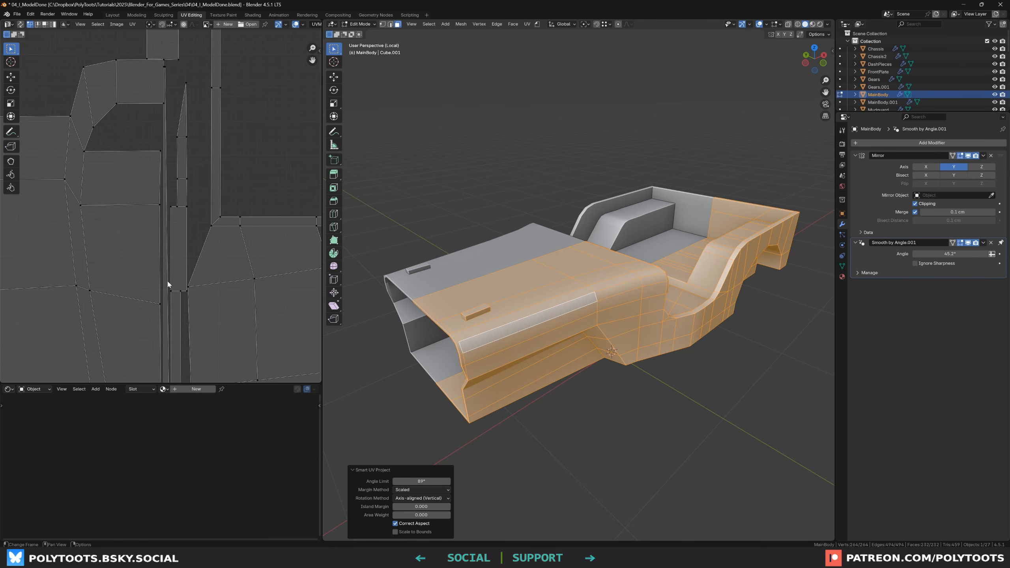
scroll(179, 217, down, 5)
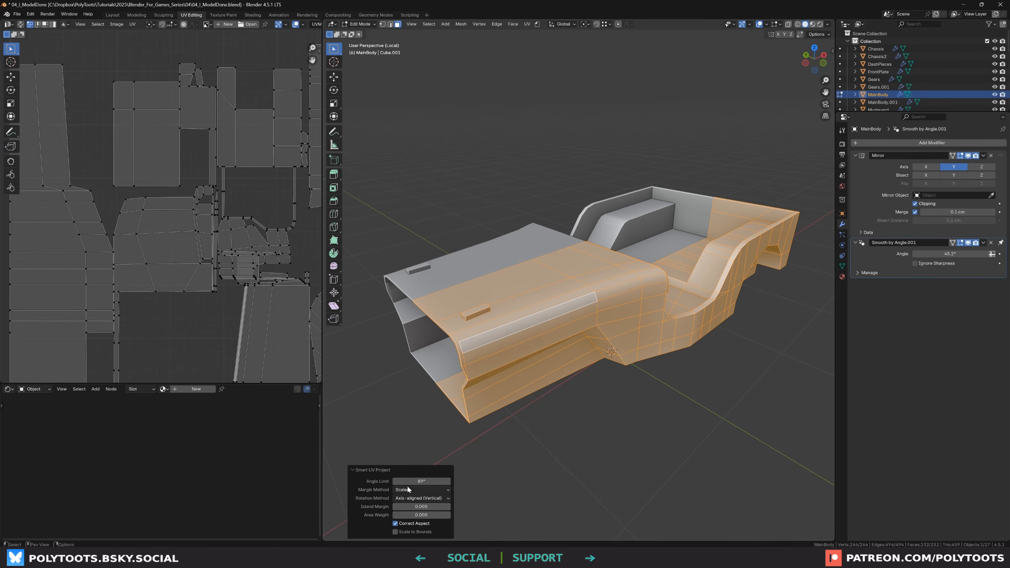
Lower the Smart UV Project angle limit to 72.5°
drag(410, 481, 372, 481)
scroll(258, 253, down, 1)
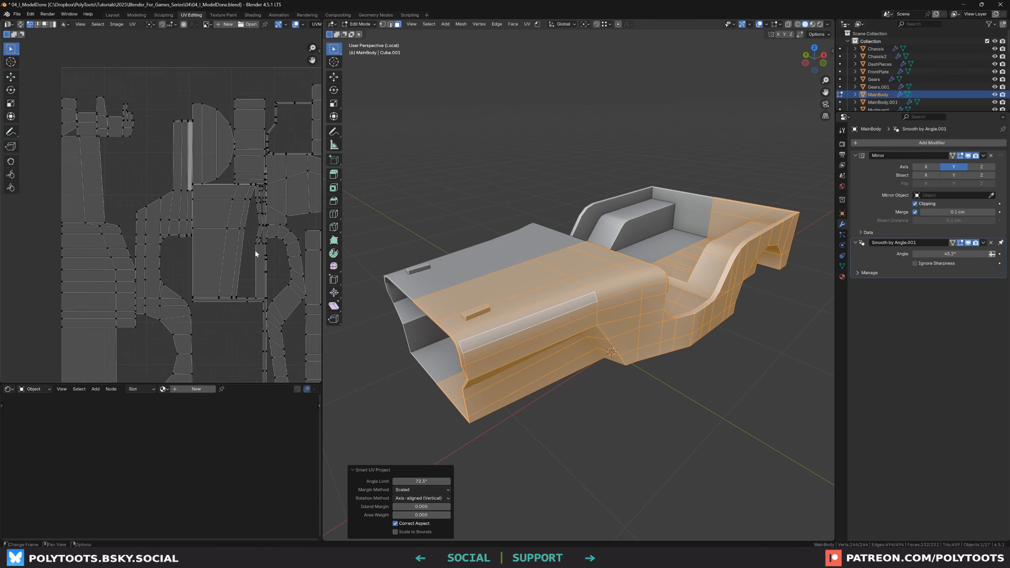
scroll(256, 253, down, 1)
middle_drag(256, 253, 220, 236)
scroll(214, 230, up, 1)
scroll(221, 235, down, 1)
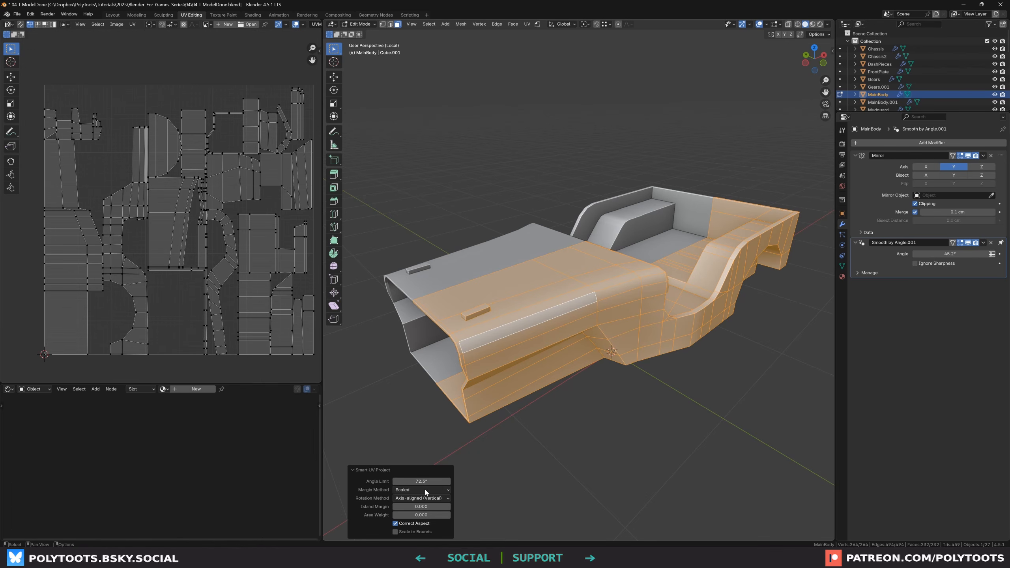
Set the Smart UV Project angle limit to 54.7°
drag(425, 481, 388, 481)
middle_drag(221, 252, 216, 243)
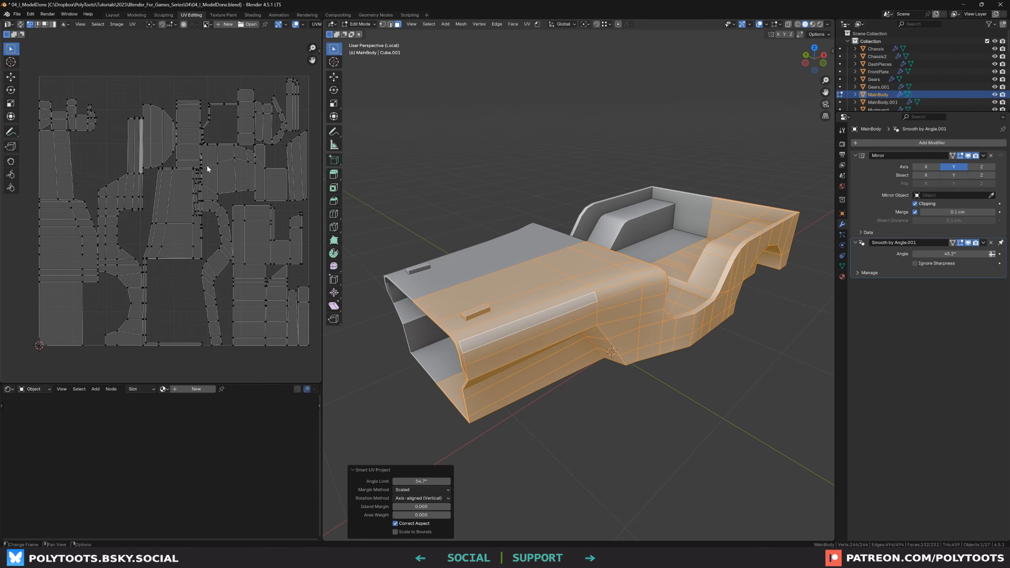
scroll(207, 168, up, 6)
middle_drag(191, 269, 215, 236)
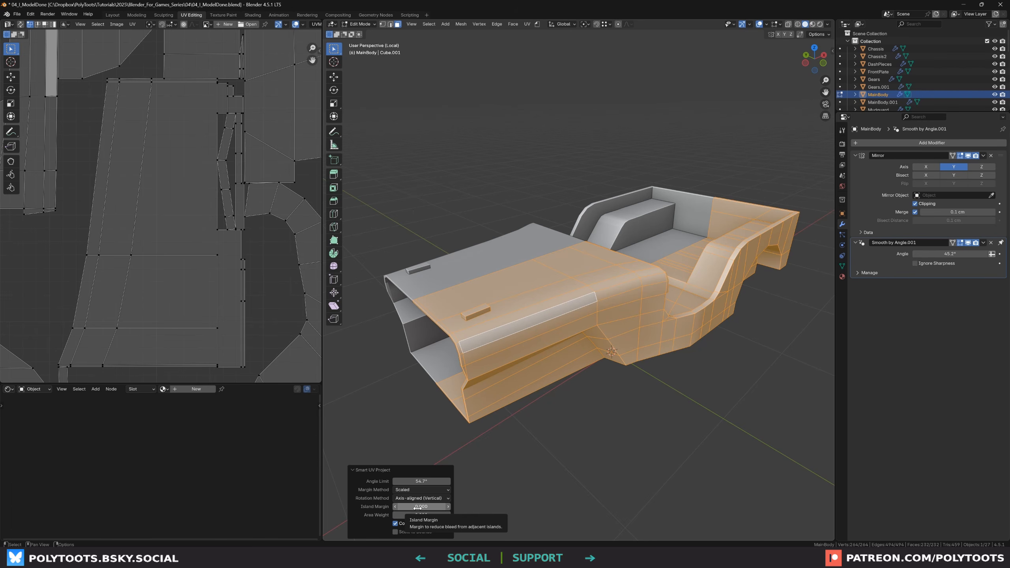
Set the Smart UV Project island margin to 0.016
drag(416, 507, 420, 508)
scroll(246, 207, down, 5)
scroll(221, 197, down, 1)
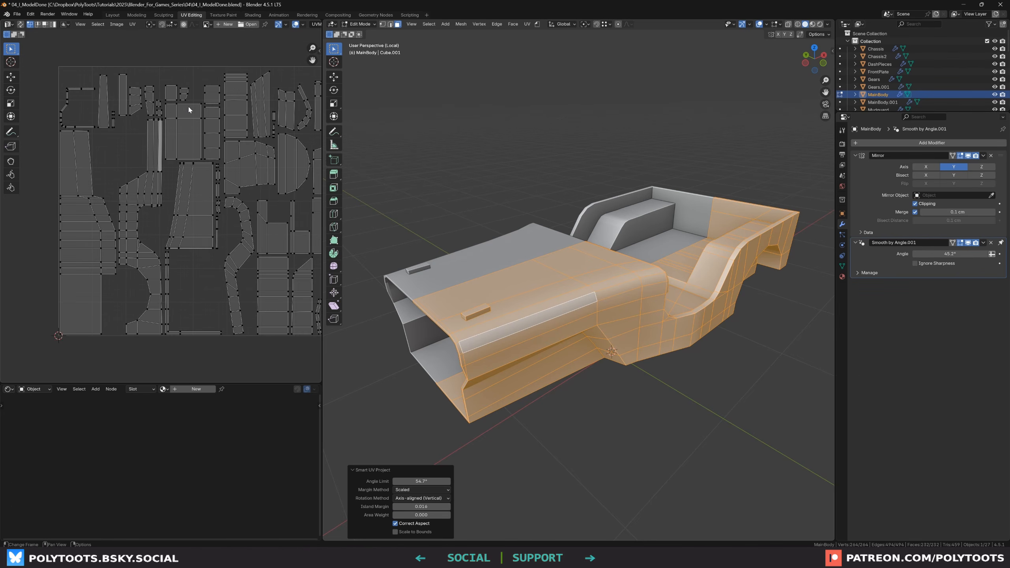
middle_drag(271, 122, 256, 122)
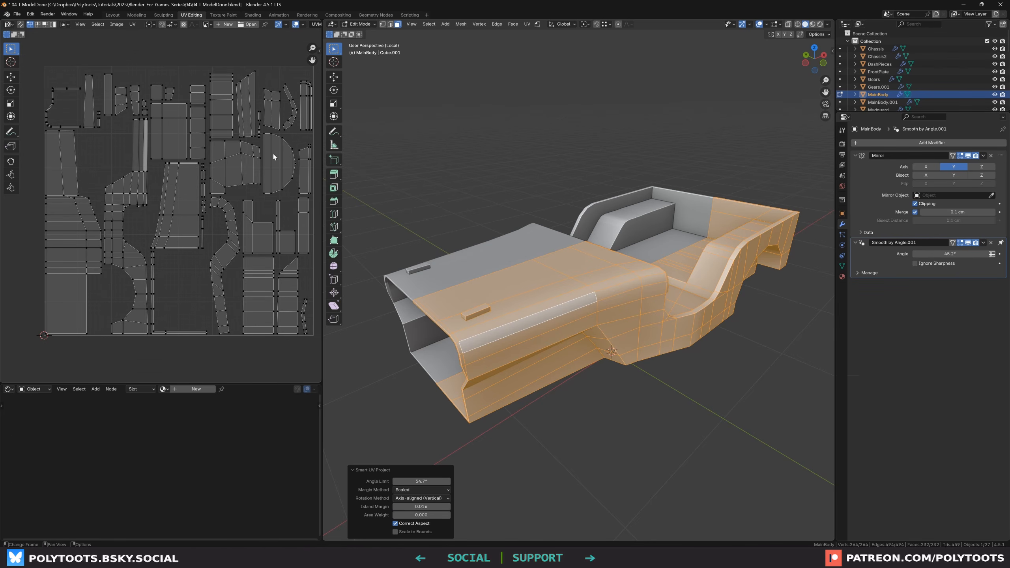
middle_drag(268, 182, 262, 182)
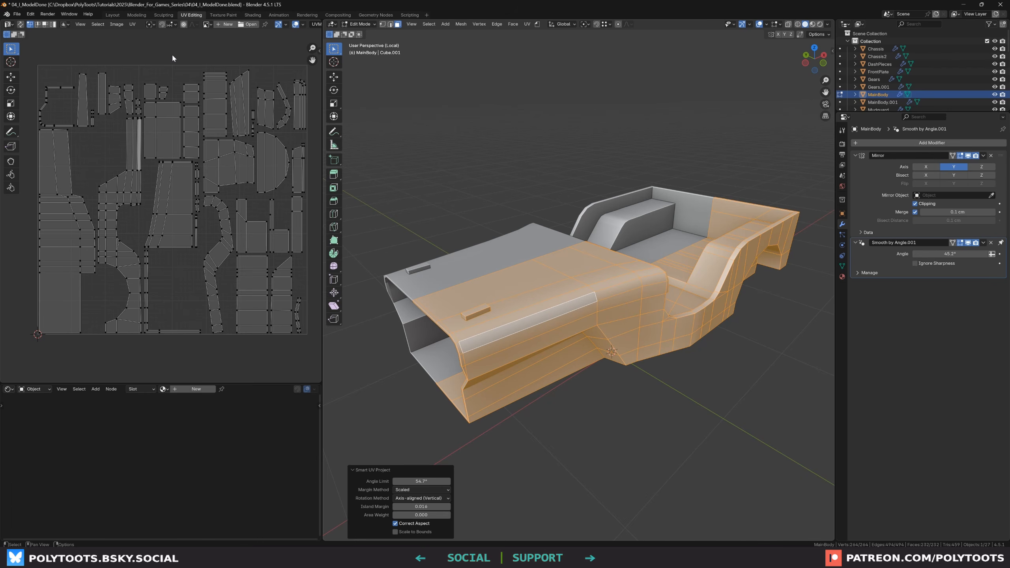
middle_drag(585, 390, 582, 401)
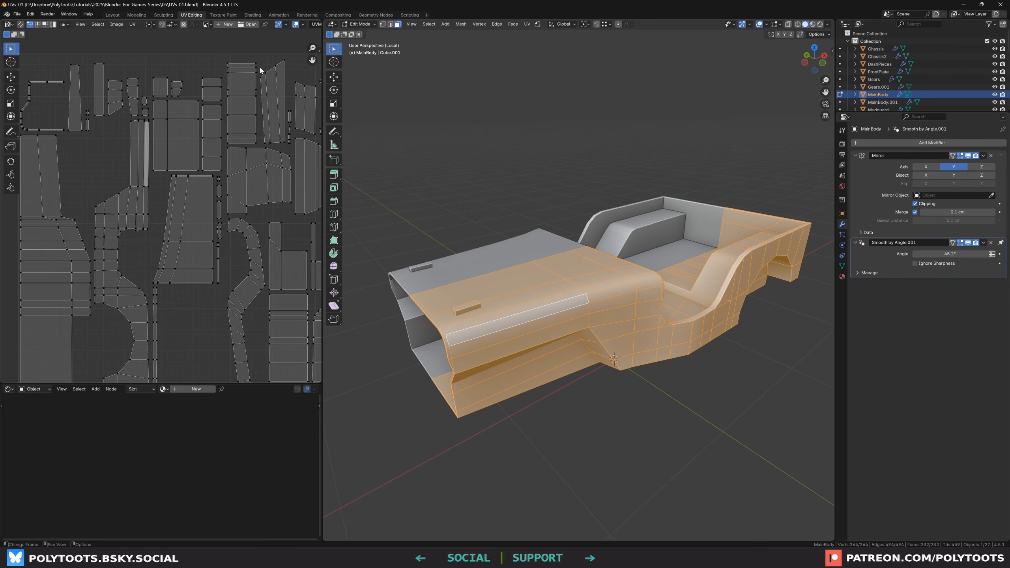
Box-select a vertical strip of UV vertices in the UV editor
middle_drag(277, 95, 247, 95)
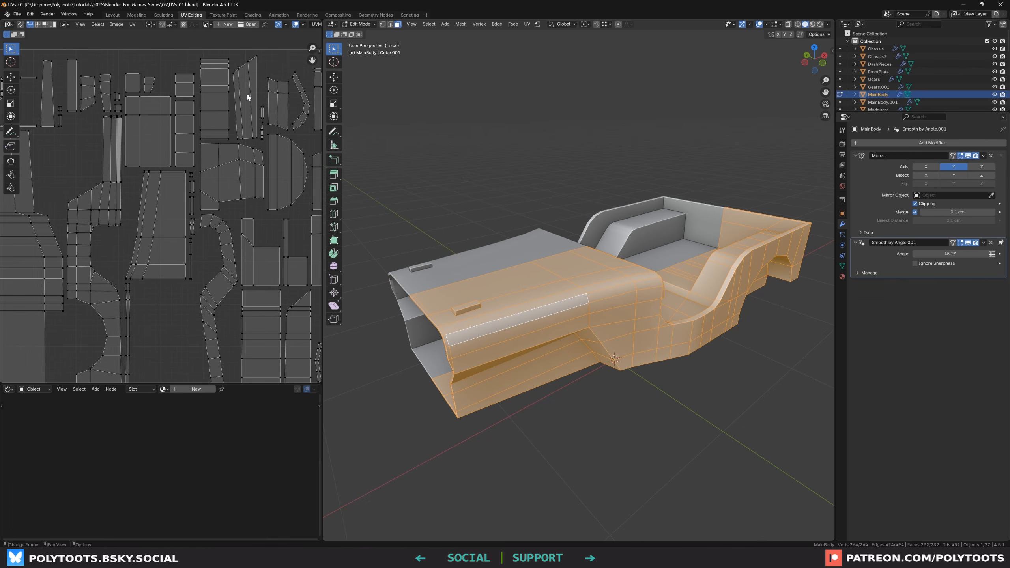
drag(198, 169, 189, 285)
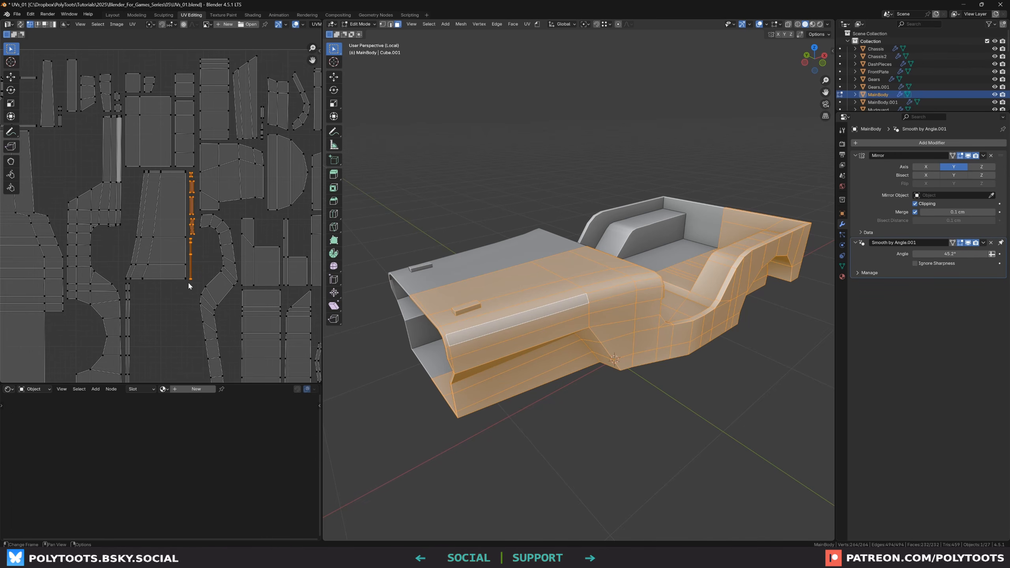
middle_drag(132, 153, 143, 158)
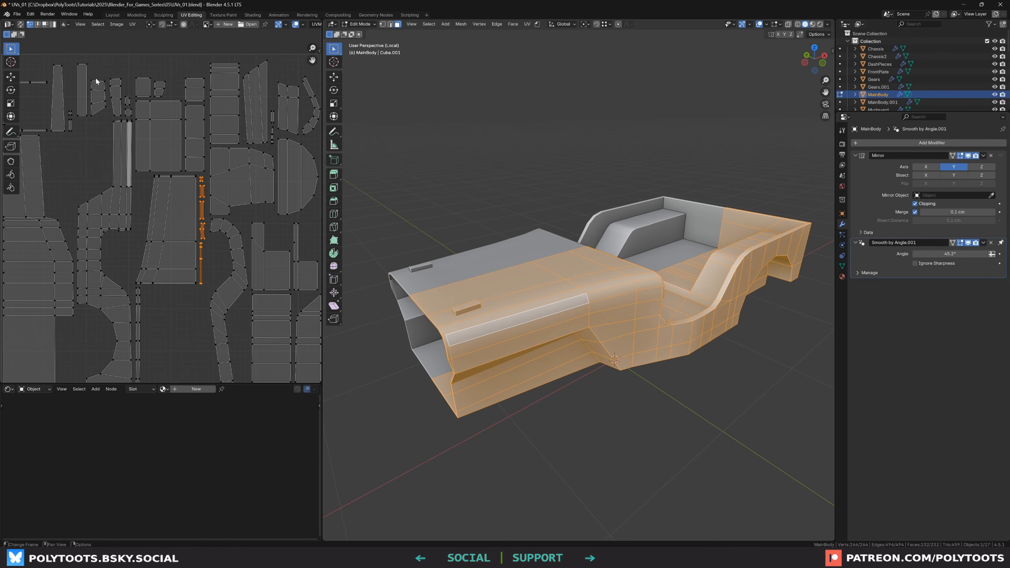
click(101, 58)
scroll(105, 58, up, 1)
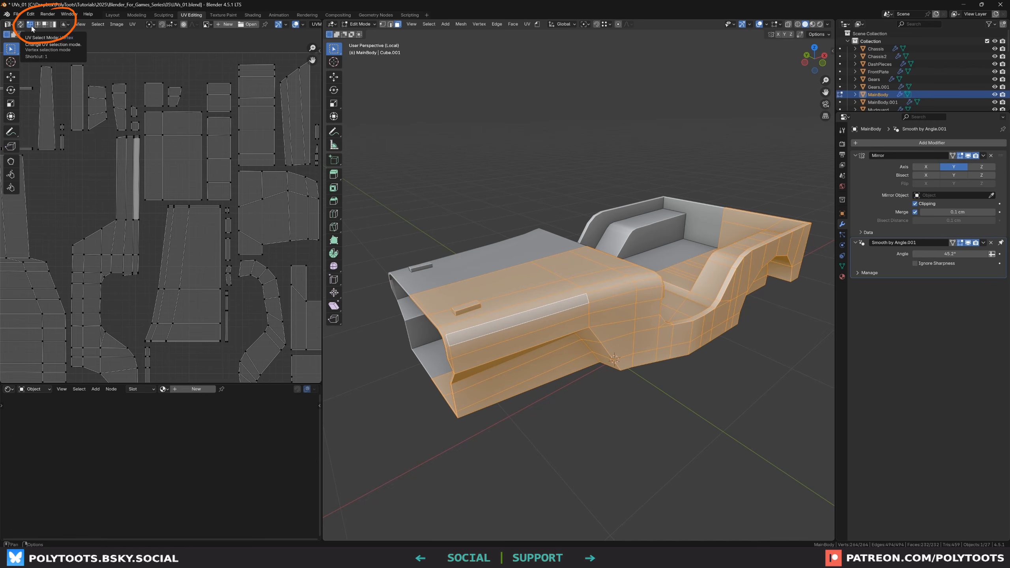
Switch the UV selection mode to Island and select several individual islands in the UV editor
click(52, 26)
click(163, 130)
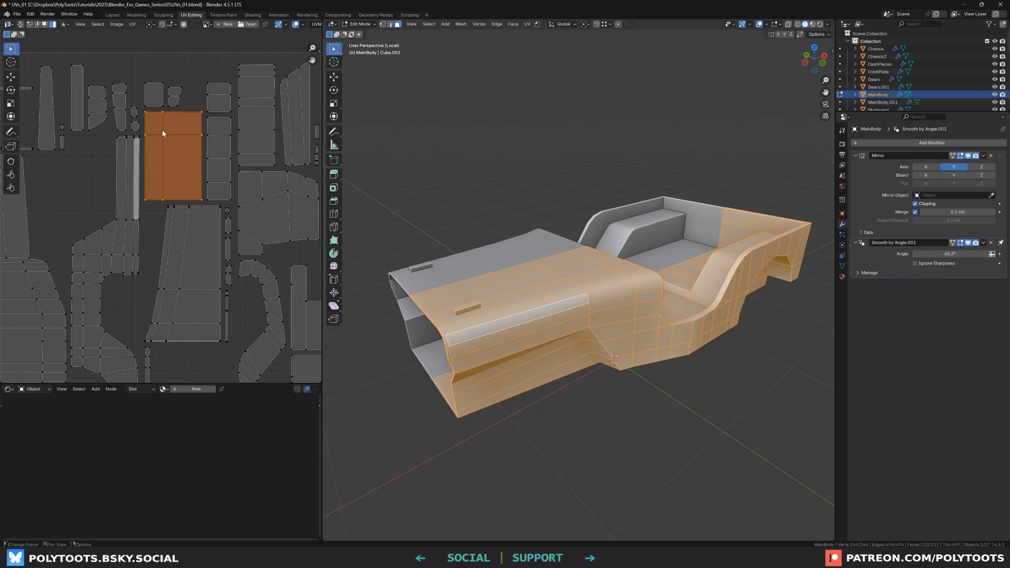
click(215, 147)
click(213, 100)
click(154, 98)
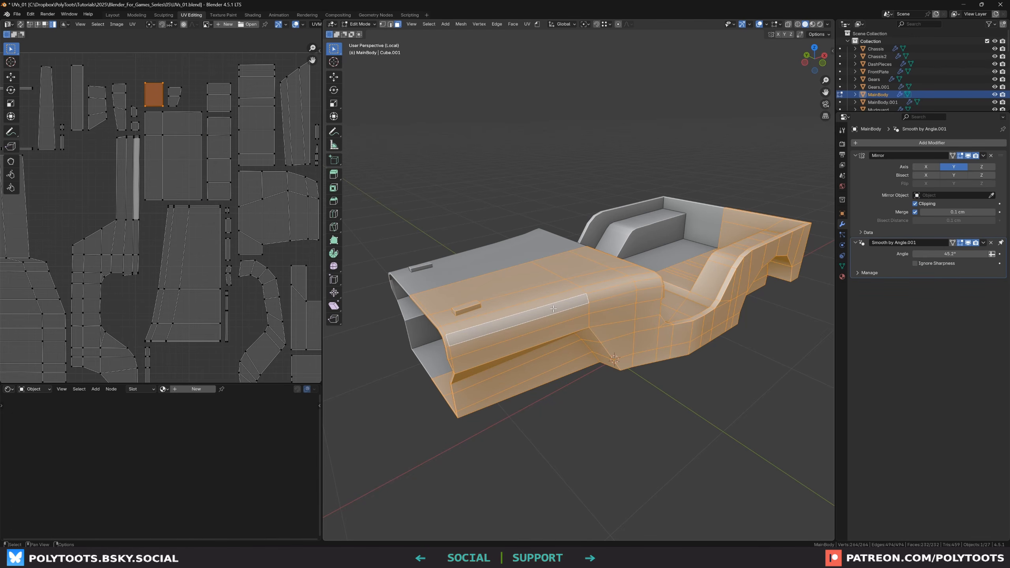
scroll(211, 208, down, 1)
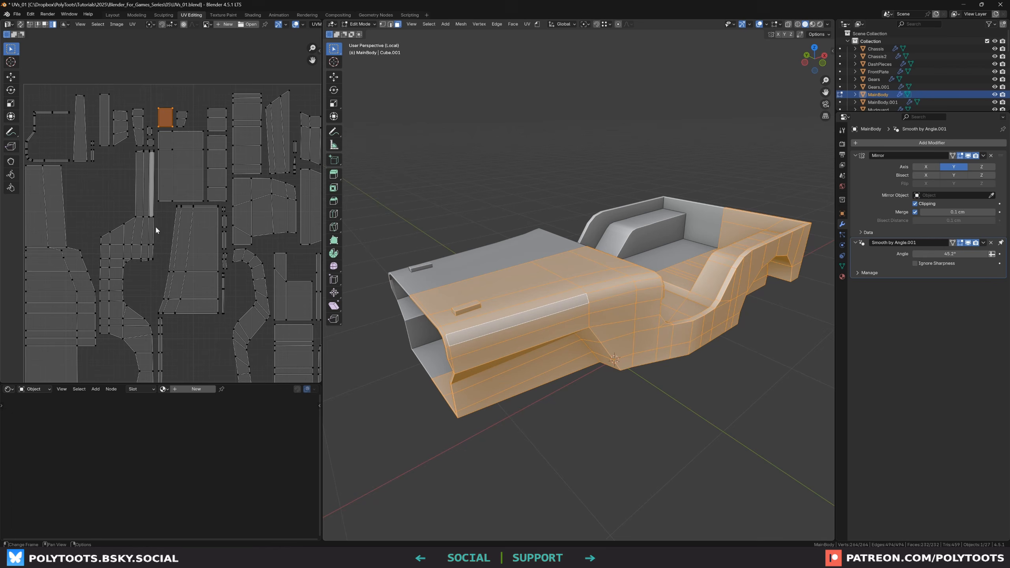
click(115, 139)
click(224, 215)
Enable UV Sync Selection and deselect everything
middle_drag(625, 290, 477, 255)
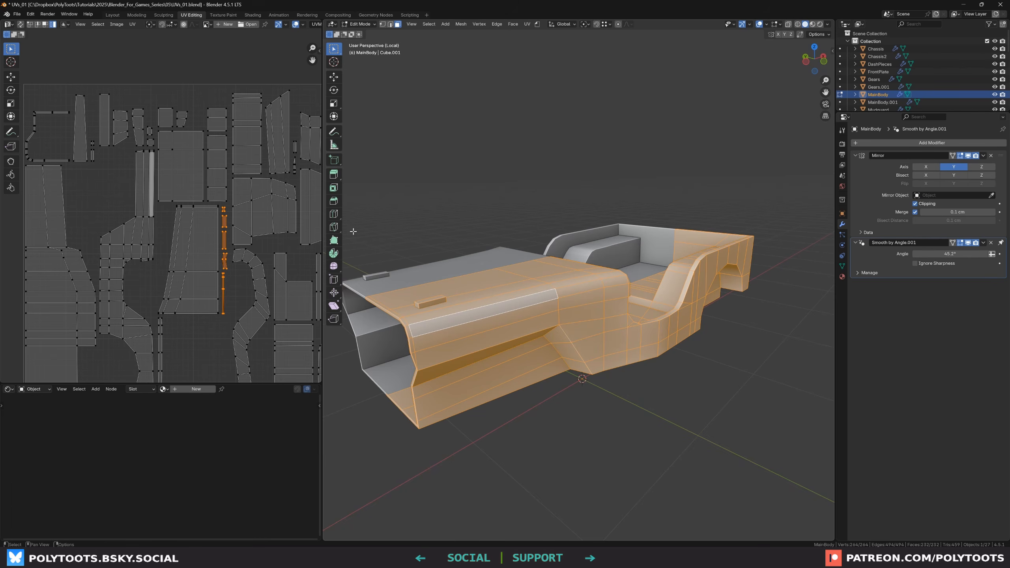
click(20, 25)
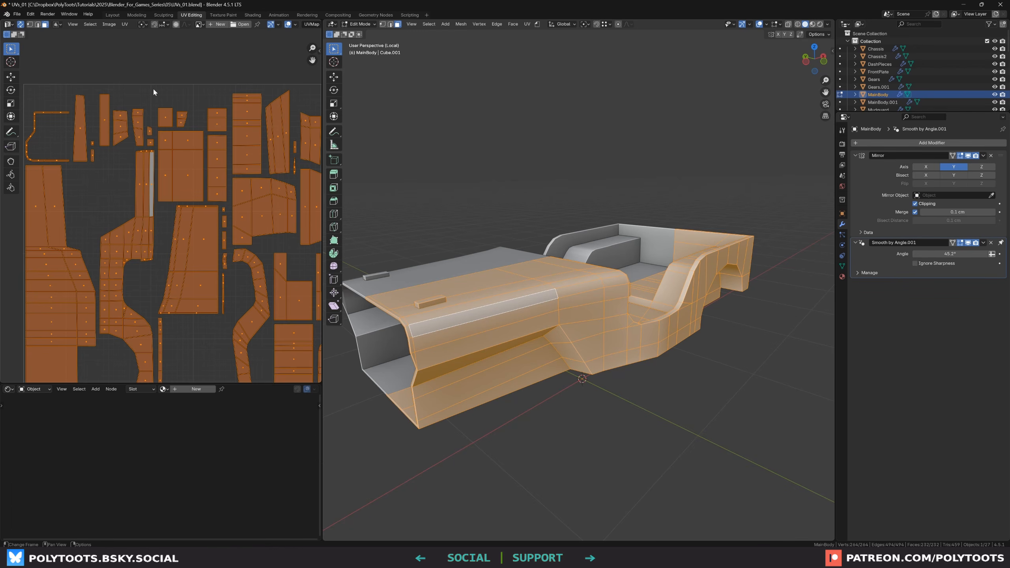
scroll(153, 92, down, 1)
key(alt+a)
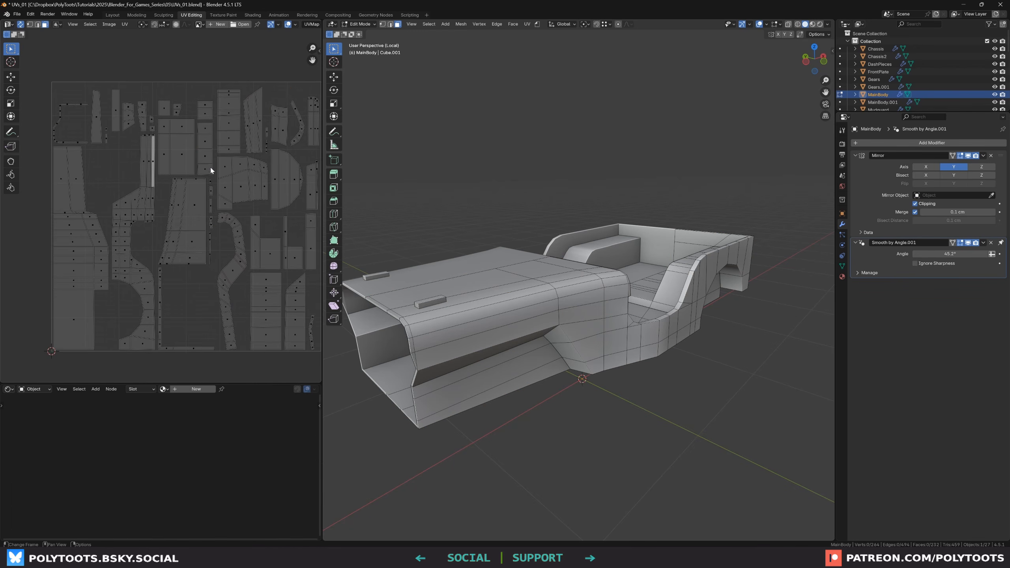
Select hood faces along a shortest path in the viewport, then select faces directly in the UV editor
click(397, 304)
ctrl+click(533, 283)
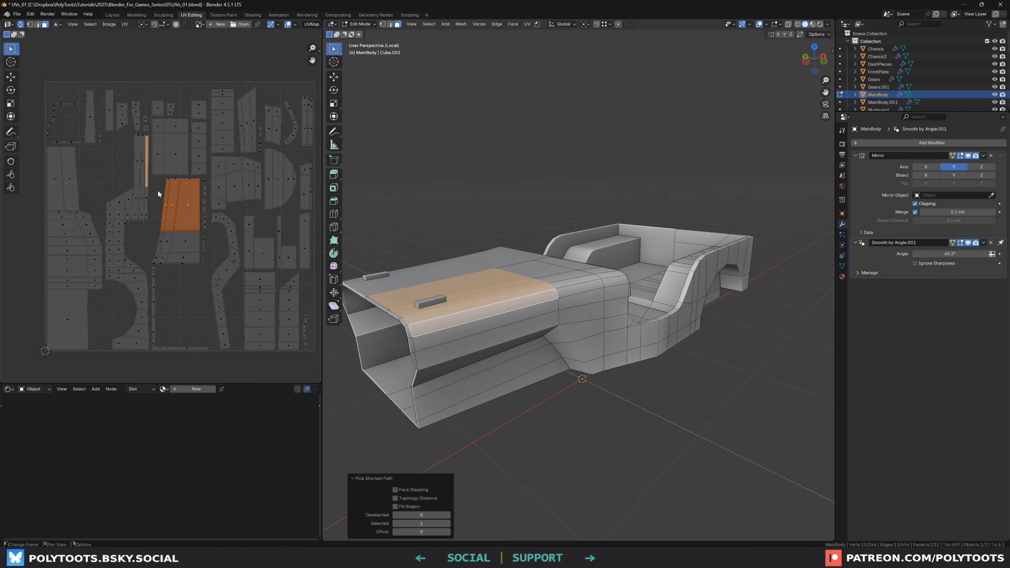
drag(157, 187, 198, 263)
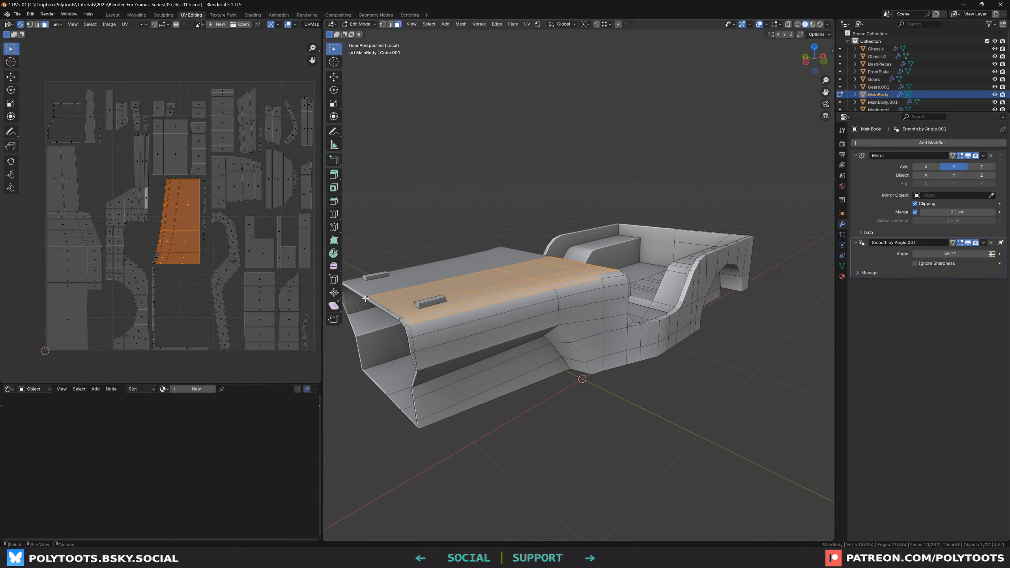
click(157, 227)
scroll(161, 229, up, 1)
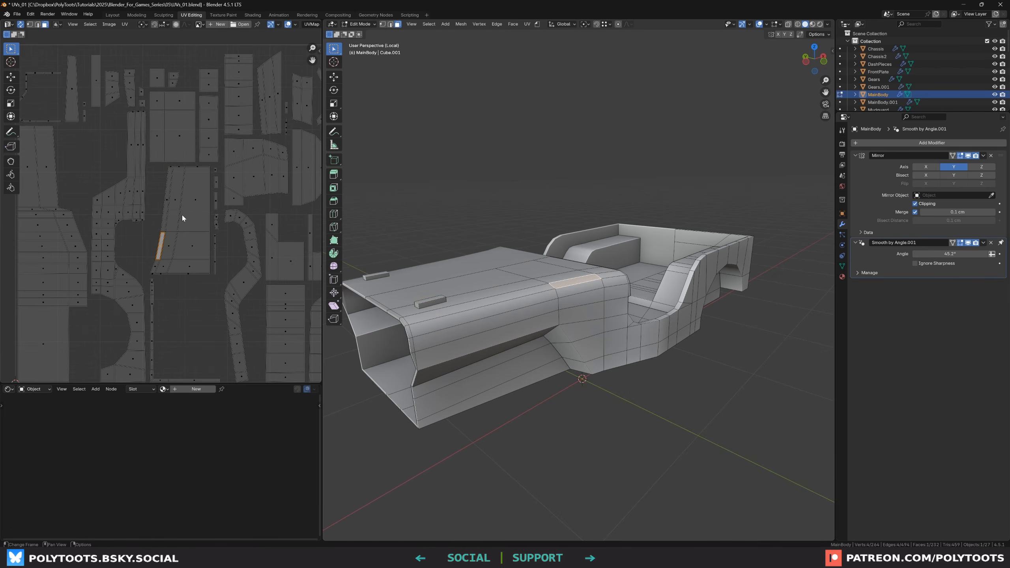
Select linked UV islands under the cursor in the UV editor, then clear the selection
click(201, 297)
scroll(191, 222, down, 1)
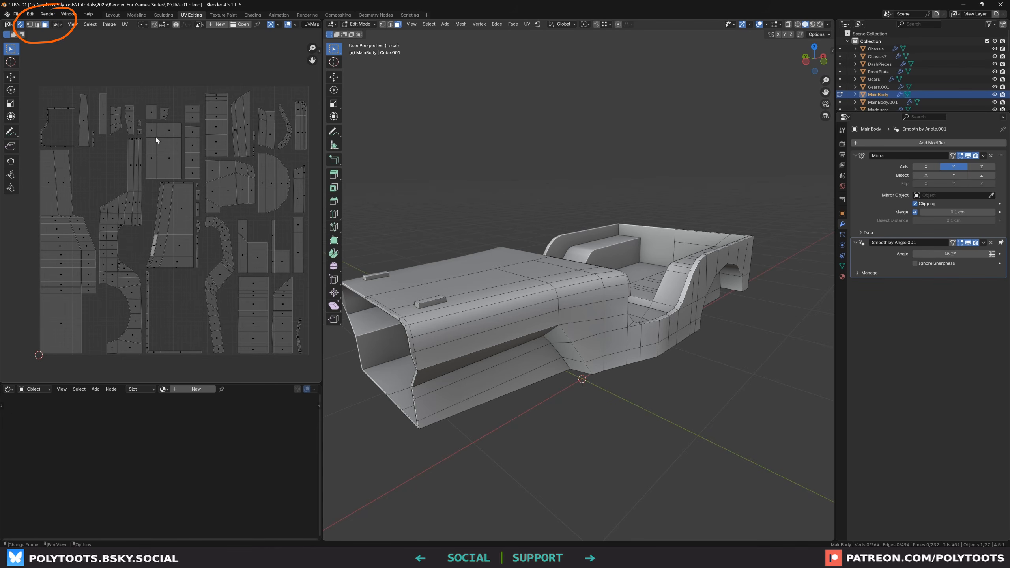
key(l)
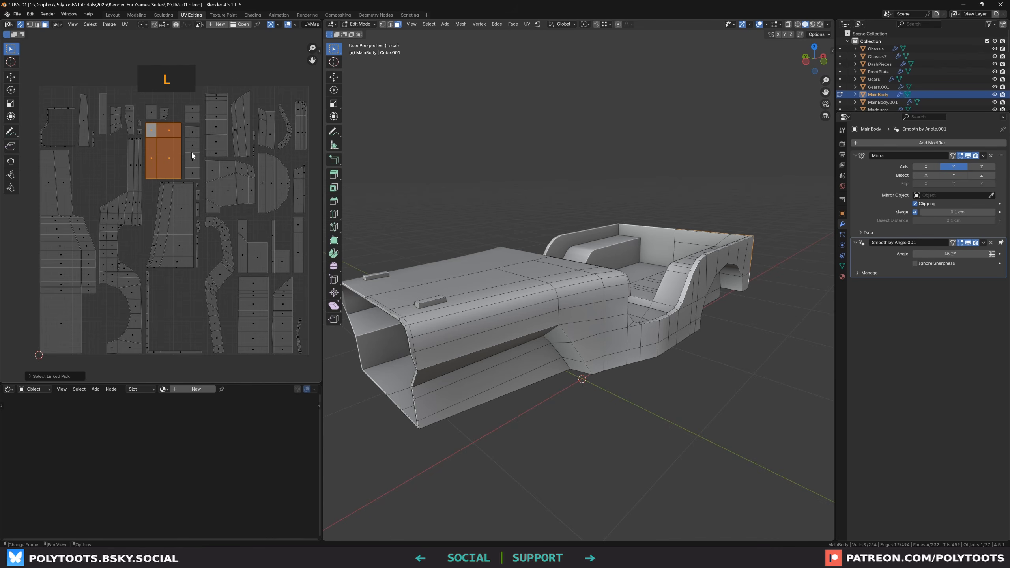
key(l)
key(l)
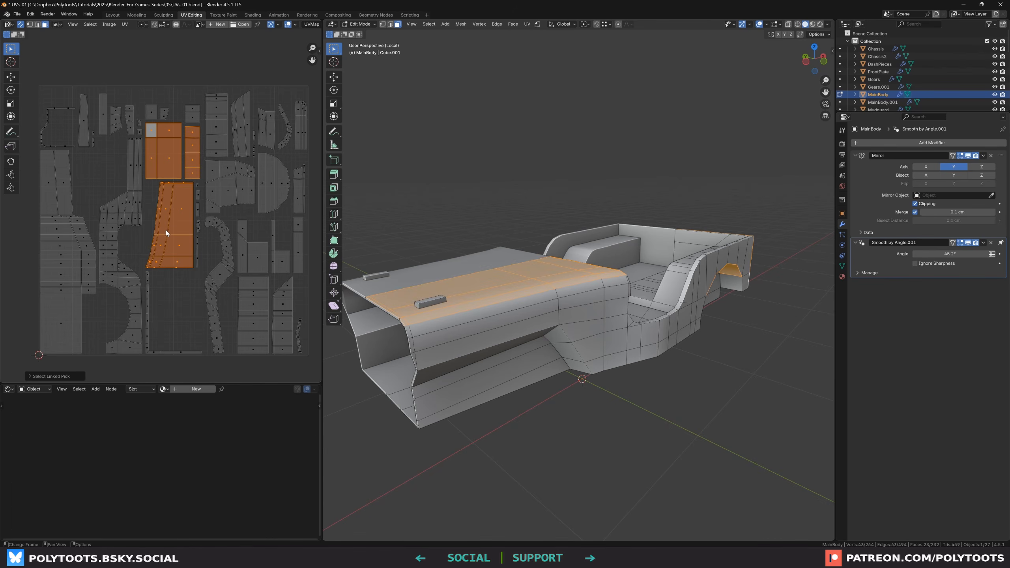
click(175, 280)
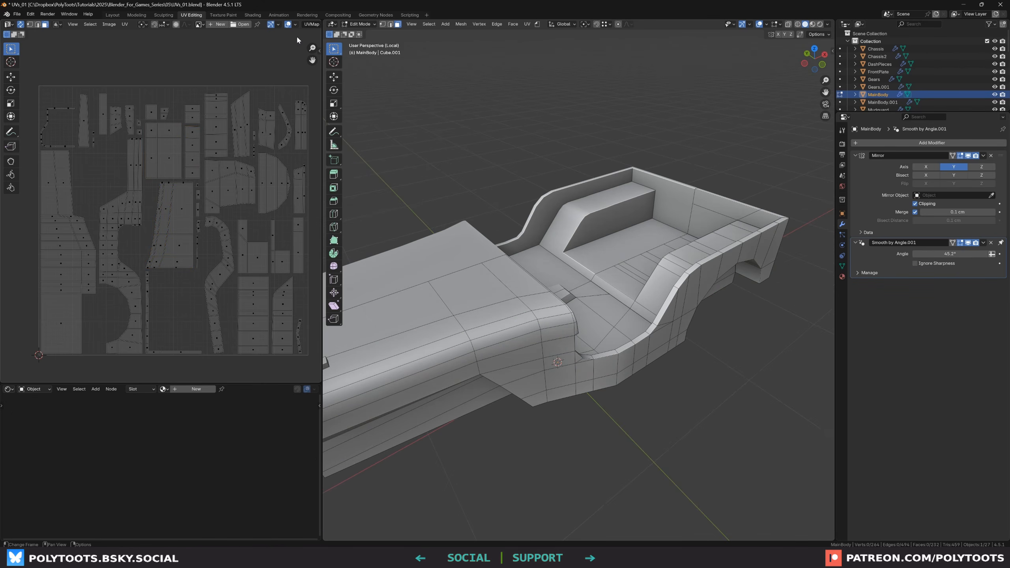
Turn on the UV Stretch overlay in Area mode to inspect distortion, then turn it back off
click(296, 24)
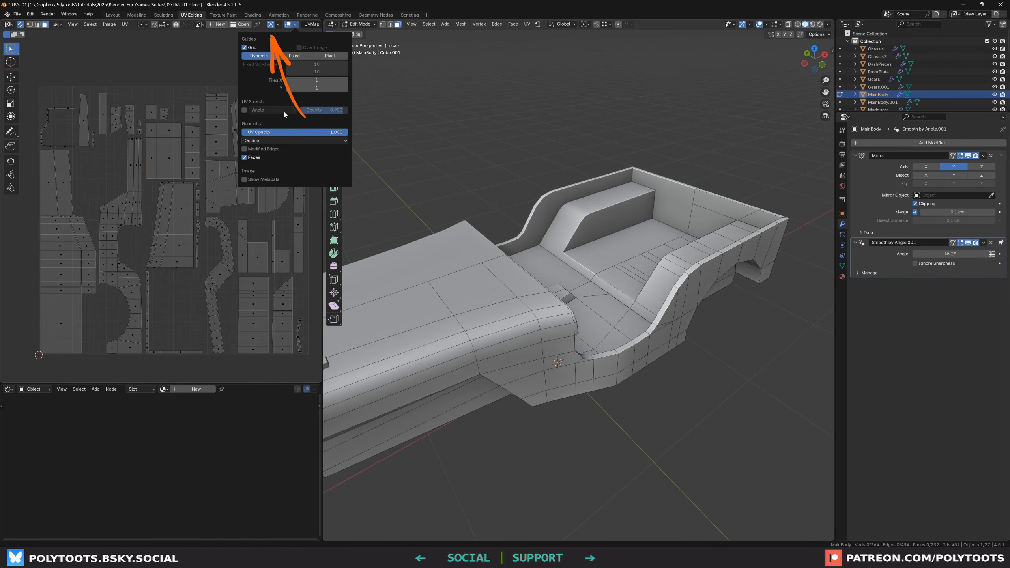
click(244, 110)
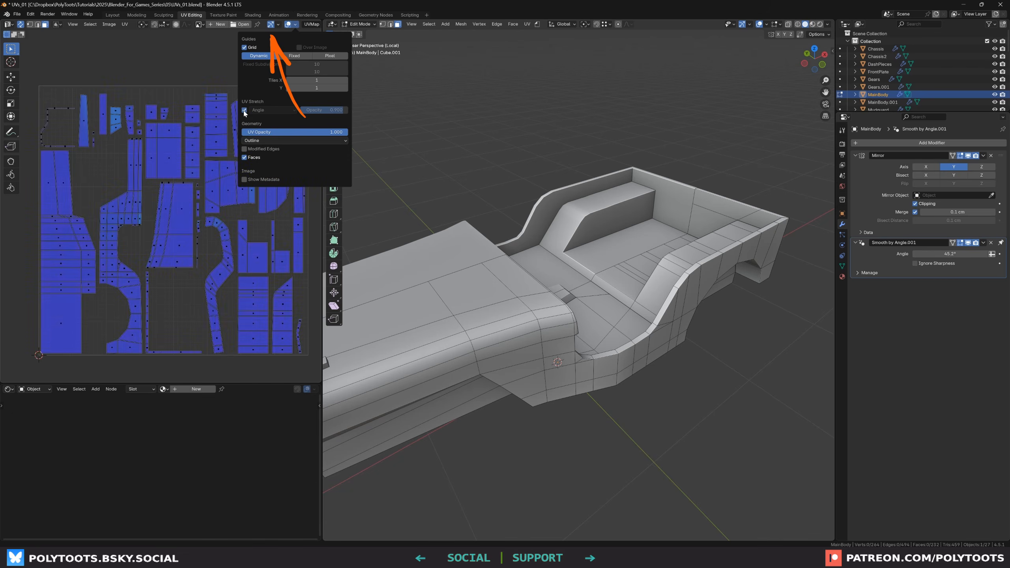
click(261, 111)
click(261, 138)
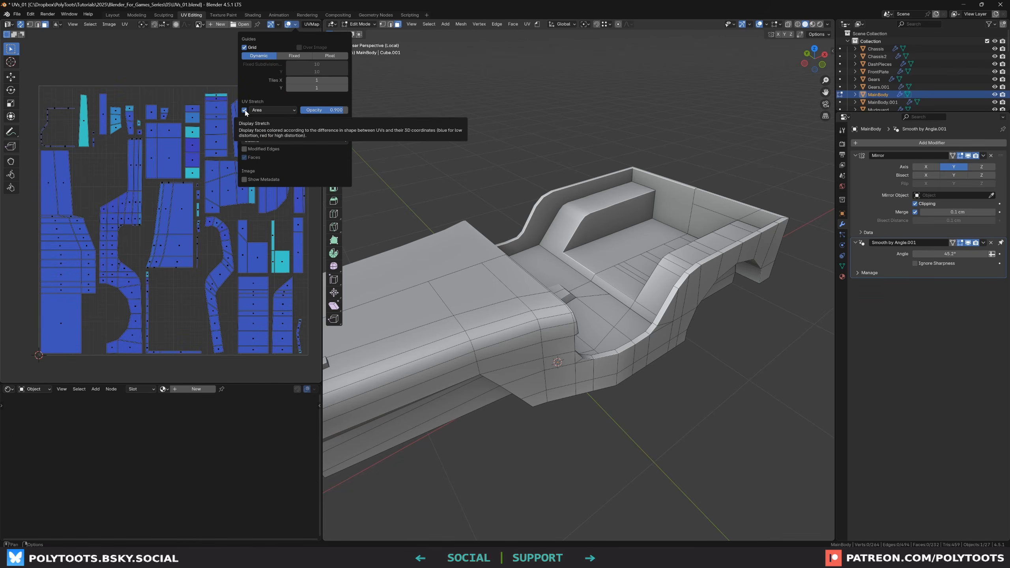
click(244, 110)
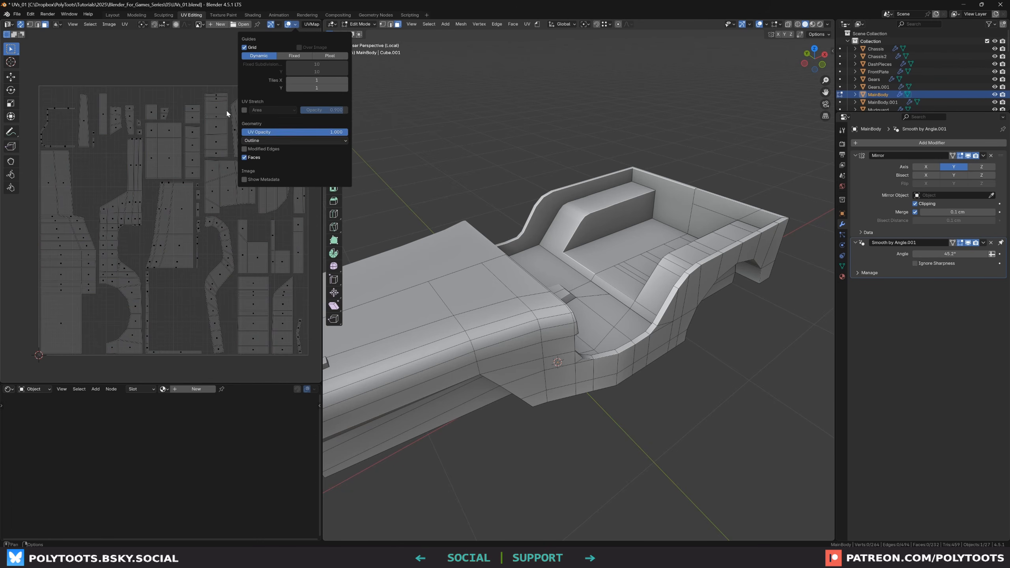
Create a new material for the main body and name it Checker
click(842, 276)
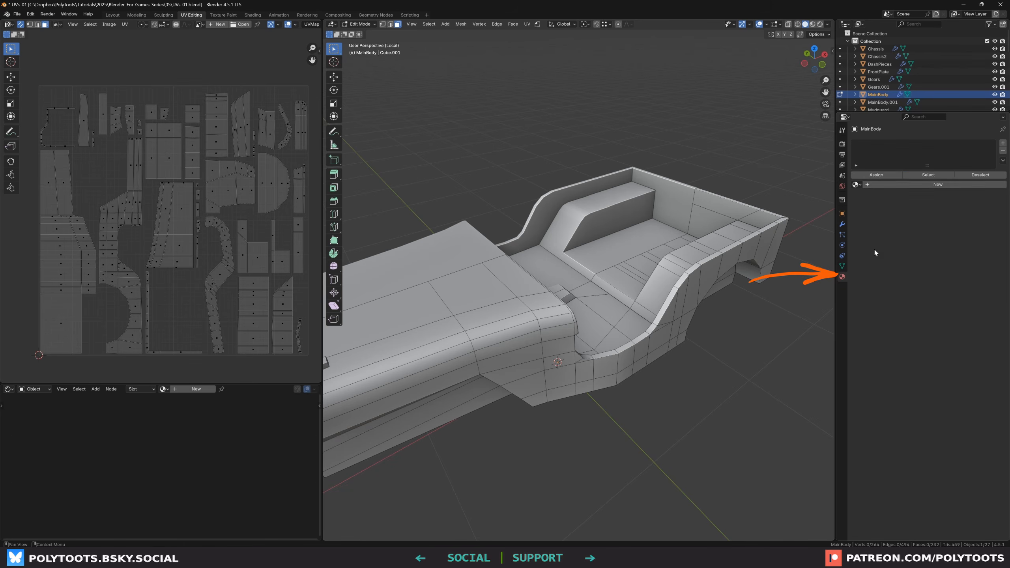
click(897, 185)
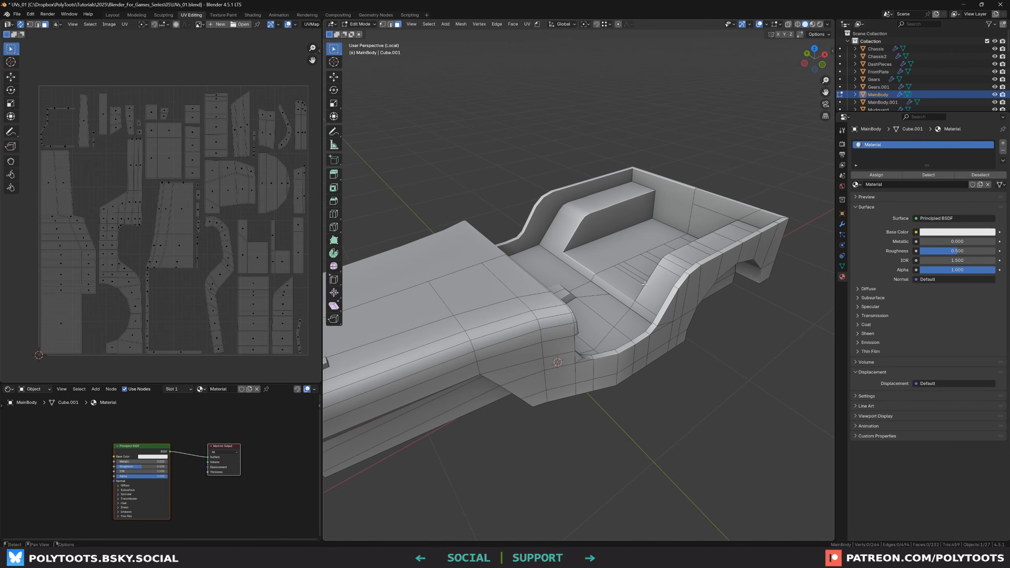
double_click(893, 144)
text(Checker)
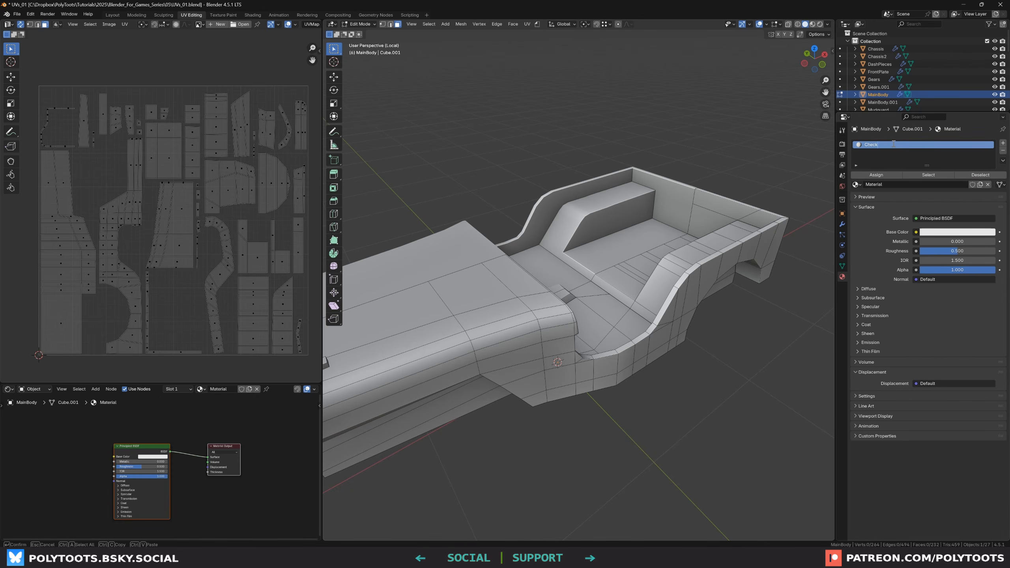
key(Return)
Add an Image Texture node and connect its Color output to the Principled BSDF Base Color
middle_drag(157, 450, 184, 433)
scroll(121, 441, up, 2)
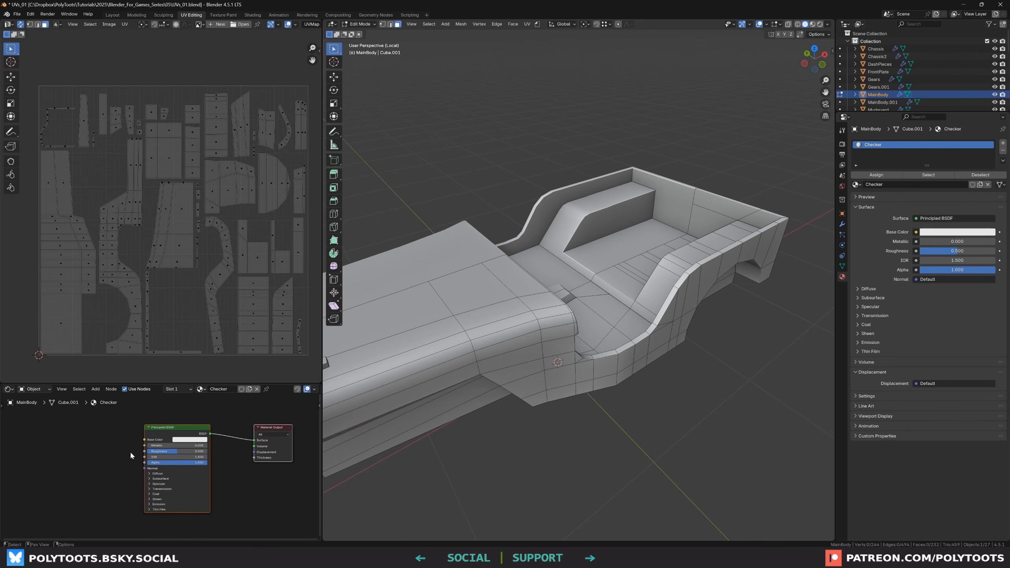
scroll(86, 437, up, 1)
click(74, 452)
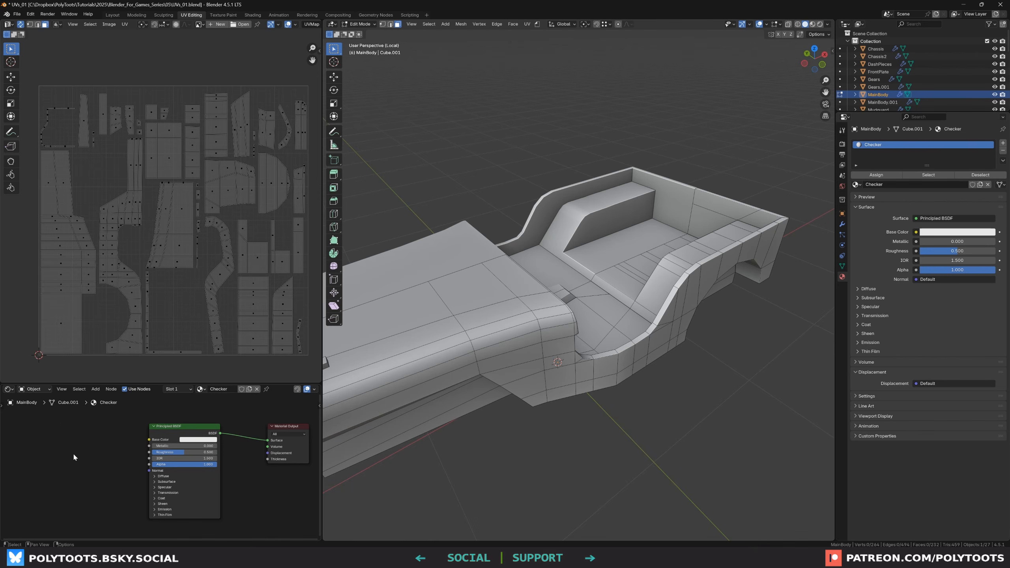
key(shift+a)
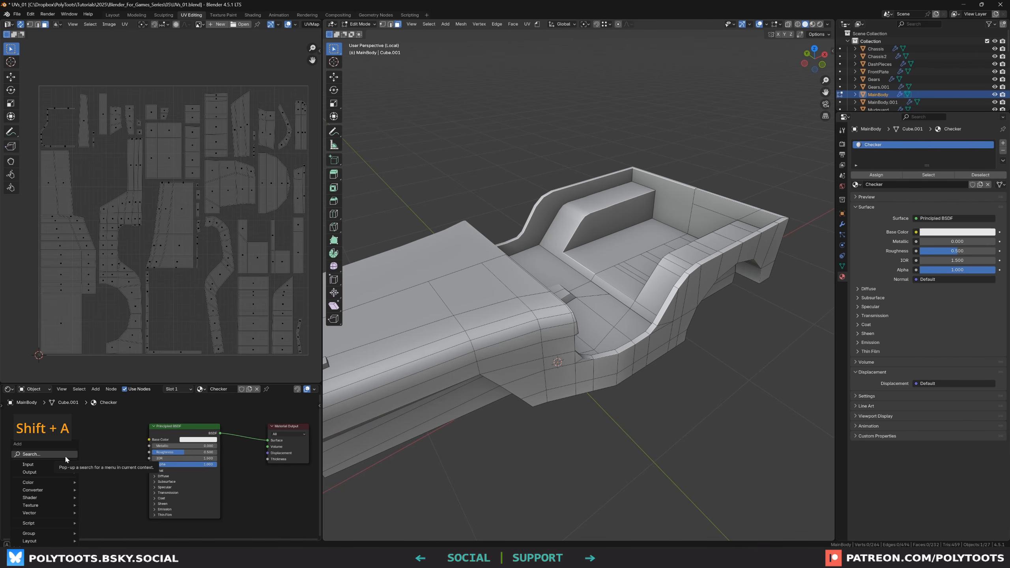
click(66, 459)
text(image)
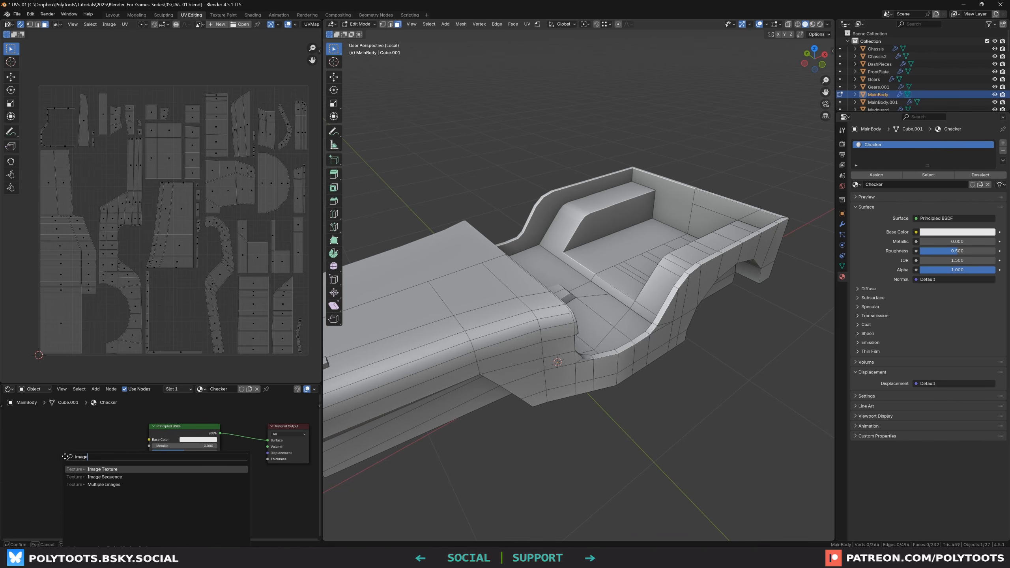
key(Return)
click(48, 441)
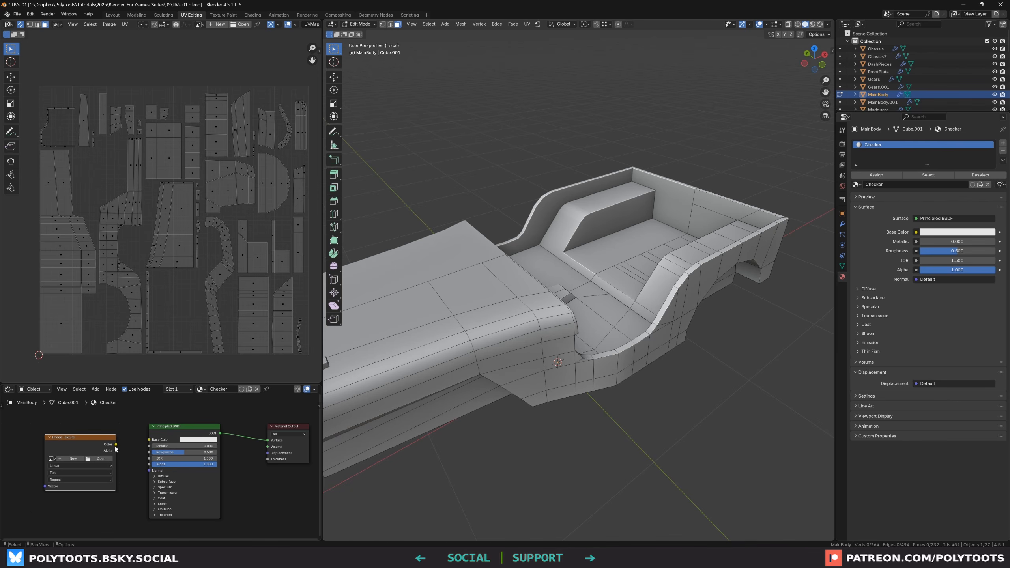
drag(116, 444, 149, 439)
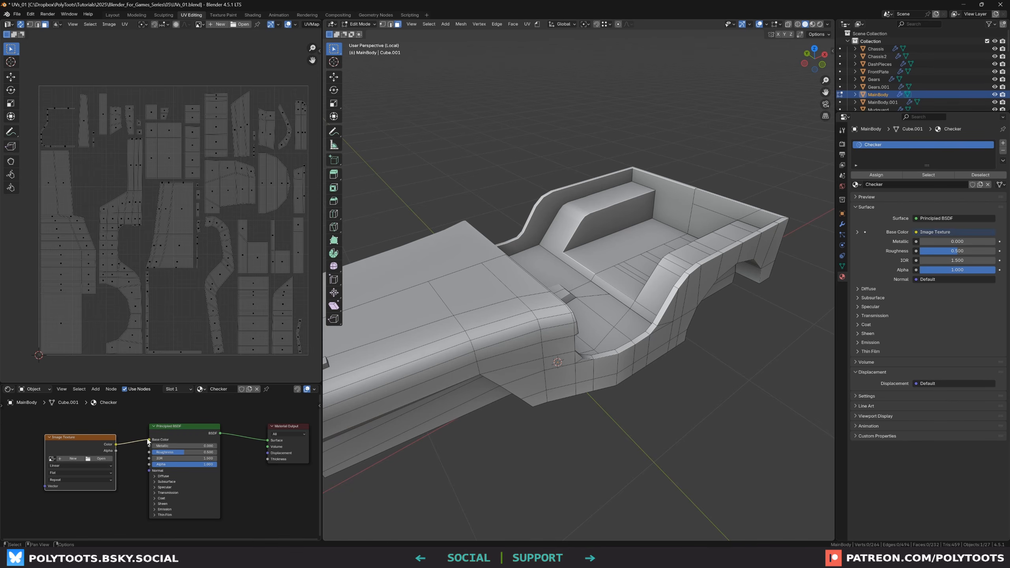
Create a new 1024 x 1024 image with the UV Grid generated type in the Image Texture node
drag(74, 459, 80, 454)
click(79, 454)
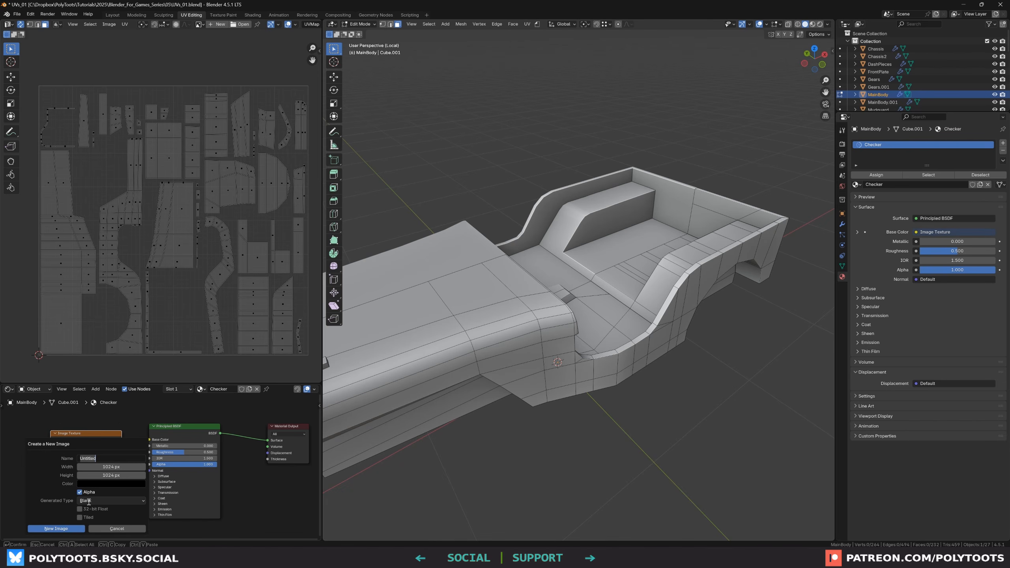
click(103, 501)
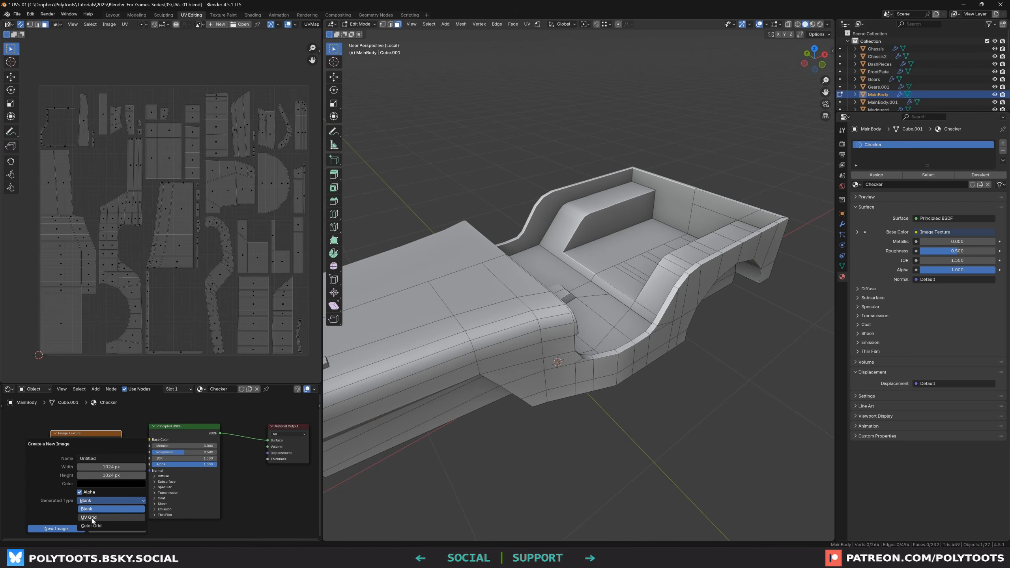
click(97, 518)
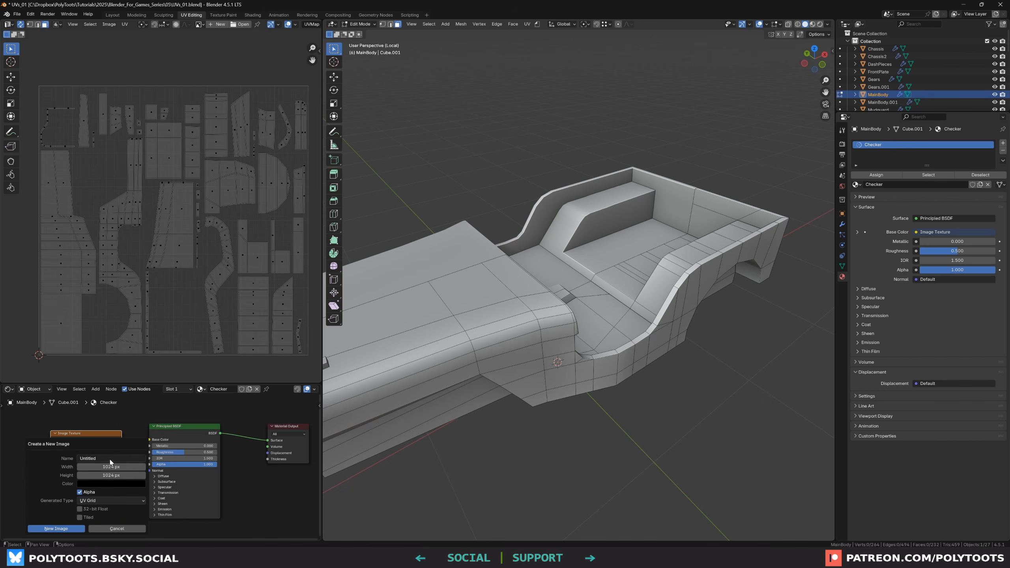
click(57, 528)
Unlink the grid image from the UV editor's background display
scroll(204, 171, up, 4)
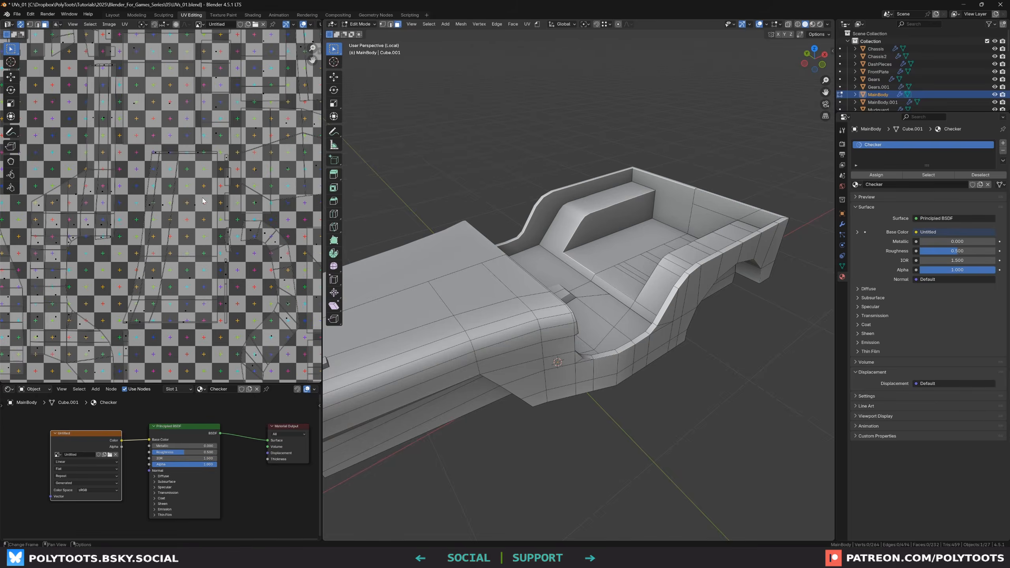
scroll(185, 173, down, 2)
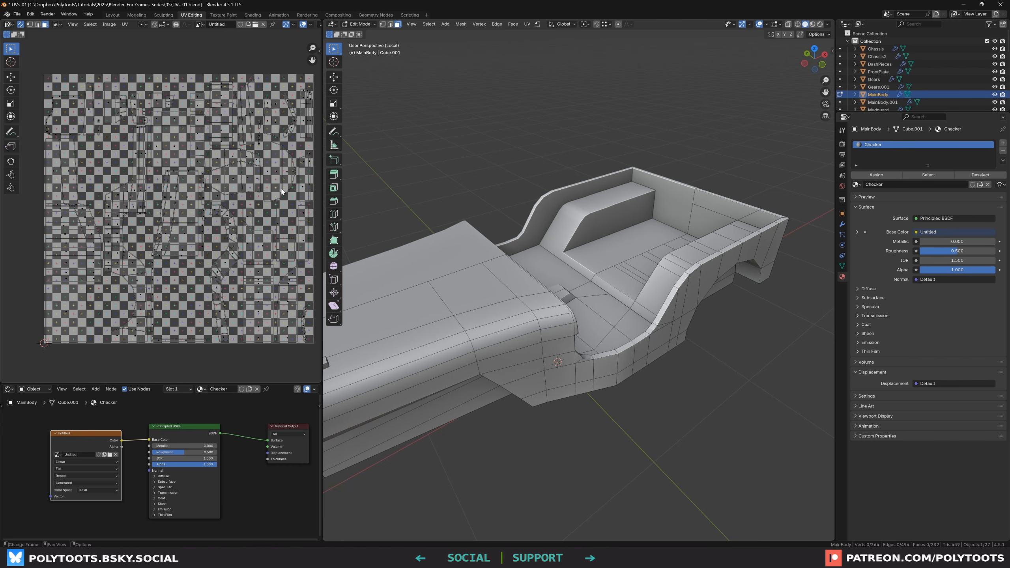
click(262, 24)
scroll(211, 234, up, 3)
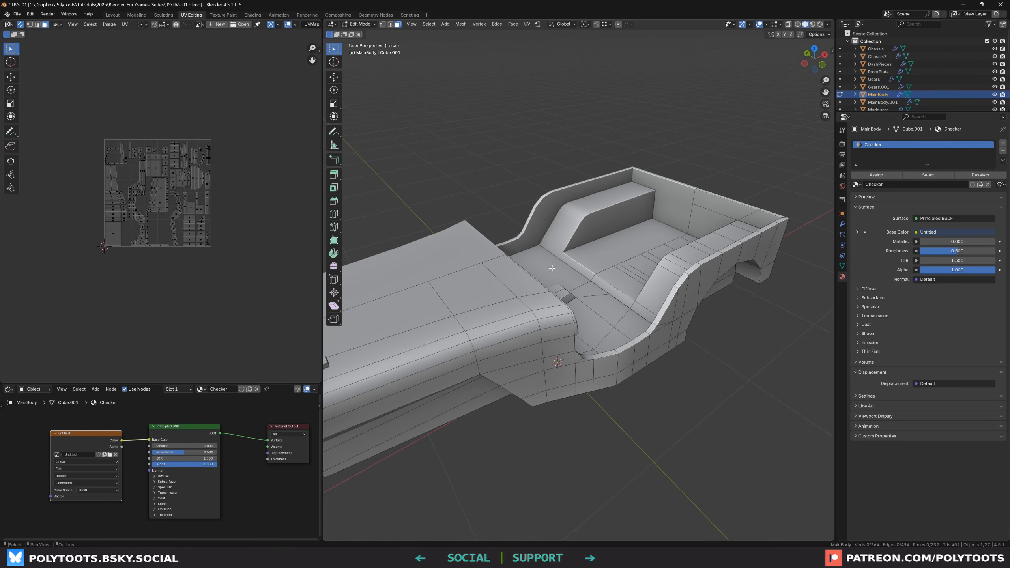
Preview the checker texture across the body in Material Preview shading, then return to Solid shading
mouse_move(556, 255)
middle_down()
mouse_move(582, 256)
mouse_move(587, 321)
middle_up()
key(z)
click(582, 286)
middle_drag(561, 271, 599, 258)
scroll(628, 226, up, 3)
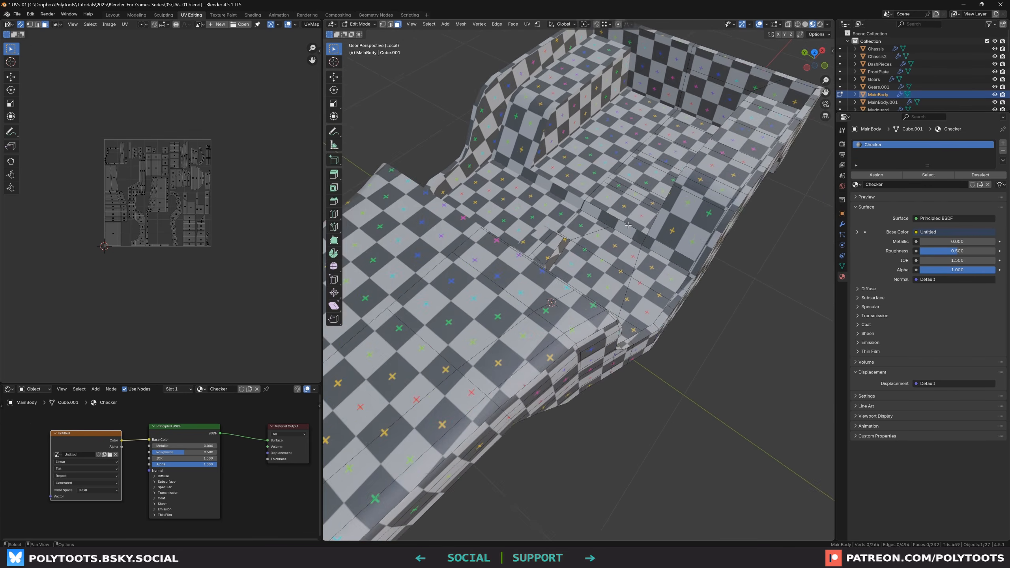
middle_drag(628, 225, 698, 443)
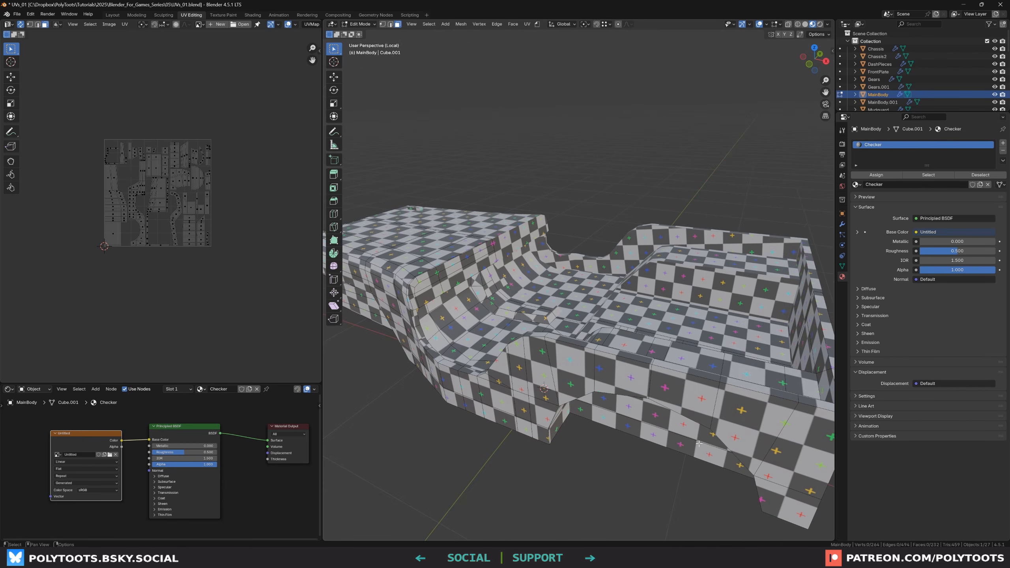
middle_drag(585, 384, 572, 319)
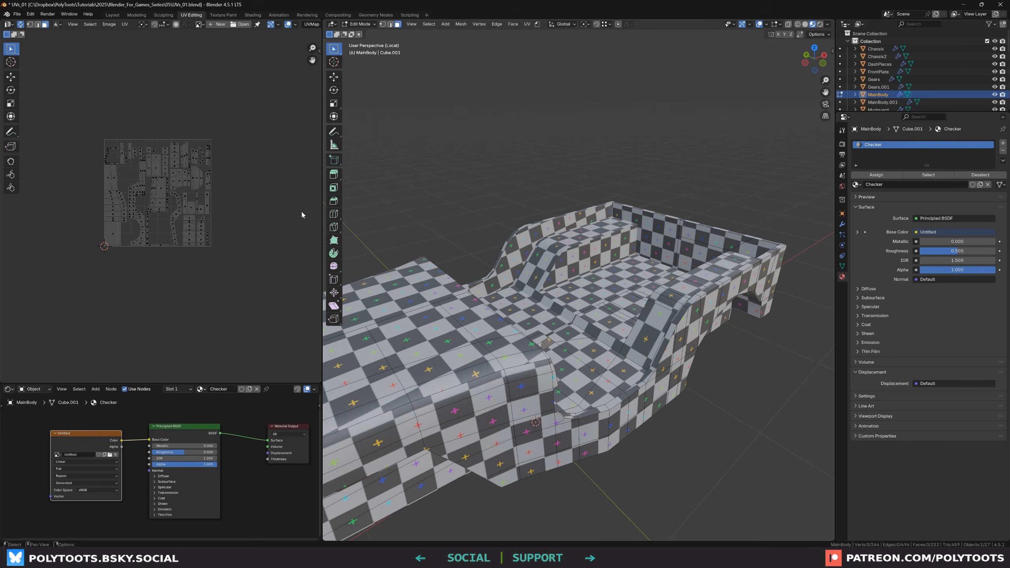
scroll(135, 171, up, 3)
scroll(204, 162, up, 1)
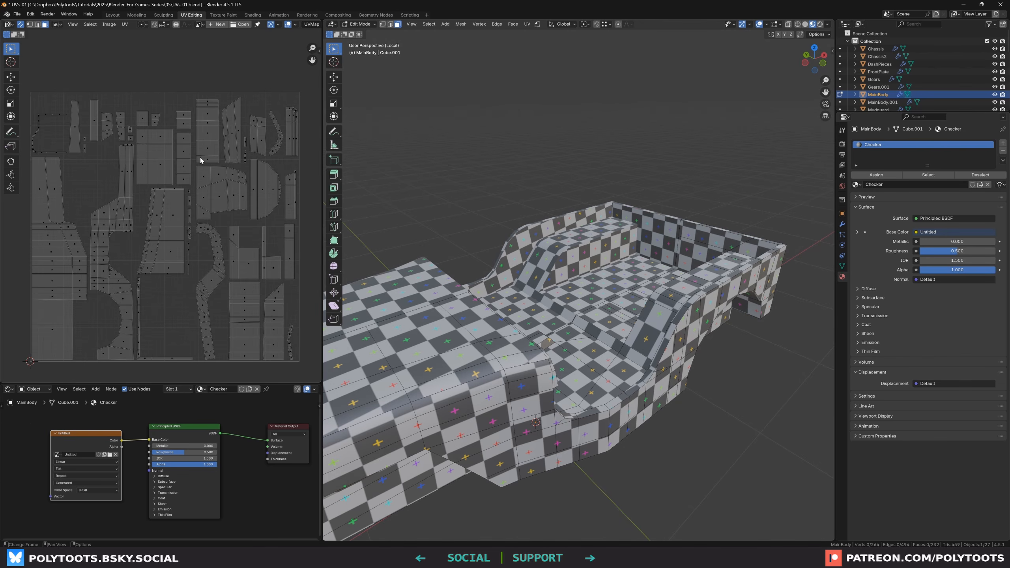
key(z)
click(641, 278)
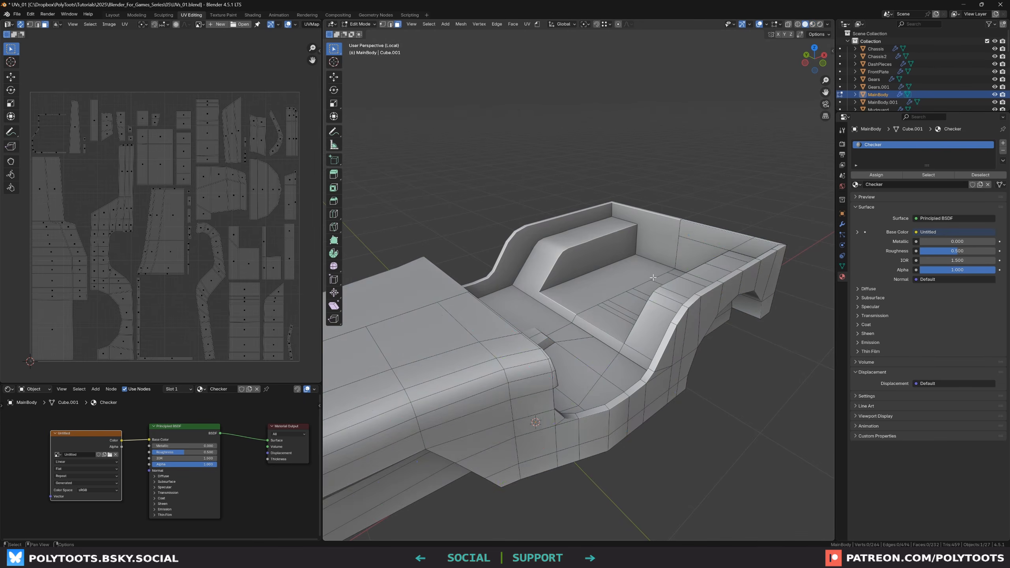
Select the wheel-arch face strip along a shortest path and unwrap it with Angle Based
ctrl+click(727, 255)
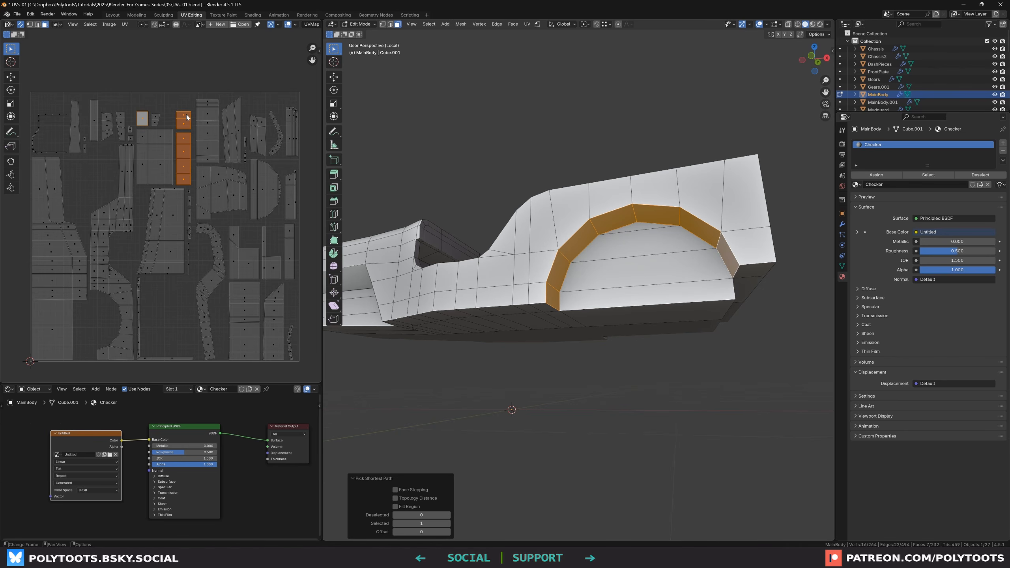
shift+middle_drag(647, 270, 602, 280)
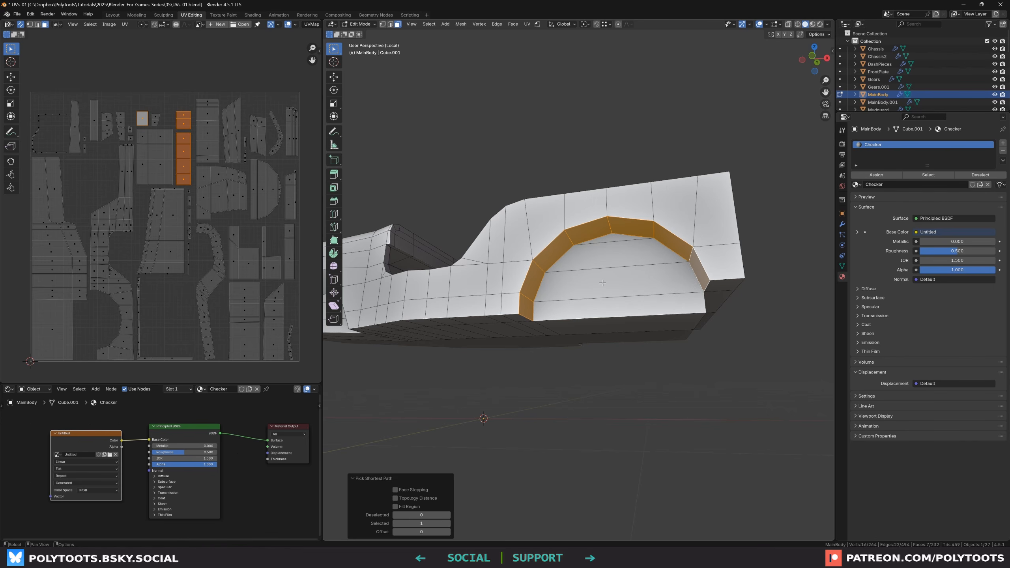
key(u)
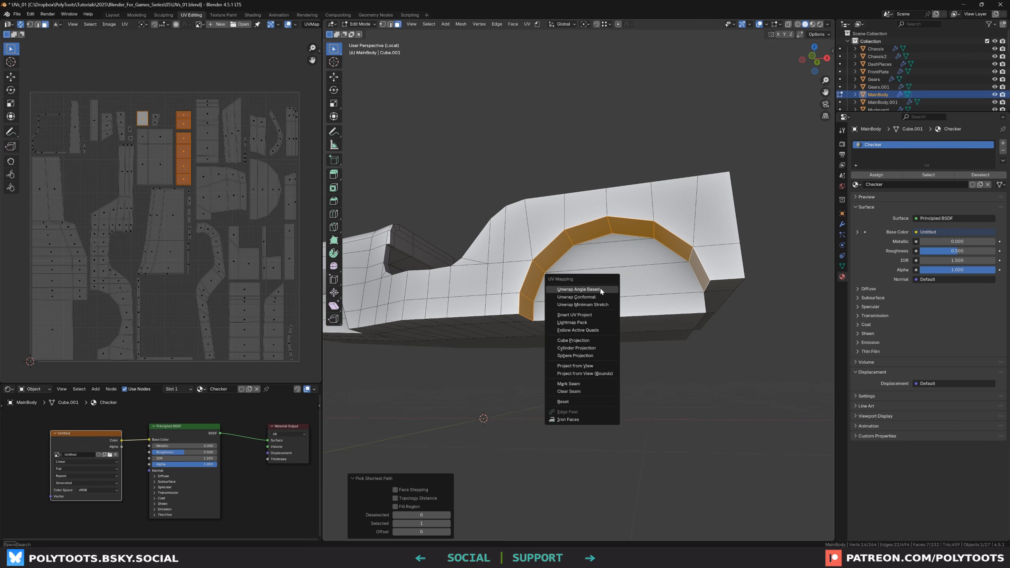
click(601, 289)
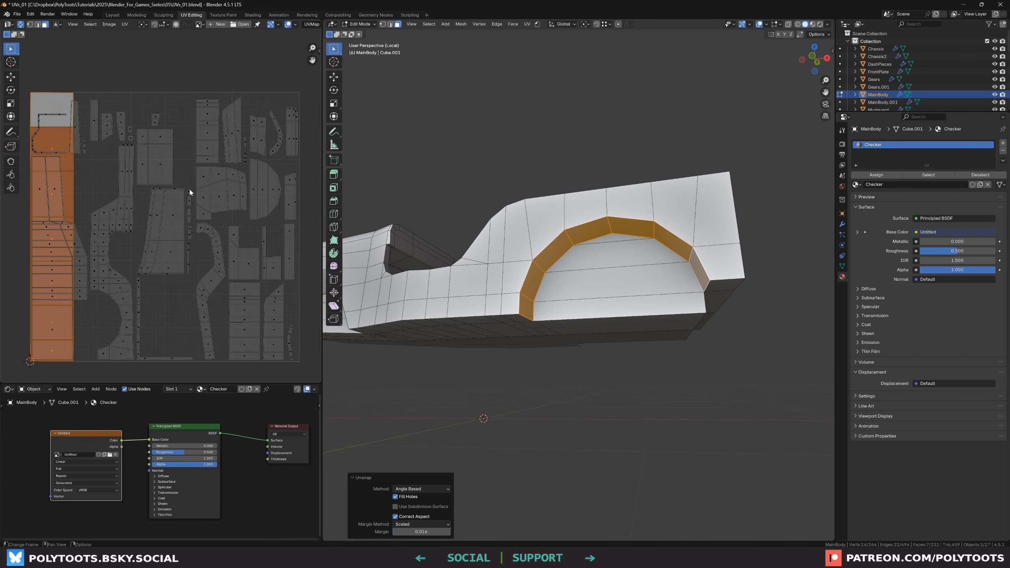
Scale down the new wheel-arch island and move it into free space in the UV layout
middle_drag(106, 165, 142, 162)
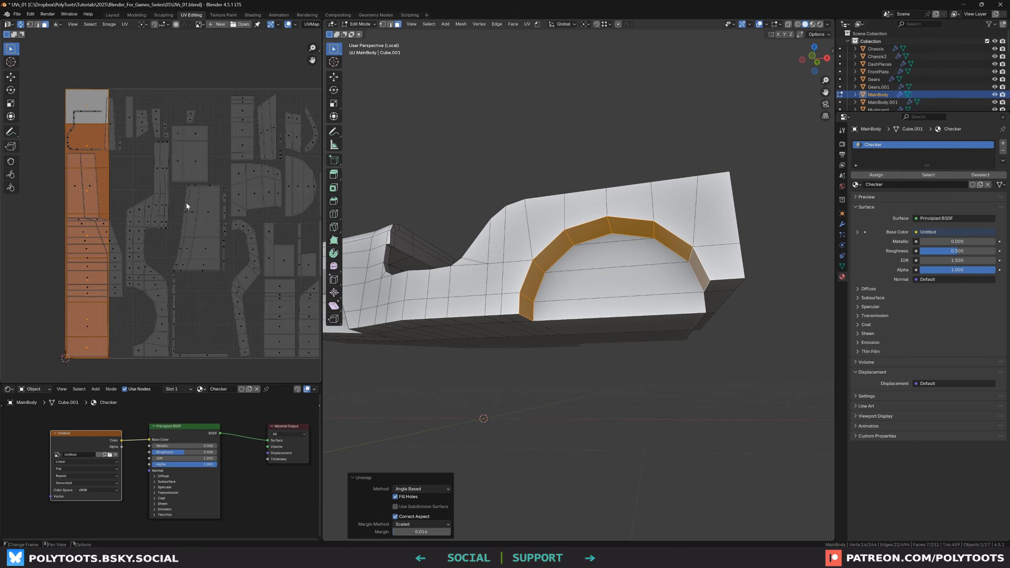
scroll(207, 221, down, 2)
key(s)
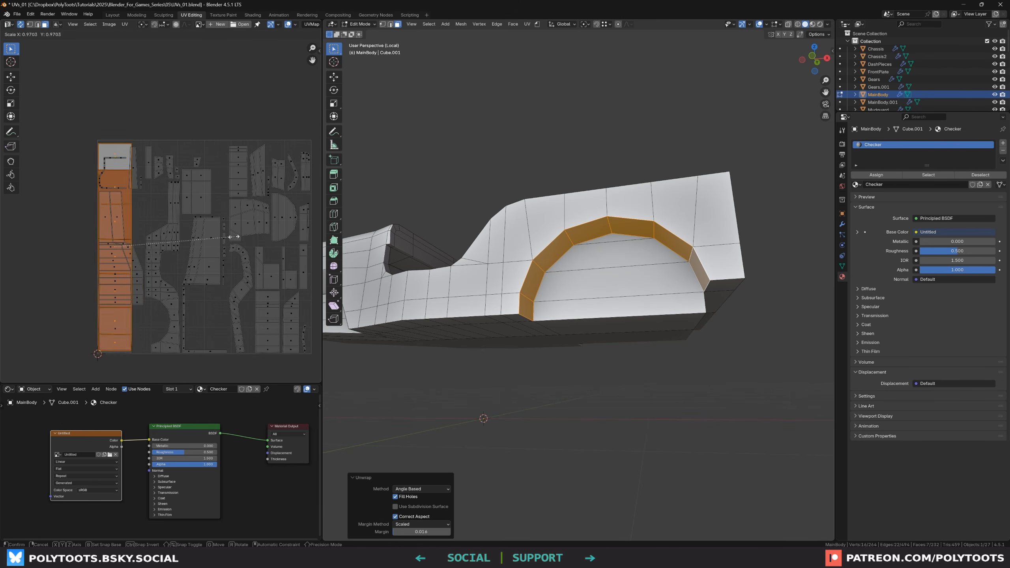
click(165, 247)
key(g)
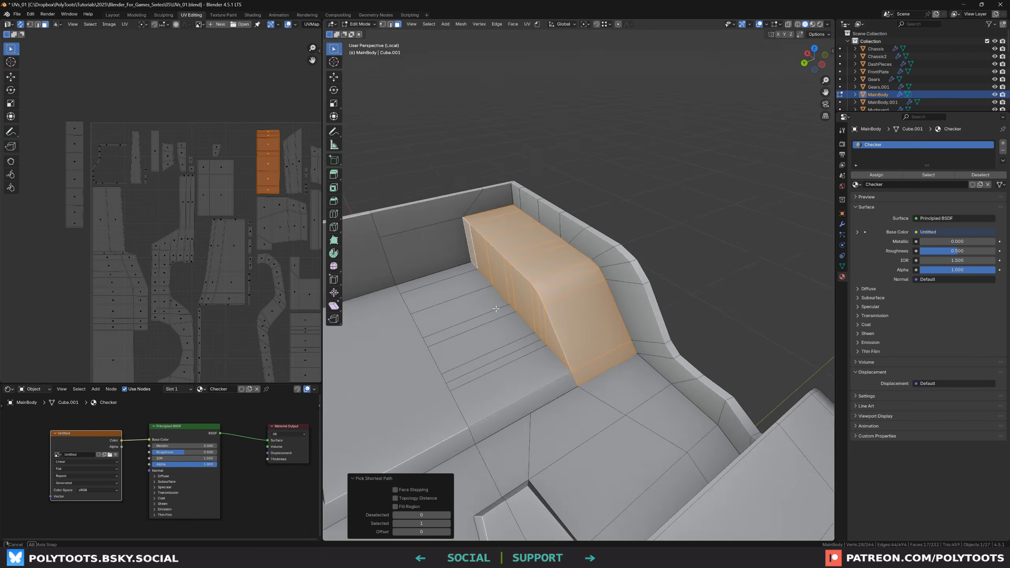
middle_drag(495, 308, 516, 301)
Select the seat block's faces along a shortest path and unwrap them with Angle Based
shift+click(560, 394)
ctrl+click(429, 289)
key(u)
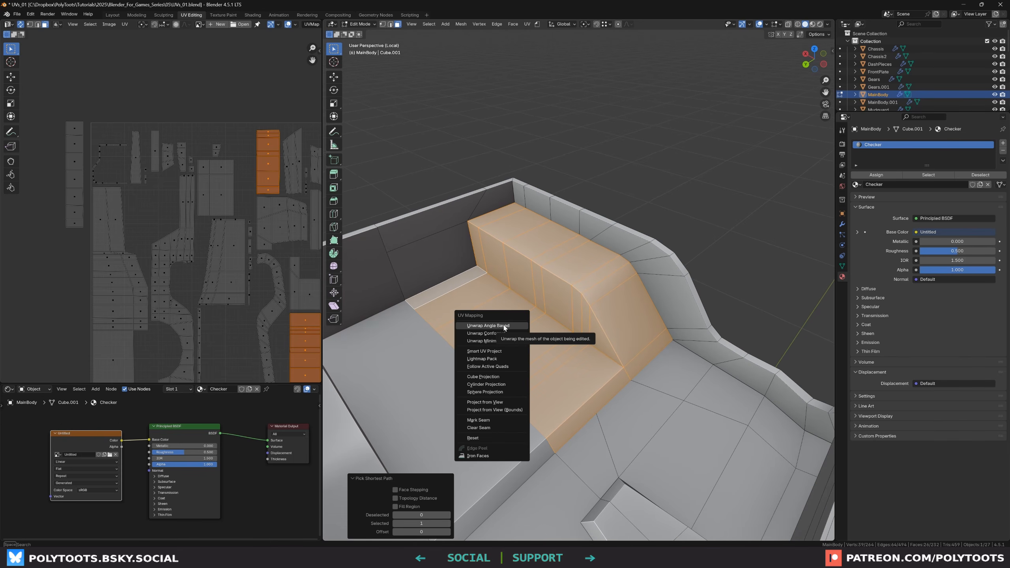
click(496, 325)
Move the new seat-block island out into free space in the UV layout
scroll(238, 254, down, 3)
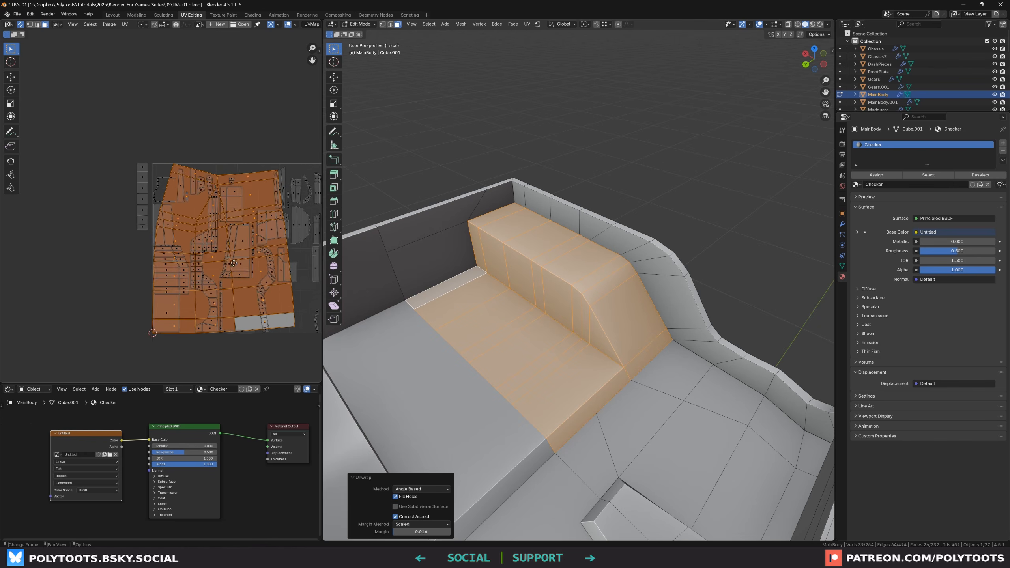
key(g)
click(66, 255)
middle_drag(65, 255, 195, 253)
scroll(203, 246, up, 1)
click(261, 165)
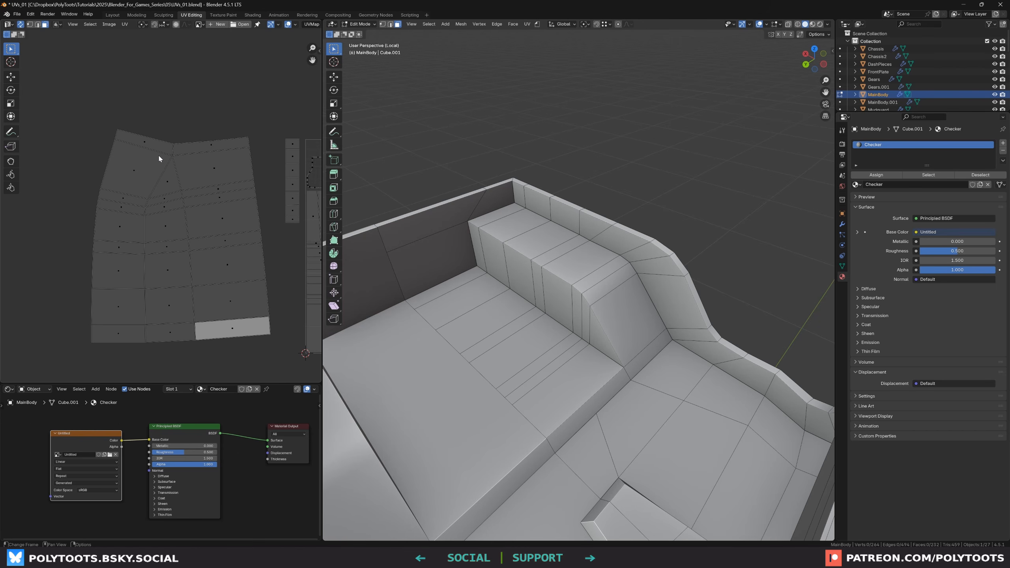
Inspect the checker texture on the seat block in Material Preview shading, then return to Solid shading
drag(169, 175, 164, 350)
shift+drag(174, 188, 161, 211)
middle_drag(550, 330, 594, 316)
scroll(594, 316, up, 1)
middle_drag(238, 238, 244, 226)
key(z)
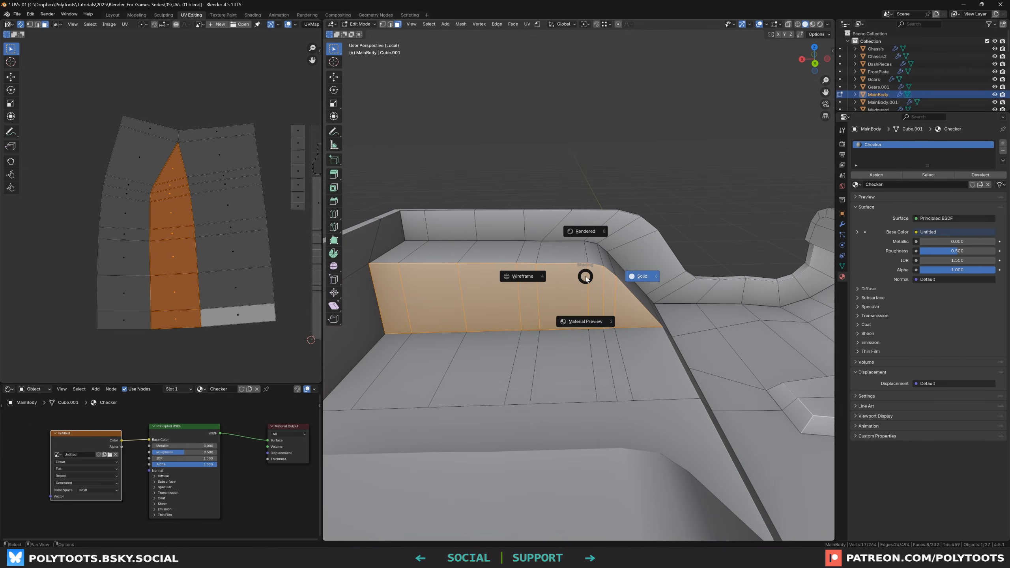
click(581, 321)
middle_drag(582, 320, 559, 292)
click(672, 194)
scroll(636, 234, up, 2)
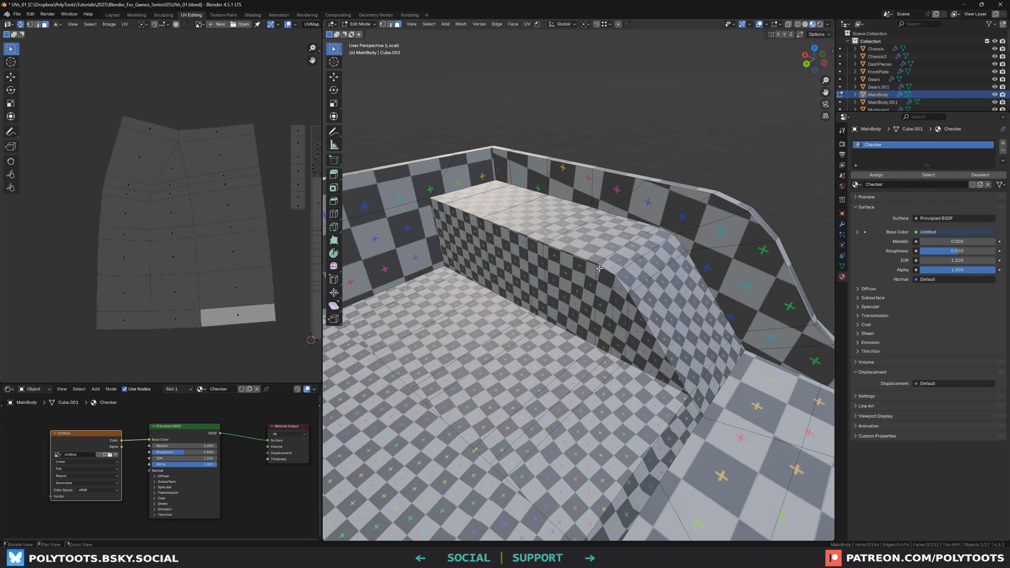
mouse_move(614, 261)
middle_down()
mouse_move(609, 298)
mouse_move(597, 265)
middle_up()
scroll(577, 301, up, 3)
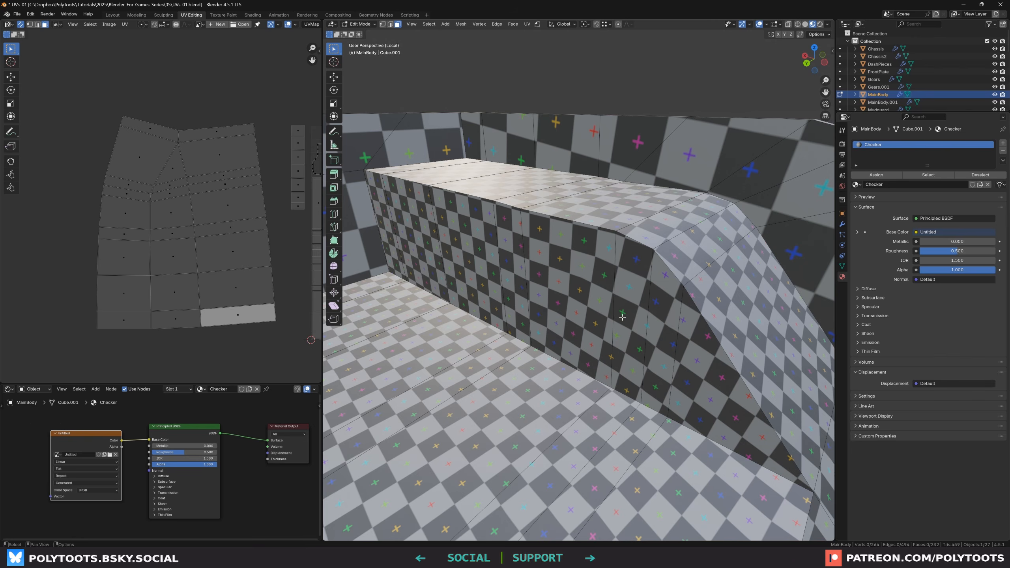
middle_drag(622, 318, 656, 301)
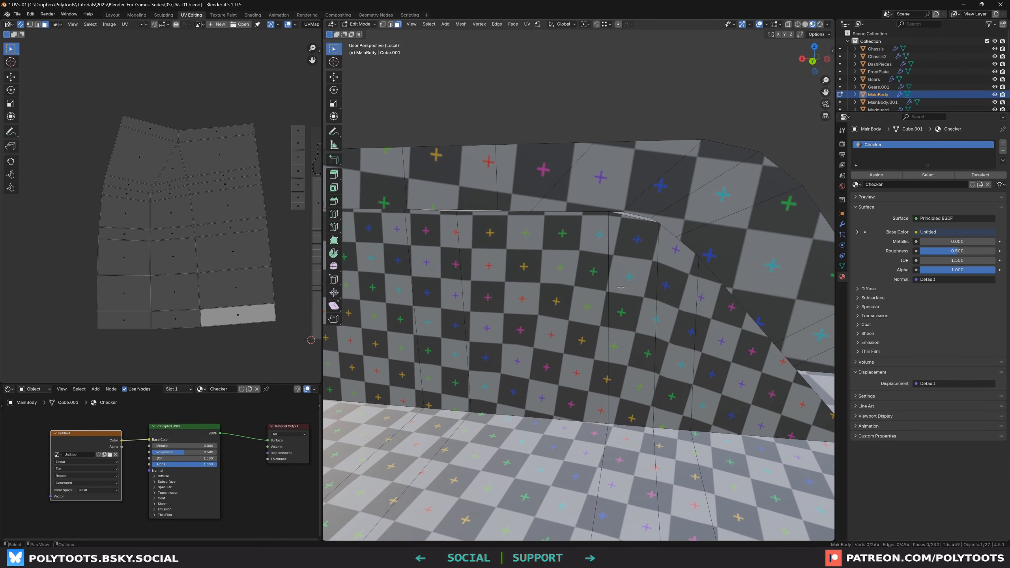
mouse_move(694, 328)
alt+mouse_down()
mouse_move(561, 388)
mouse_move(593, 363)
mouse_move(542, 315)
mouse_move(547, 329)
alt+mouse_up()
key(z)
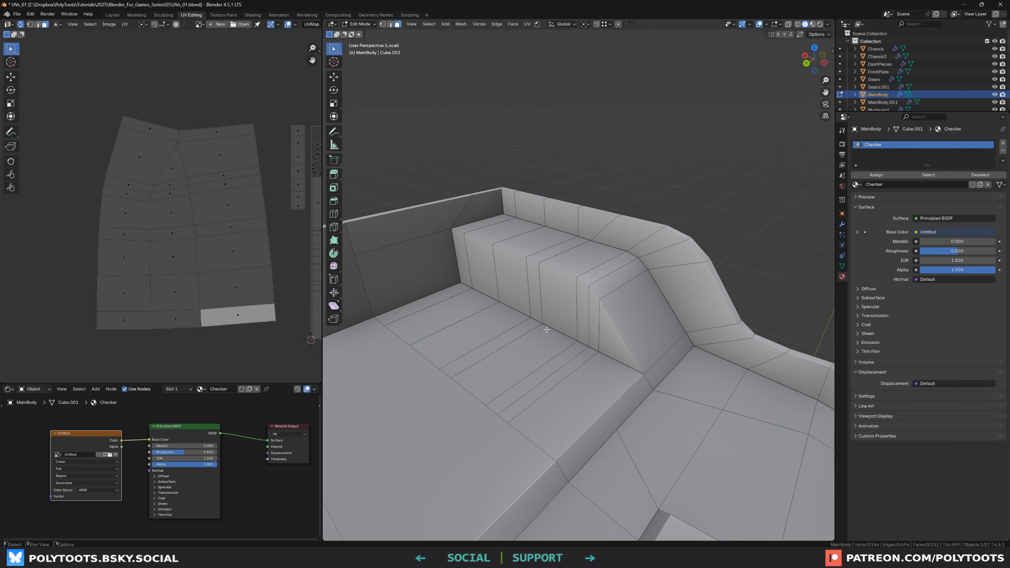
Select the seat floor faces and unwrap them with Angle Based
click(450, 295)
key(ctrl+l)
alt+drag(607, 401, 563, 352)
key(u)
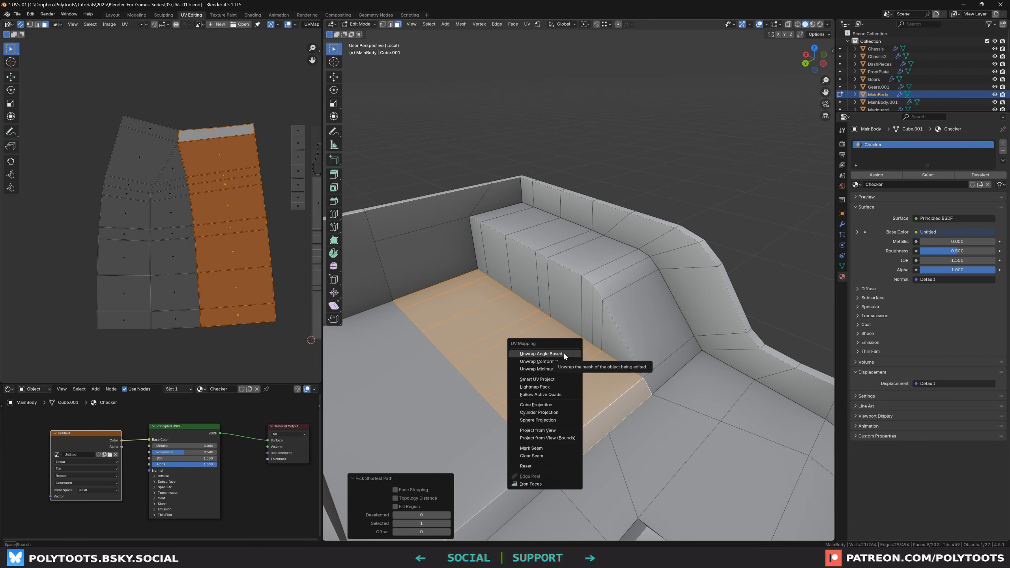
click(563, 351)
Move the seat-floor island into place in the UV layout
scroll(248, 232, down, 2)
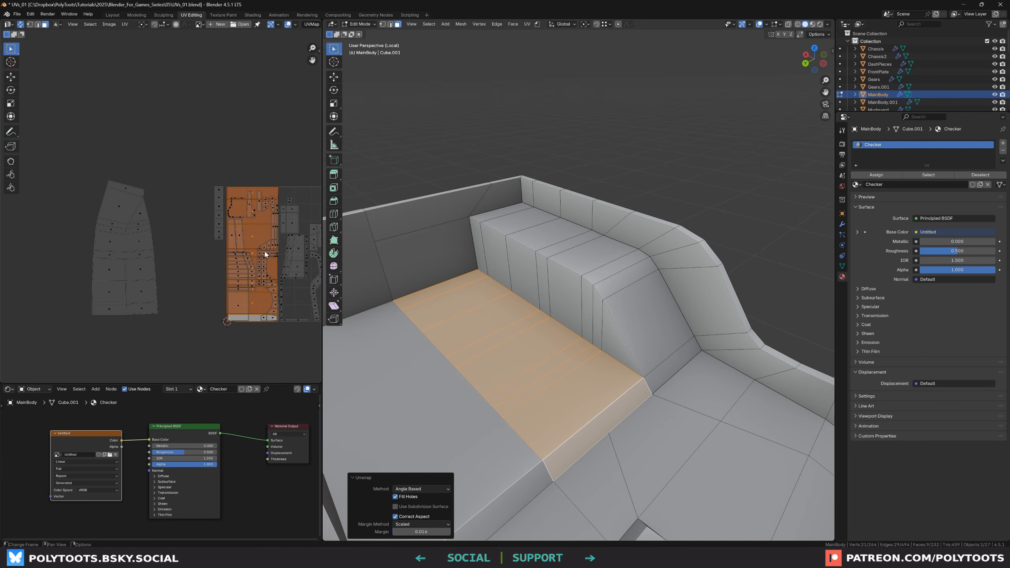
key(g)
click(206, 162)
Select the seat block's faces to examine its UV island and sloped end
click(676, 360)
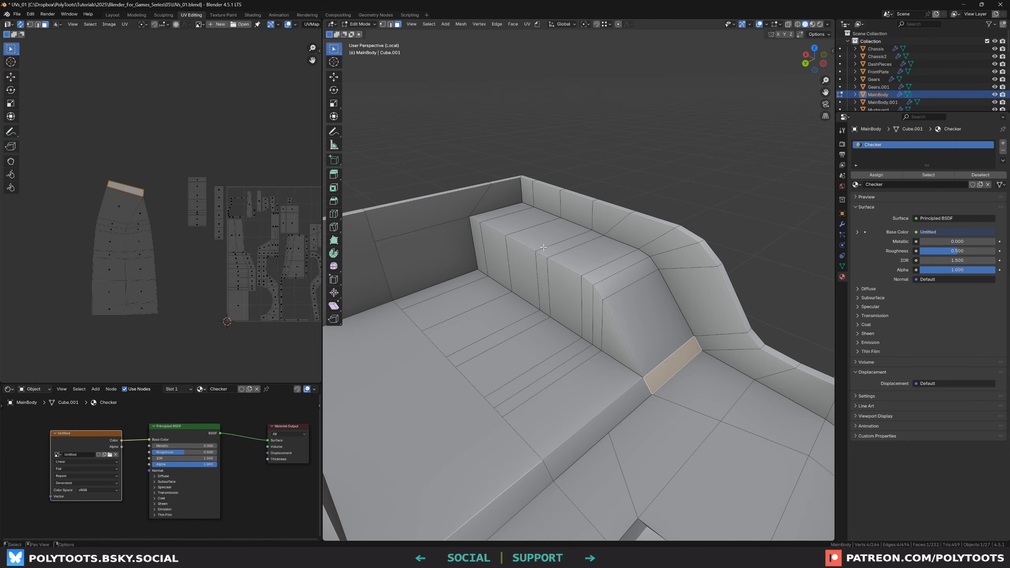
ctrl+click(477, 236)
shift+click(477, 236)
ctrl+click(605, 319)
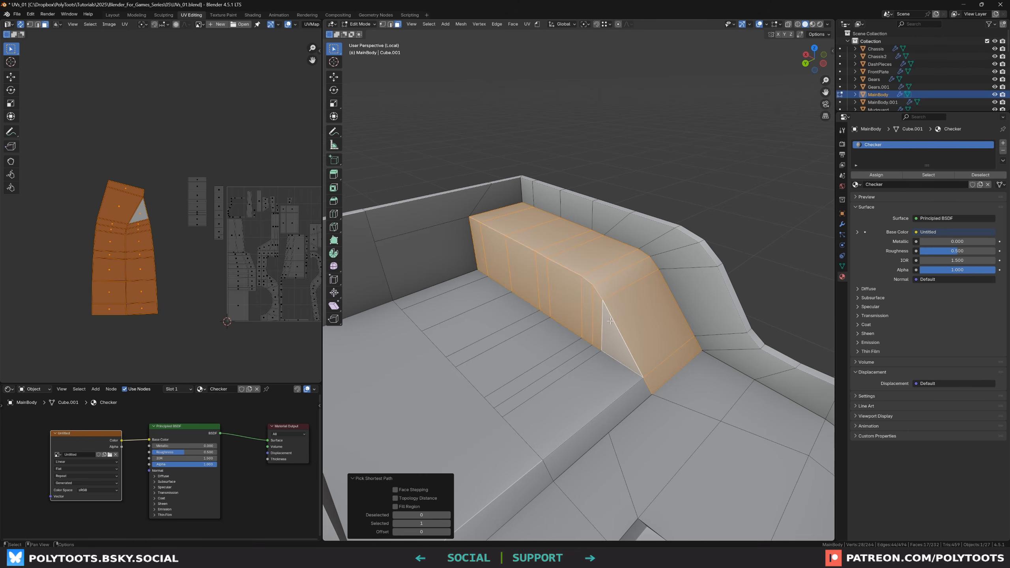
alt+drag(605, 319, 591, 298)
scroll(610, 316, up, 1)
scroll(592, 299, up, 1)
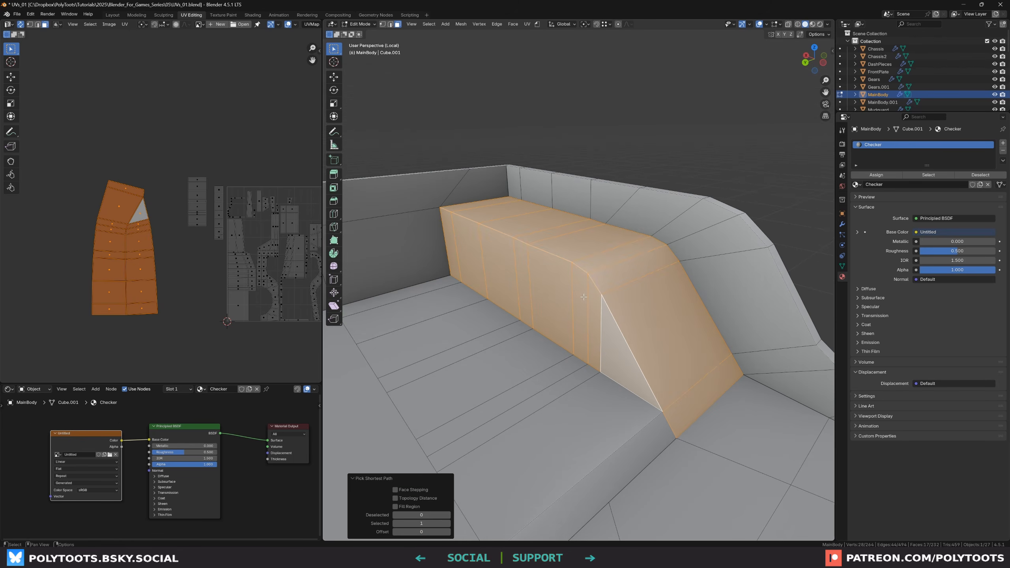
middle_drag(592, 291, 600, 295)
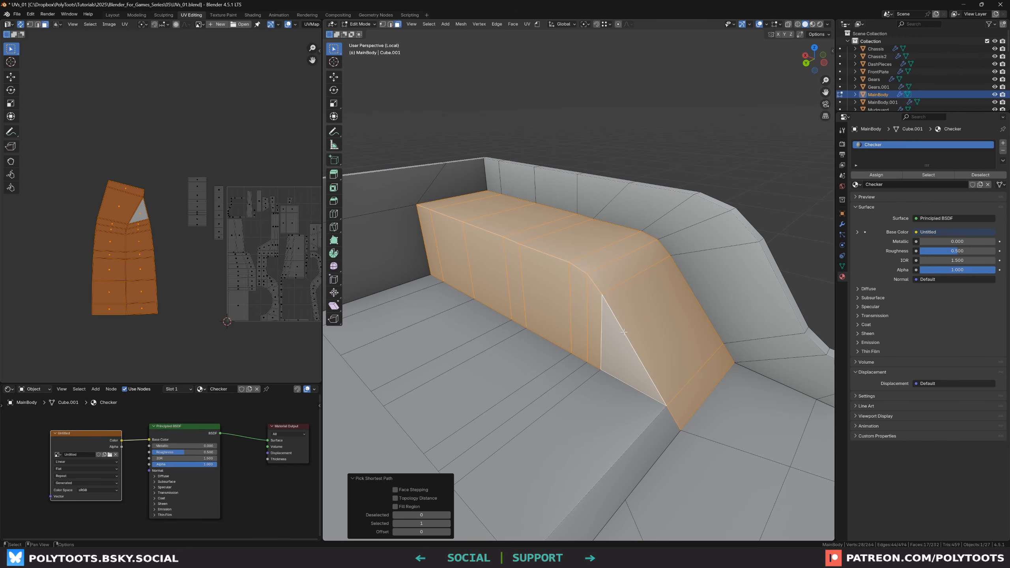
Mark a seam along the diagonal edge at the seat block's sloped end
key(2)
click(583, 274)
ctrl+click(643, 364)
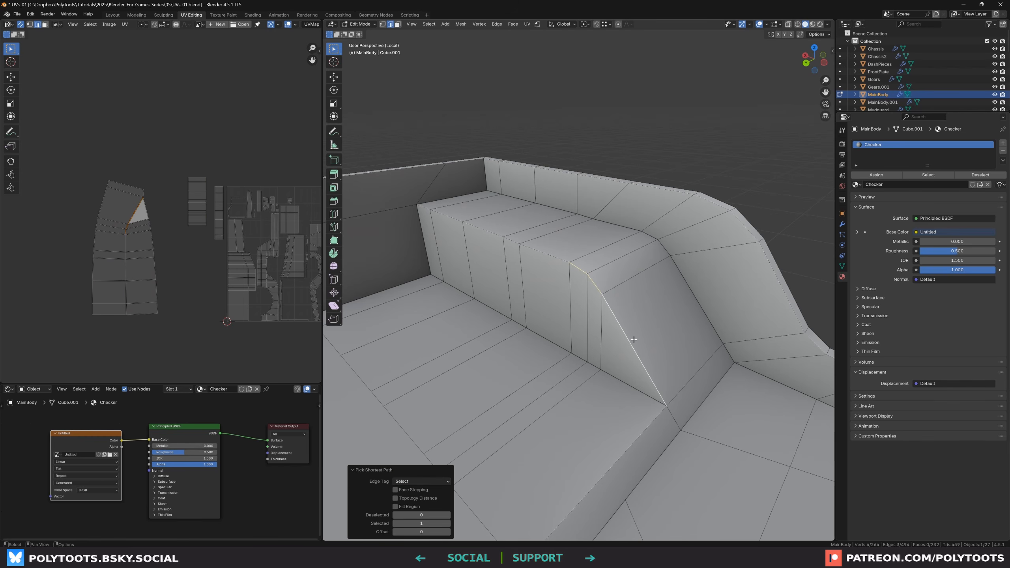
key(u)
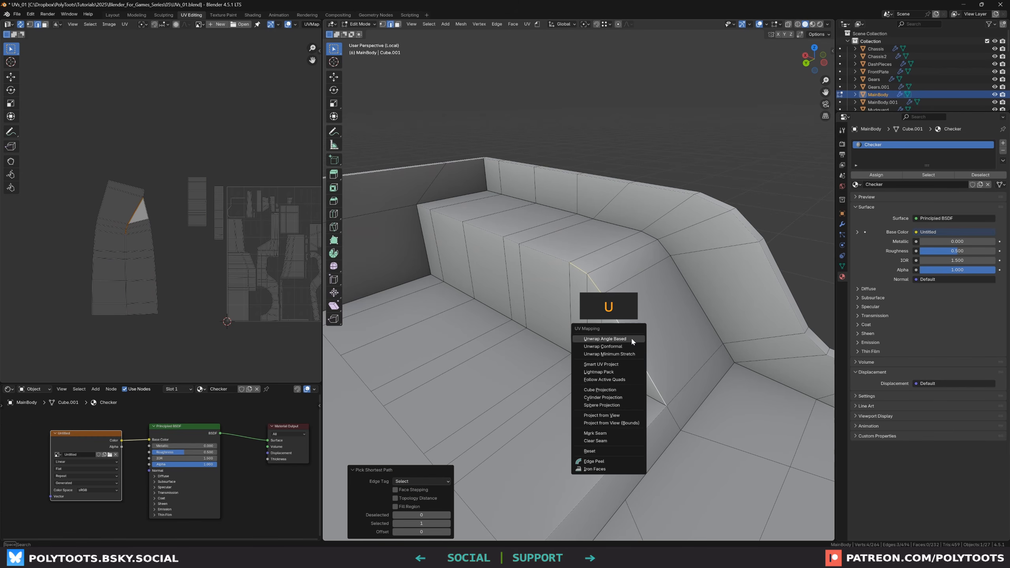
click(607, 433)
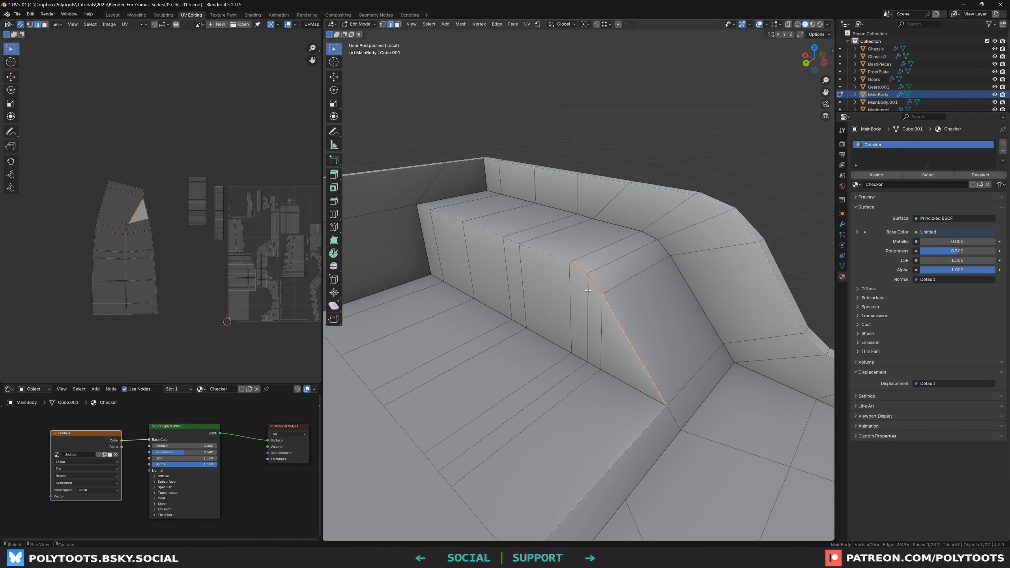
Select the linked seat-block faces and re-unwrap them with Angle Based
key(3)
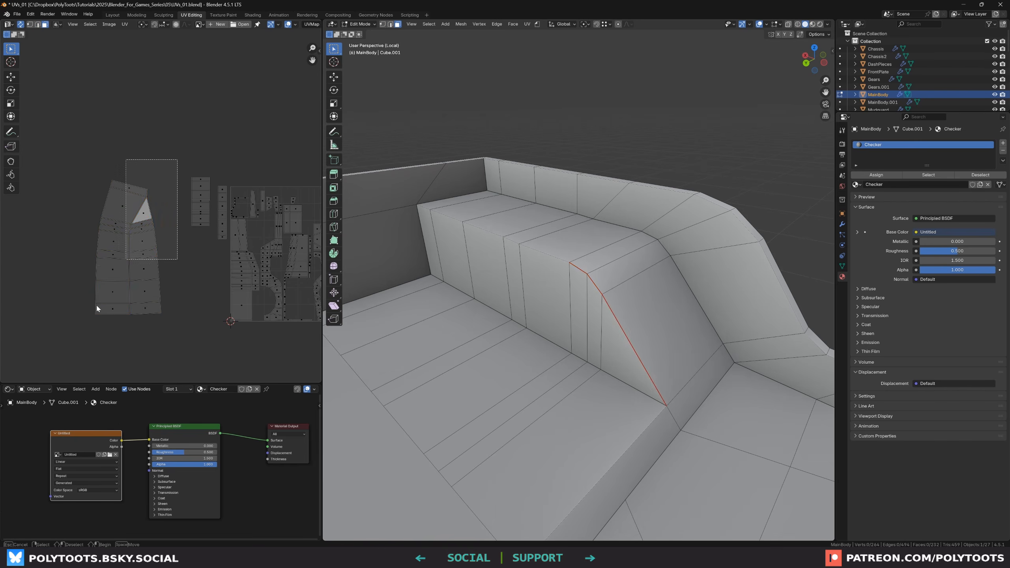
key(l)
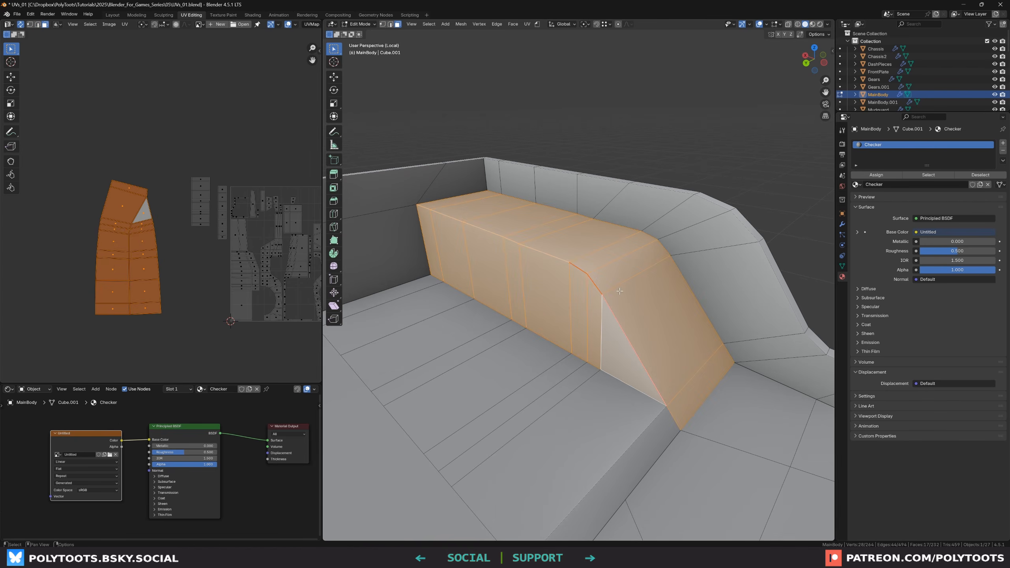
key(u)
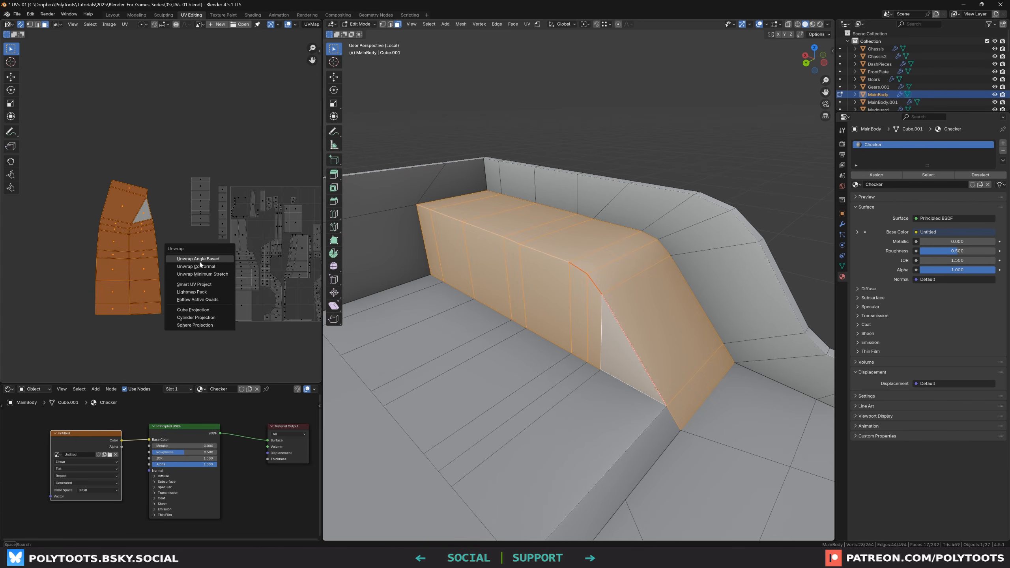
click(200, 262)
middle_drag(238, 249, 198, 250)
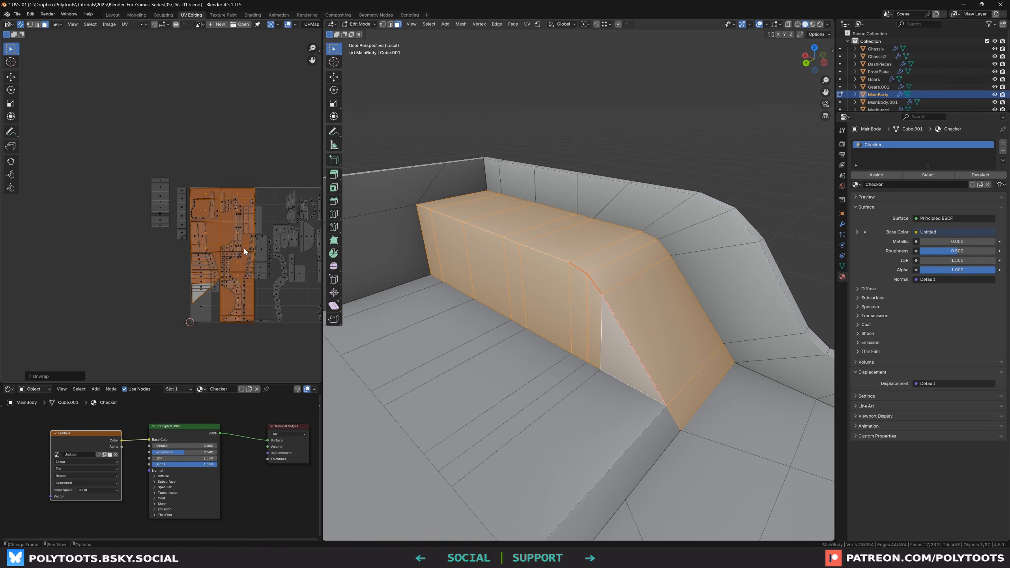
Move the seat-block island sideways, scale it down, and place it beside the UV layout
key(g)
key(x)
click(135, 247)
key(s)
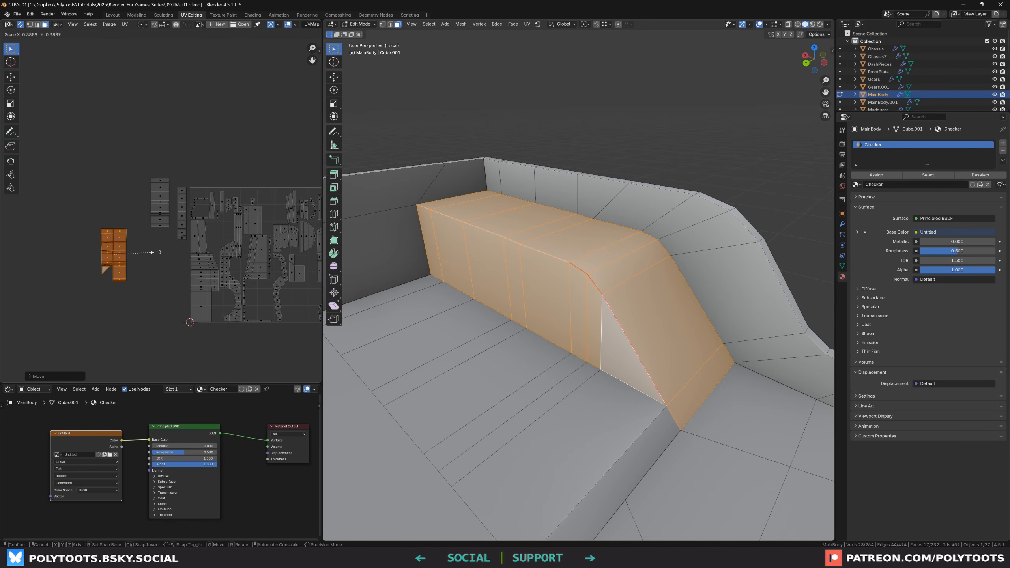
scroll(160, 255, up, 2)
click(104, 259)
key(g)
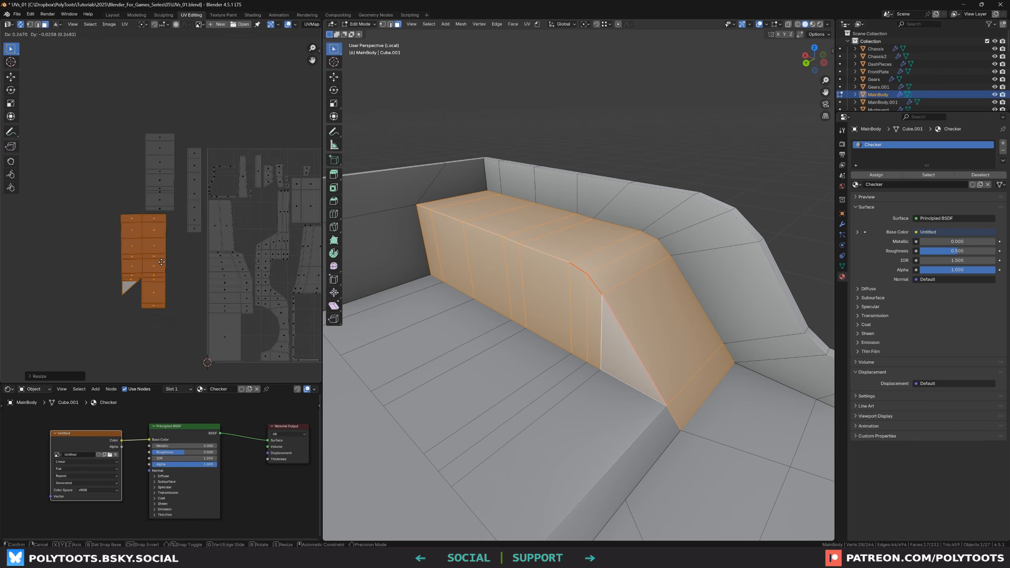
click(157, 260)
scroll(148, 258, up, 2)
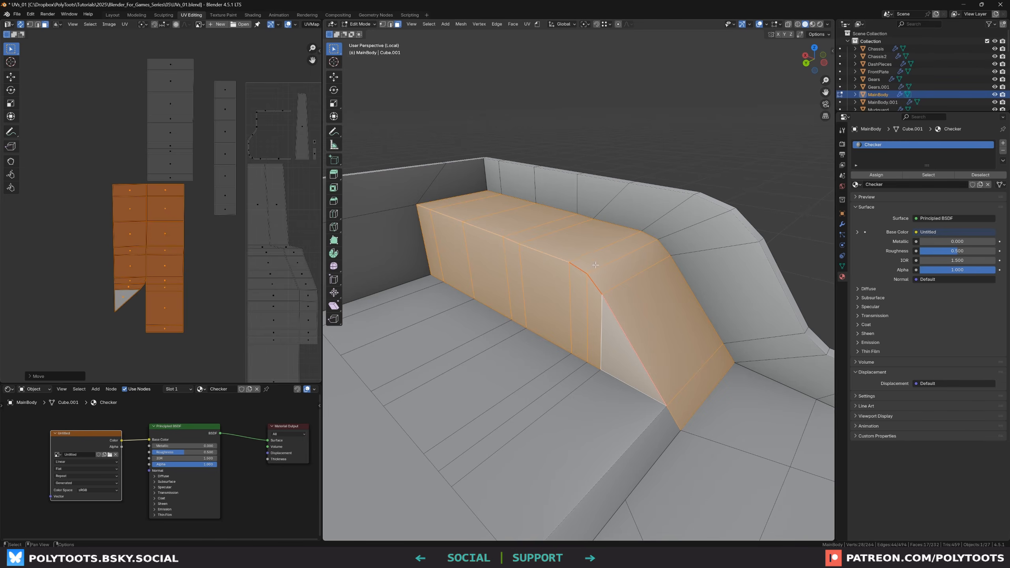
Check the checker texture across the seat area in Material Preview shading, then return to Solid shading
key(z)
click(604, 305)
mouse_move(530, 305)
middle_down()
mouse_move(574, 297)
mouse_move(583, 263)
mouse_move(602, 273)
mouse_move(585, 281)
mouse_move(592, 254)
middle_up()
key(alt+a)
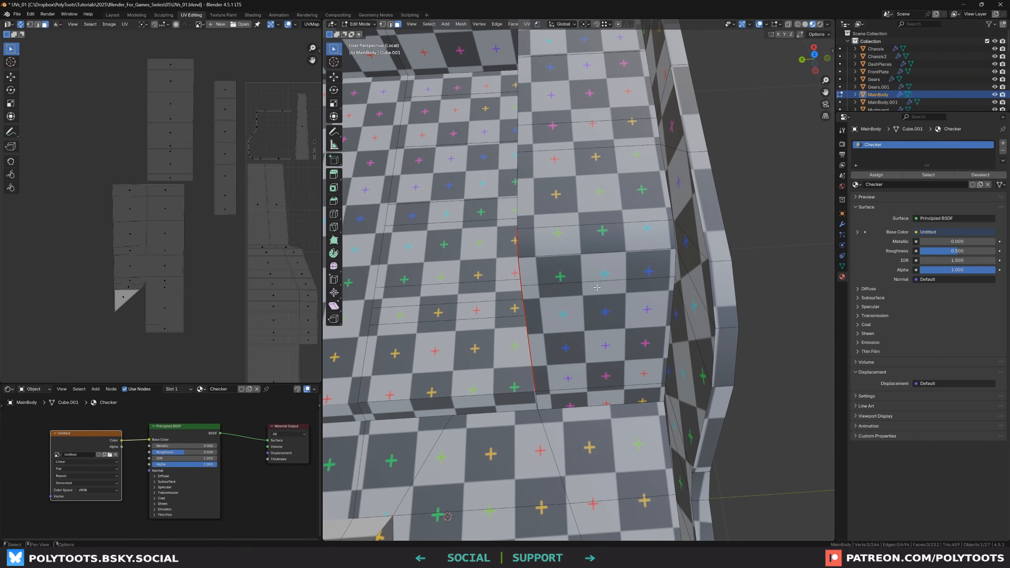
middle_drag(599, 213, 592, 223)
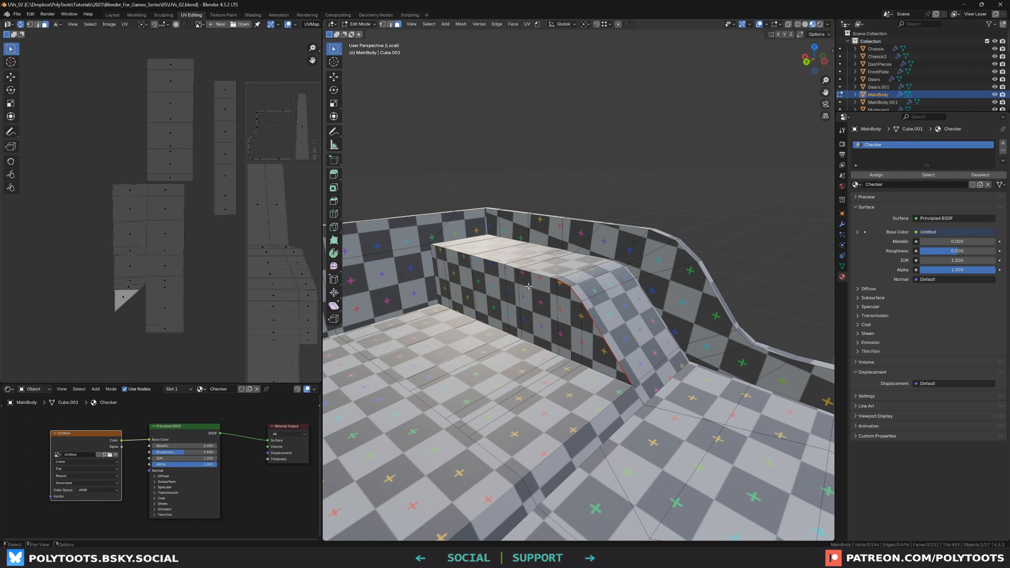
scroll(195, 179, down, 1)
scroll(196, 178, down, 2)
middle_drag(247, 200, 136, 203)
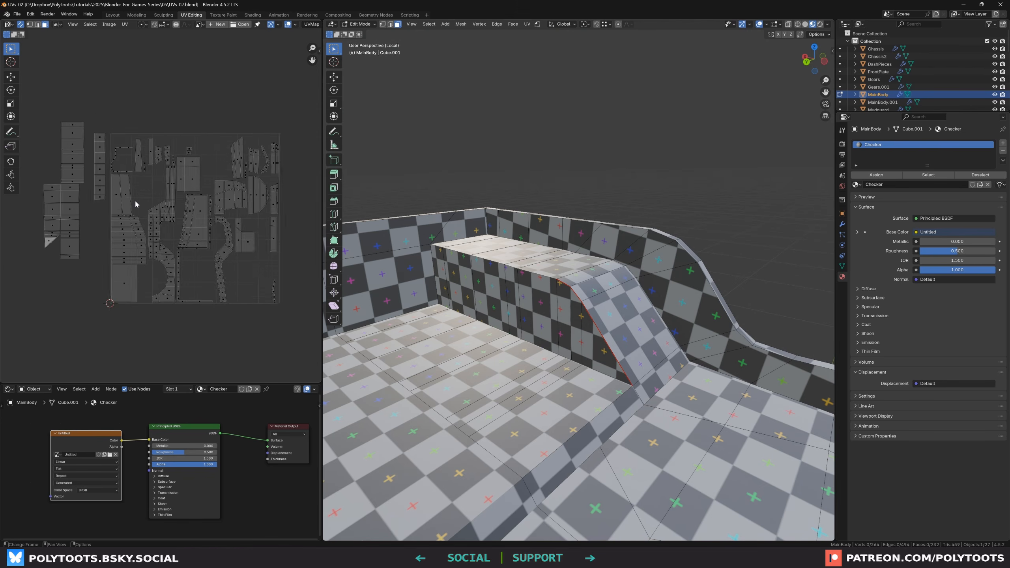
scroll(137, 203, up, 1)
scroll(566, 286, down, 4)
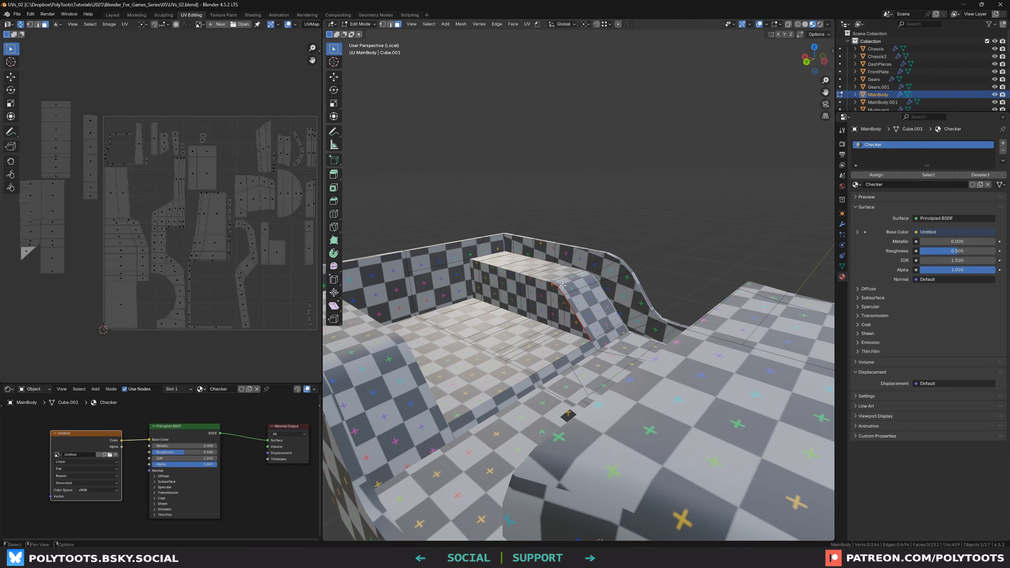
mouse_move(628, 324)
middle_down()
mouse_move(517, 334)
mouse_move(476, 349)
middle_up()
scroll(548, 333, down, 3)
key(z)
click(559, 347)
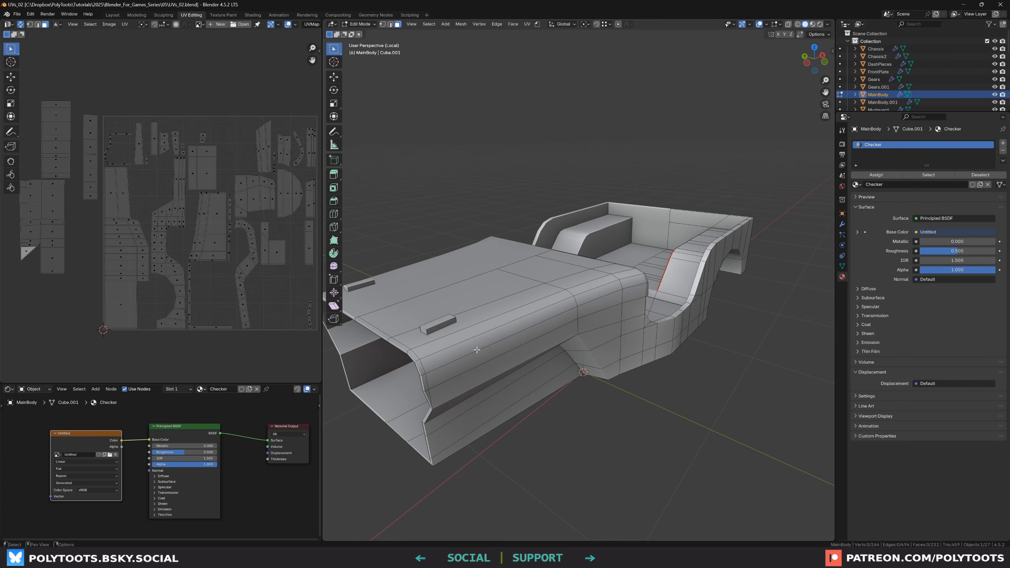
Select the front side-panel strip and orbit around to examine the opposite side of the body
click(482, 372)
ctrl+click(475, 347)
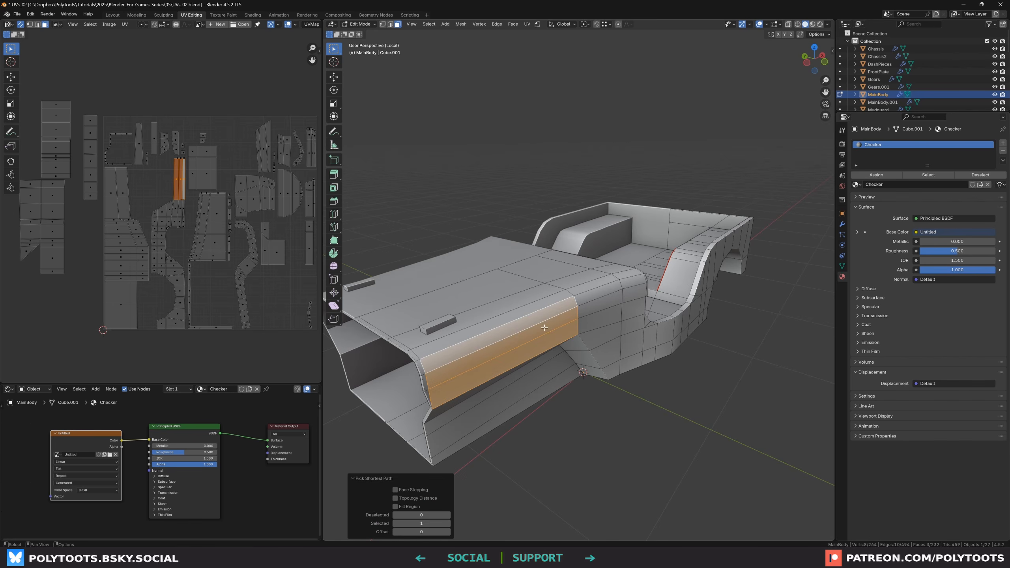
middle_drag(544, 327, 527, 344)
middle_drag(578, 325, 597, 333)
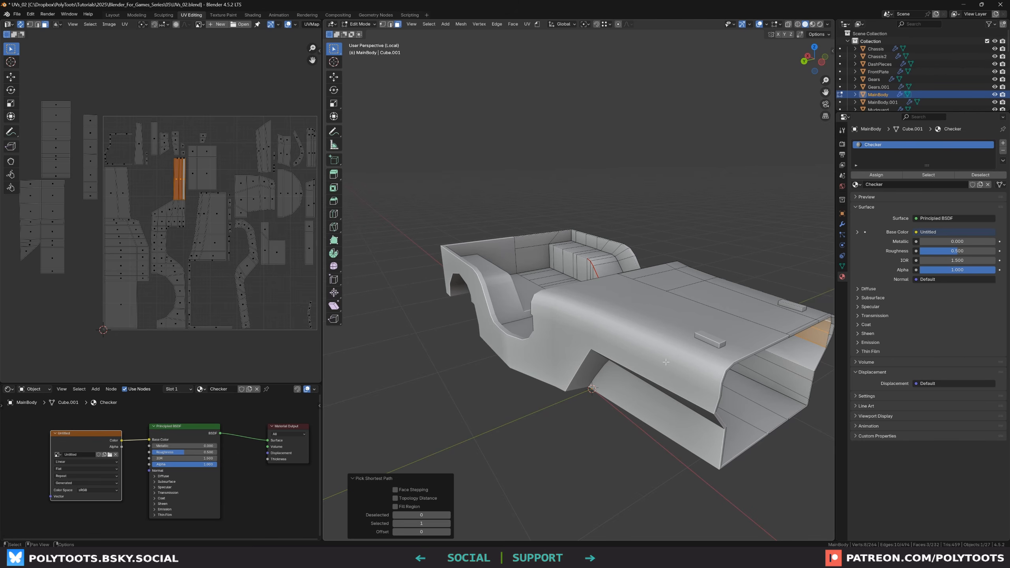
middle_drag(729, 393, 692, 325)
scroll(676, 328, down, 1)
Apply the main body's Mirror modifier and return to Edit Mode
click(843, 224)
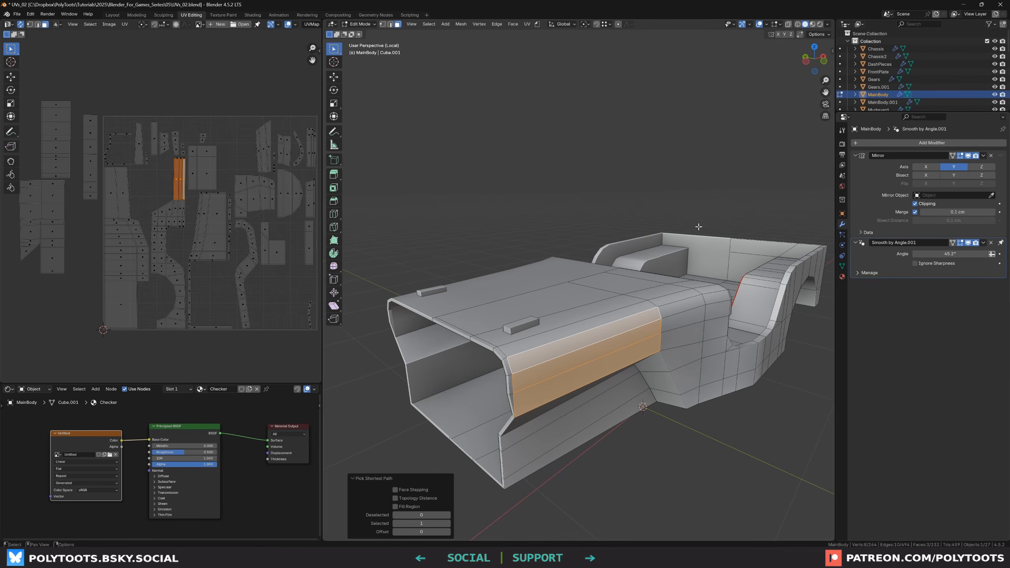
key(Tab)
click(983, 156)
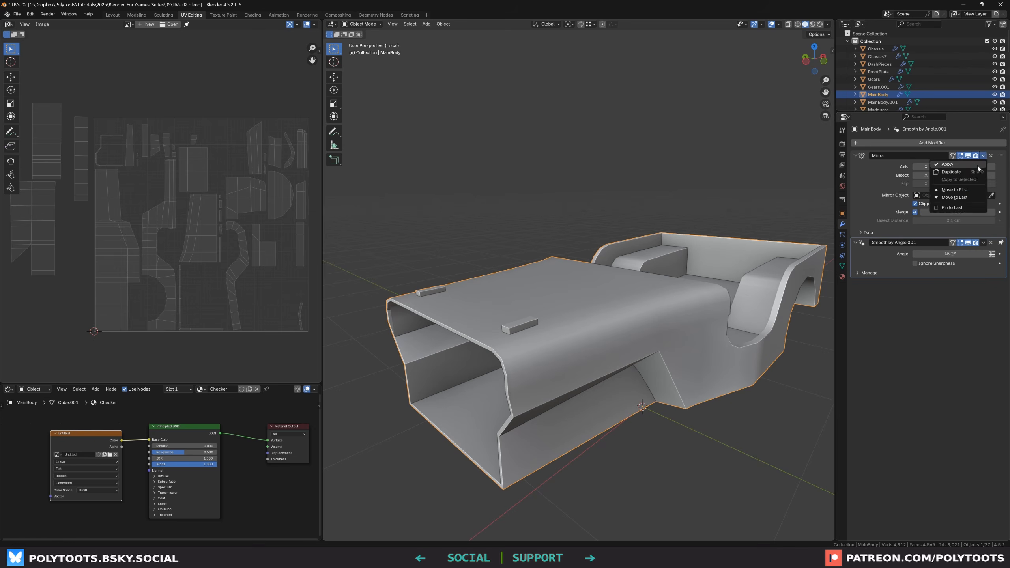
click(977, 168)
key(Tab)
Select the front side-panel strip faces with shortest-path picking and orbit to view the inside of the body
middle_drag(481, 327, 521, 360)
click(516, 378)
ctrl+click(519, 351)
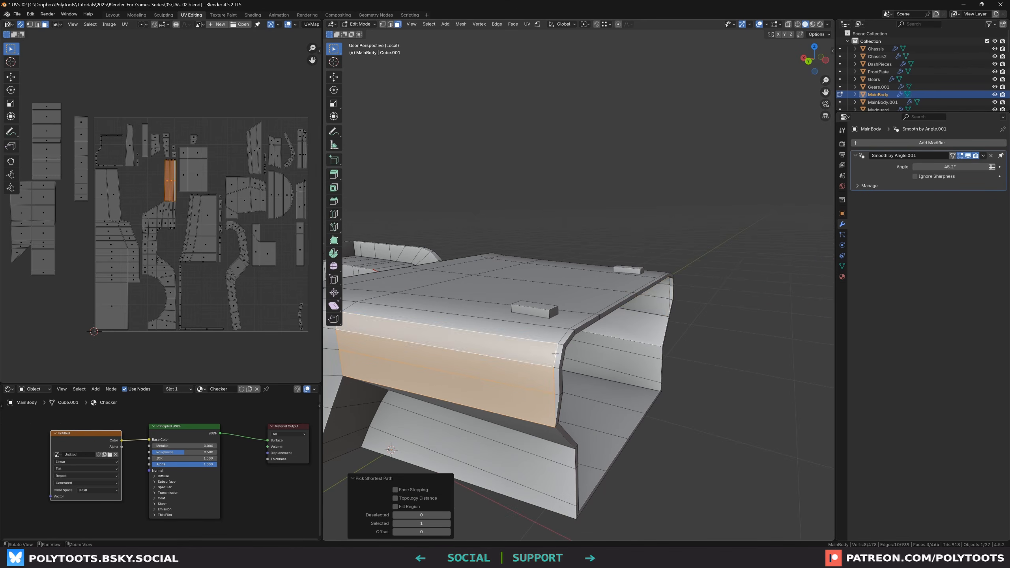
alt+drag(520, 352, 476, 354)
alt+middle_drag(637, 353, 462, 318)
alt+drag(462, 318, 495, 313)
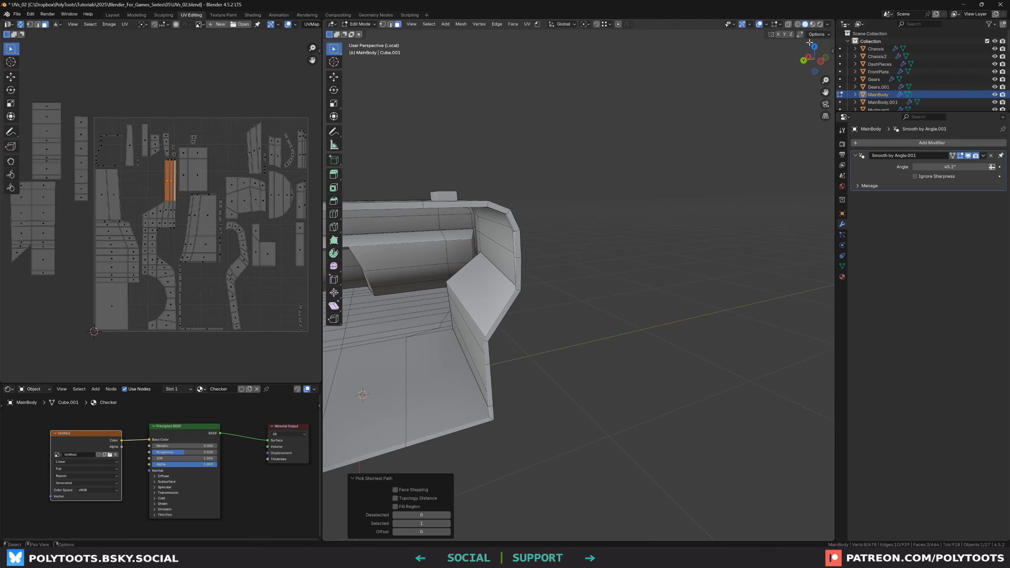
Enable Backface Culling in the viewport shading options
click(828, 24)
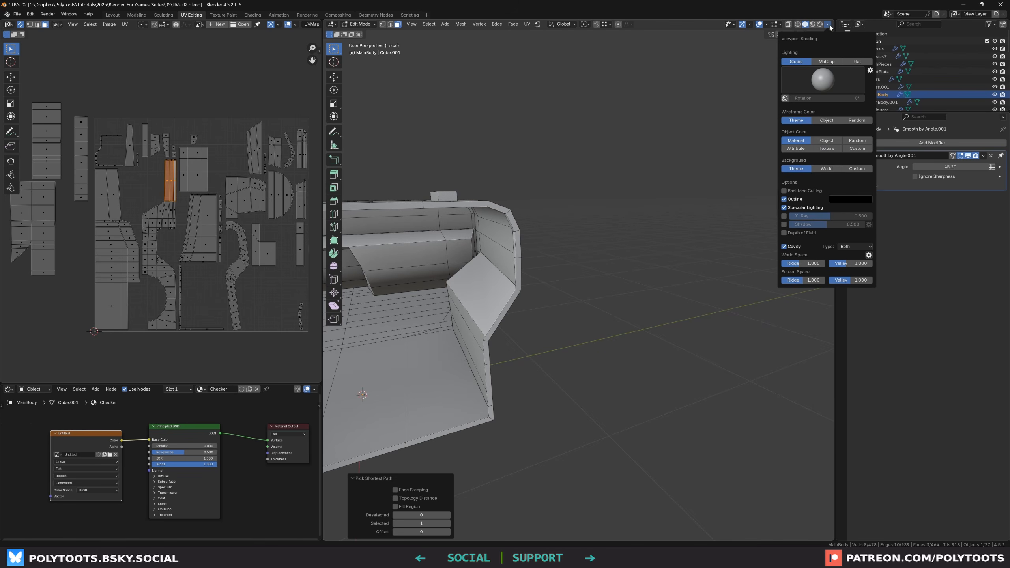
click(788, 192)
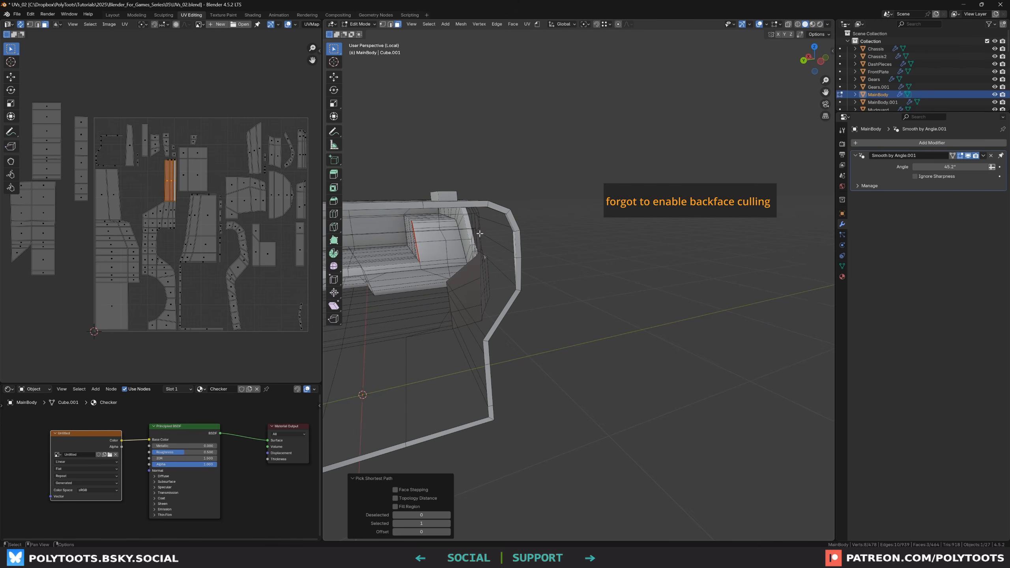
middle_drag(516, 286, 548, 285)
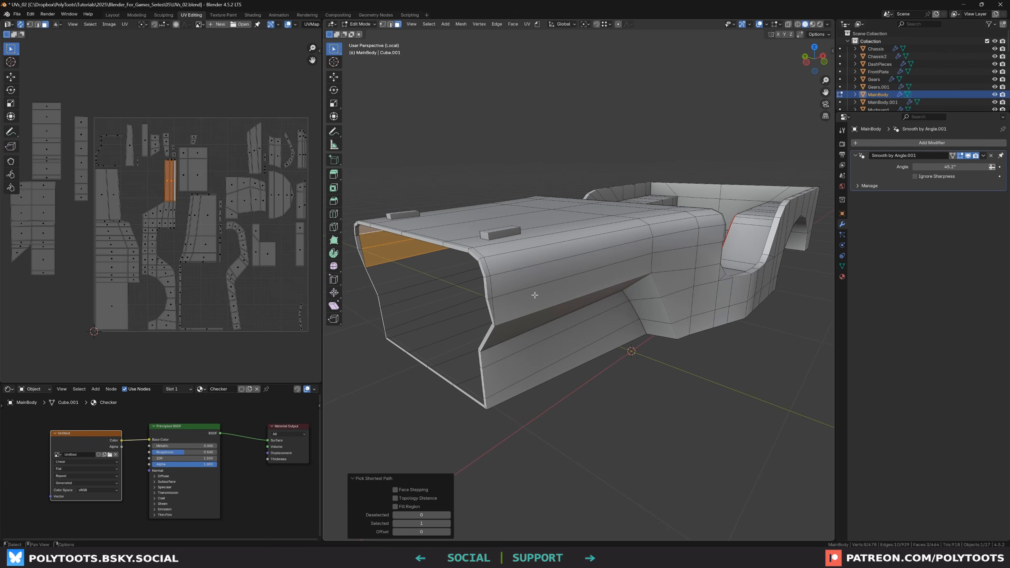
Select the side-panel strip and reposition its UV island, checking the checker alignment in Material Preview before returning to Solid
click(536, 294)
ctrl+click(533, 264)
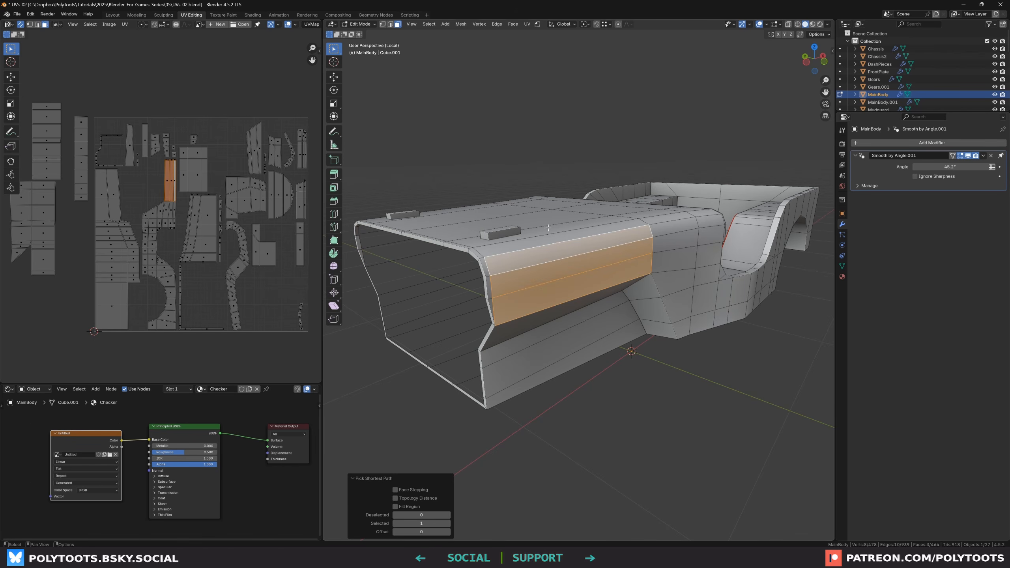
scroll(187, 179, up, 3)
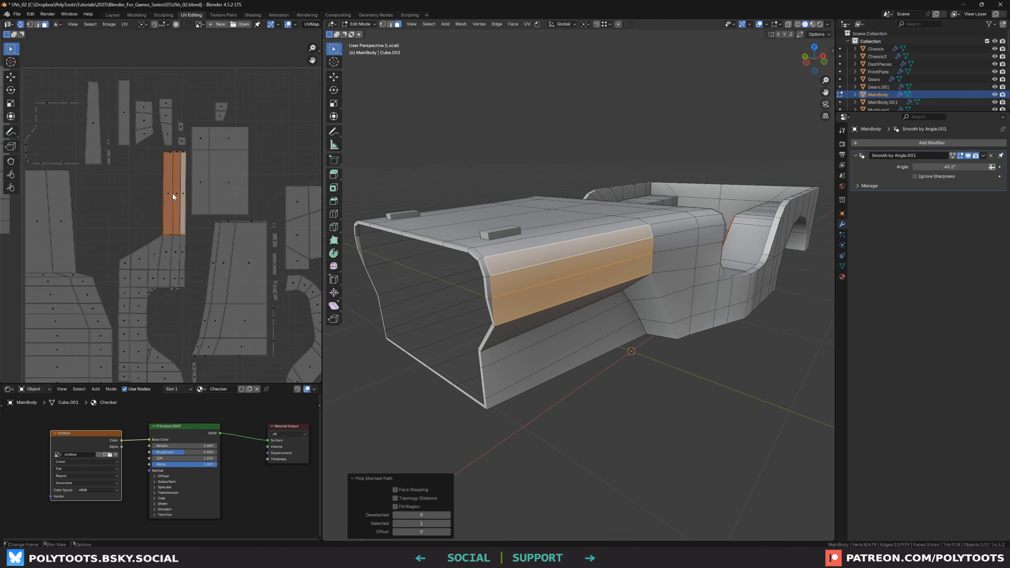
scroll(173, 196, up, 1)
key(g)
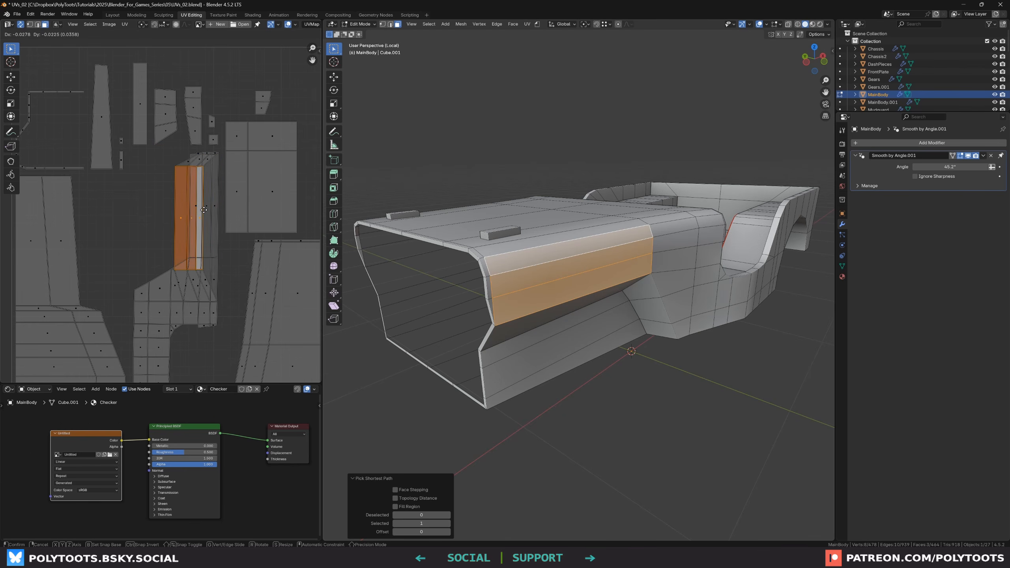
right_click(186, 203)
key(z)
click(484, 254)
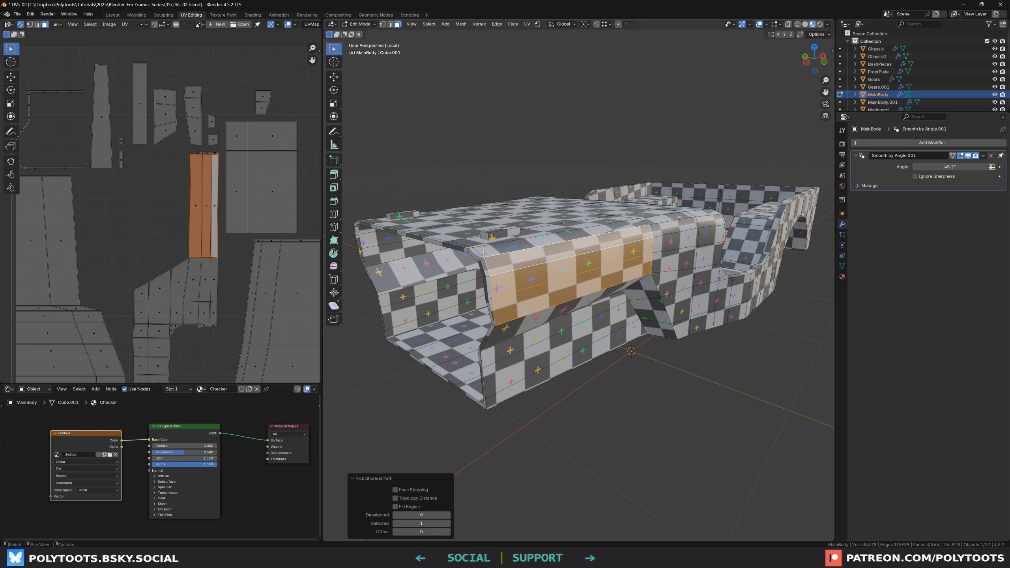
key(g)
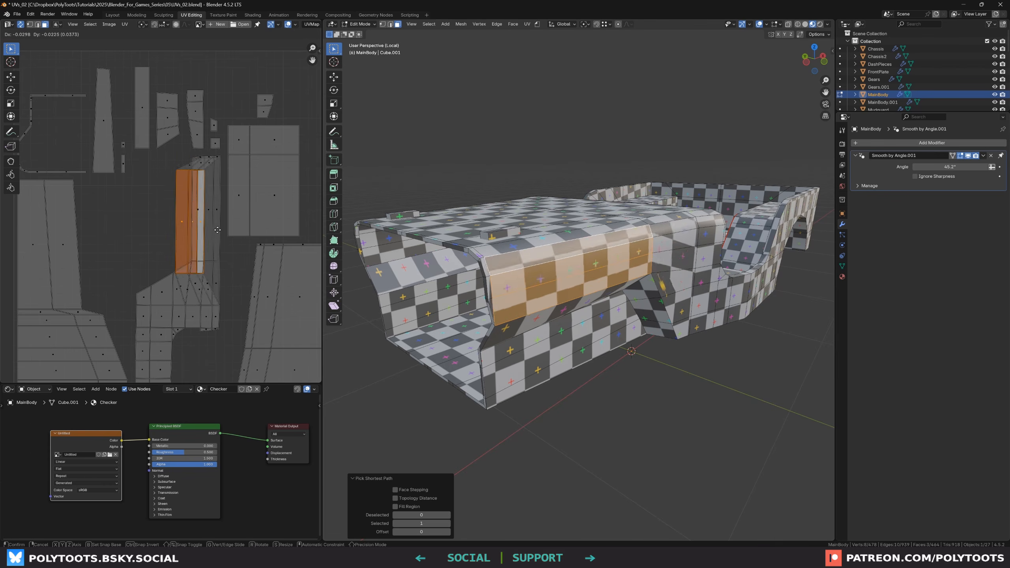
click(233, 230)
key(z)
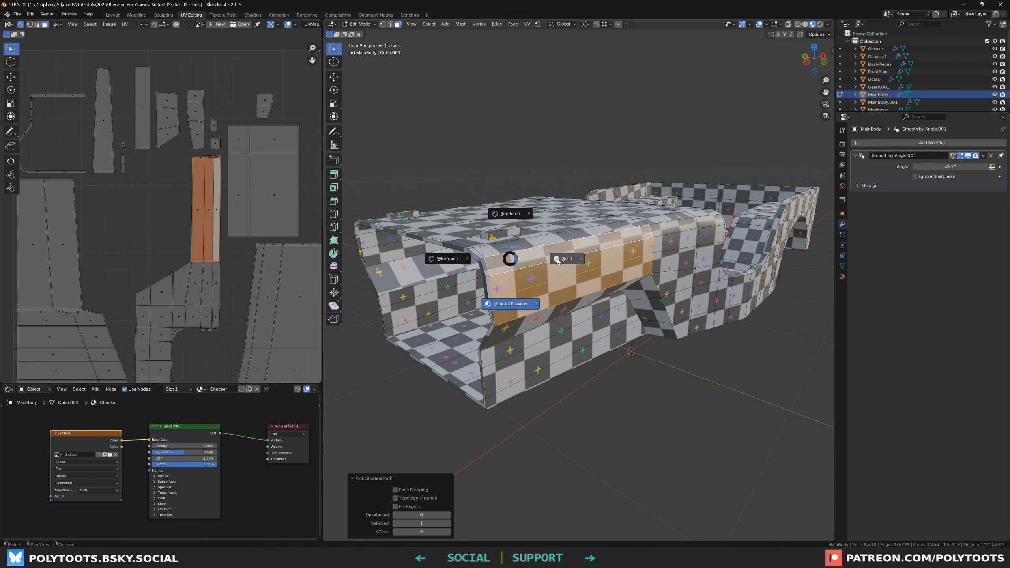
click(557, 259)
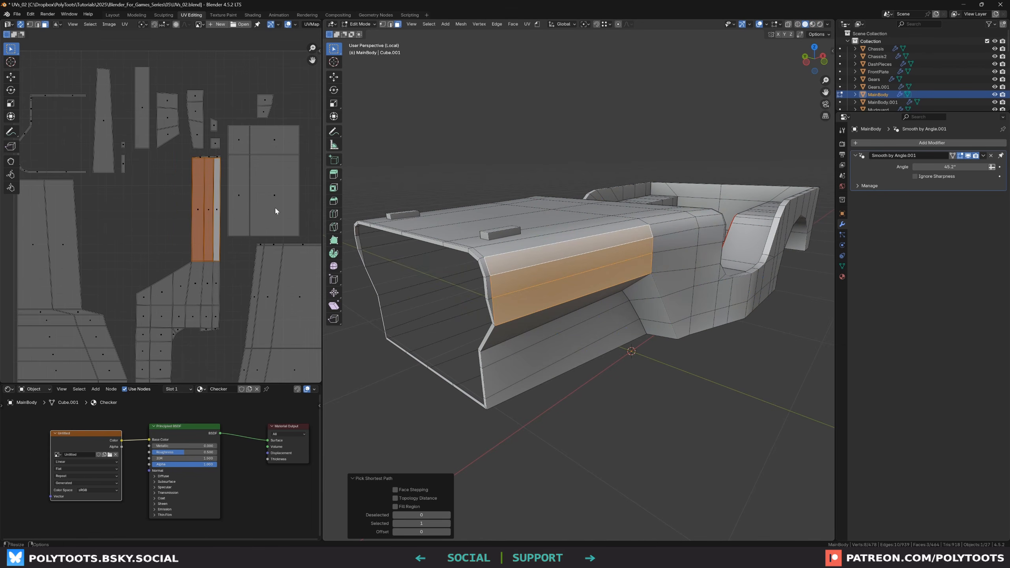
With UV sync selection temporarily on, move the strip's UV island along the X axis
click(22, 26)
key(a)
key(g)
key(x)
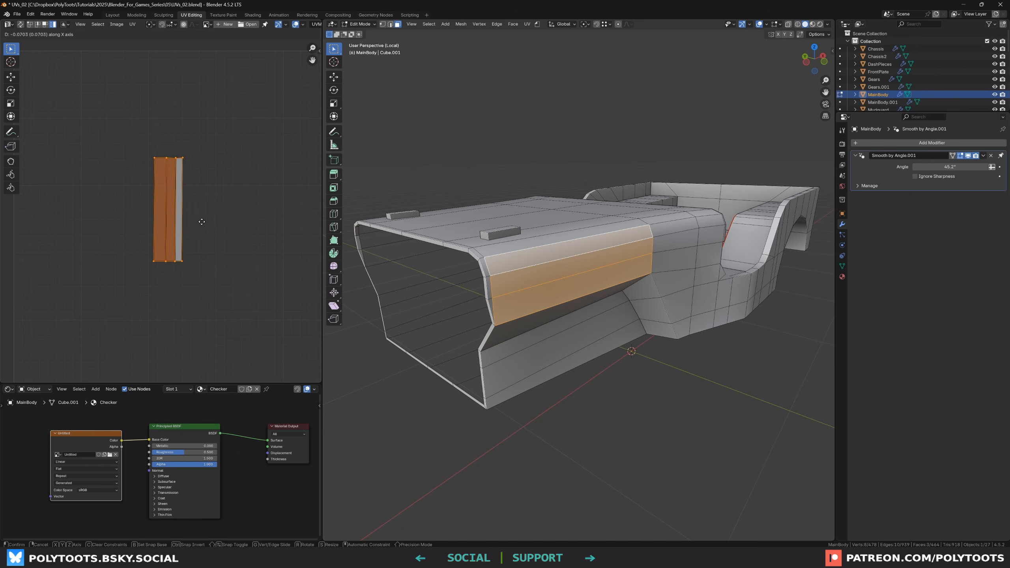
click(194, 221)
click(20, 24)
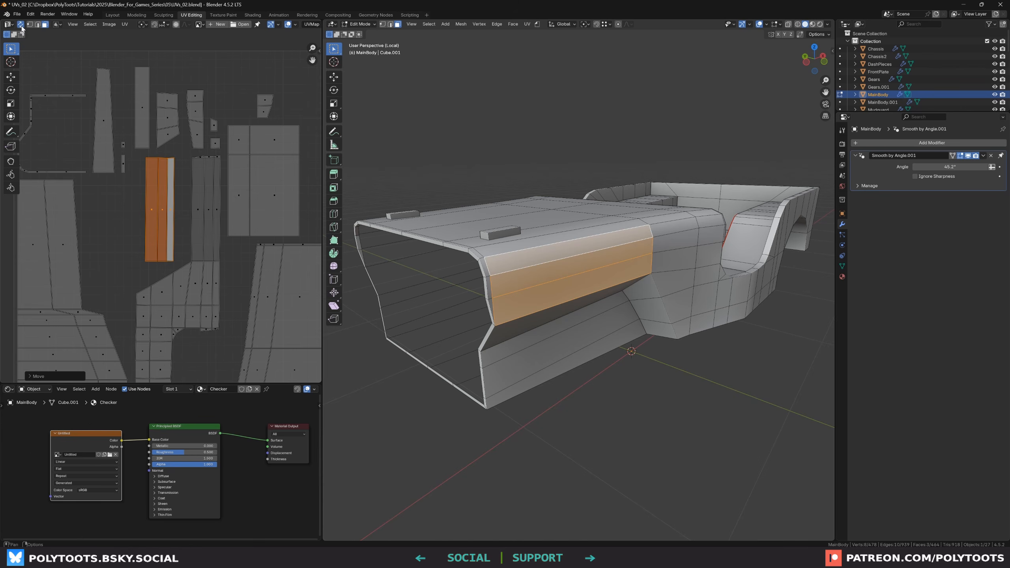
Leave local view, select the Wheels object and assign it the Checker material
key(g)
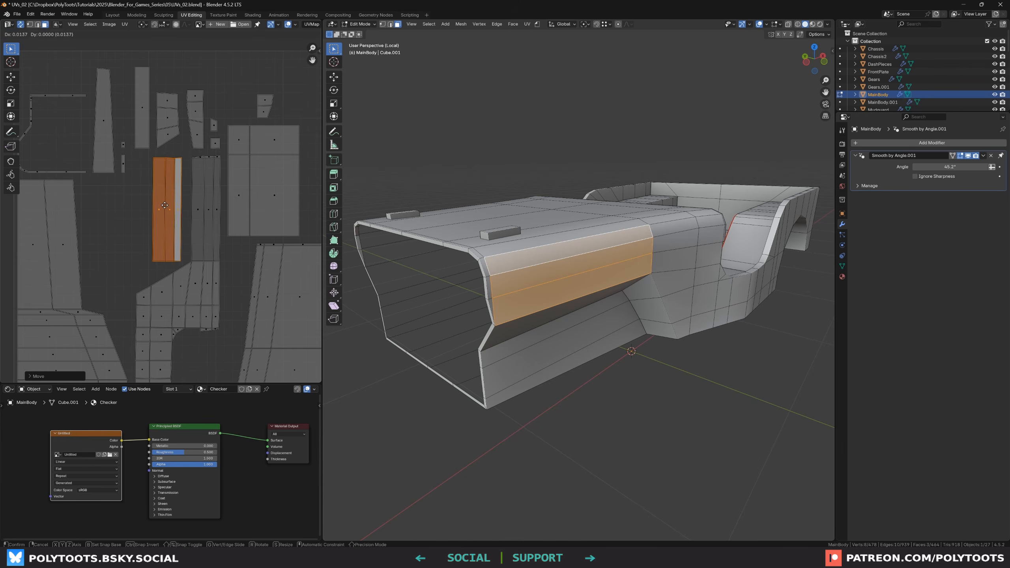
right_click(169, 202)
middle_drag(405, 254, 788, 305)
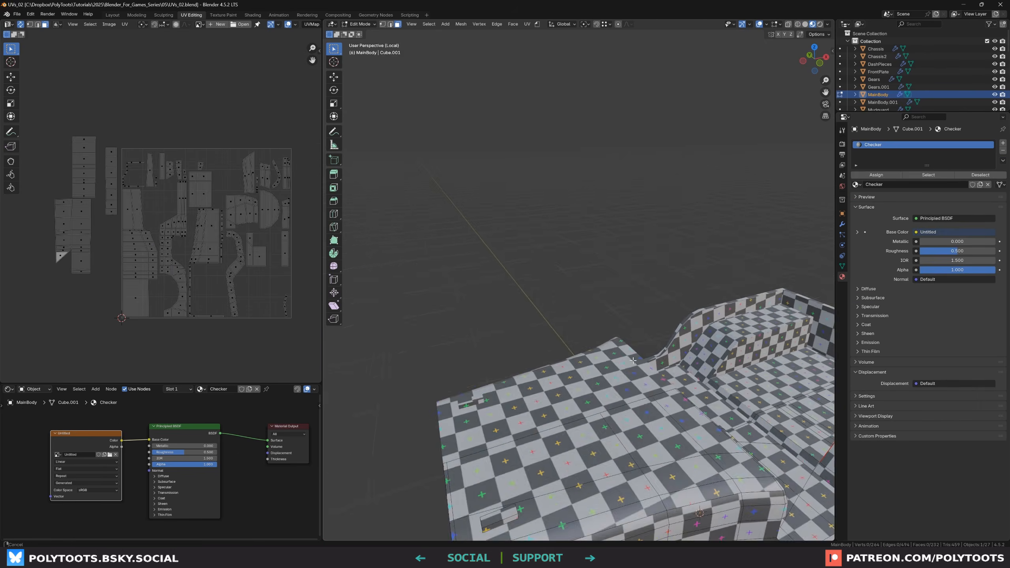
middle_drag(556, 318, 606, 362)
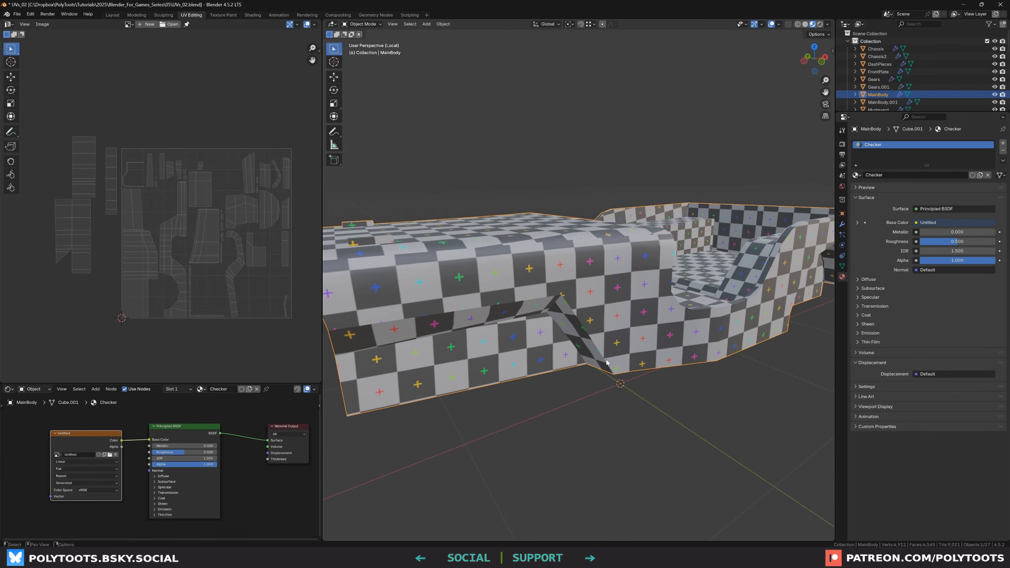
key(slash)
click(569, 393)
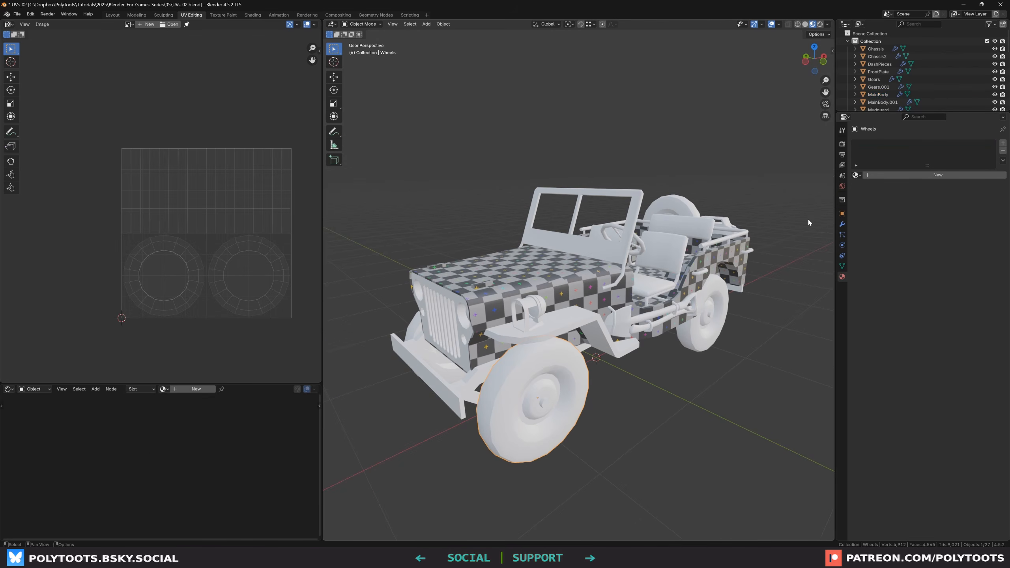
click(856, 175)
click(865, 187)
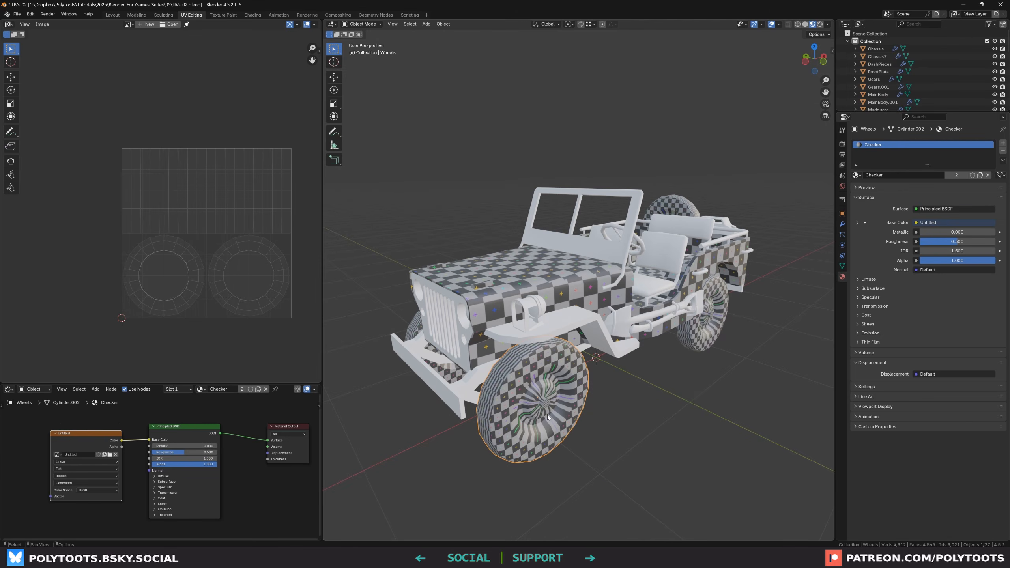
Isolate a wheel in local view, enter Edit Mode and switch to Solid shading
key(slash)
middle_drag(498, 238, 501, 263)
scroll(497, 250, down, 2)
key(Tab)
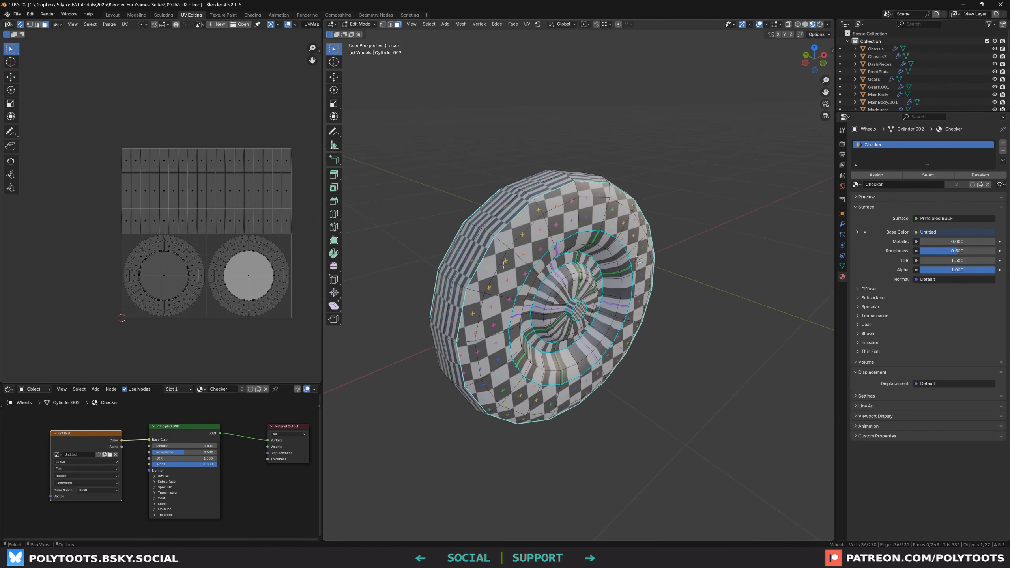
middle_drag(560, 168, 541, 233)
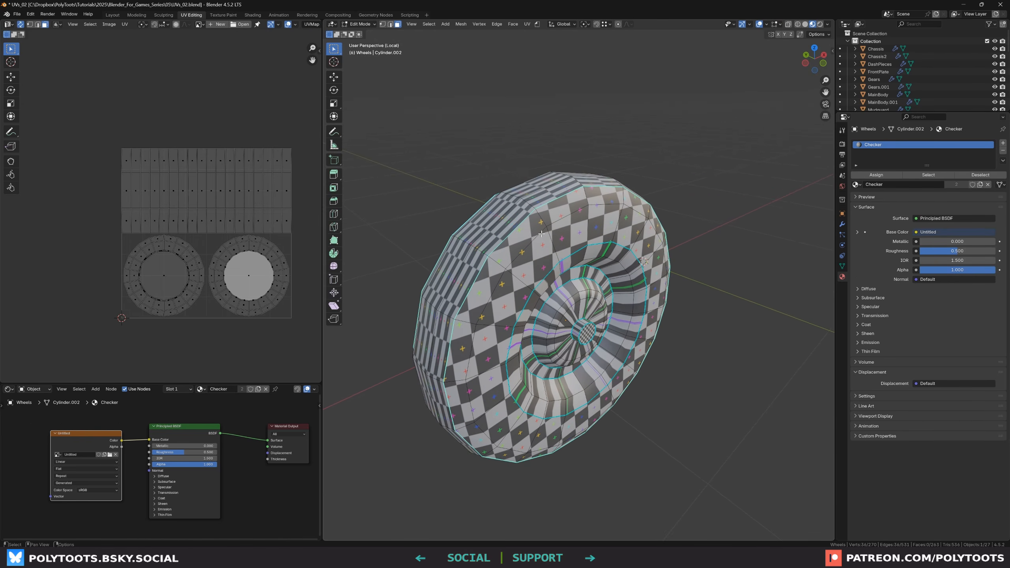
key(z)
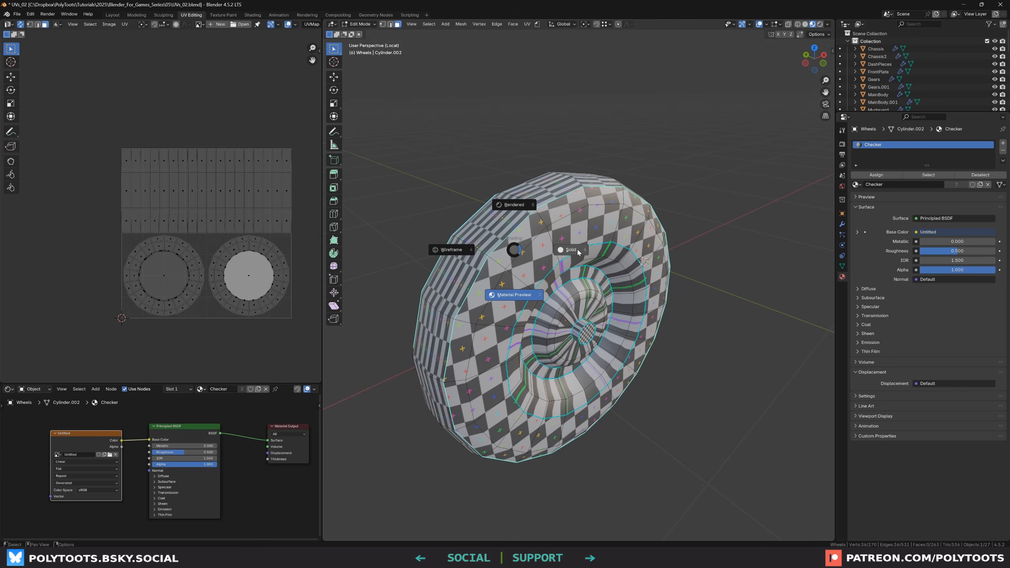
click(577, 251)
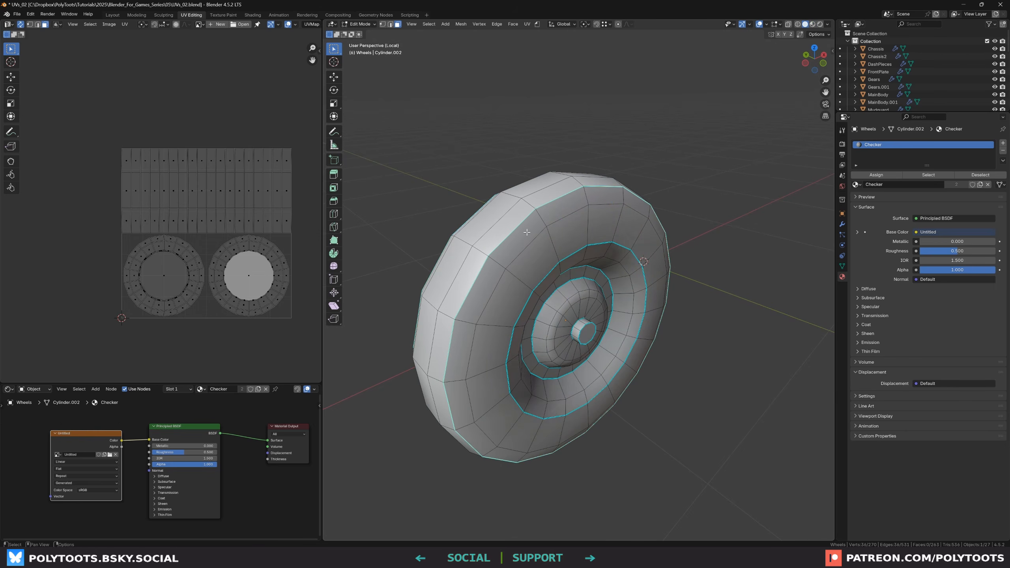
mouse_move(528, 228)
middle_down()
mouse_move(652, 257)
mouse_move(529, 229)
middle_up()
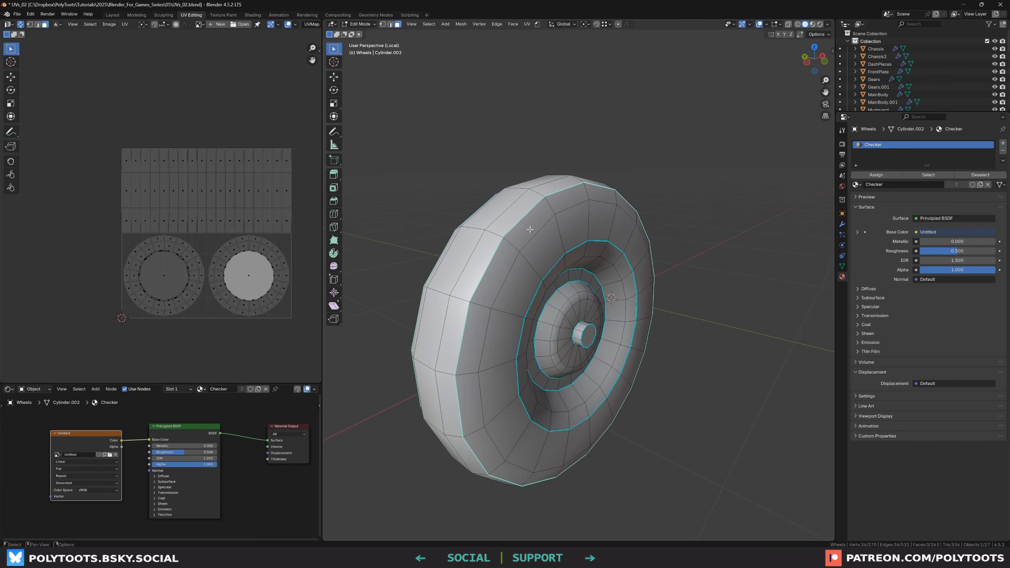
In edge mode, select a wheel edge and select all similar edges by Sharpness
key(2)
middle_drag(464, 360, 587, 247)
click(589, 244)
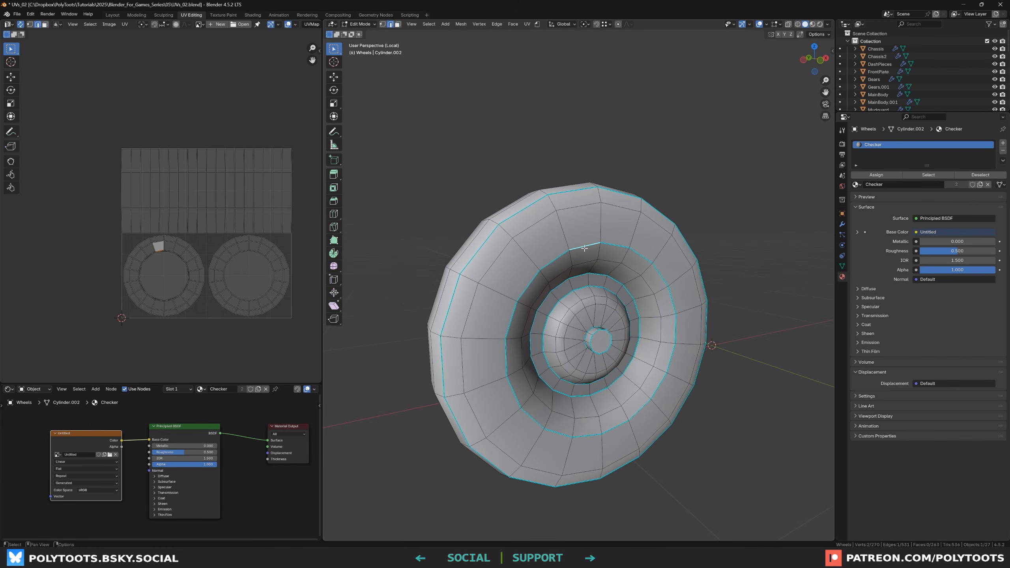
key(shift+g)
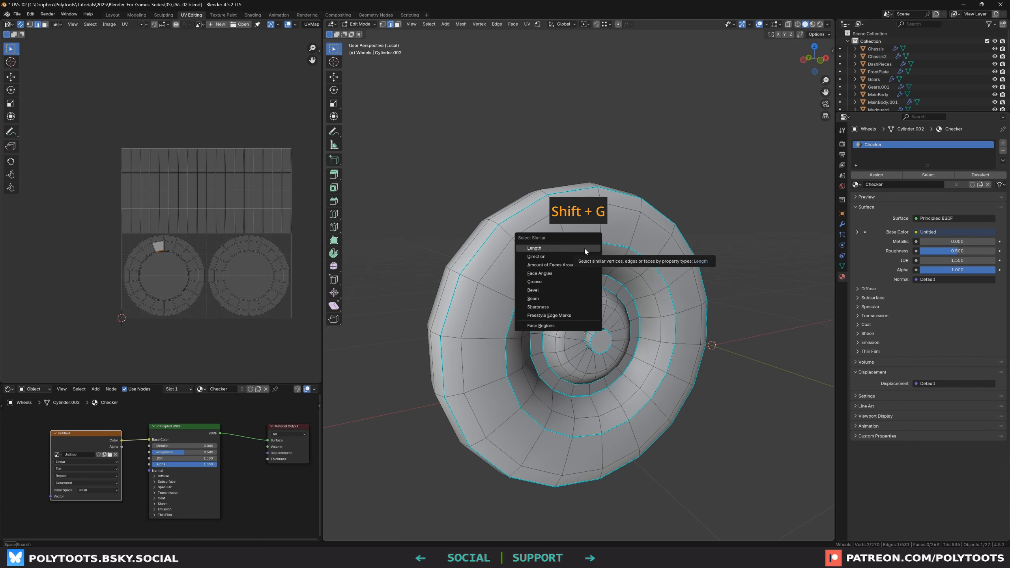
click(537, 307)
middle_drag(405, 208, 576, 288)
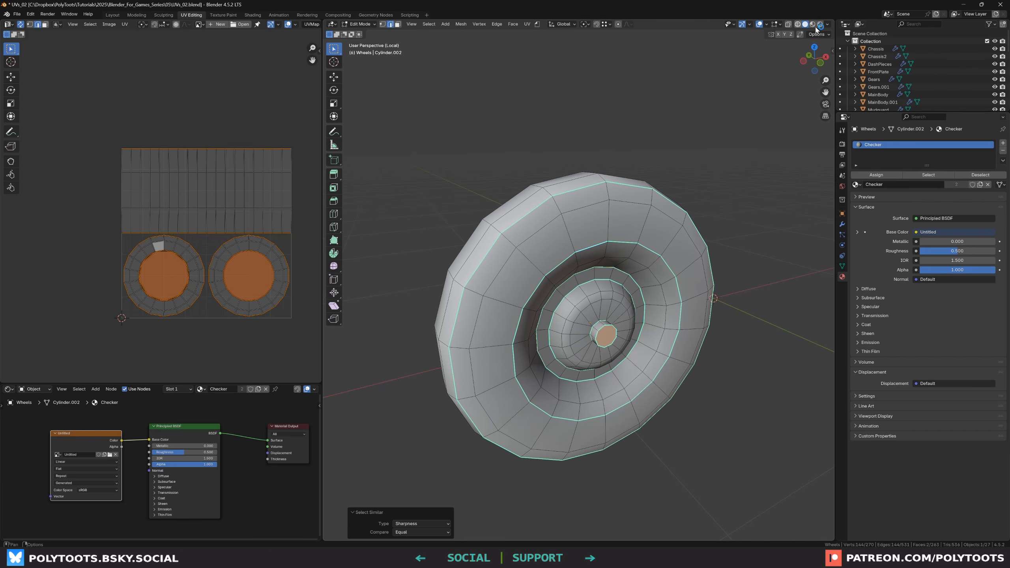
Turn off the sharp-edge display in the mesh edit overlays
click(781, 25)
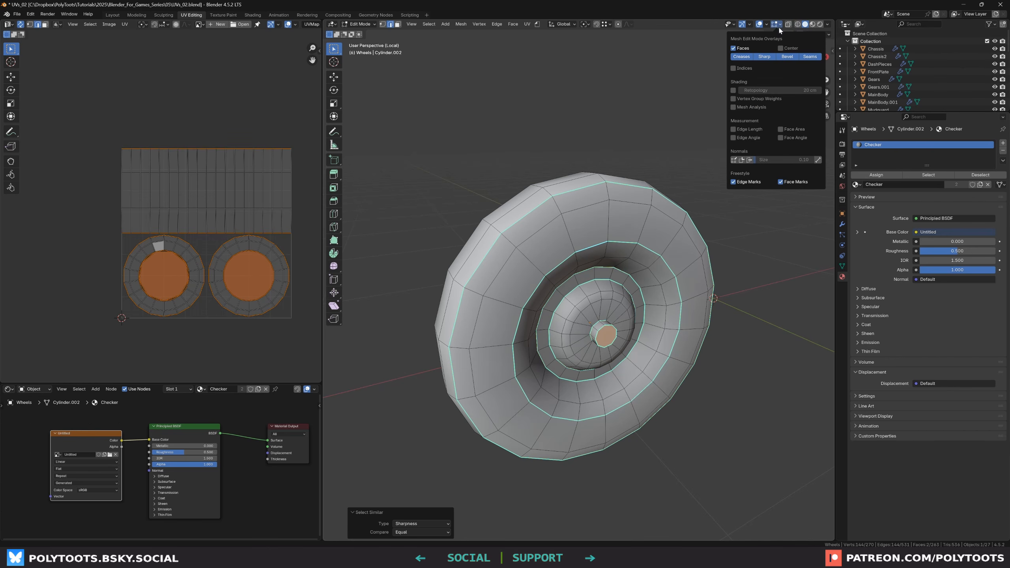
click(763, 59)
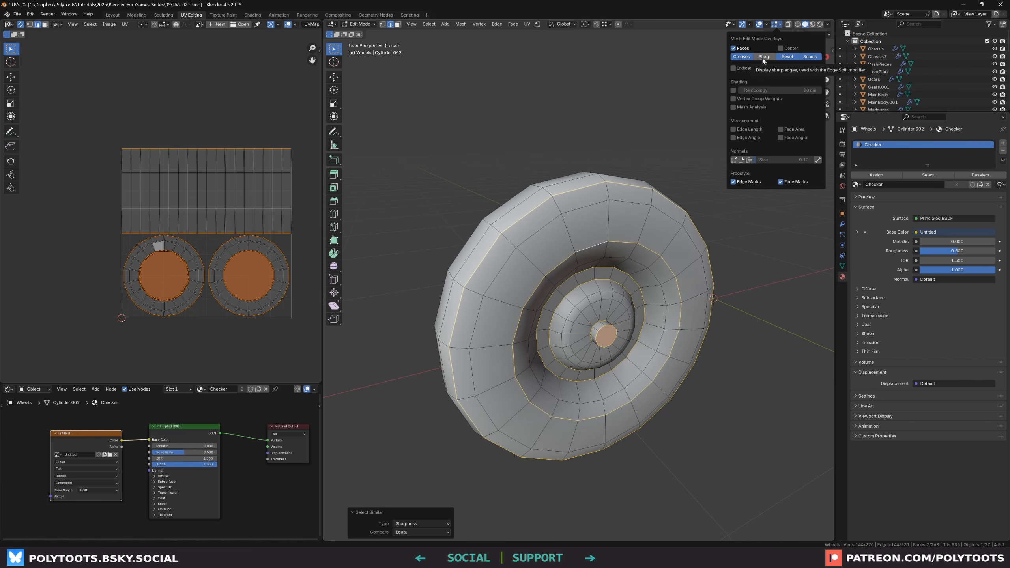
middle_drag(554, 263, 549, 266)
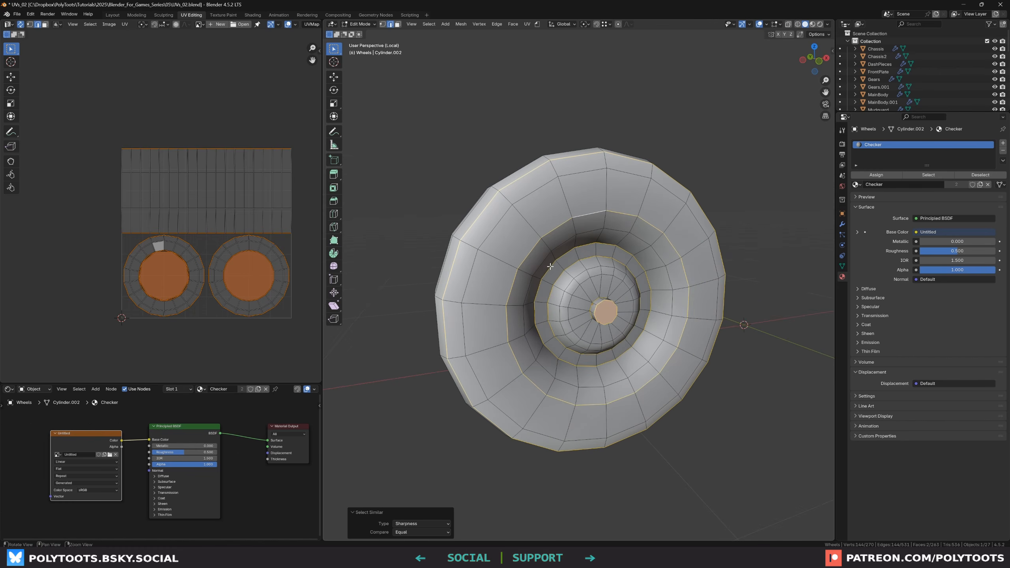
Adjust the wheel's selected edge loops with shortest-path picks, orbiting to check both sides of the wheel
ctrl+shift+click(571, 253)
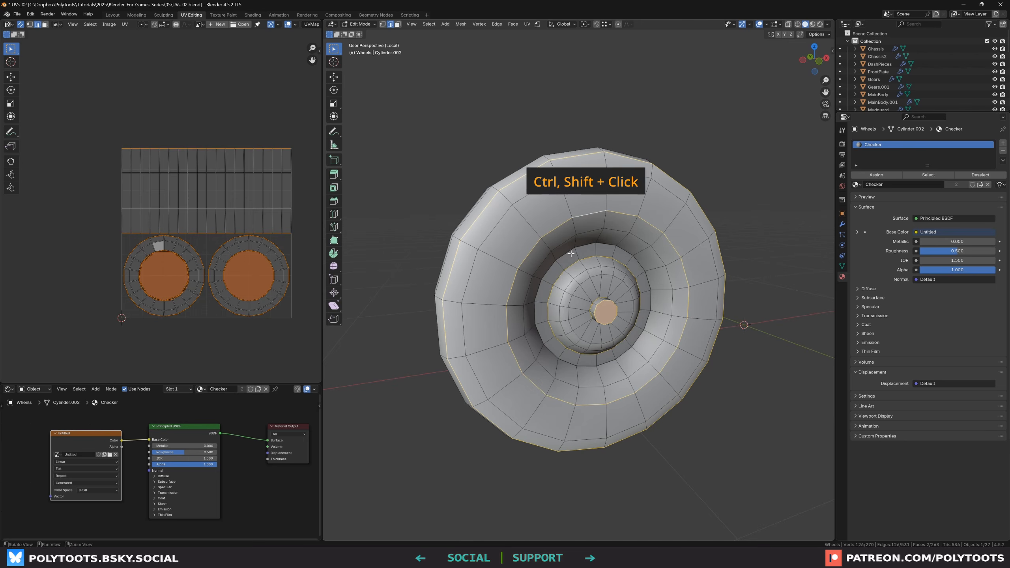
middle_drag(570, 253, 471, 173)
ctrl+shift+click(573, 253)
alt+shift+click(552, 258)
alt+shift+click(554, 252)
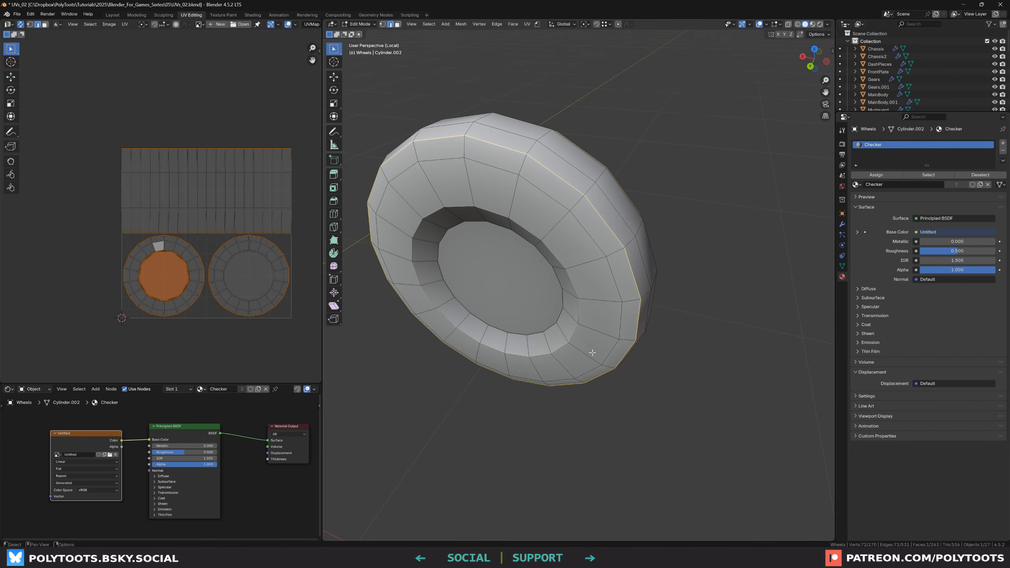
middle_drag(592, 353, 503, 147)
alt+shift+click(572, 253)
alt+shift+click(572, 253)
scroll(566, 325, up, 2)
scroll(582, 303, down, 3)
scroll(583, 299, down, 3)
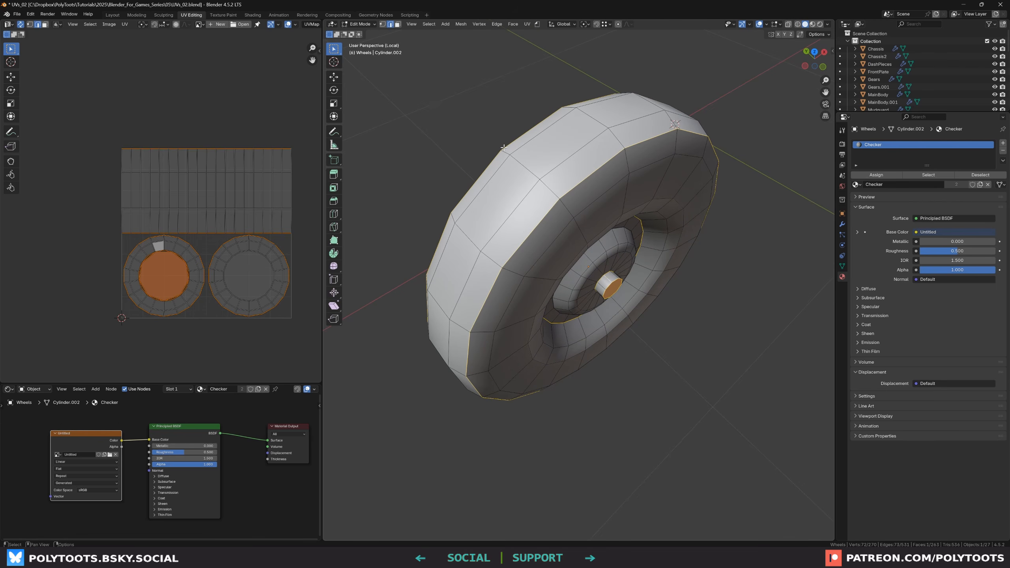
middle_drag(561, 203, 581, 217)
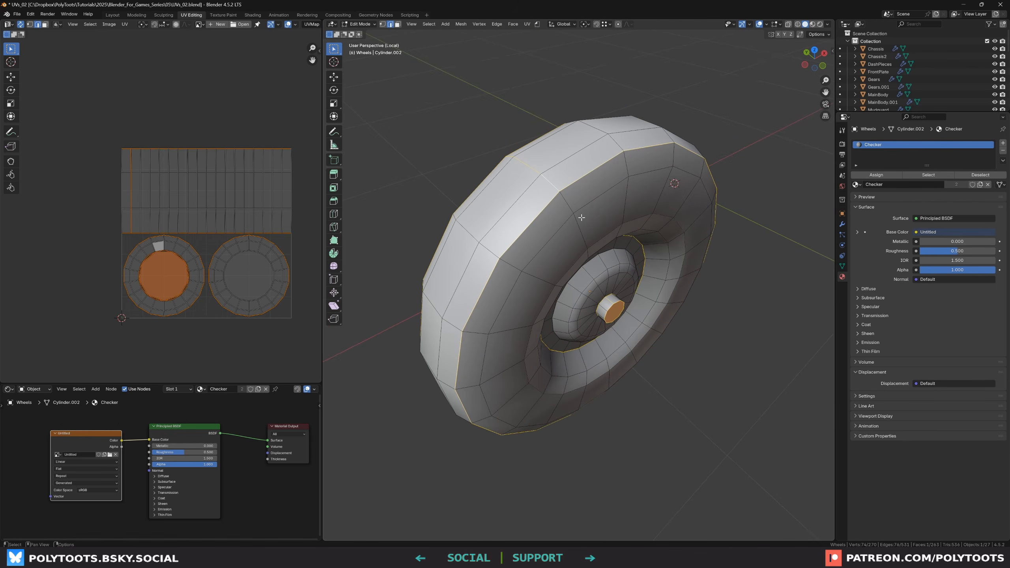
middle_drag(504, 375, 589, 320)
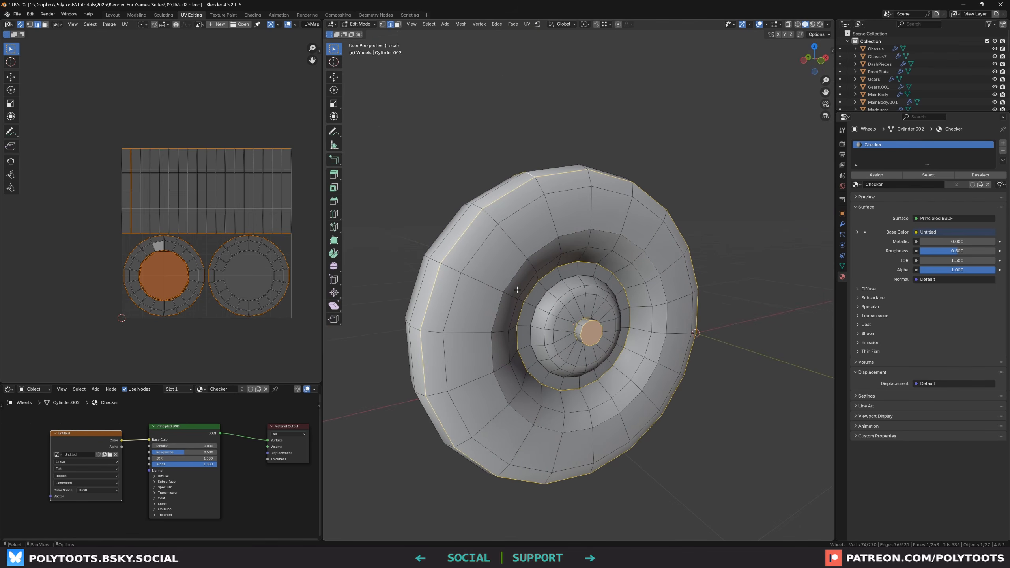
Mark the selected wheel edge loops as seams, then select the whole wheel and unwrap it with Angle Based
key(u)
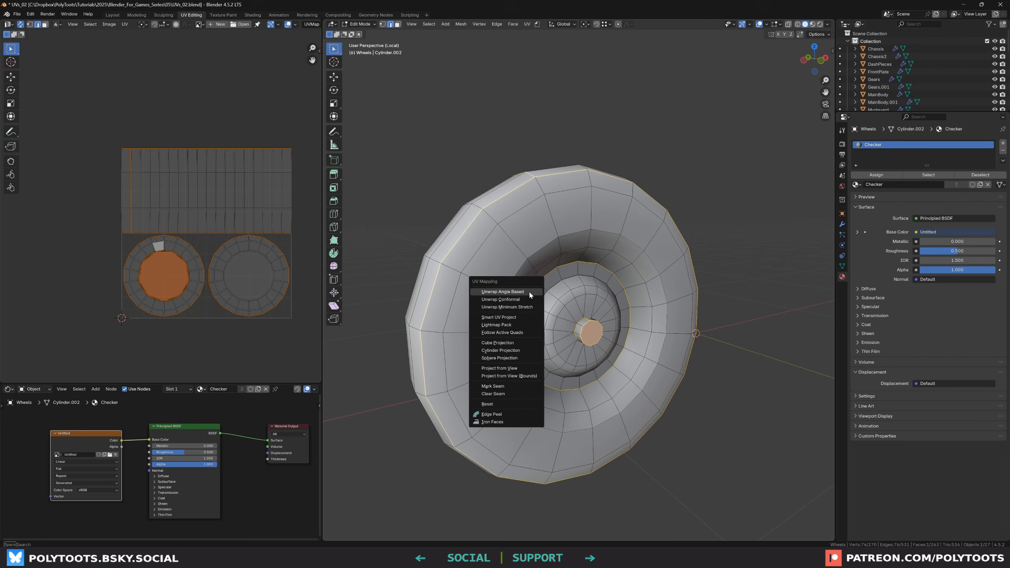
click(503, 385)
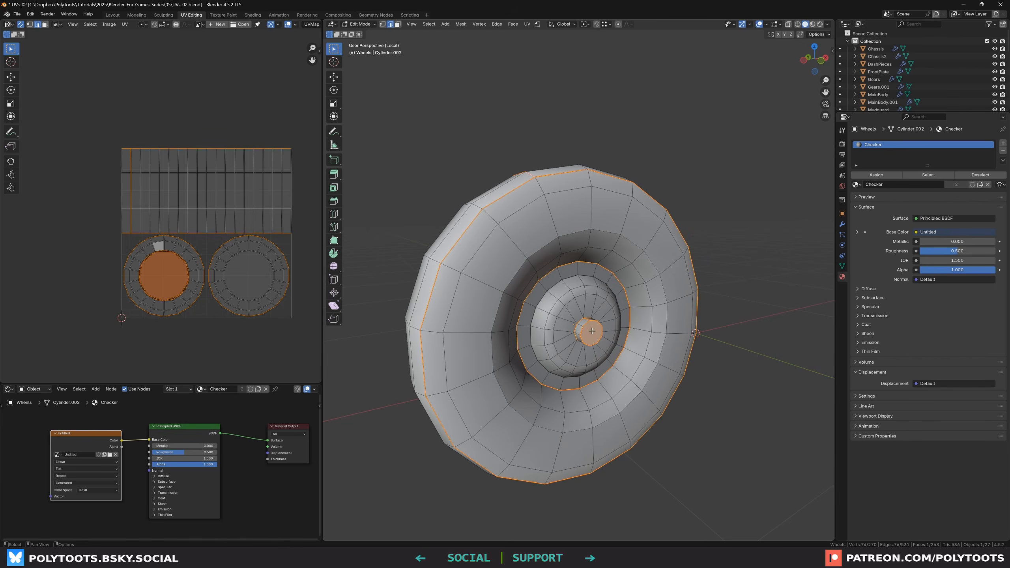
scroll(592, 331, up, 3)
scroll(525, 226, down, 4)
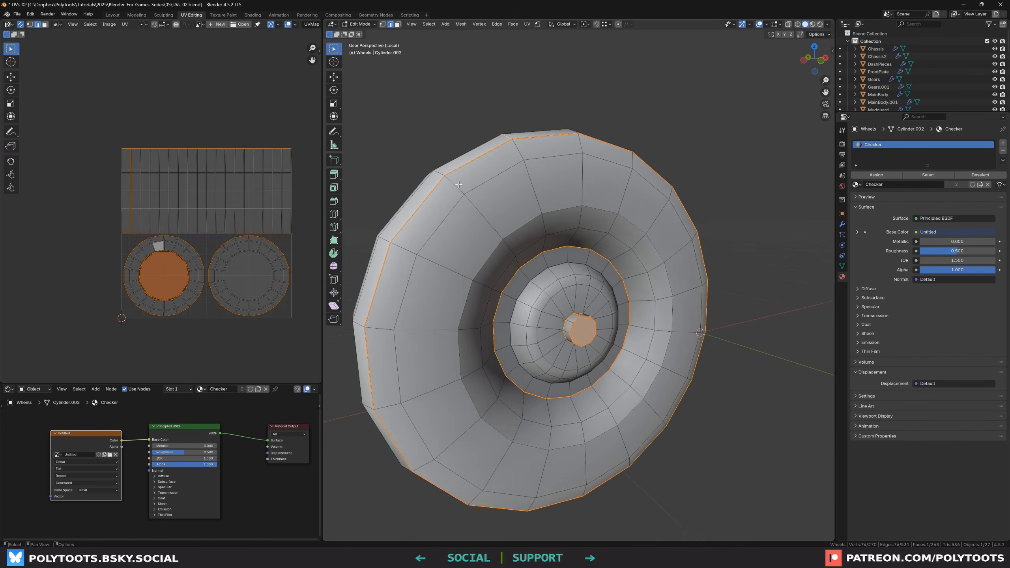
middle_drag(524, 225, 527, 311)
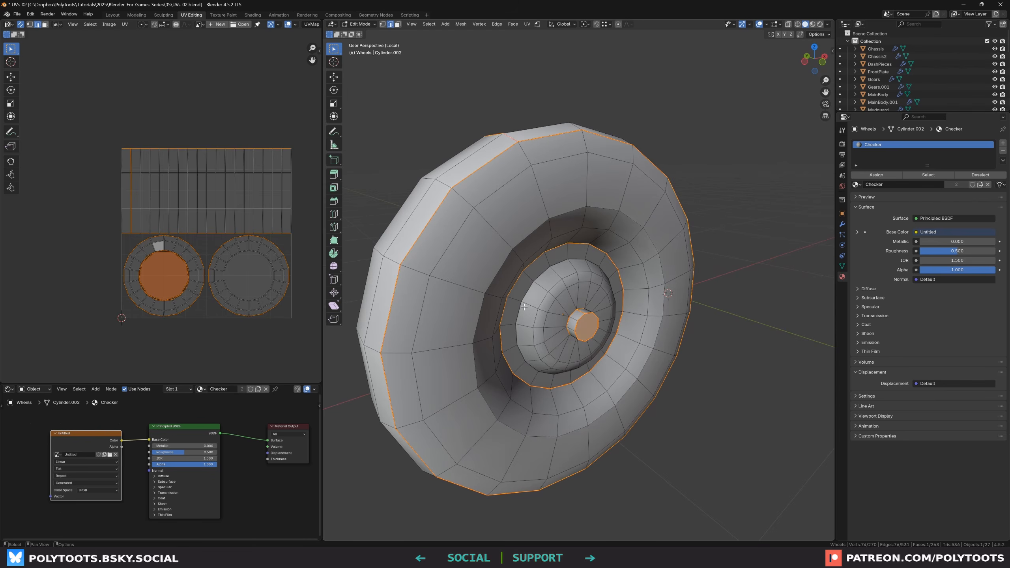
key(a)
key(u)
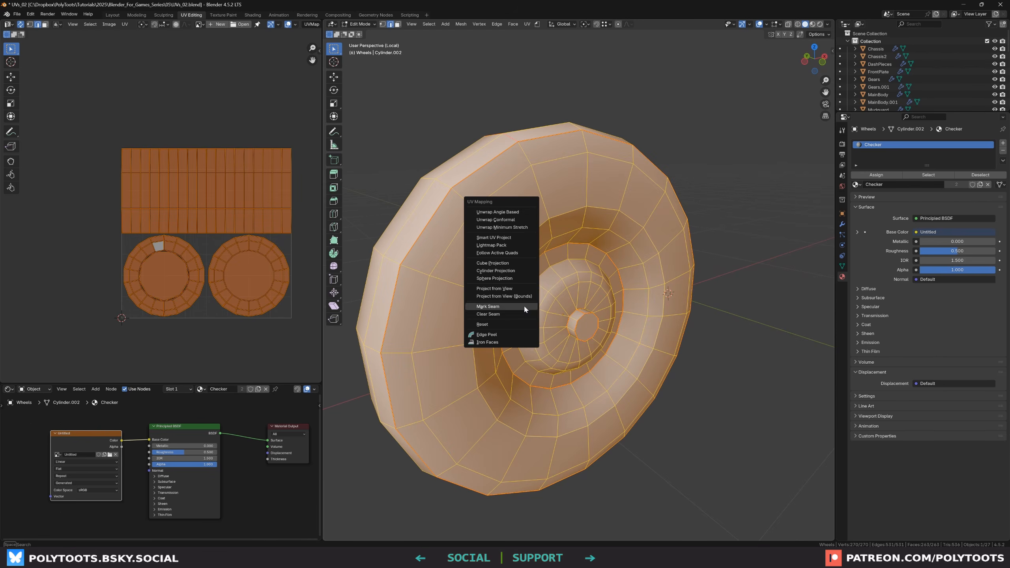
click(502, 211)
Select the hub cap's islands and clear the seam from the hub cap's edge loop
scroll(229, 226, up, 3)
key(alt+a)
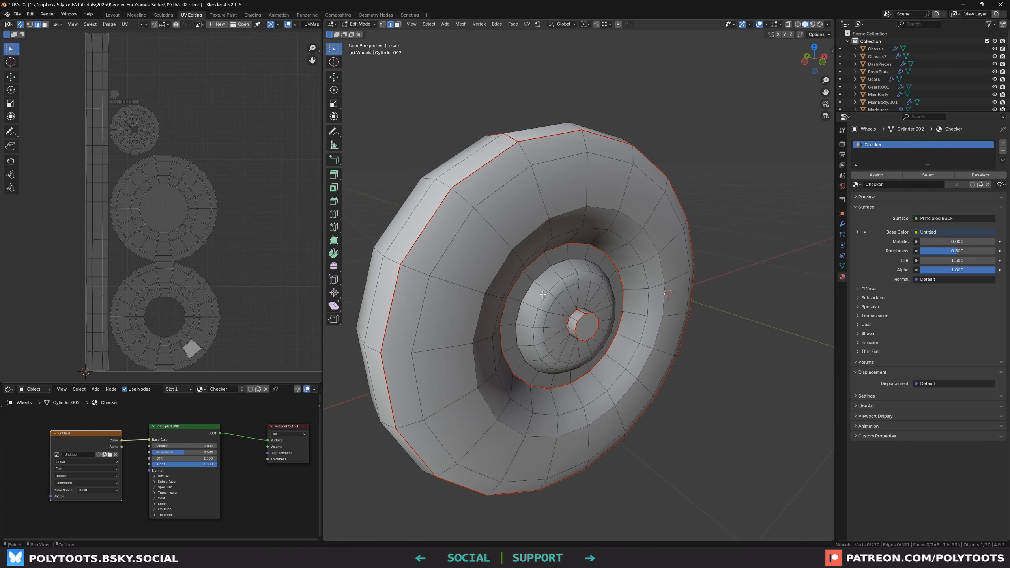
scroll(144, 89, up, 5)
drag(140, 73, 38, 126)
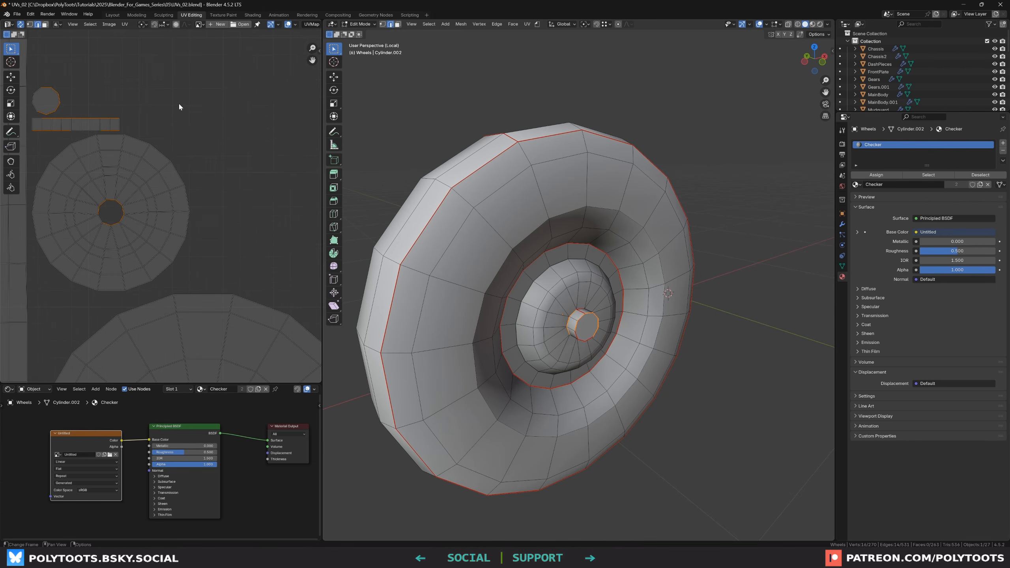
key(3)
drag(129, 75, 34, 126)
scroll(586, 307, up, 2)
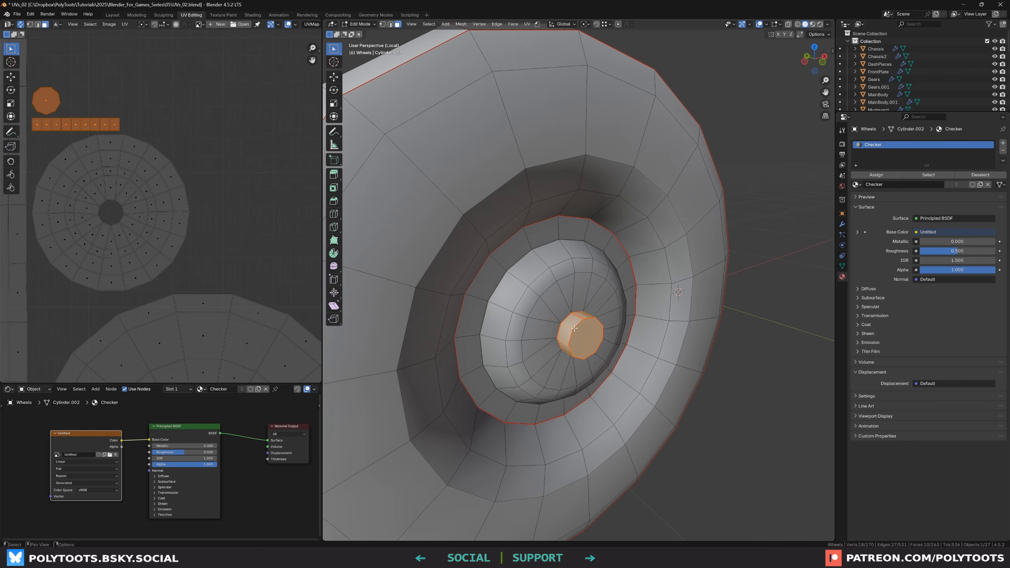
scroll(577, 327, up, 2)
key(2)
click(589, 325)
middle_drag(578, 330, 583, 321)
key(u)
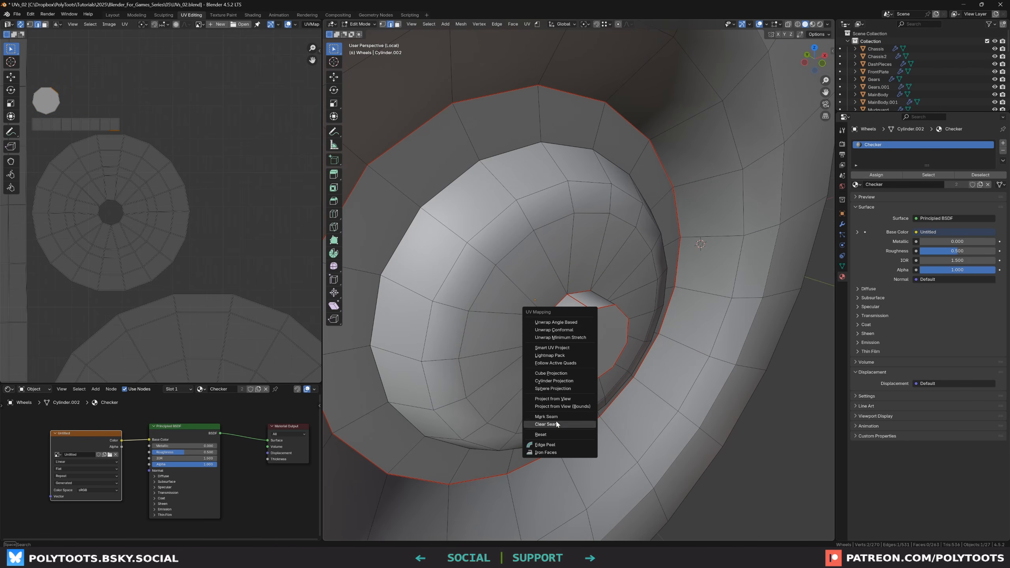
click(556, 424)
Select the hub cap face, grow the selection and unwrap it
key(3)
click(591, 348)
key(ctrl+KP_Add)
middle_drag(591, 348, 547, 325)
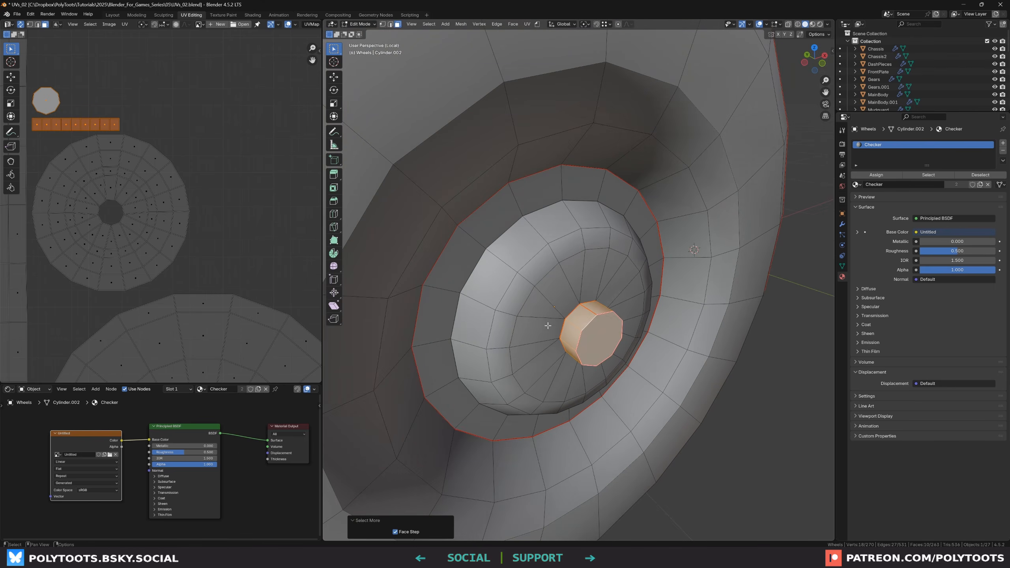
key(u)
click(621, 238)
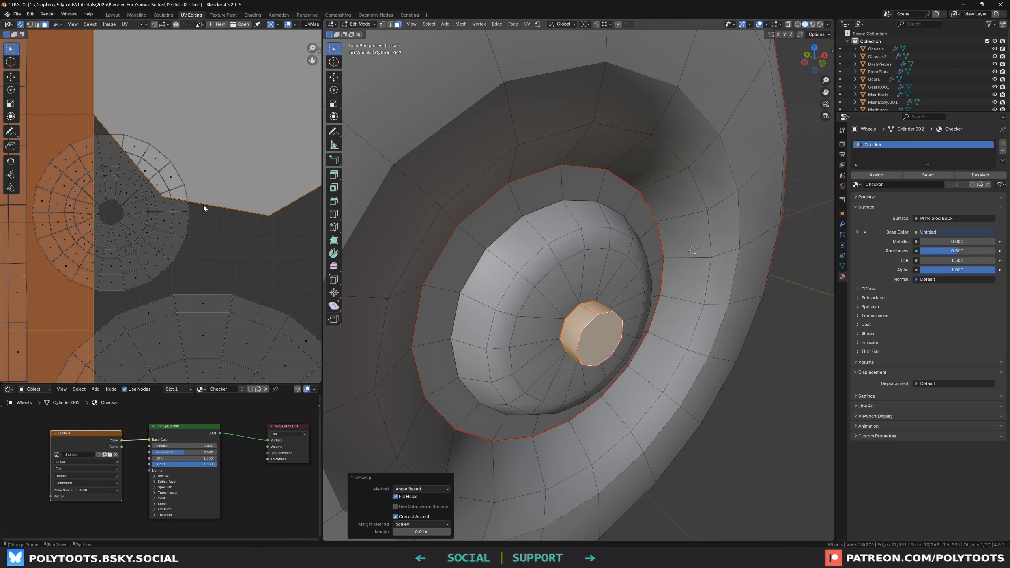
Scale down the hub cap island and move it beside the other wheel islands in the UV editor
scroll(222, 210, down, 2)
scroll(230, 217, down, 2)
key(s)
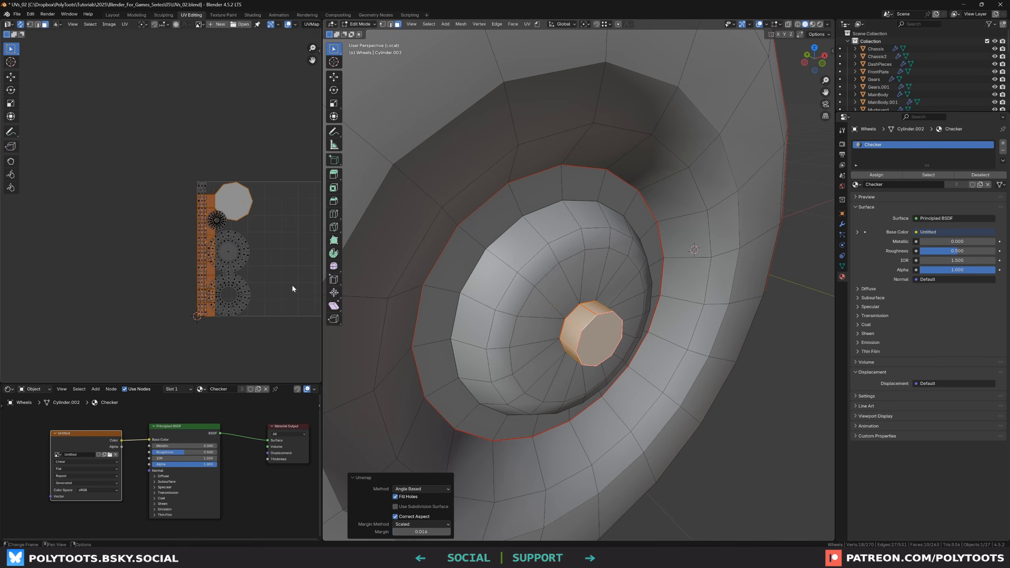
click(235, 254)
scroll(236, 252, up, 2)
key(g)
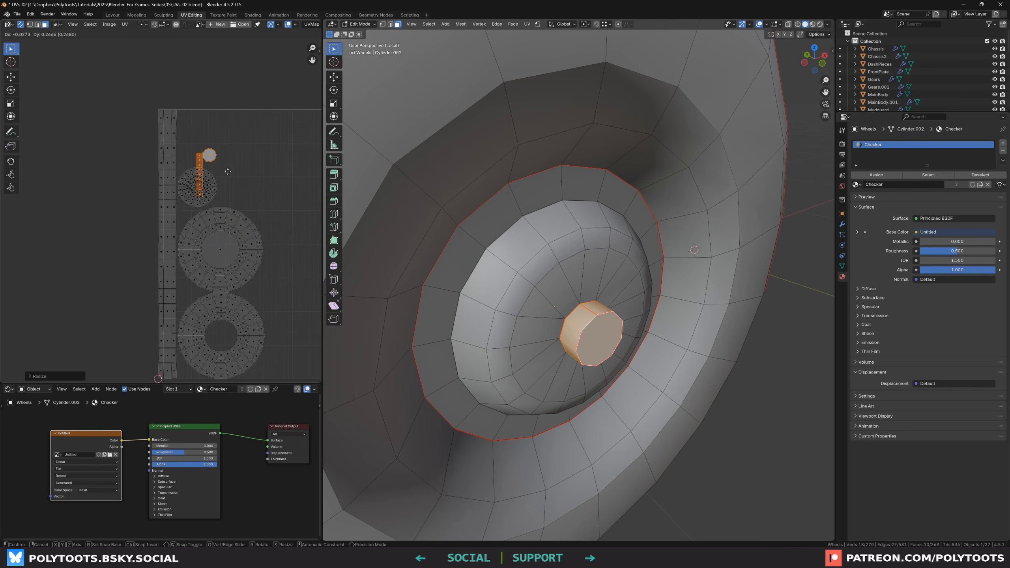
click(216, 153)
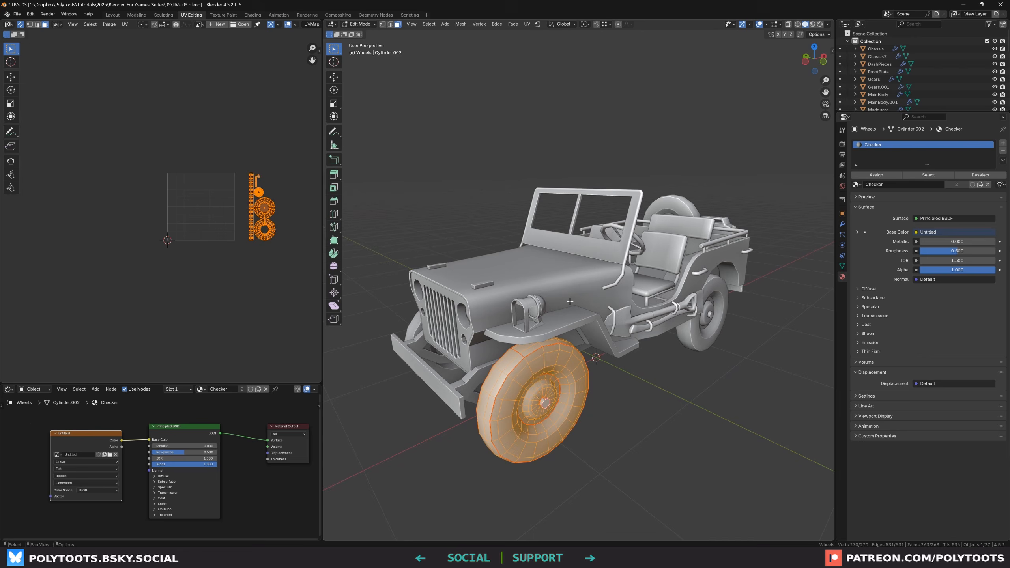
Leave the wheel's Edit Mode and local view, select the mudguard and inspect its modifier stack
click(604, 358)
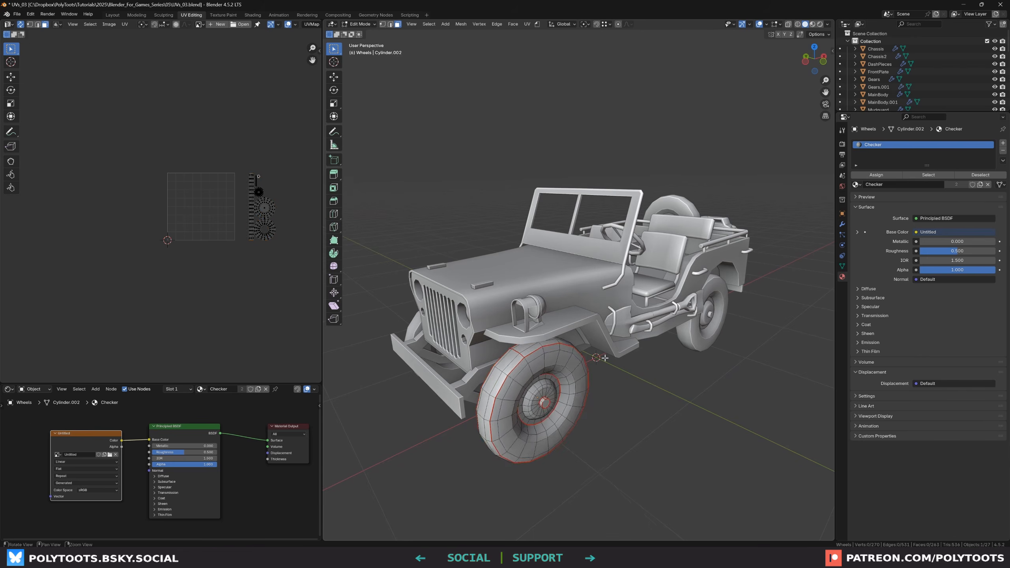
alt+drag(604, 358, 598, 364)
key(Tab)
click(574, 327)
scroll(574, 326, up, 1)
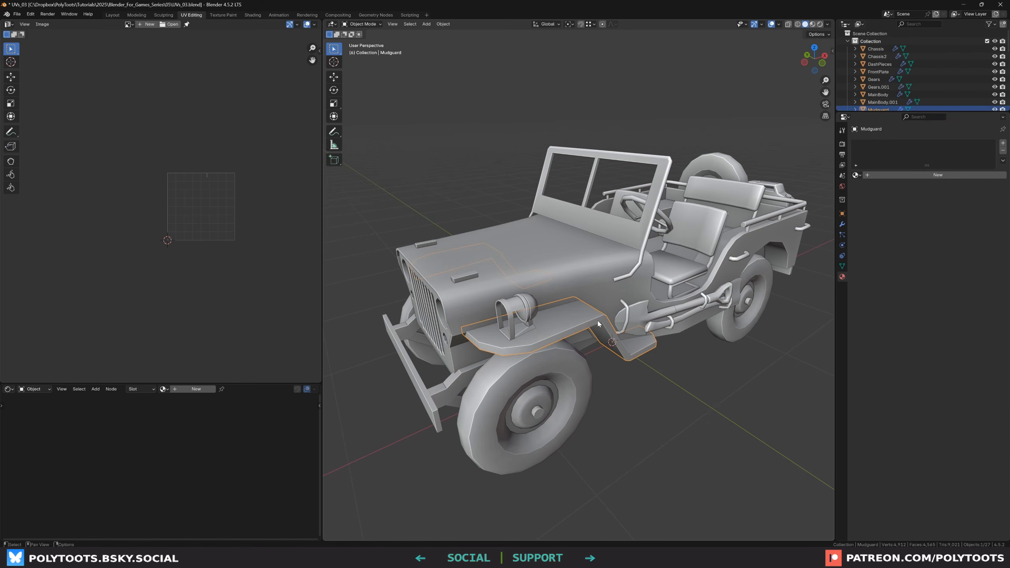
alt+drag(597, 321, 594, 319)
middle_drag(739, 294, 644, 311)
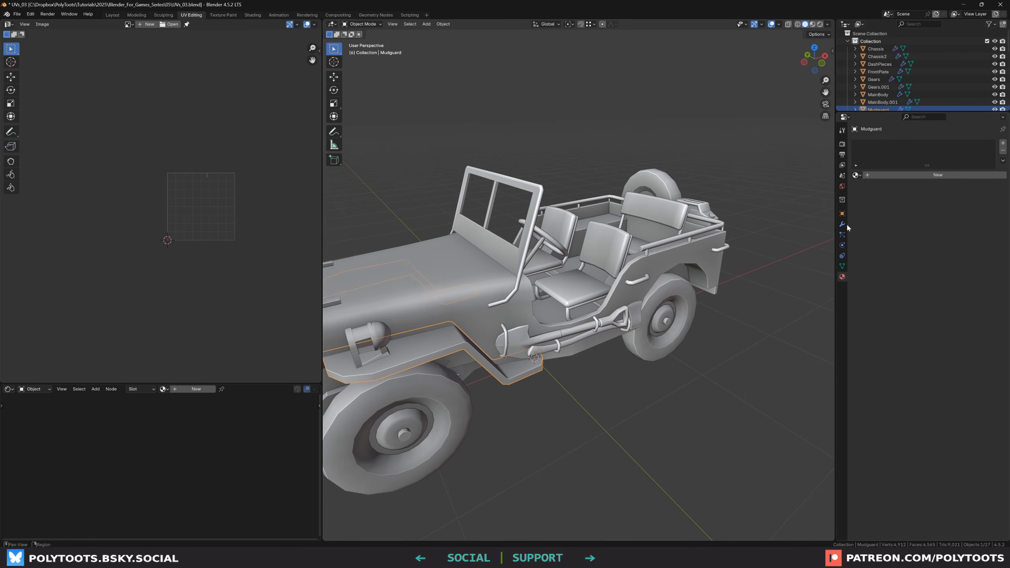
click(842, 225)
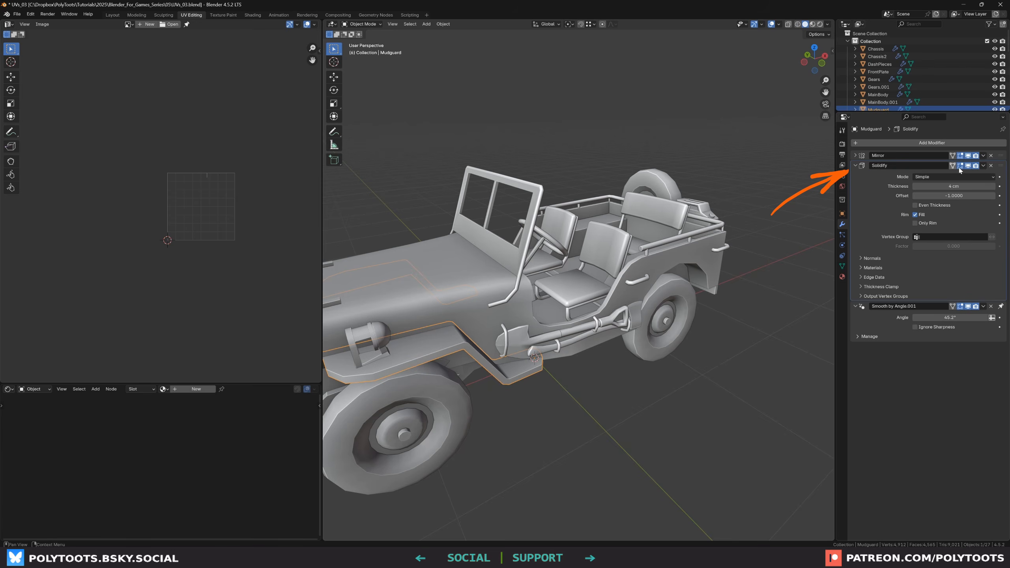
Select the back bumpers and isolate them in local view
middle_drag(607, 312, 717, 344)
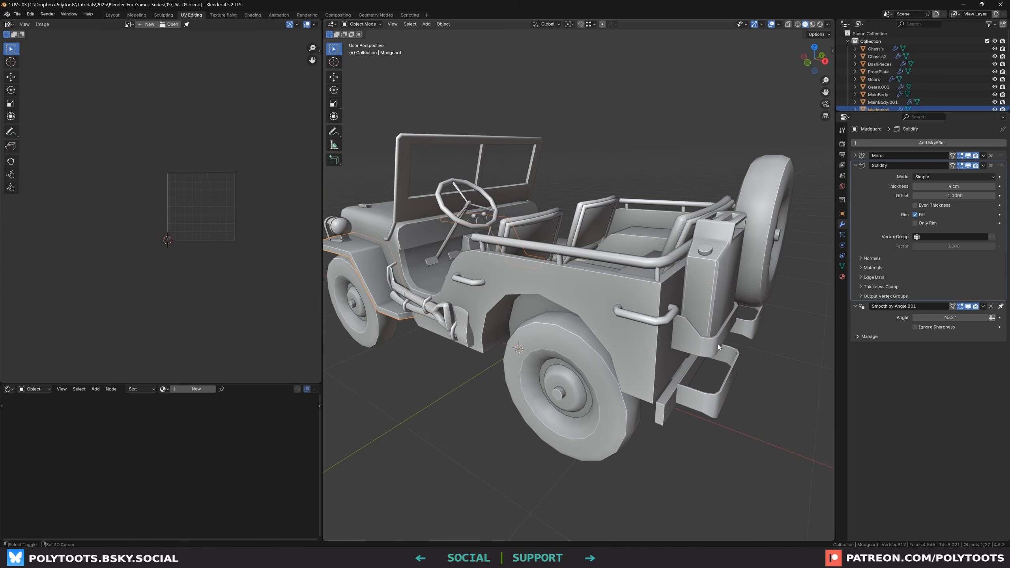
click(718, 344)
shift+click(751, 329)
middle_drag(737, 394, 646, 299)
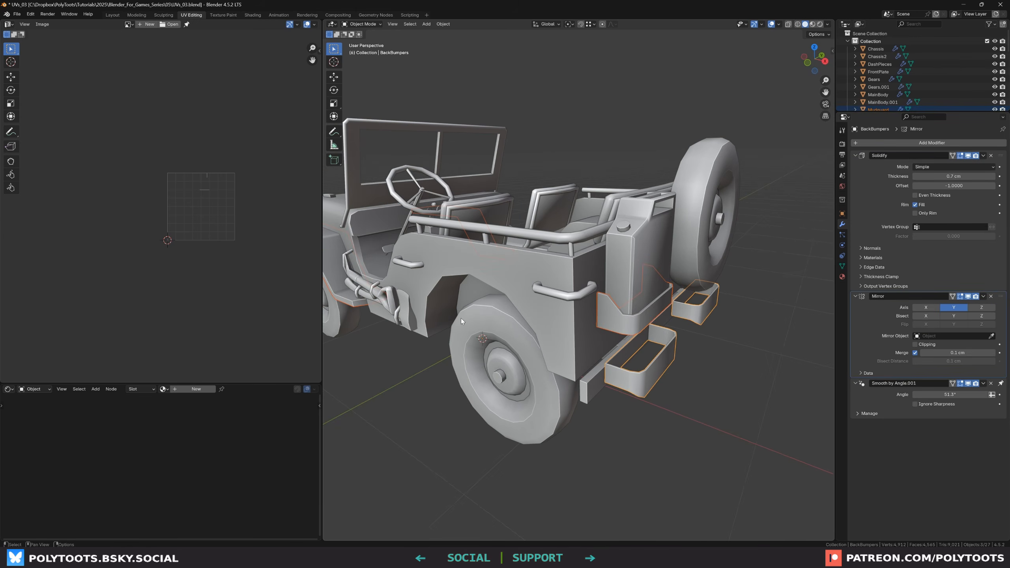
key(KP_Divide)
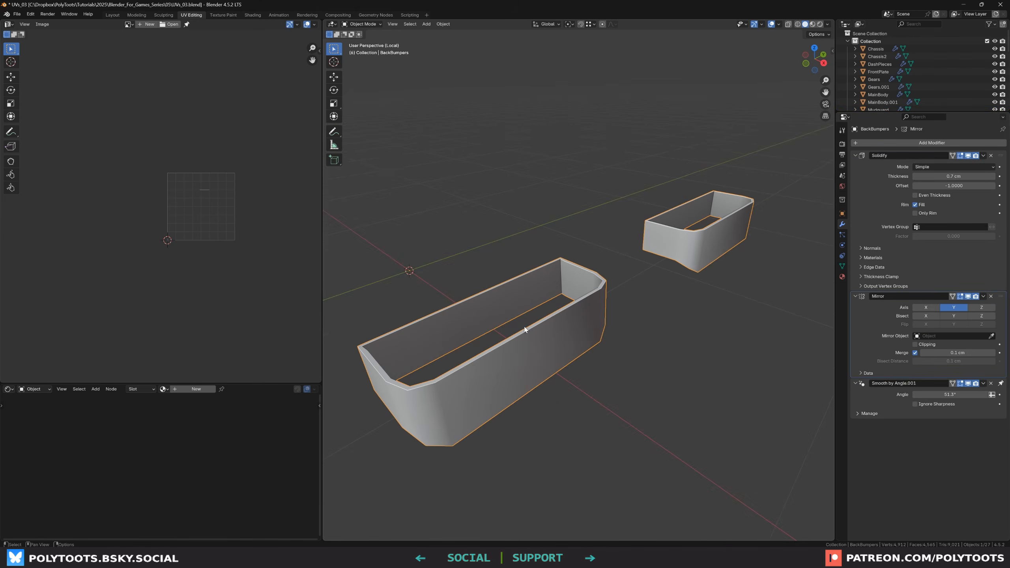
Enter Edit Mode on the bumpers, toggling the Solidify modifier's edit-mode display and the viewport backface culling option
click(967, 156)
middle_drag(493, 279, 554, 308)
key(Tab)
scroll(561, 336, up, 1)
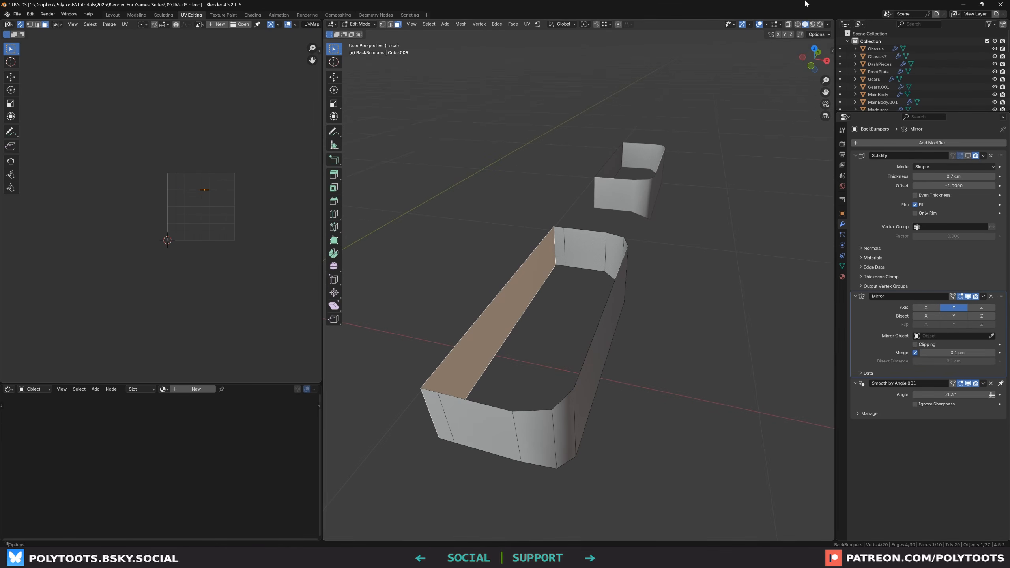
click(827, 25)
click(791, 207)
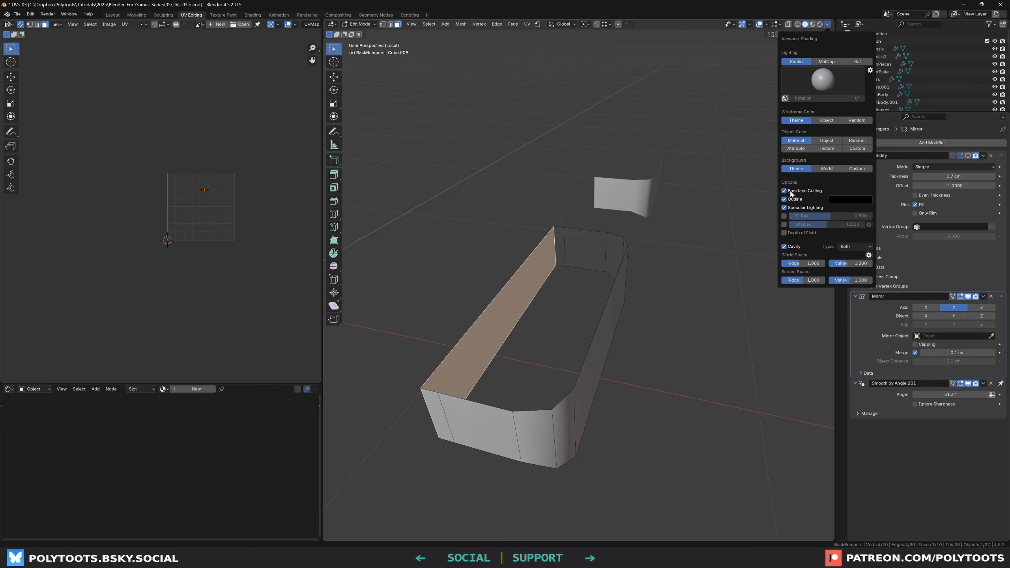
mouse_move(538, 295)
middle_down()
mouse_move(521, 293)
mouse_move(640, 270)
middle_up()
click(967, 156)
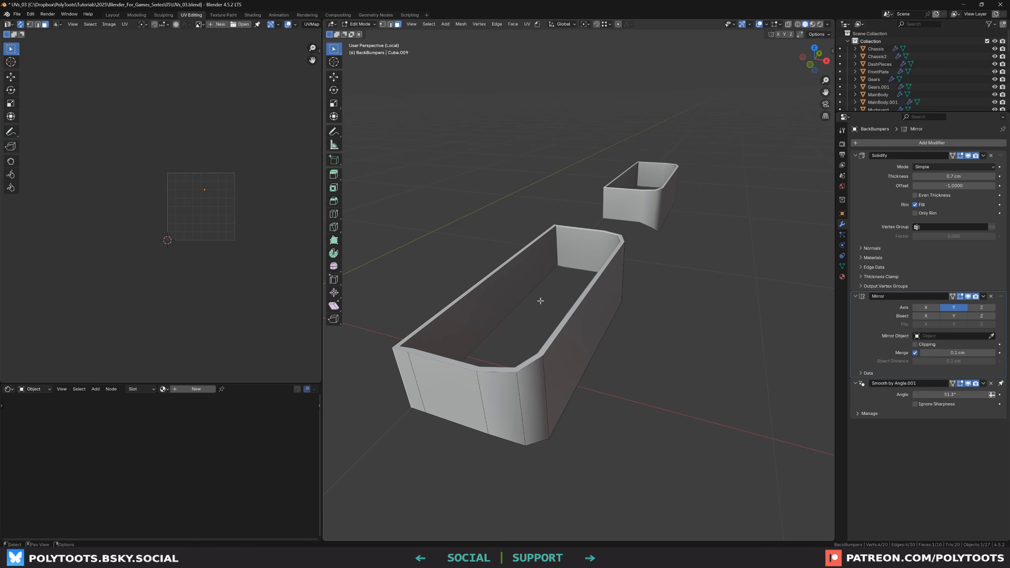
Select an edge on the larger bumper and clear its seams
key(a)
middle_drag(481, 361, 507, 358)
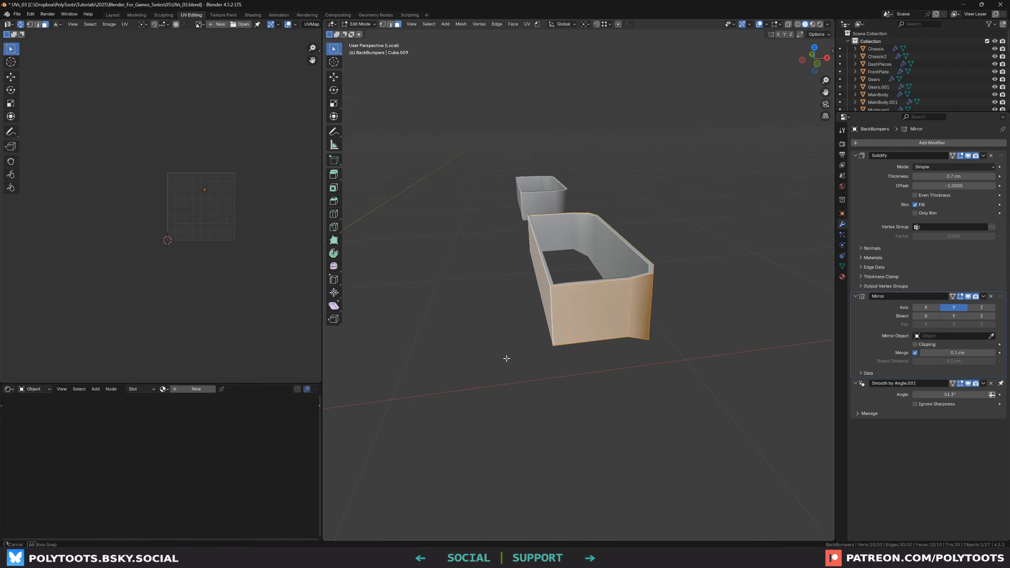
alt+drag(507, 358, 509, 359)
key(2)
click(555, 317)
alt+drag(502, 227, 517, 230)
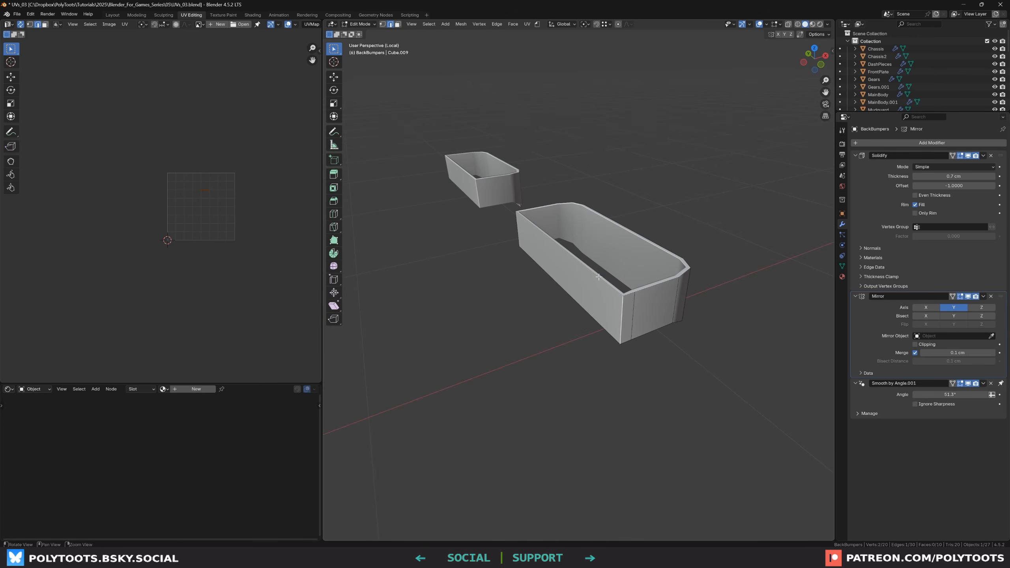
alt+drag(598, 276, 614, 281)
key(u)
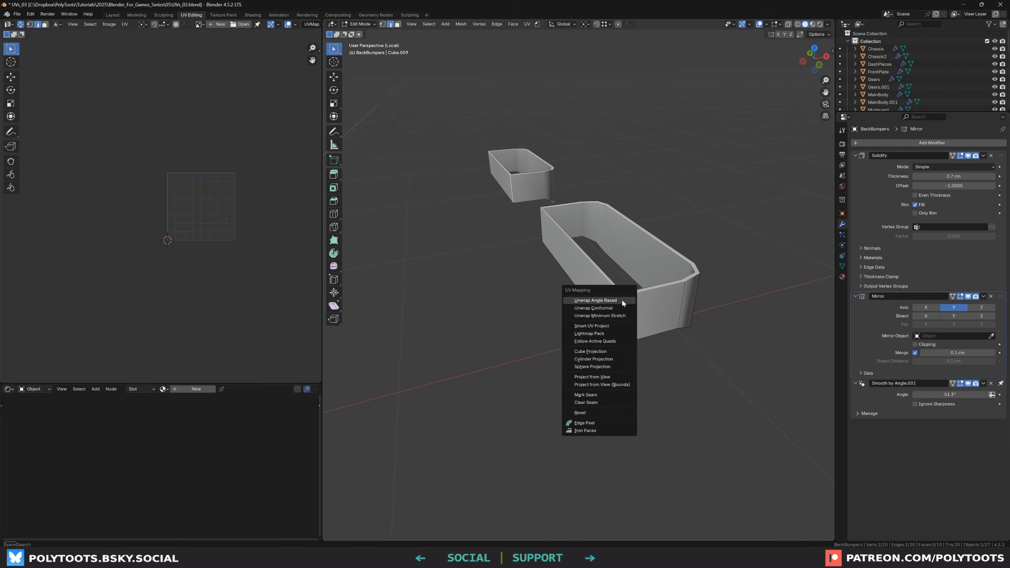
click(595, 403)
Select the whole bumper and unwrap it with Angle Based
middle_drag(585, 319, 572, 259)
key(a)
key(u)
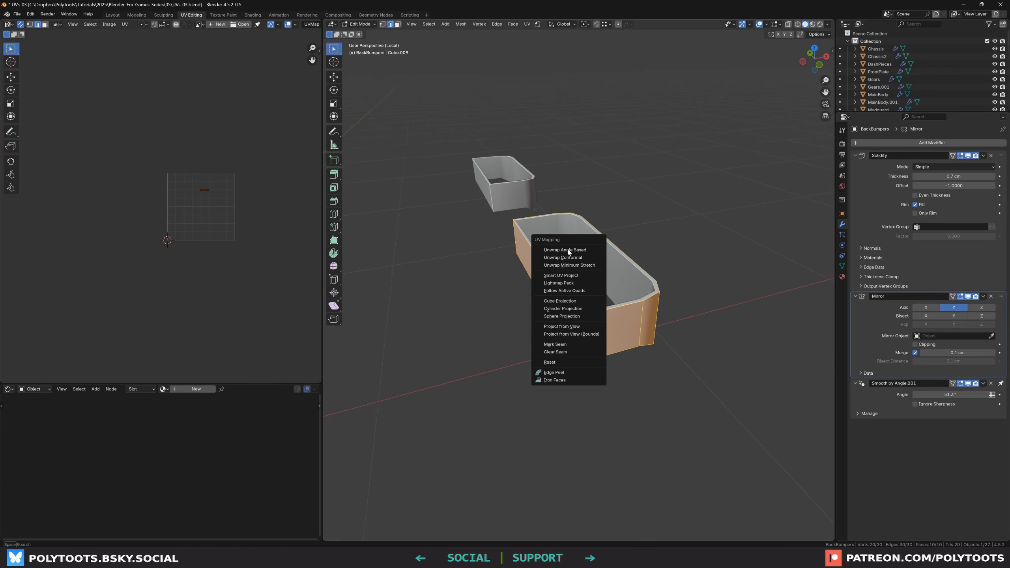
click(568, 252)
scroll(172, 203, up, 5)
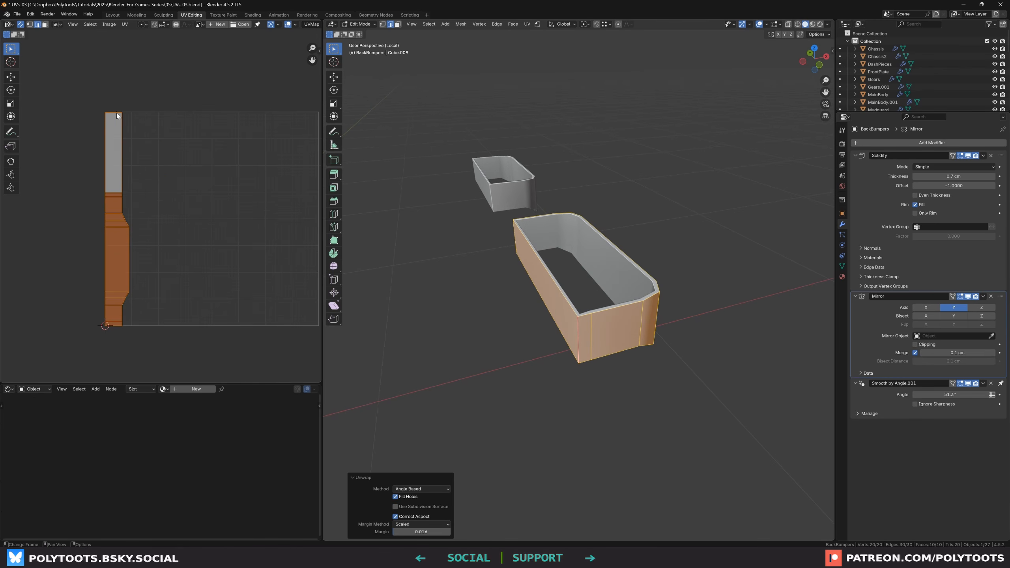
middle_drag(593, 278, 562, 265)
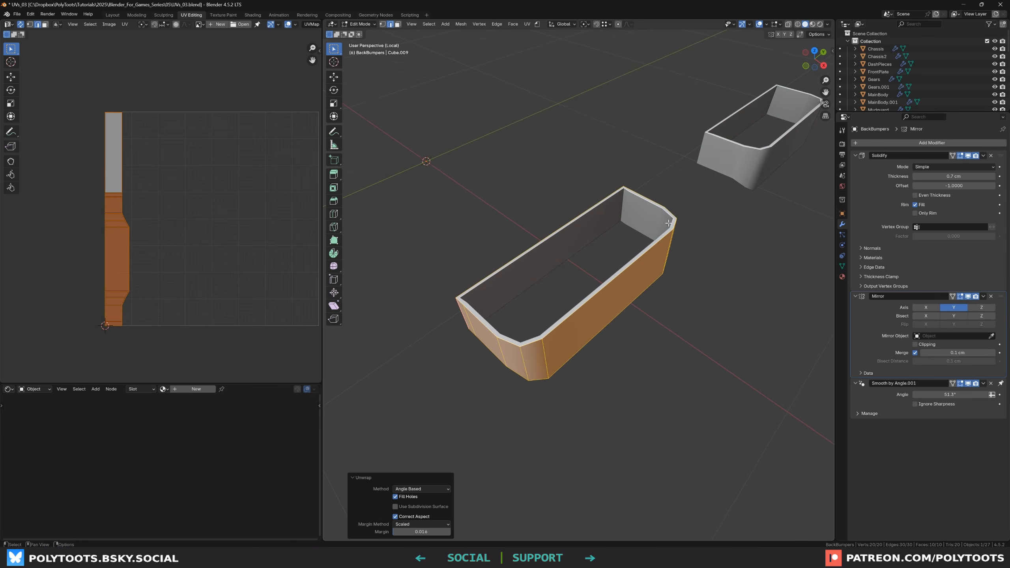
Exit Edit Mode and apply the Solidify modifier to the back bumpers
key(Tab)
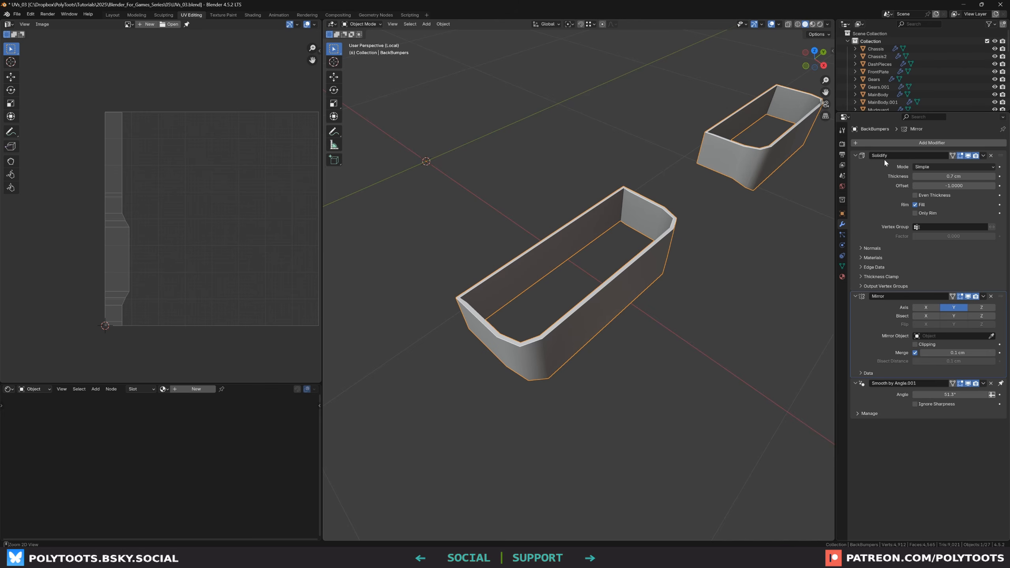
key(ctrl+a)
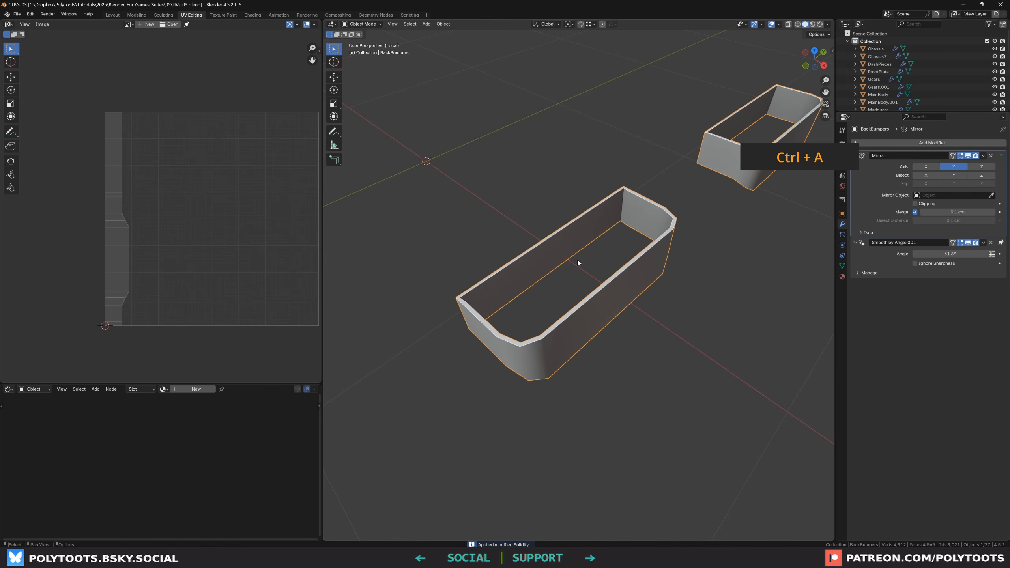
Enter Edit Mode on the back bumpers and select an inner face of the bumper, switching to edge selection
key(Tab)
middle_drag(543, 267, 520, 255)
scroll(523, 258, up, 1)
key(3)
click(528, 260)
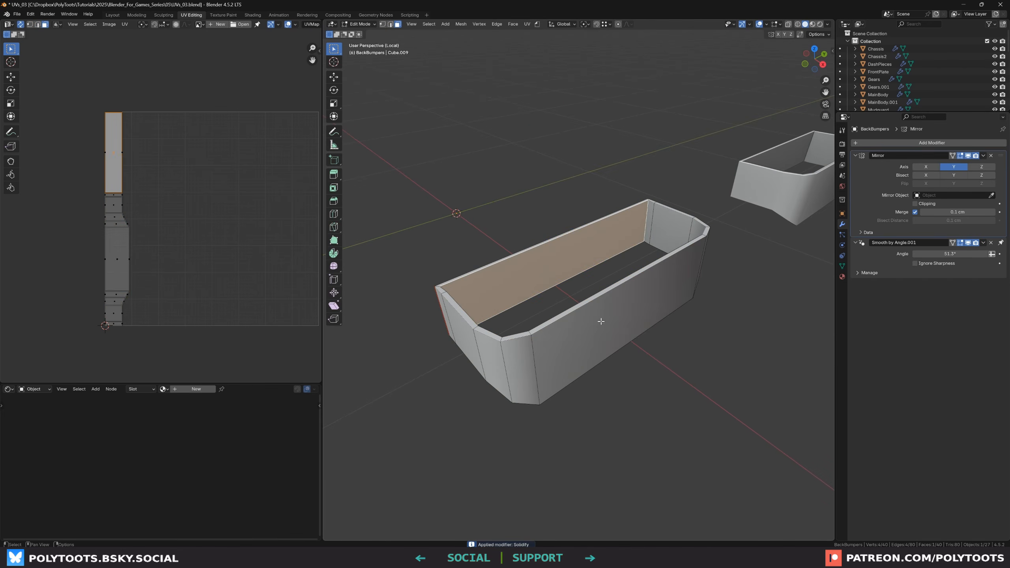
middle_drag(601, 321, 533, 319)
key(2)
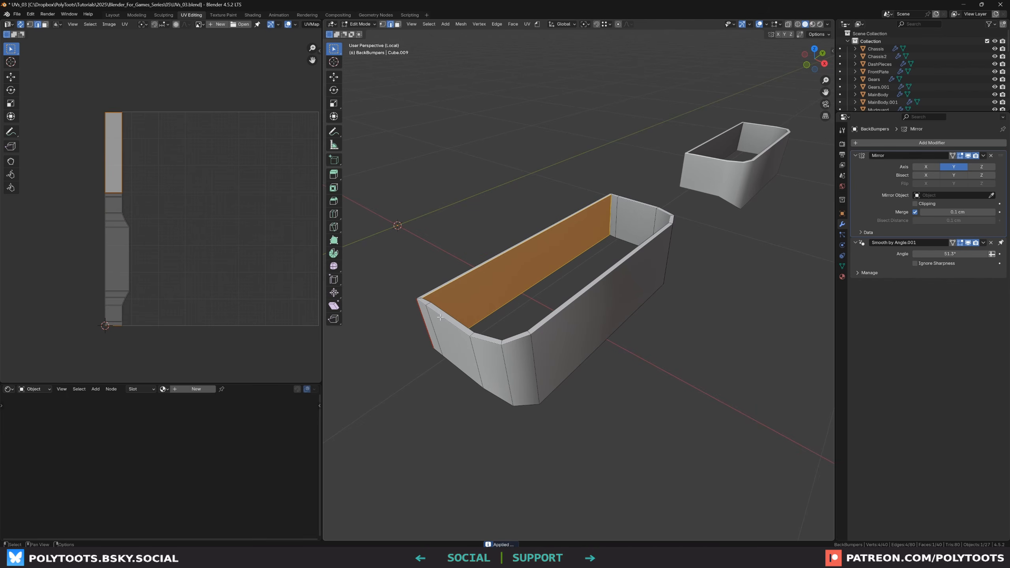
Select edge loops around the bumper's rim and corners and mark them as seams
alt+click(440, 317)
middle_drag(441, 317, 595, 397)
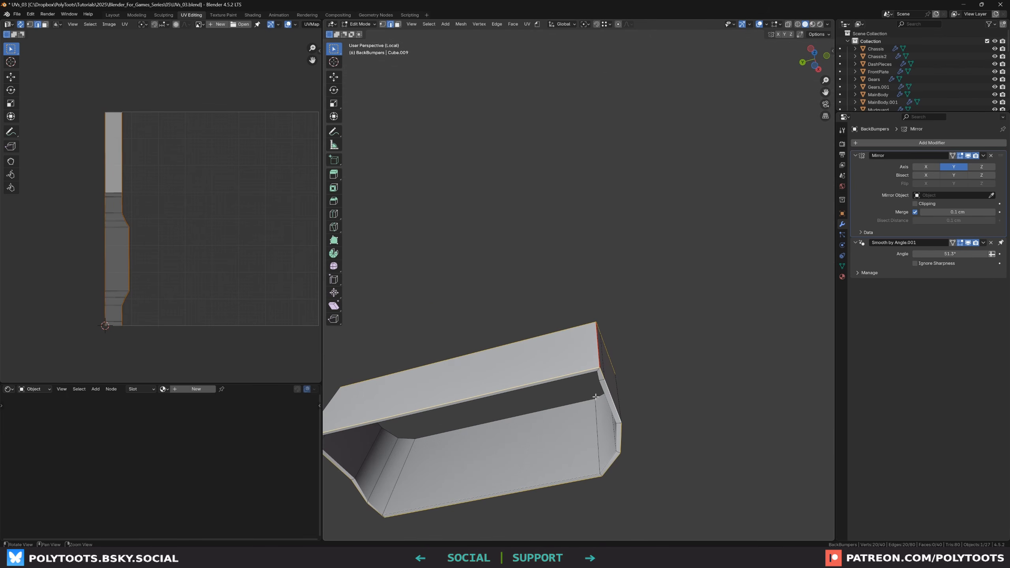
shift+double_click(577, 376)
alt+drag(577, 376, 549, 430)
shift+double_click(531, 369)
alt+drag(531, 369, 544, 408)
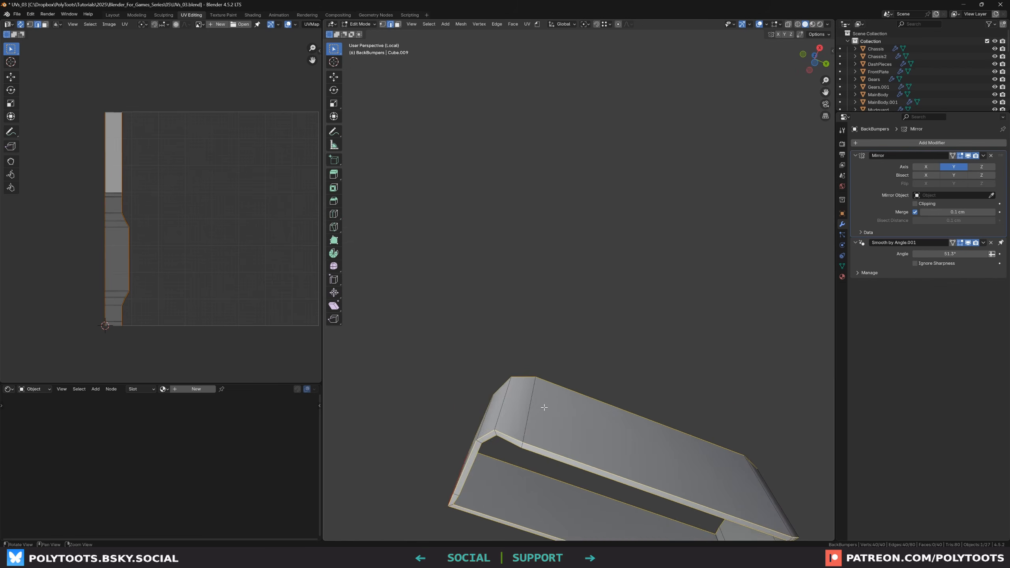
alt+middle_drag(575, 460, 536, 408)
scroll(555, 383, down, 1)
key(u)
click(531, 476)
key(alt+a)
alt+drag(569, 360, 621, 414)
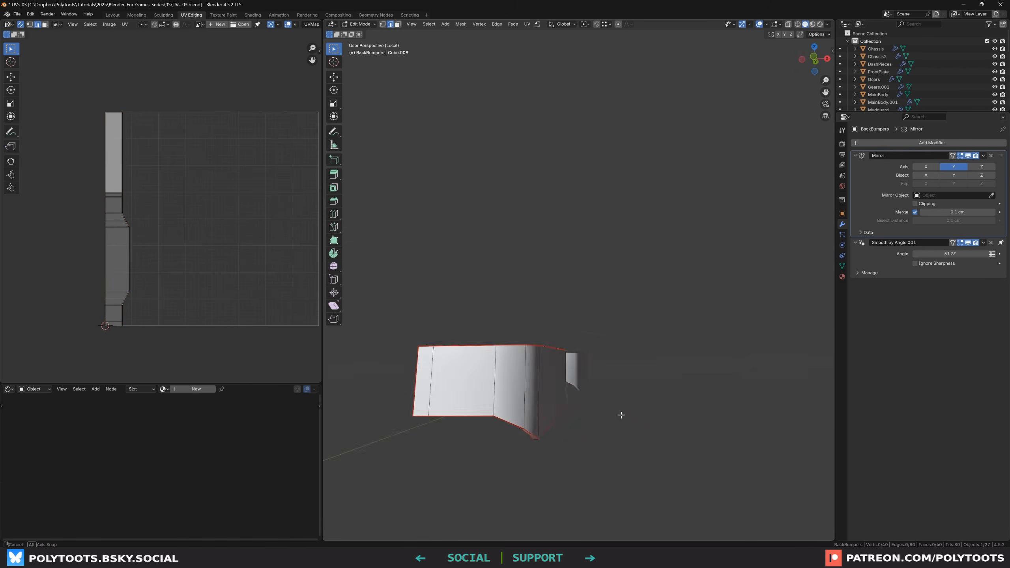
Select the whole bumper and unwrap it
middle_drag(621, 415, 777, 388)
key(a)
key(u)
click(604, 260)
key(alt+a)
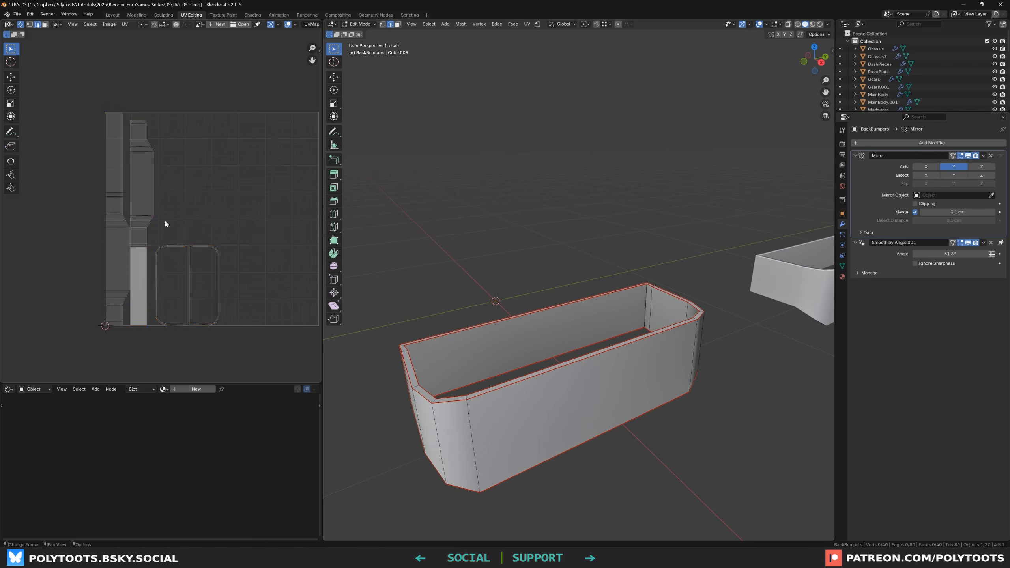
Inspect the bumper's unwrapped islands in the UV editor
scroll(165, 221, up, 1)
drag(259, 229, 150, 363)
scroll(513, 364, up, 1)
middle_drag(513, 364, 496, 396)
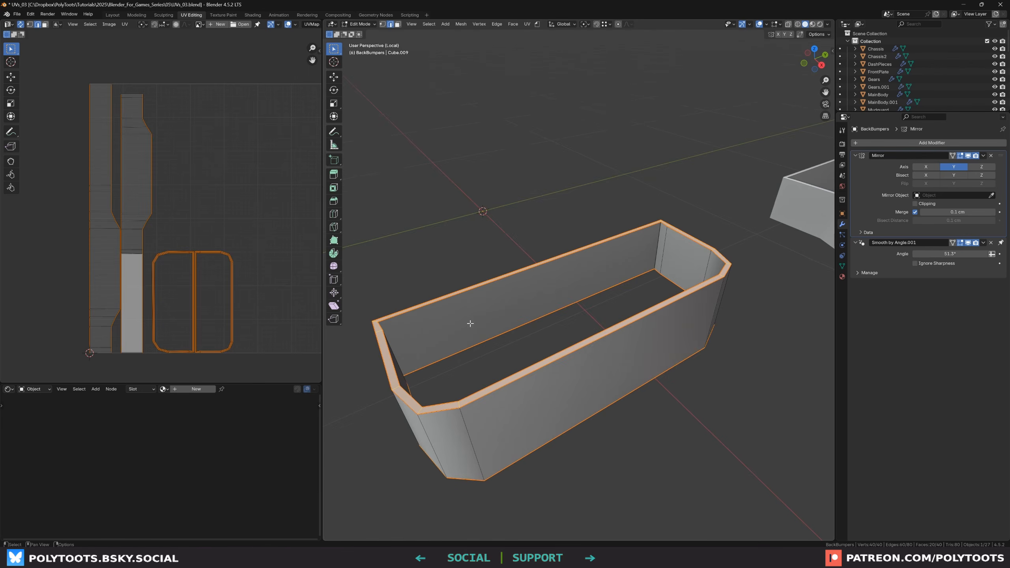
scroll(469, 323, down, 3)
key(alt+a)
scroll(226, 230, down, 2)
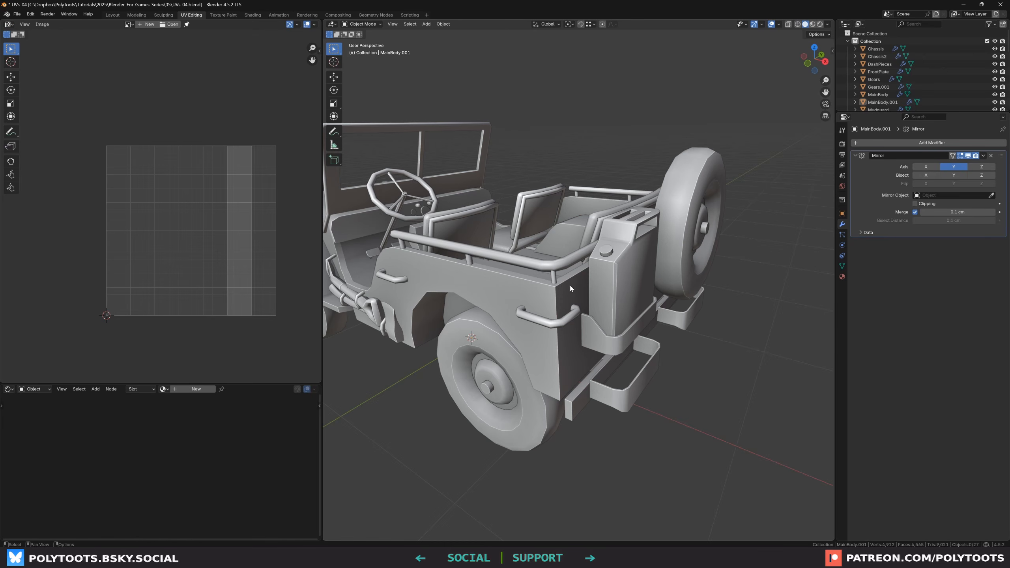
Select the railing on the jeep's body and isolate it in local view
click(544, 267)
middle_drag(544, 266, 695, 317)
key(KP_Divide)
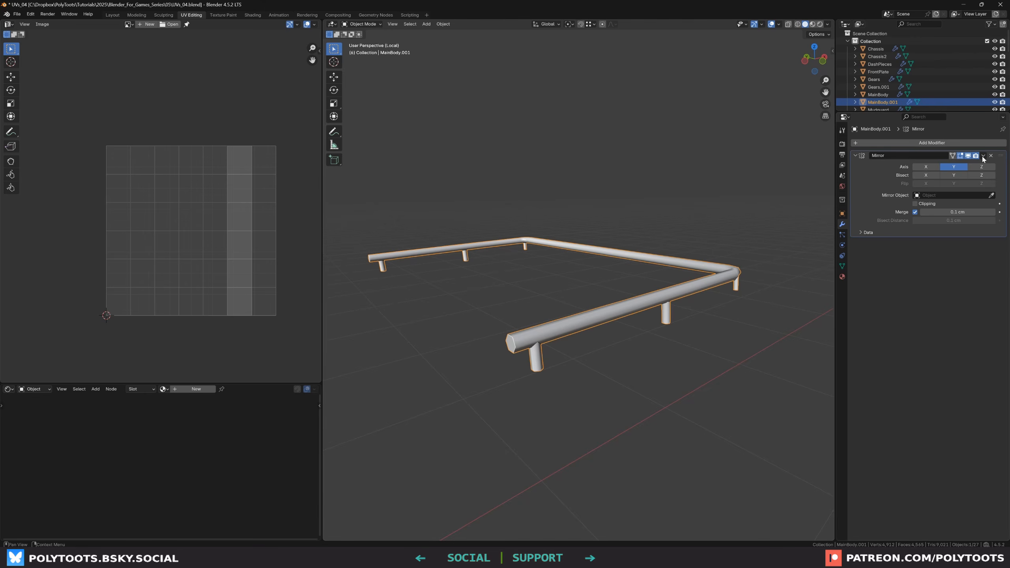
Enter Edit Mode on the railing and mark a seam around the pipe's end
key(Tab)
key(KP_Decimal)
key(u)
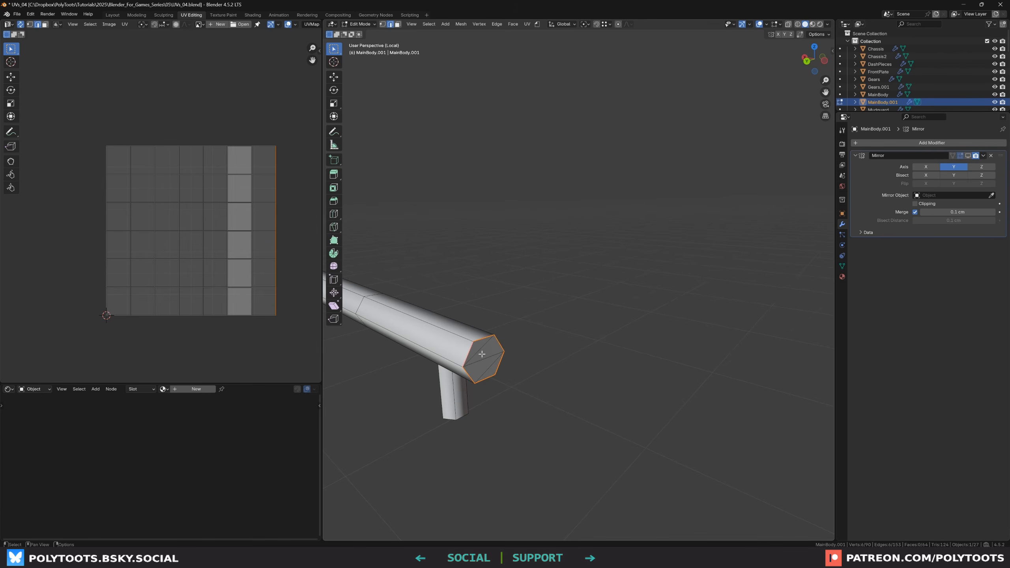
middle_drag(507, 350, 559, 348)
alt+click(586, 324)
scroll(585, 325, down, 3)
shift+middle_drag(516, 410, 658, 332)
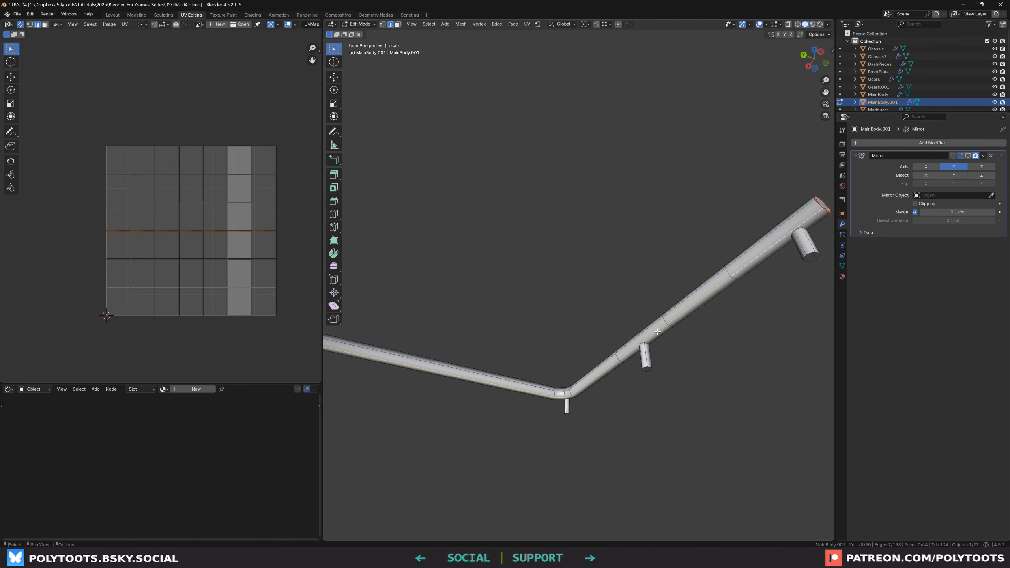
right_click(658, 331)
click(620, 333)
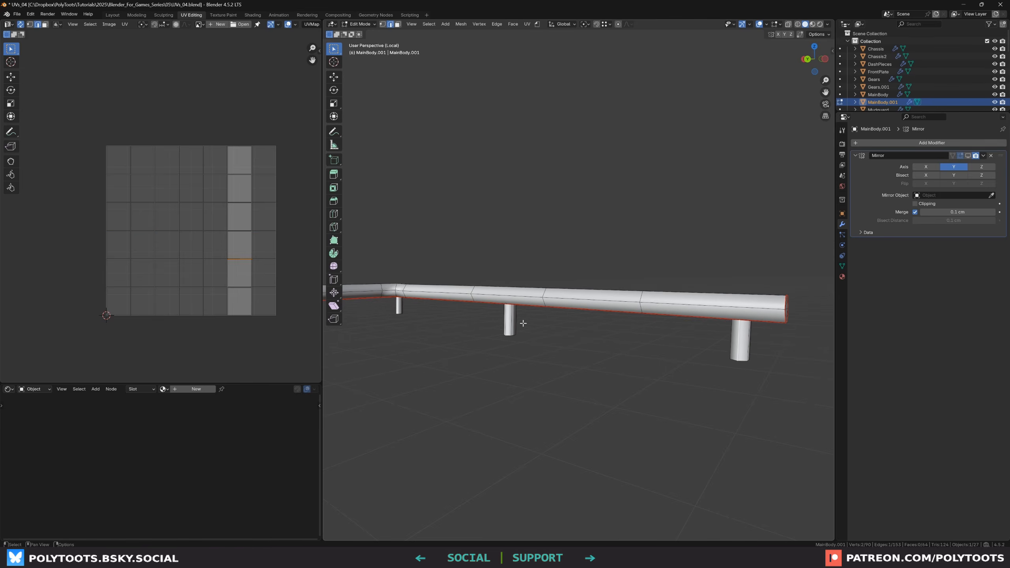
Select the edges along the pipe's underside and mark them as seams
shift+click(510, 324)
alt+drag(517, 326, 551, 334)
alt+middle_drag(498, 331, 584, 329)
alt+drag(584, 329, 554, 322)
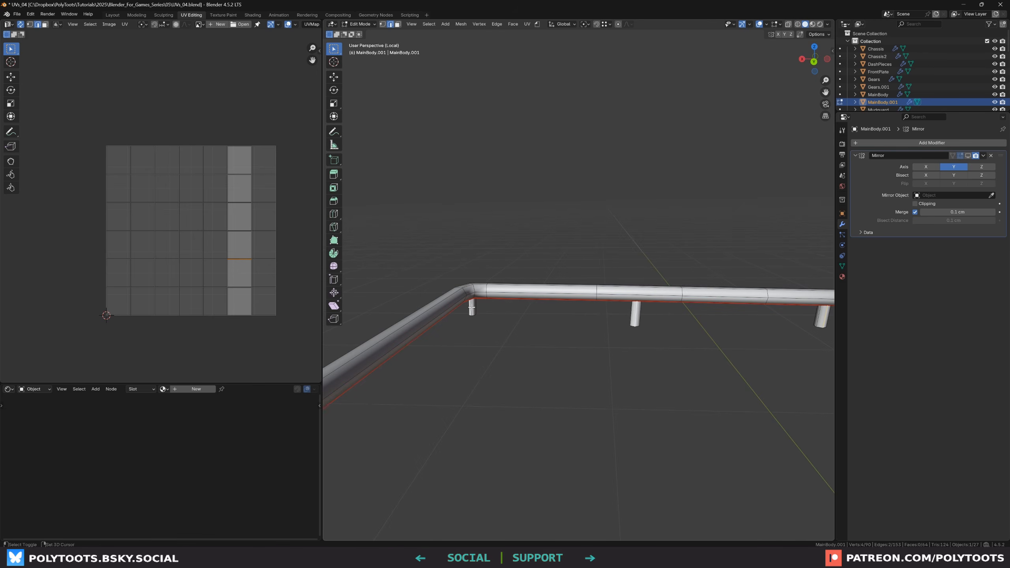
shift+click(472, 308)
alt+middle_drag(554, 327, 541, 329)
right_click(541, 329)
click(538, 331)
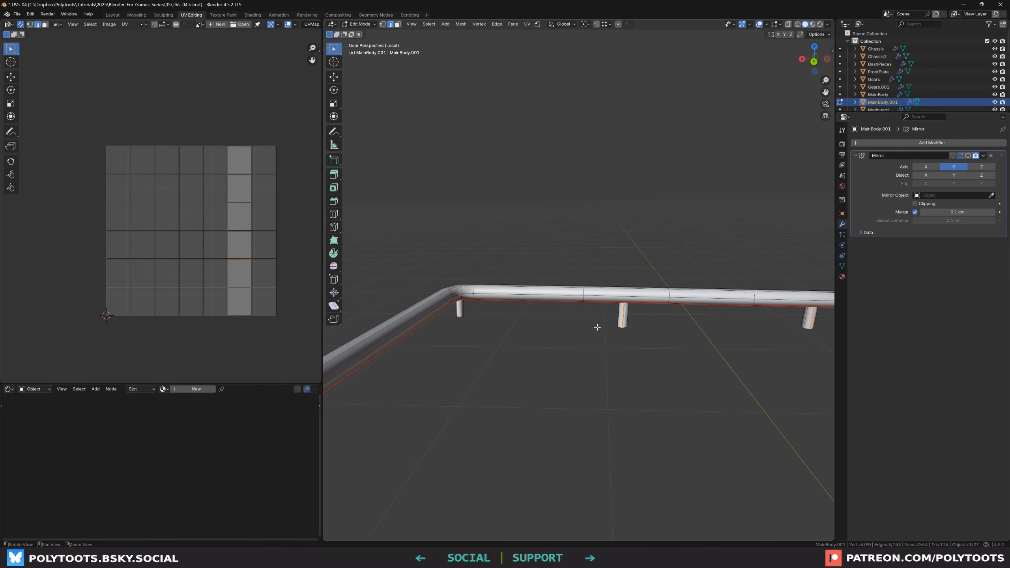
mouse_move(597, 327)
alt+mouse_down()
mouse_move(522, 322)
mouse_move(656, 350)
mouse_move(619, 323)
mouse_move(680, 340)
mouse_move(601, 335)
alt+mouse_up()
Select all faces of the railing and unwrap them with Angle Based
key(3)
key(a)
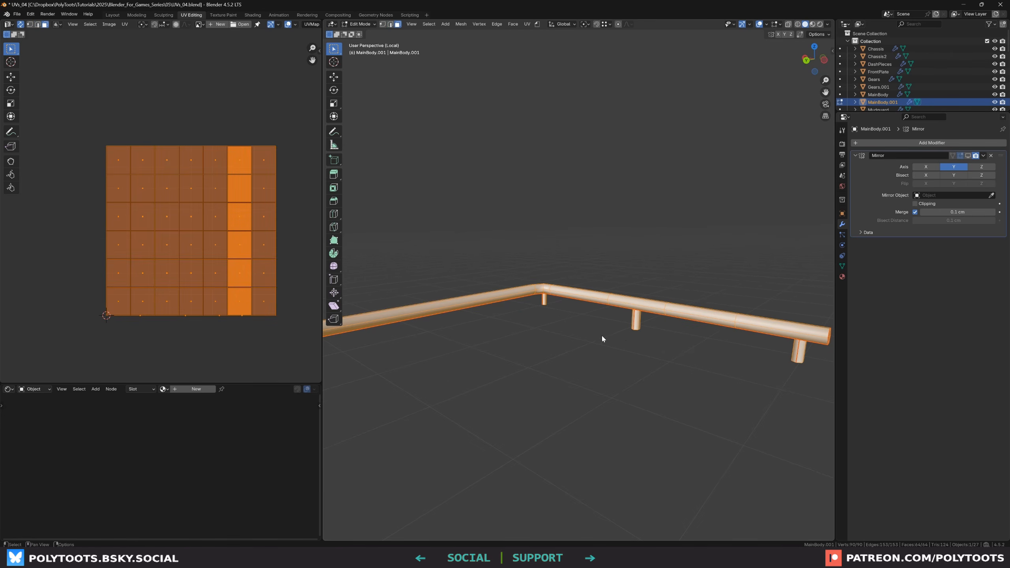
key(u)
click(573, 241)
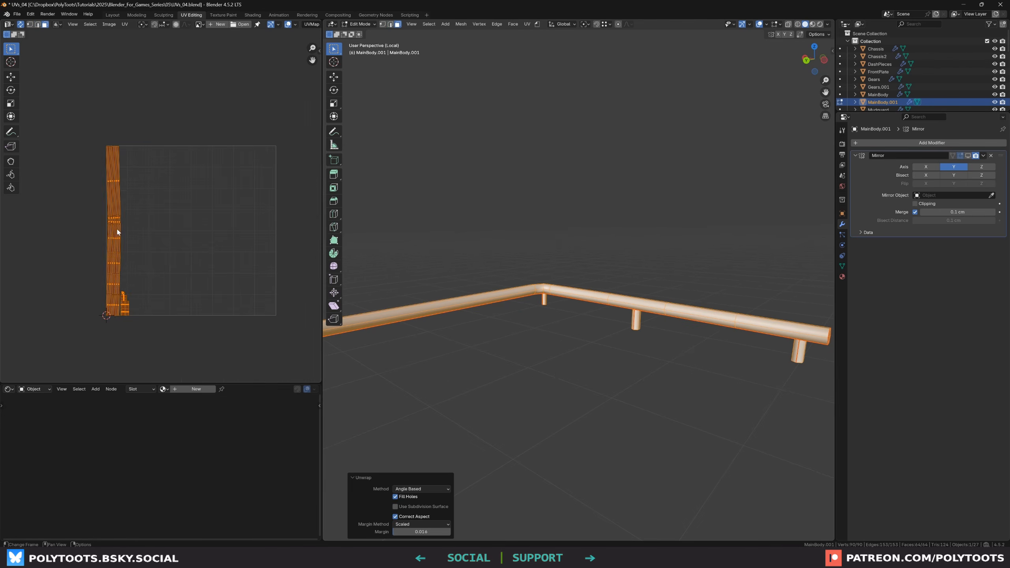
Inspect the railing's UV islands and select the leg islands in the UV editor
scroll(116, 229, up, 4)
click(162, 281)
middle_drag(154, 326, 171, 281)
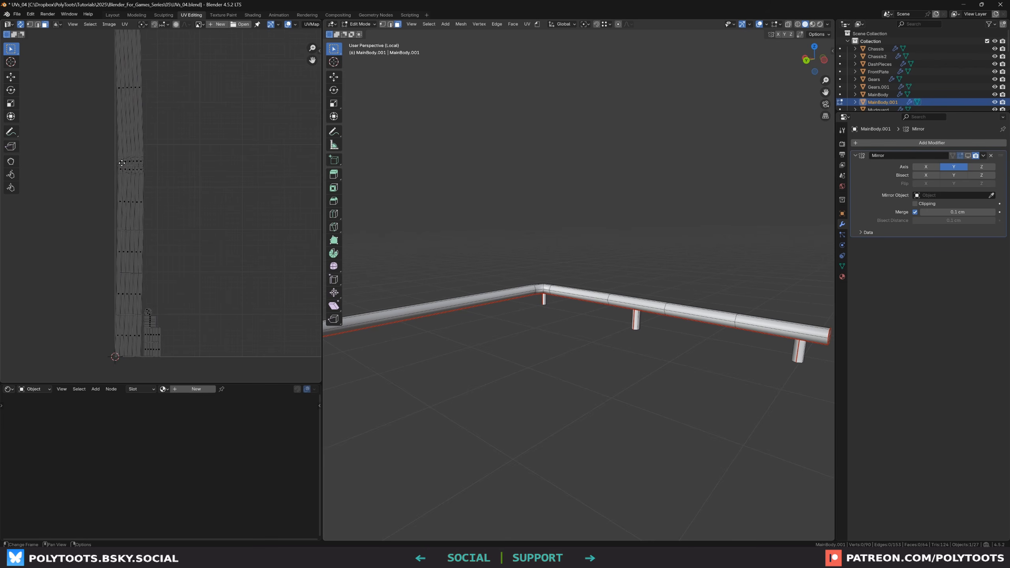
scroll(121, 163, up, 5)
middle_drag(175, 111, 131, 44)
scroll(181, 272, down, 3)
scroll(140, 280, up, 3)
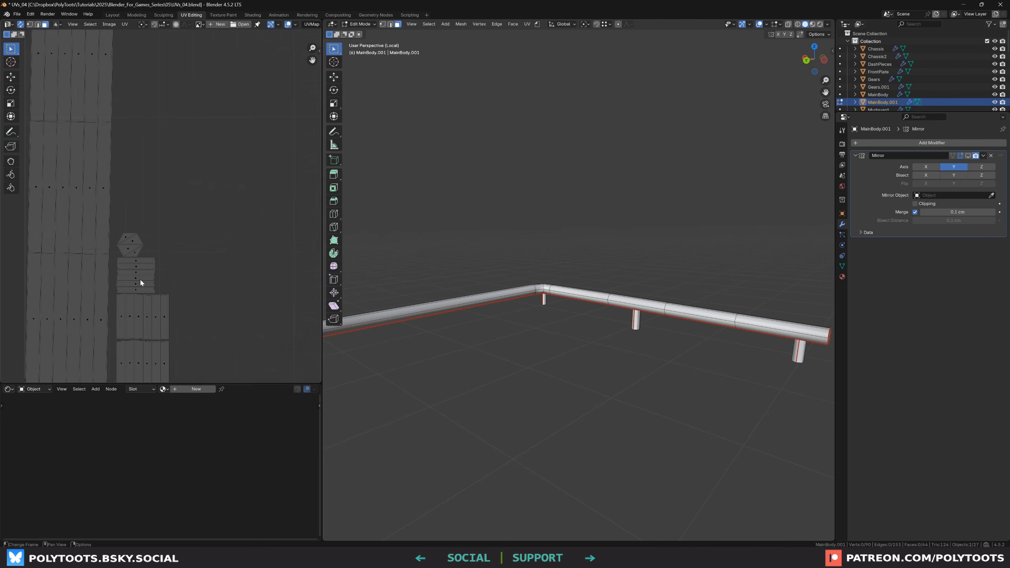
click(132, 245)
click(138, 274)
click(163, 335)
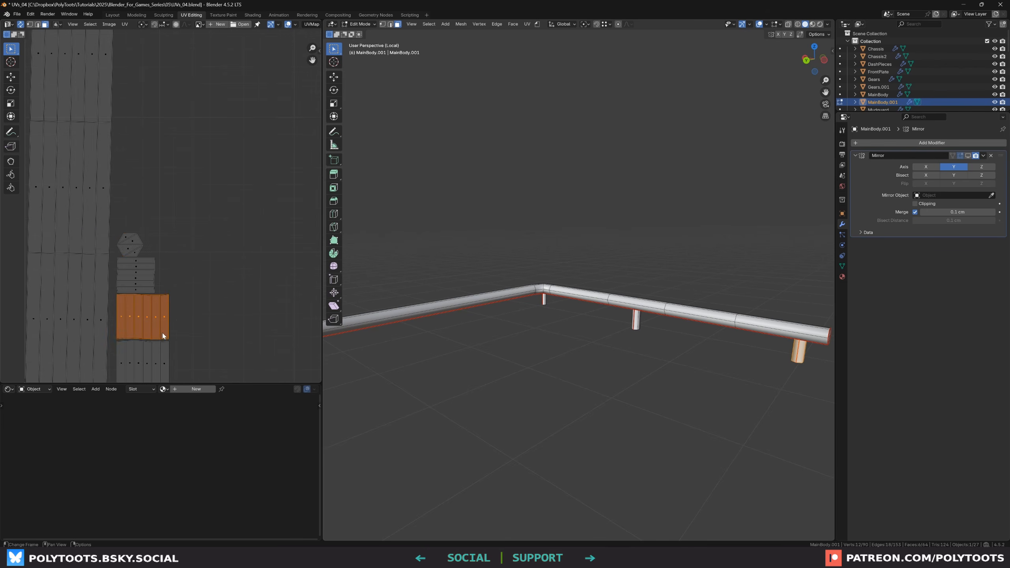
middle_drag(162, 335, 175, 316)
click(155, 324)
scroll(155, 324, down, 1)
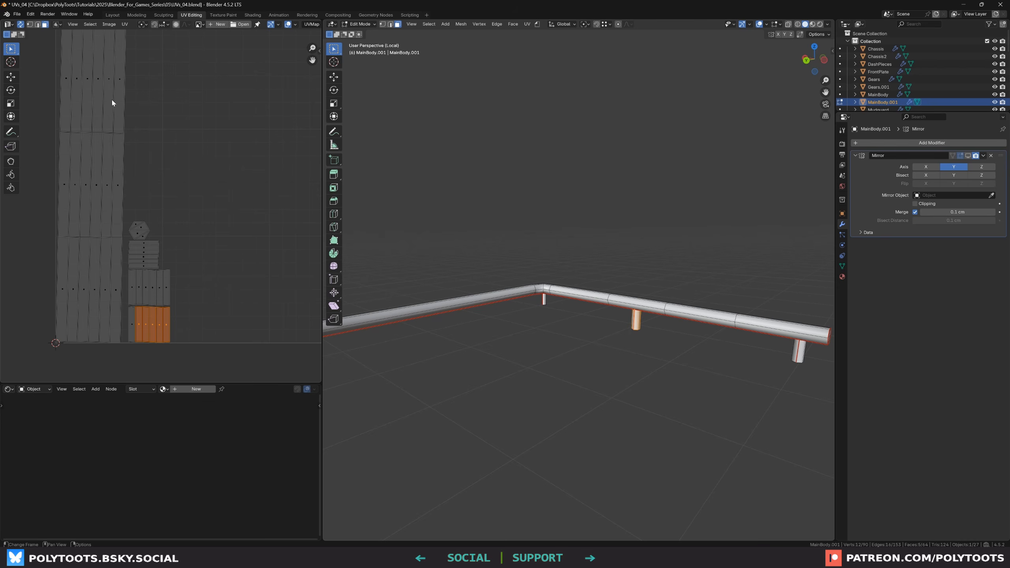
drag(191, 245, 129, 340)
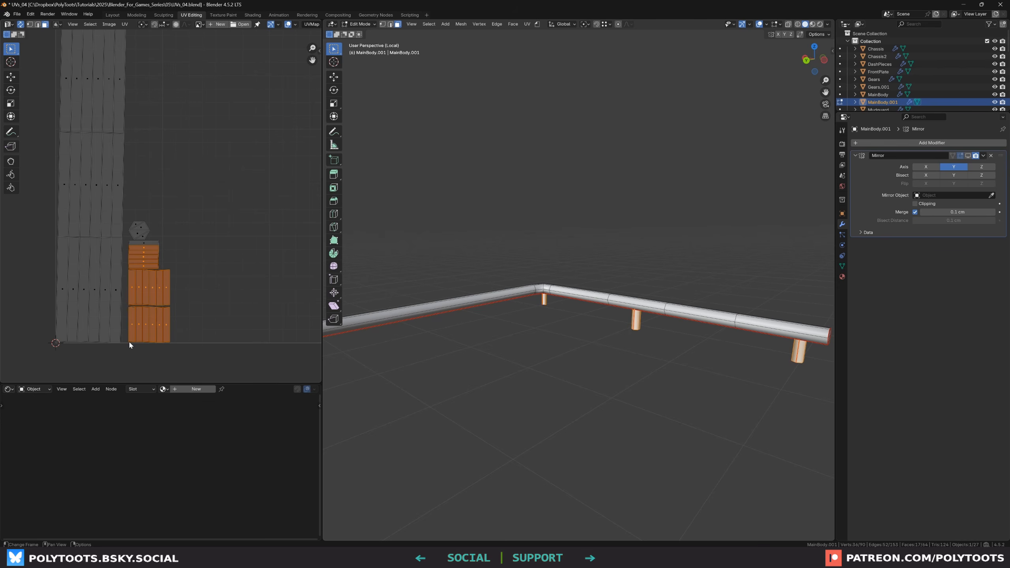
middle_drag(617, 357, 528, 372)
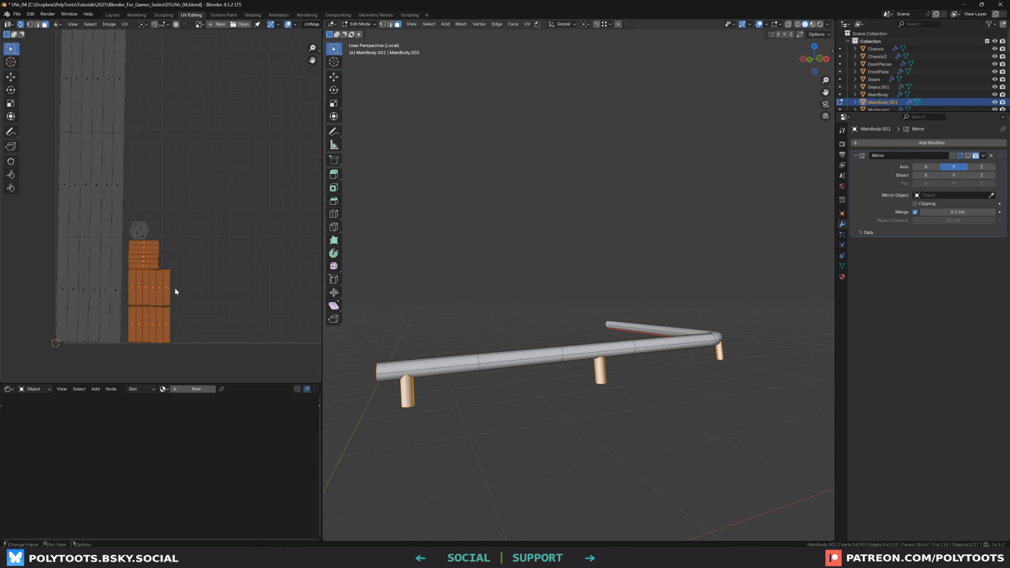
scroll(197, 278, up, 1)
Copy one leg's UV layout and paste it onto the other leg islands
key(b)
drag(196, 264, 139, 283)
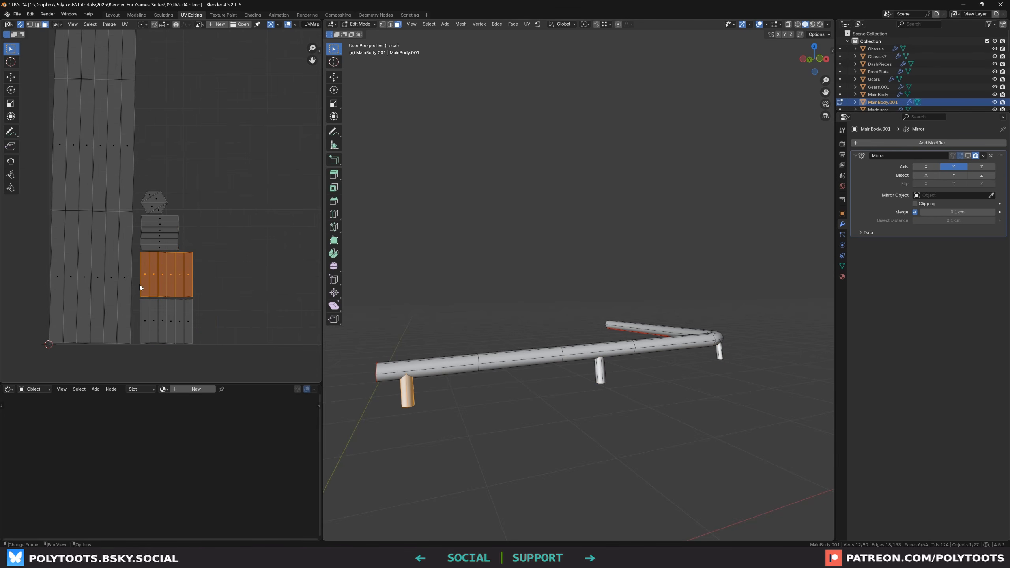
key(ctrl+c)
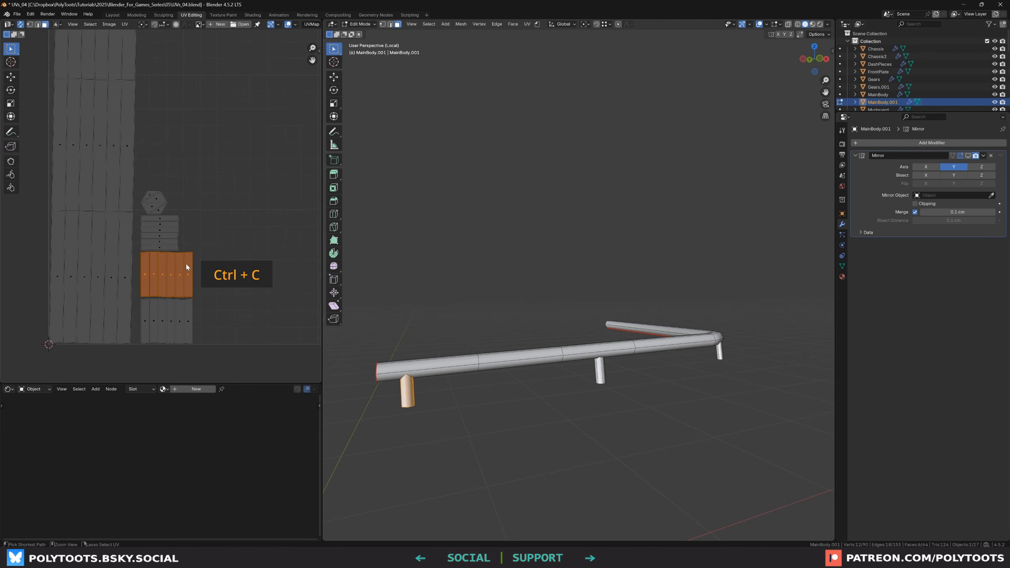
key(b)
drag(185, 216, 139, 248)
key(ctrl+v)
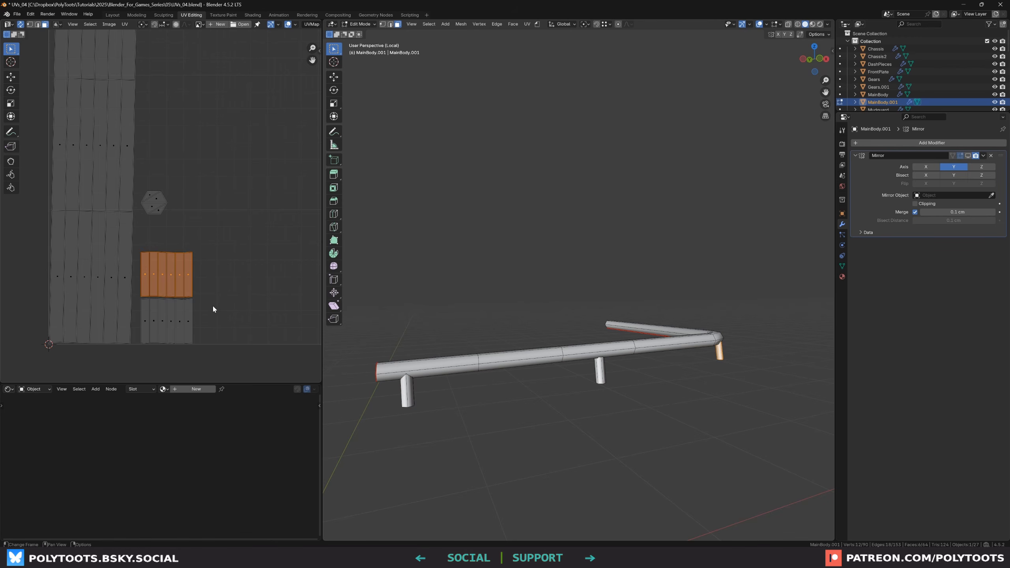
click(159, 319)
key(ctrl+v)
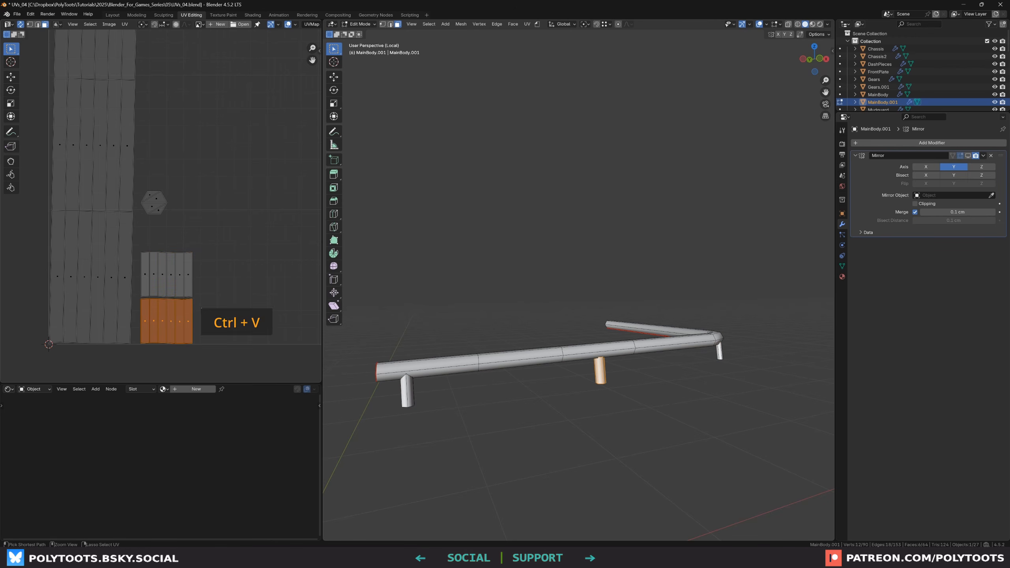
Select the pasted leg islands and move them into place in the UV layout
drag(220, 241, 134, 310)
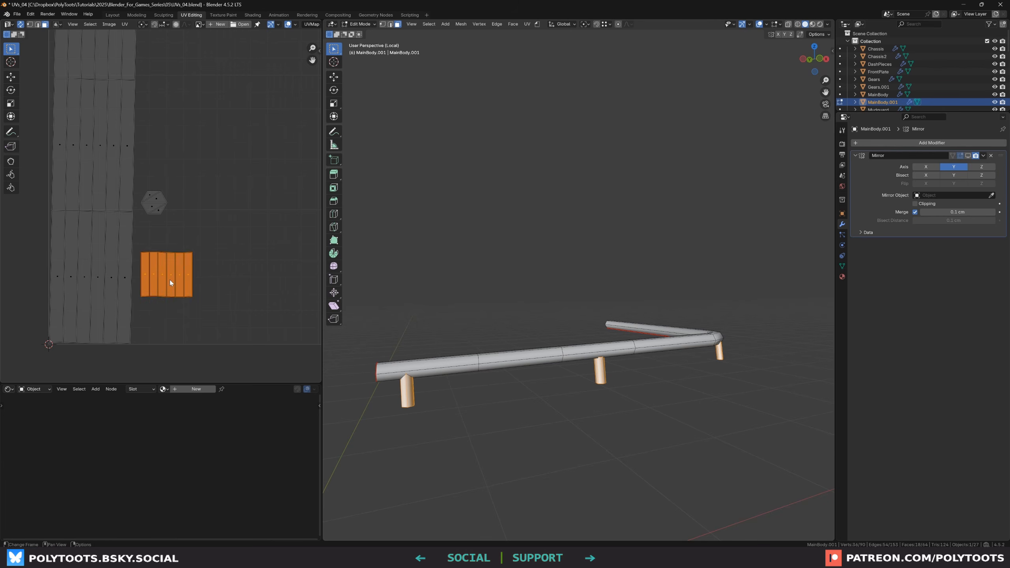
key(g)
click(171, 316)
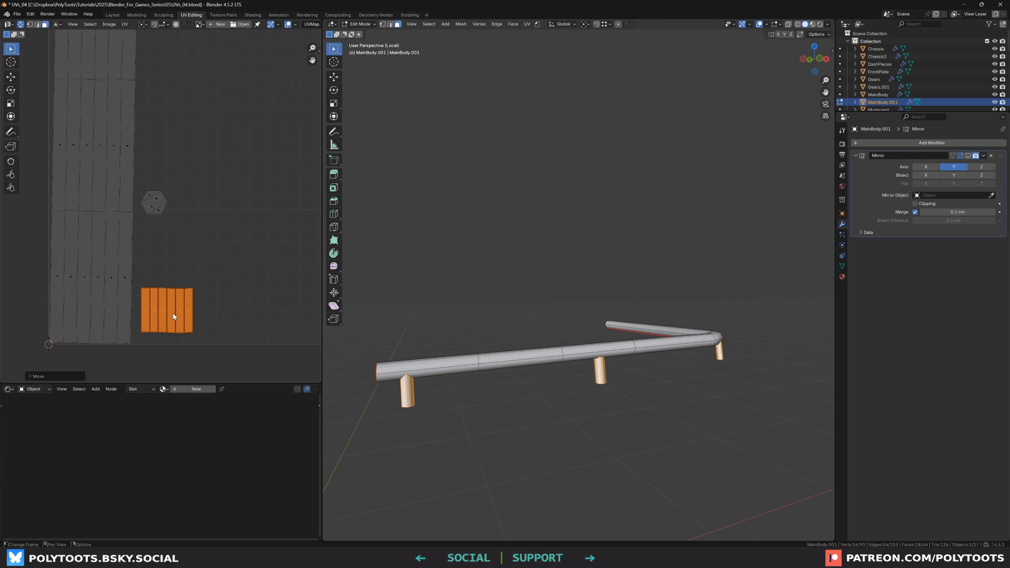
scroll(172, 314, up, 1)
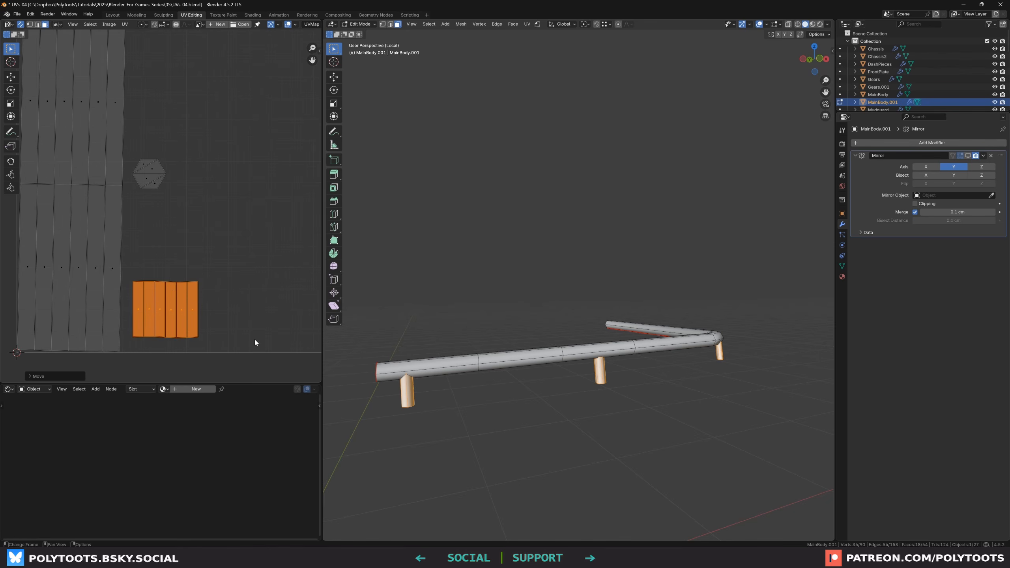
scroll(157, 261, down, 1)
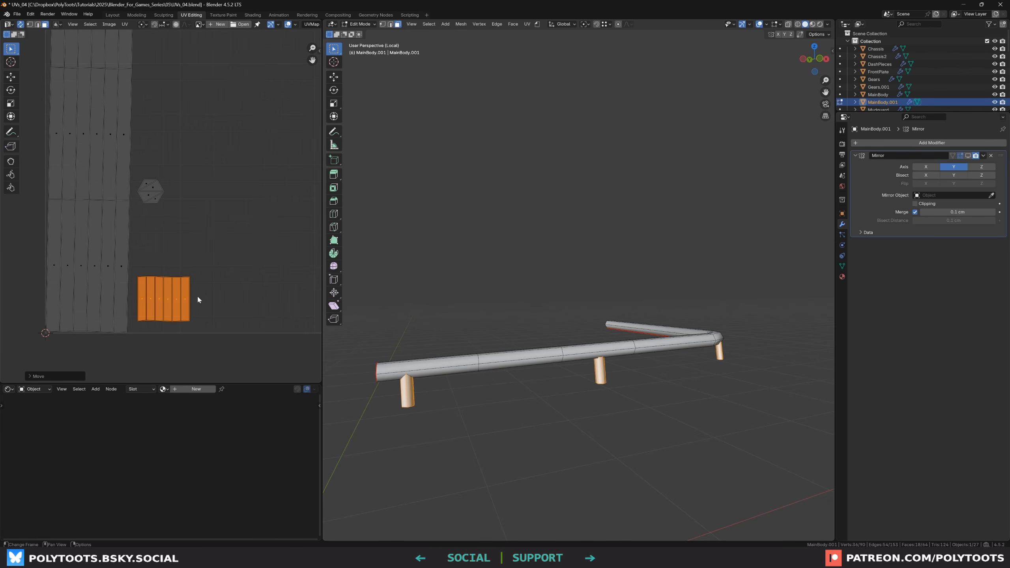
middle_drag(149, 207, 174, 253)
scroll(172, 251, down, 4)
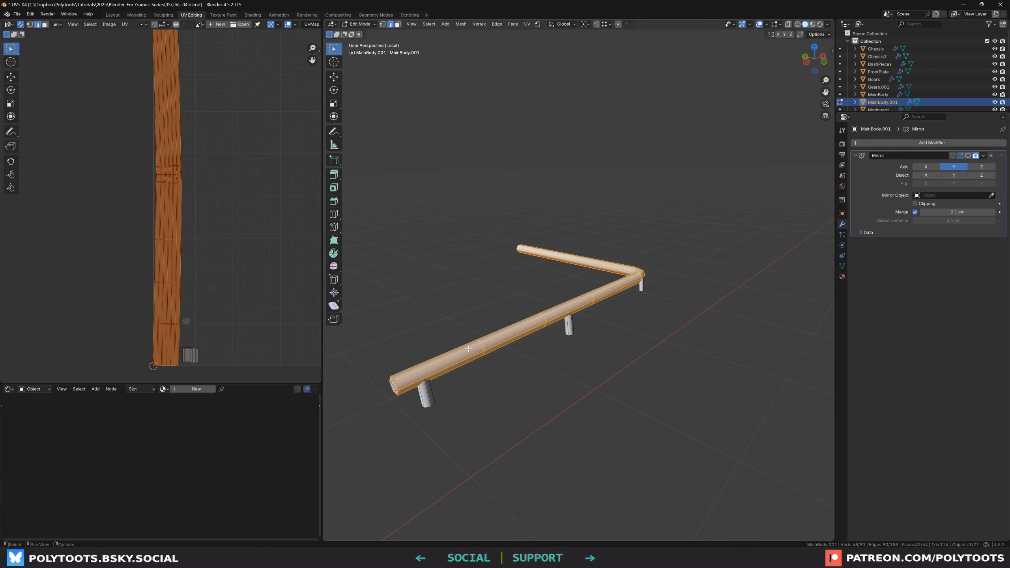
Select faces along the railing's top bar and unwrap them with Follow Active Quads using Length Average edge mode
key(3)
middle_drag(469, 338, 501, 335)
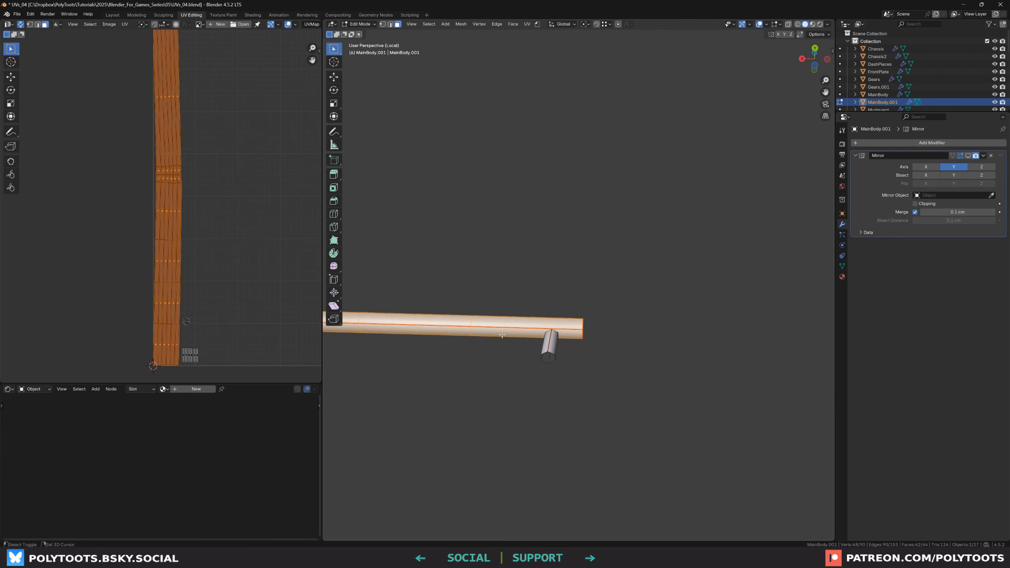
shift+click(502, 335)
shift+click(495, 334)
scroll(494, 334, up, 2)
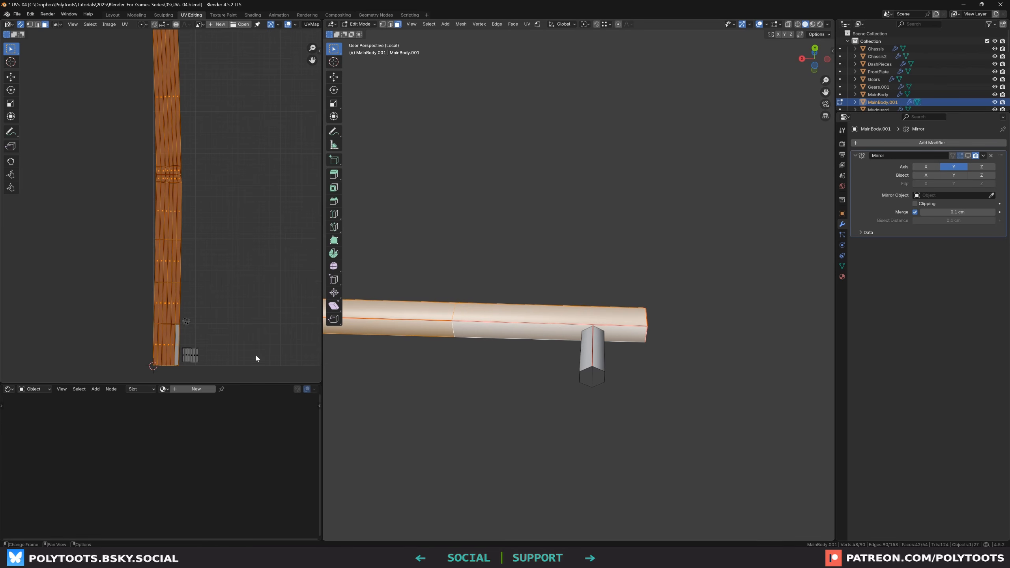
scroll(182, 319, up, 3)
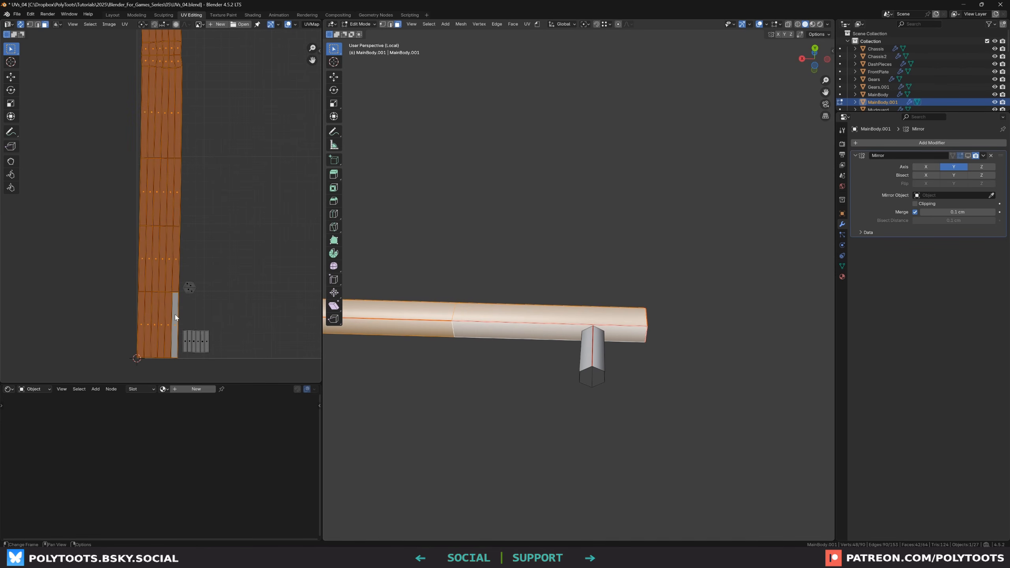
key(u)
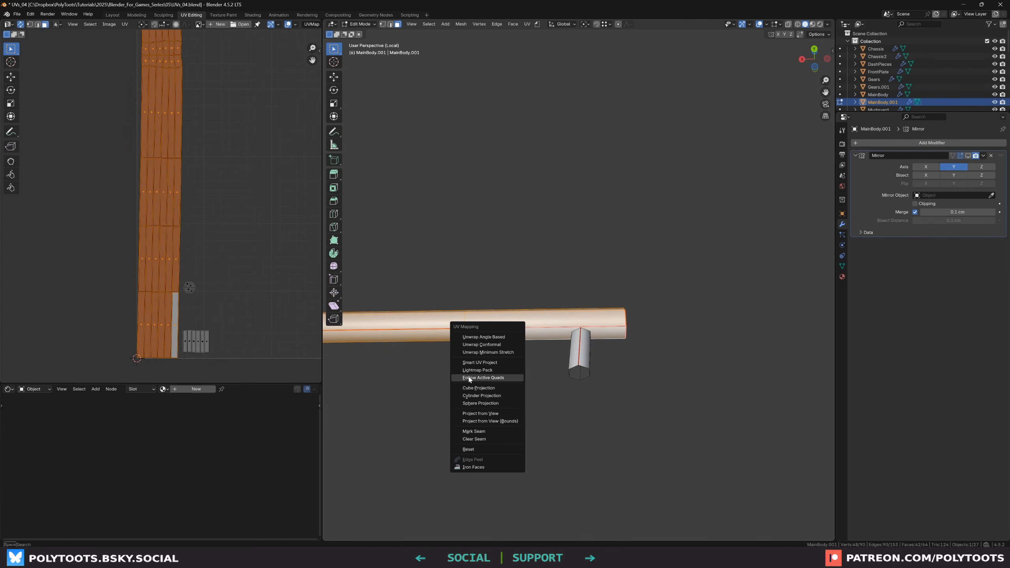
click(499, 378)
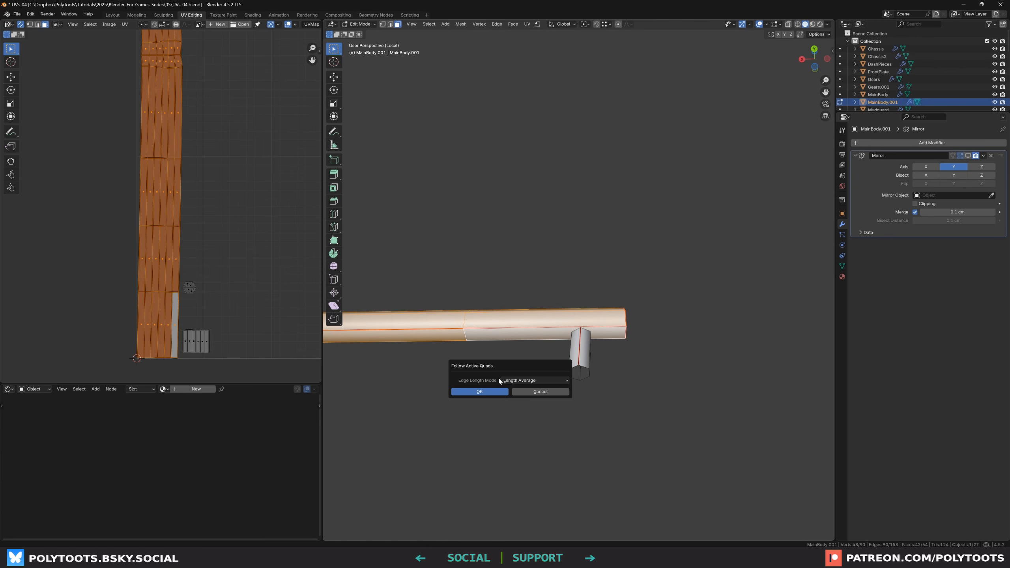
click(515, 381)
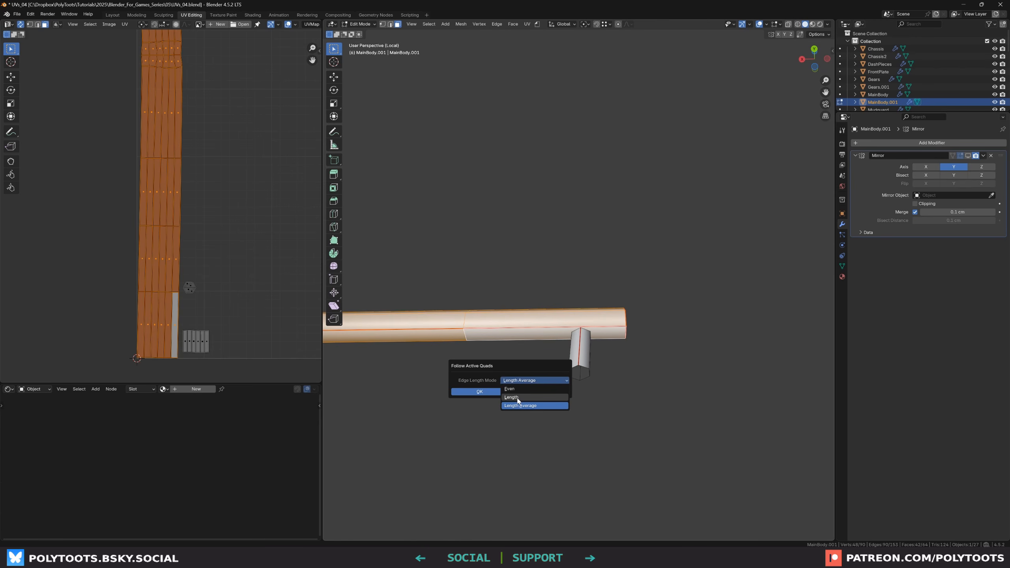
click(512, 405)
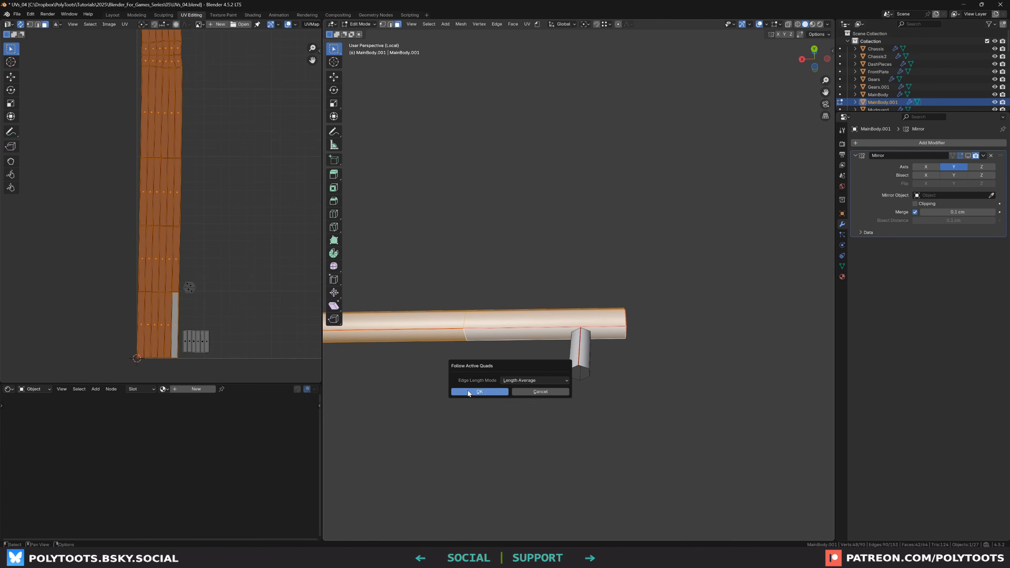
click(480, 392)
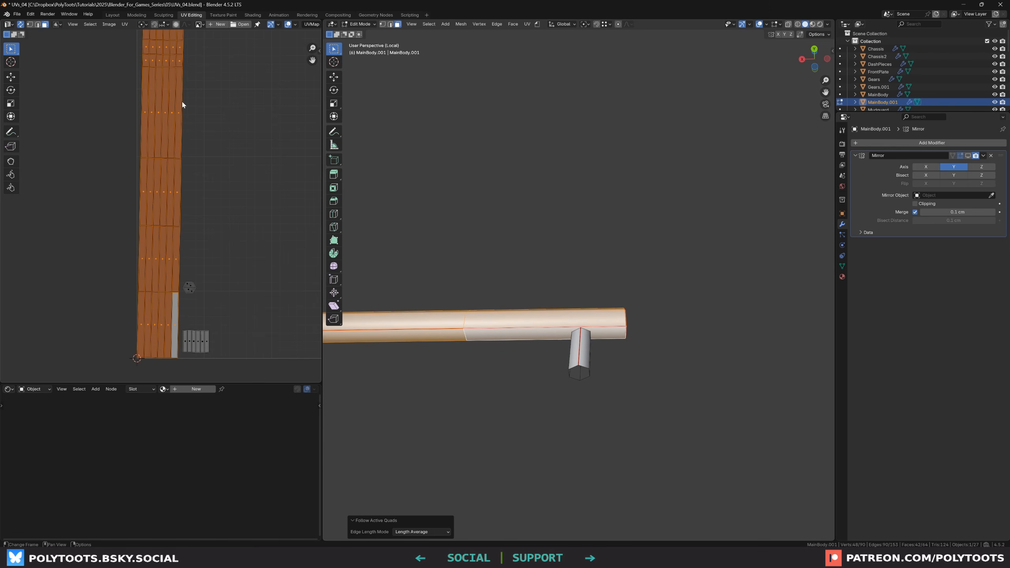
Rotate the railing's straightened UV island slightly and shift it along X
scroll(155, 49, down, 3)
middle_drag(160, 50, 166, 111)
middle_drag(200, 228, 202, 216)
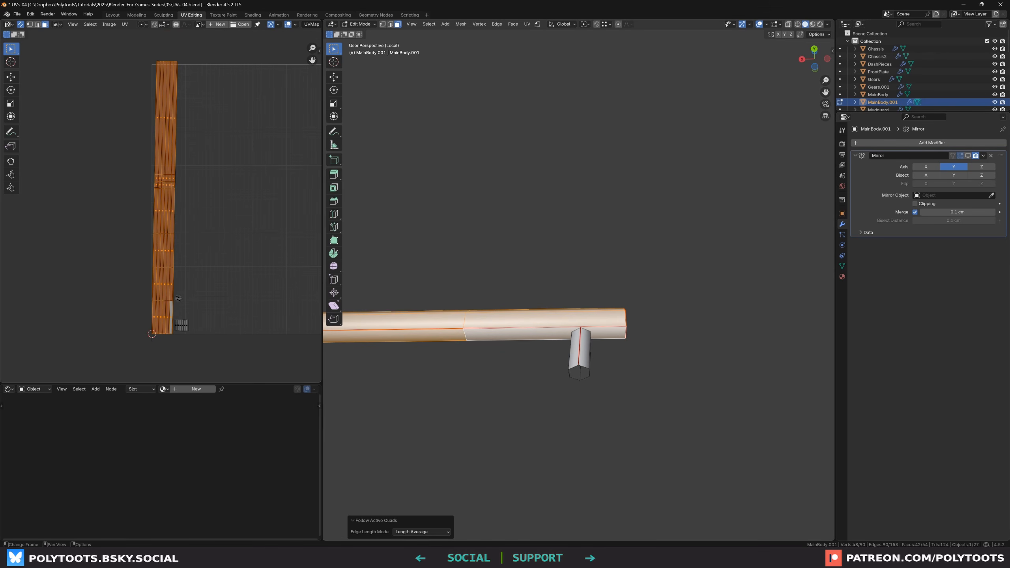
key(r)
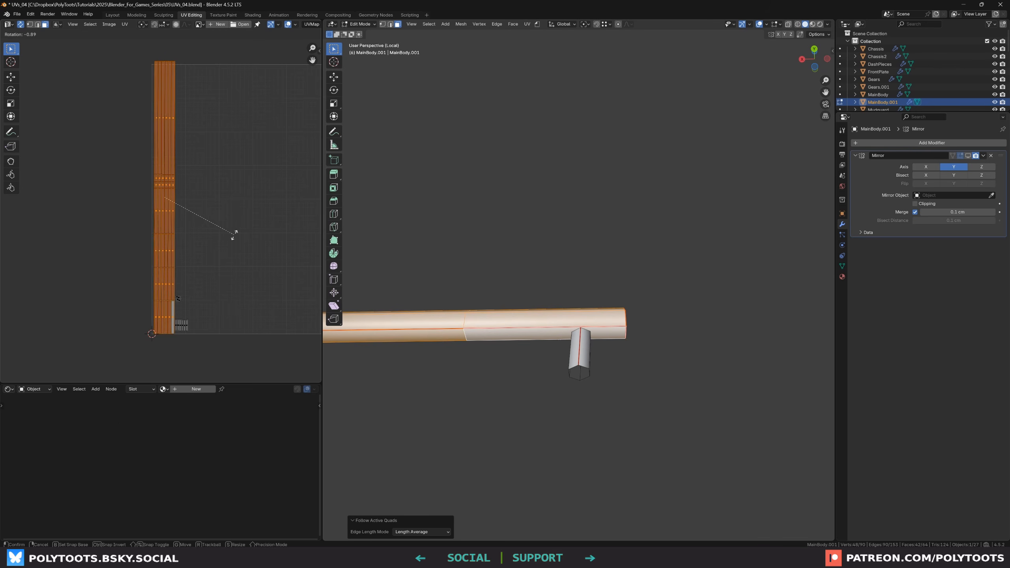
click(232, 229)
scroll(163, 173, up, 4)
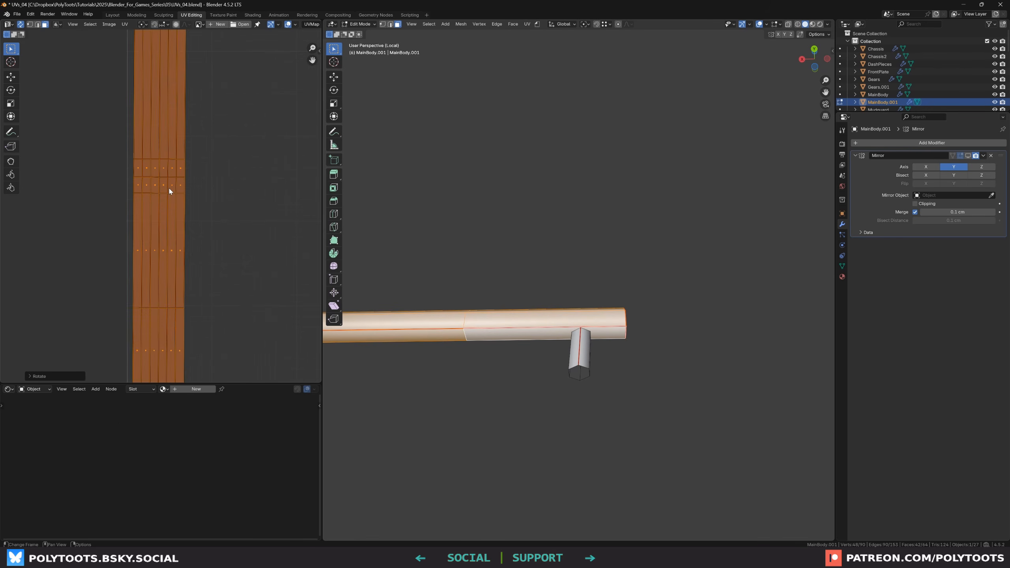
key(g)
key(x)
click(167, 187)
Apply Align Rotation to the railing's UV island with the Auto method
scroll(194, 186, down, 2)
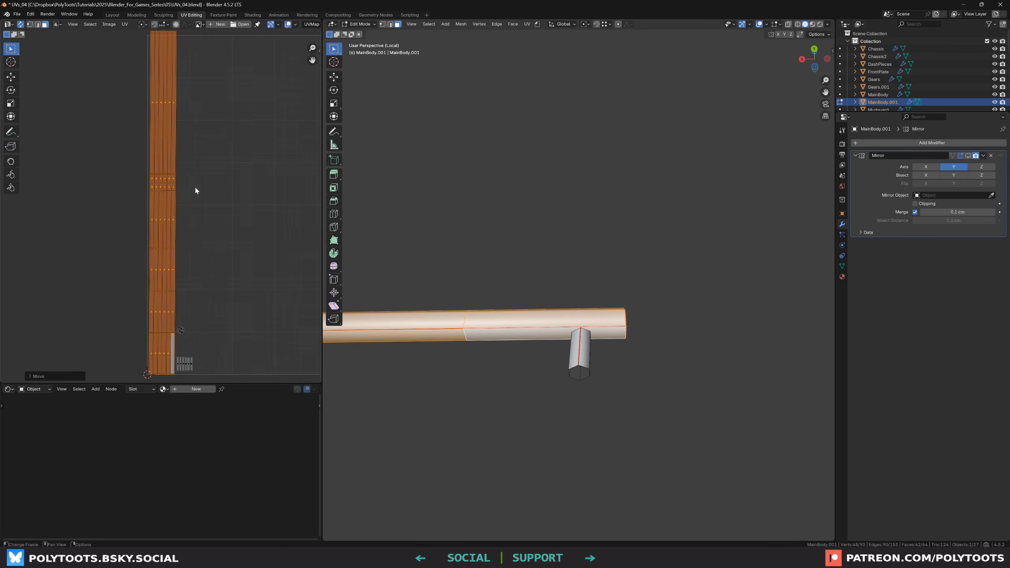
click(124, 24)
click(174, 212)
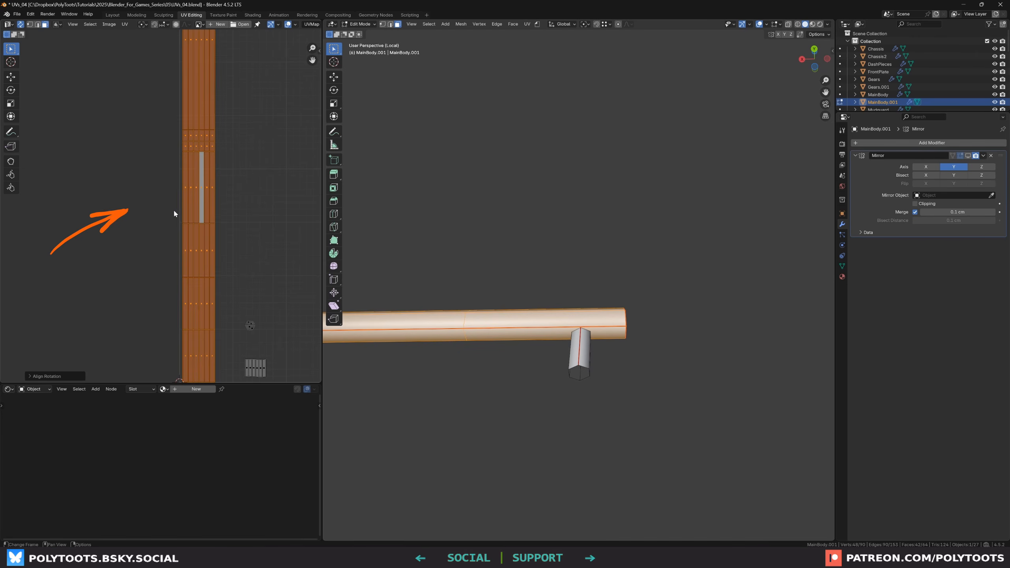
click(51, 376)
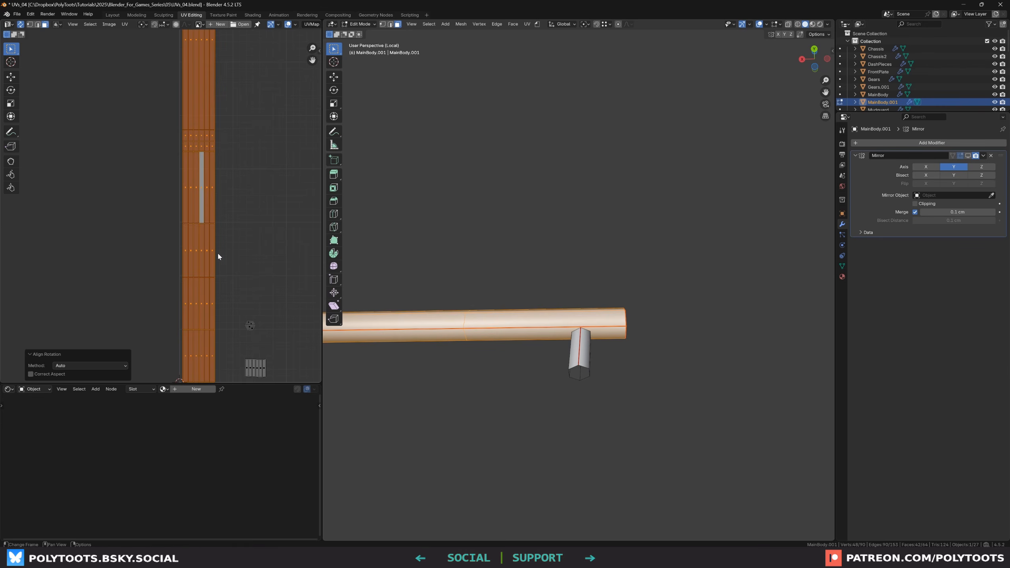
Select all railing UVs and move them along X by about -0.66
click(164, 203)
scroll(167, 193, up, 4)
middle_drag(233, 196, 210, 218)
key(a)
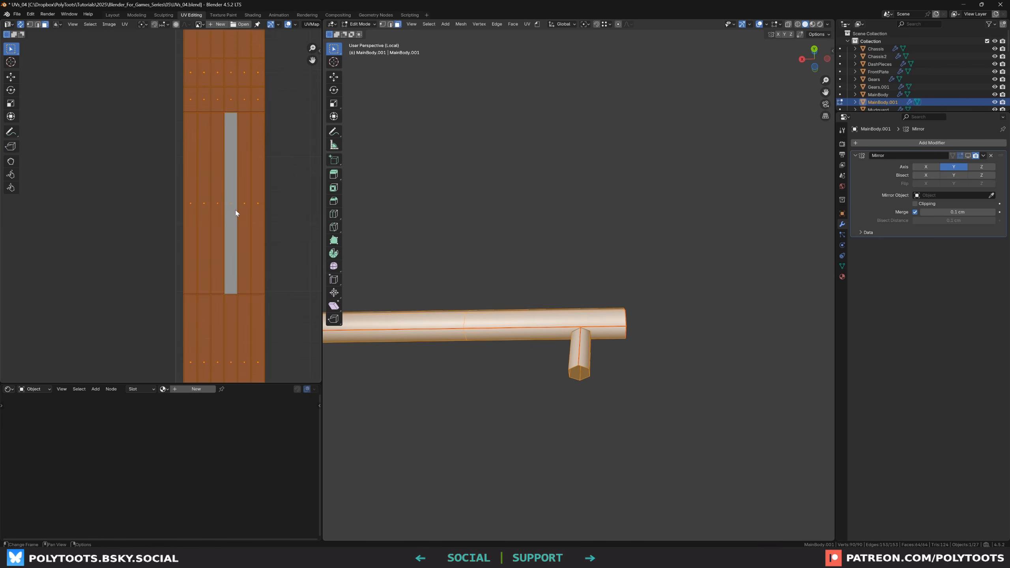
key(g)
key(x)
click(186, 123)
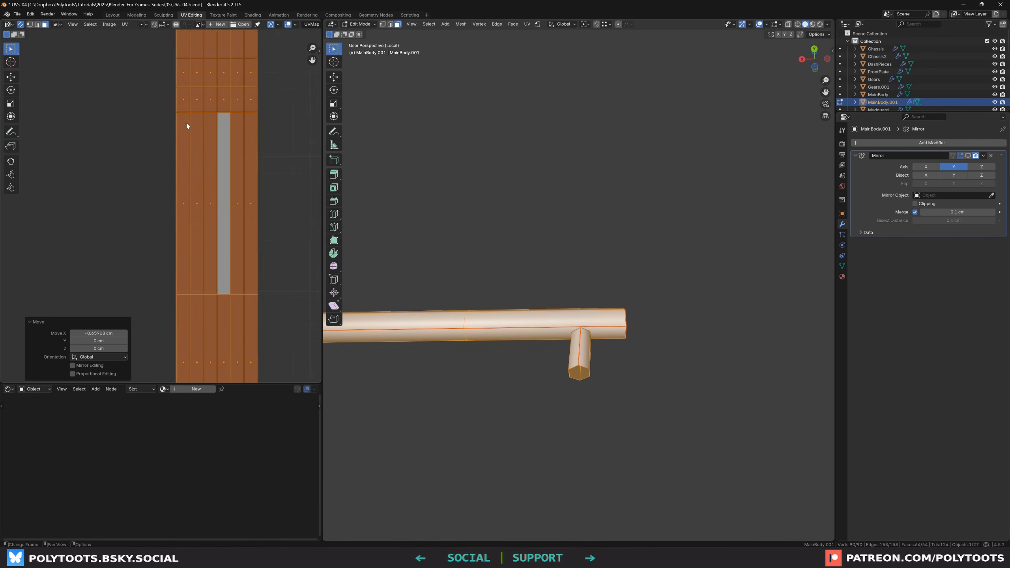
Box-select the small leg islands and move them next to the railing strip
scroll(184, 100, down, 4)
middle_drag(197, 364, 208, 179)
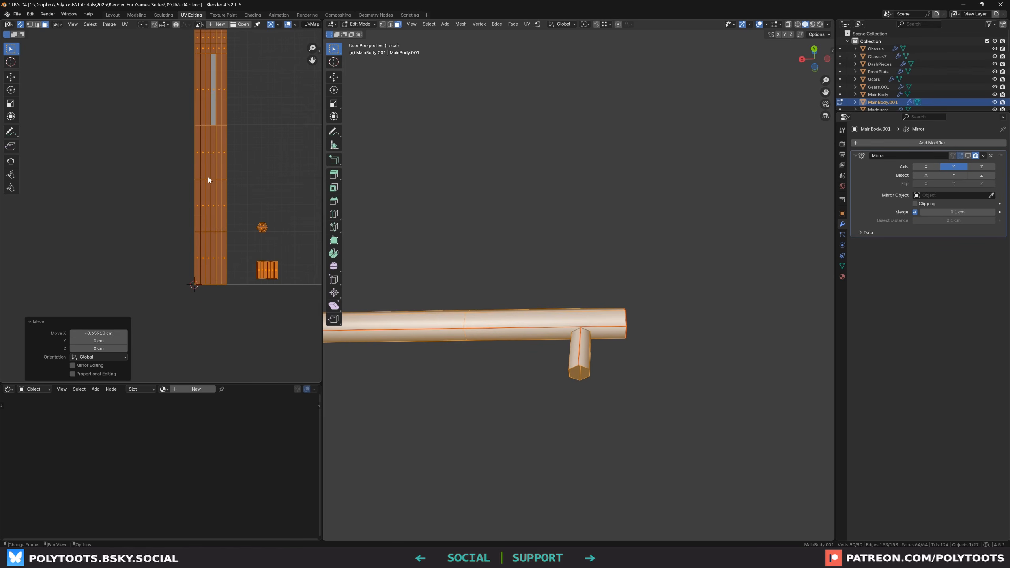
middle_drag(232, 235, 243, 274)
key(alt+a)
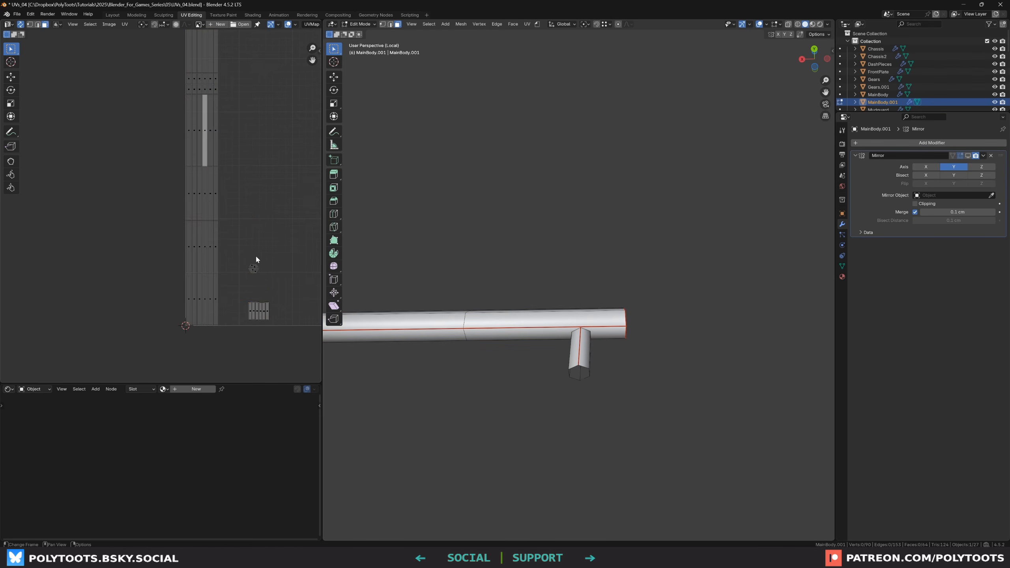
drag(271, 239, 232, 330)
key(g)
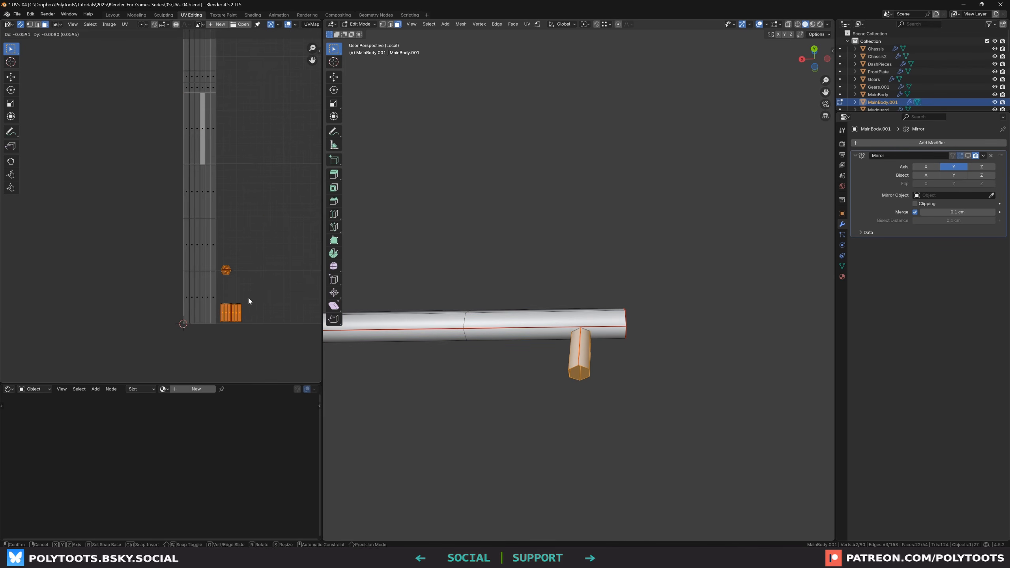
click(247, 297)
Select all railing UV islands and scale them to about 0.917
scroll(251, 254, down, 4)
middle_drag(268, 213, 244, 237)
key(a)
key(s)
click(261, 242)
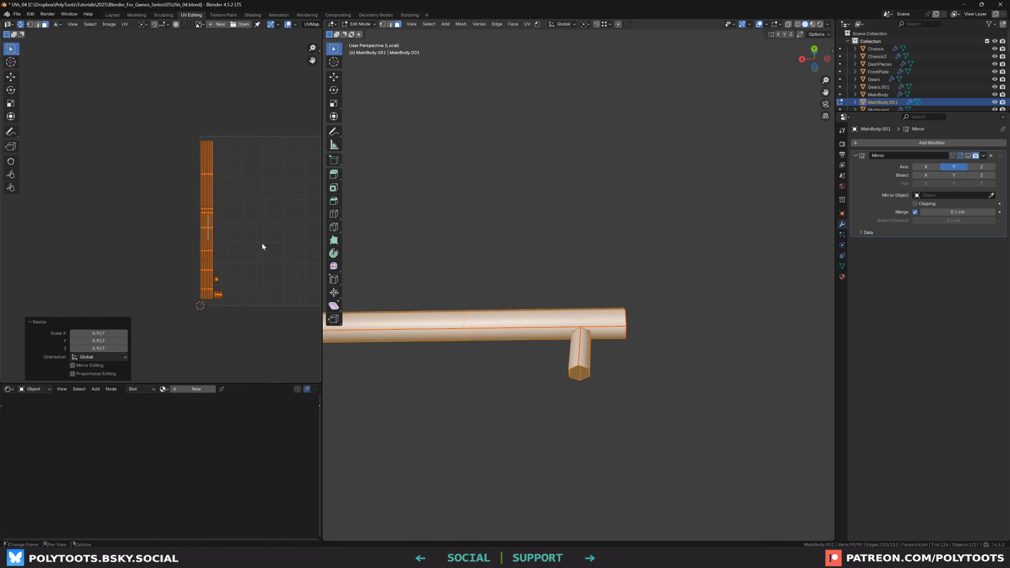
Move all railing UV islands into place inside the UV tile, then deselect them
key(g)
click(266, 244)
scroll(265, 247, up, 1)
middle_drag(266, 247, 246, 243)
key(alt+a)
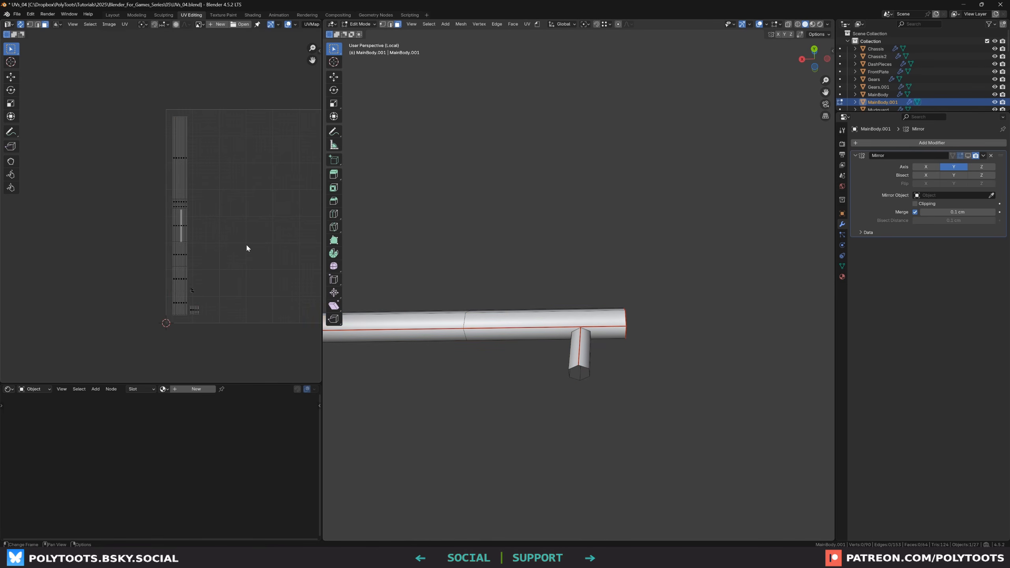
Leave local view and select all the jeep's objects
scroll(470, 299, down, 2)
middle_drag(471, 299, 437, 329)
key(slash)
scroll(442, 347, down, 2)
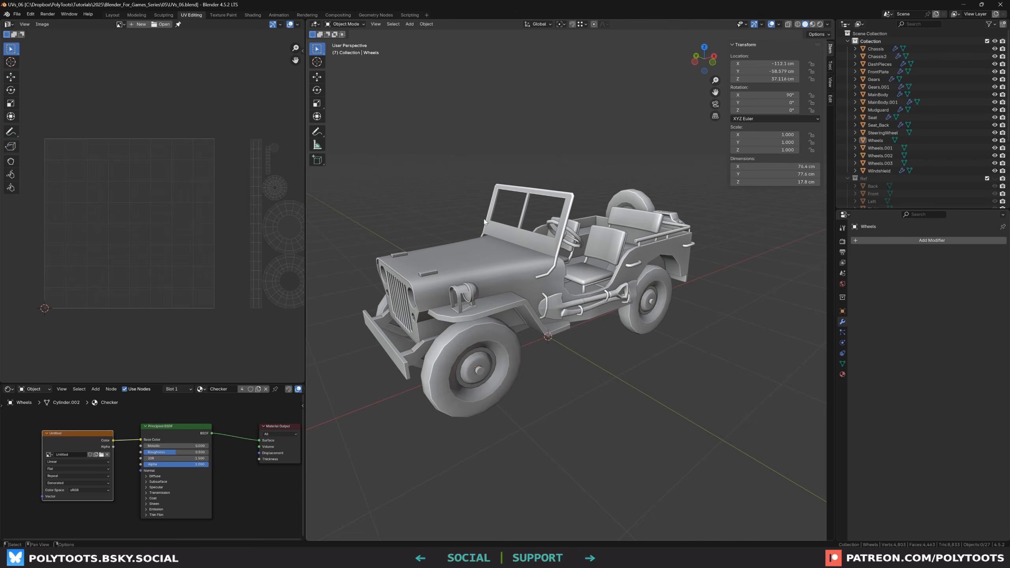
key(a)
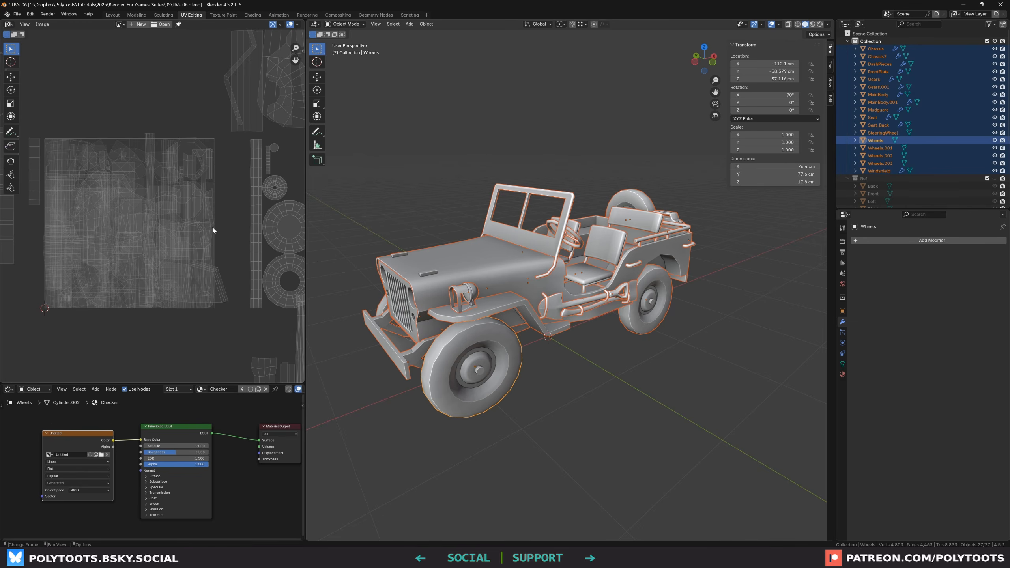
Examine the combined UV layout of all the jeep's objects
scroll(203, 214, down, 4)
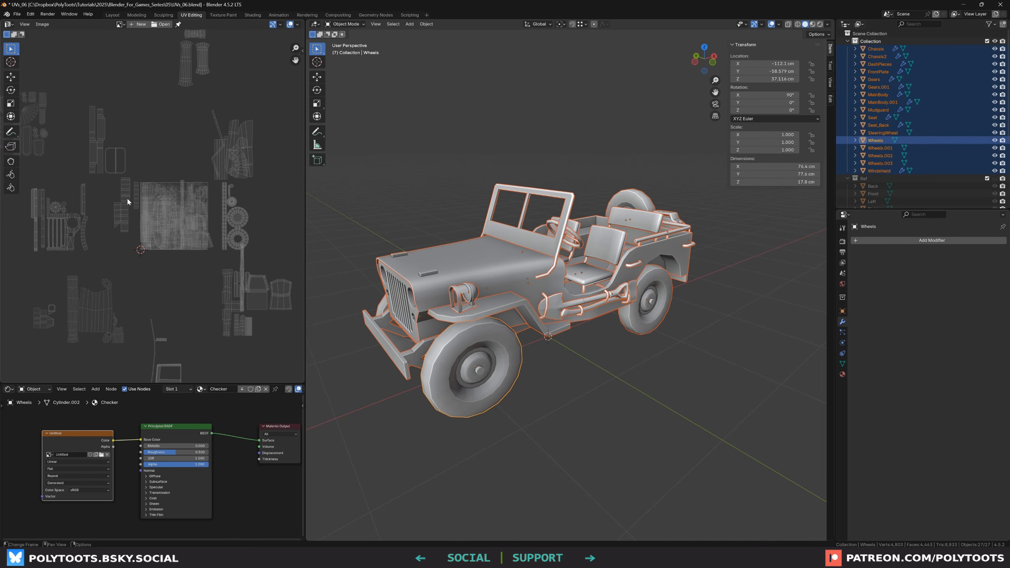
middle_drag(128, 198, 158, 204)
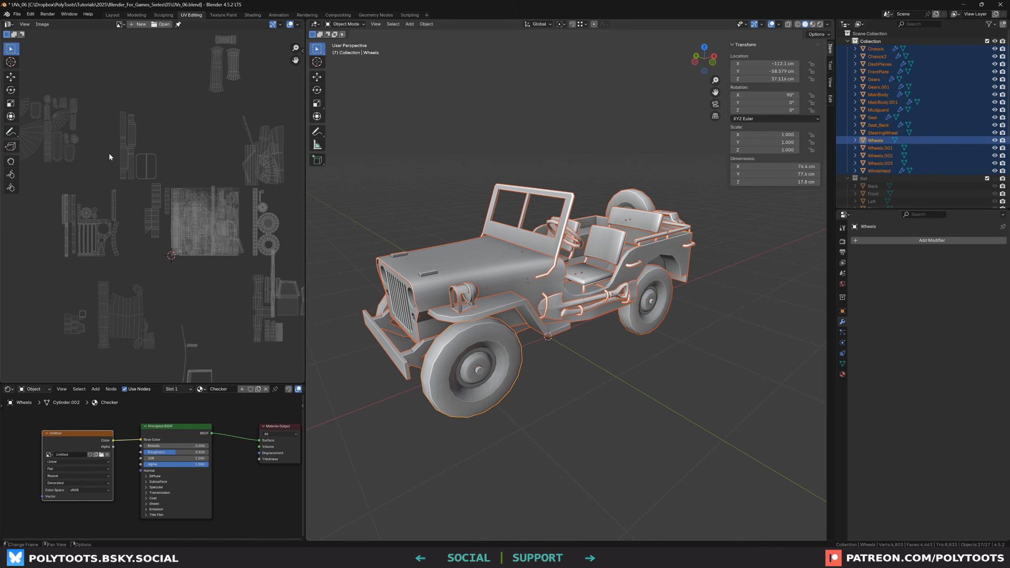
scroll(131, 157, up, 1)
scroll(164, 199, up, 1)
middle_drag(231, 246, 150, 230)
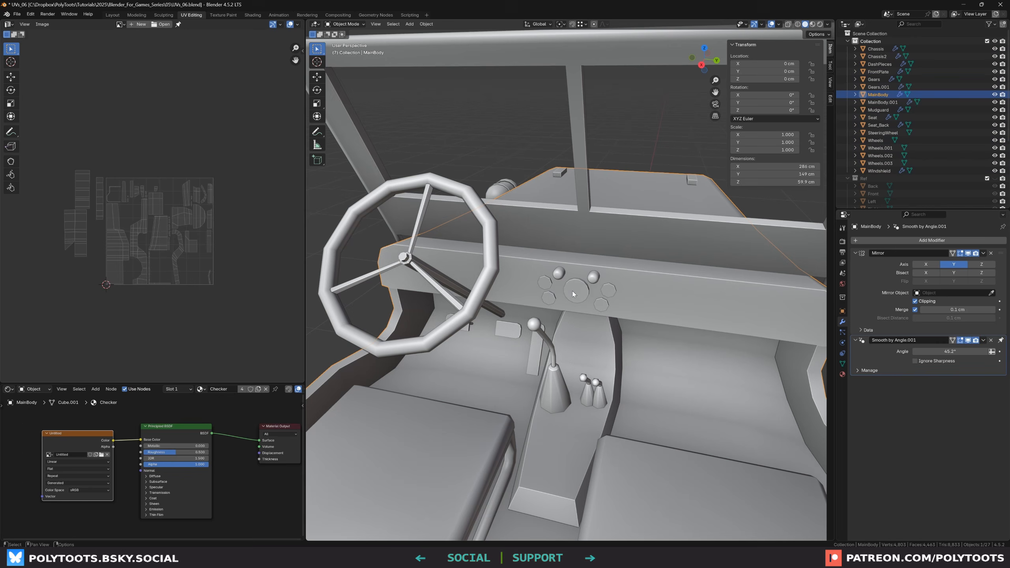
Select the dashboard pieces and move their UV islands below the UV tile
shift+click(587, 290)
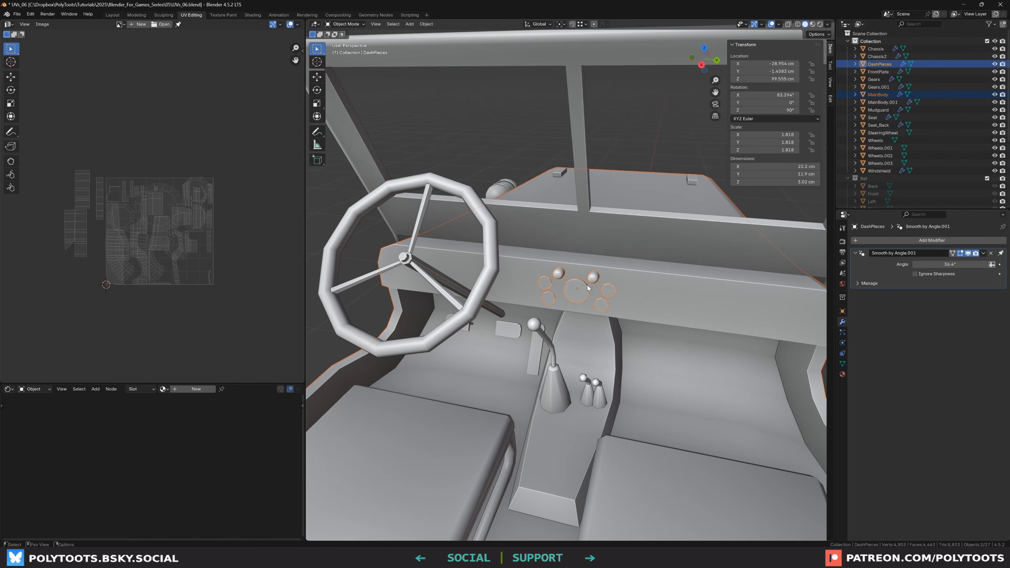
key(Tab)
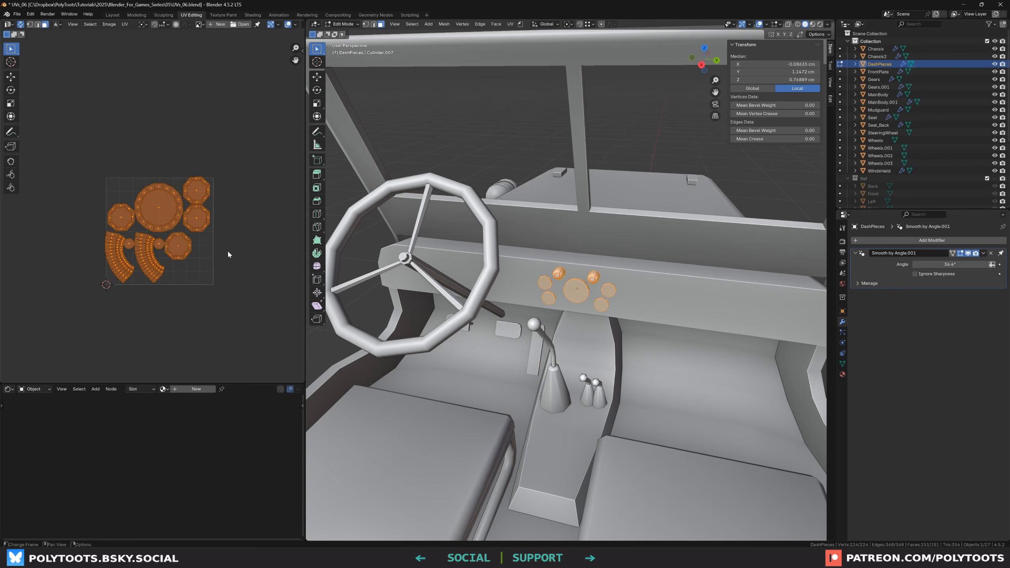
key(g)
click(214, 348)
key(Tab)
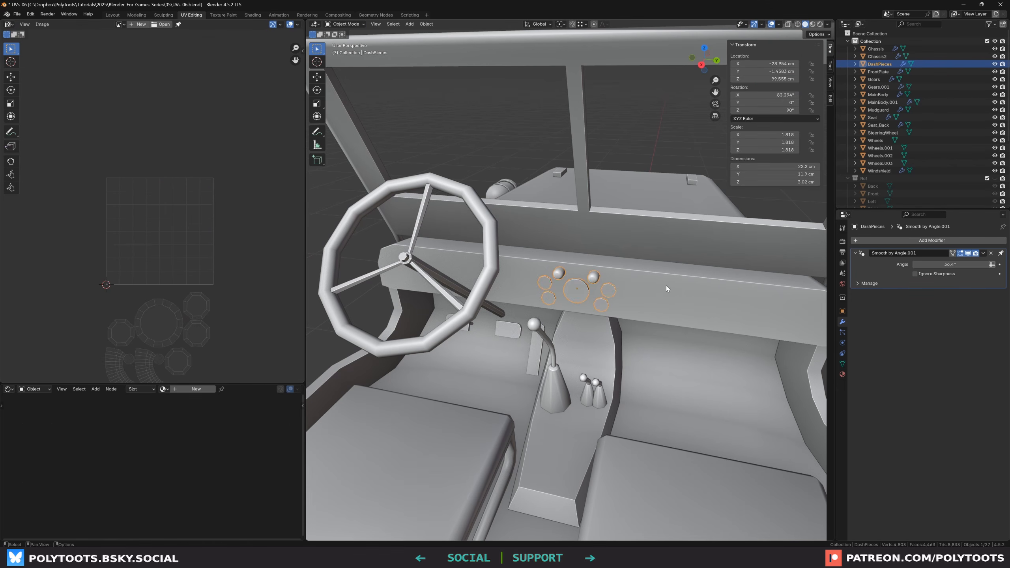
Select the chassis and examine its scale values in the transform panel
shift+click(562, 311)
middle_drag(185, 333, 184, 256)
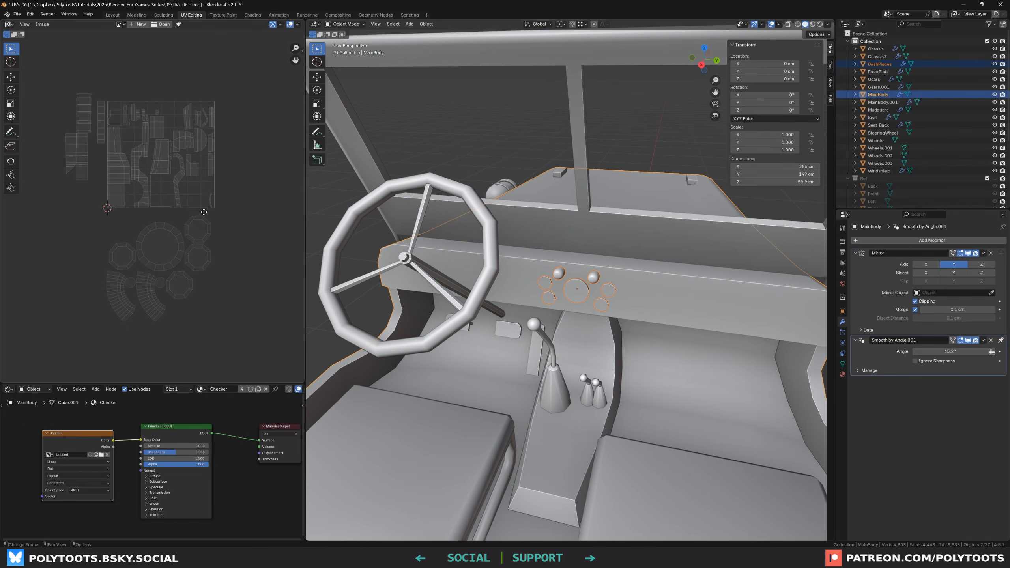
scroll(183, 256, up, 1)
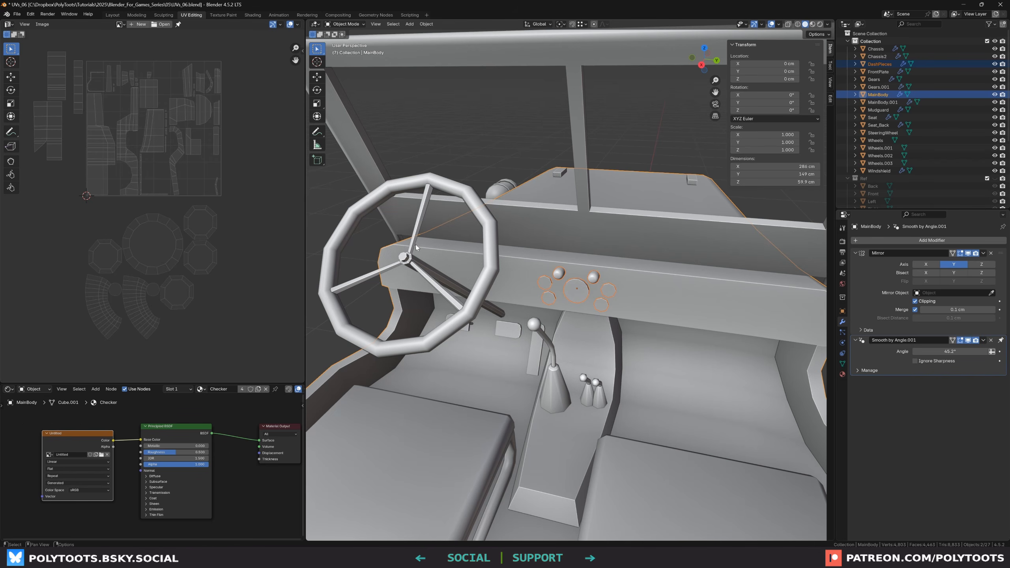
middle_drag(534, 164, 640, 250)
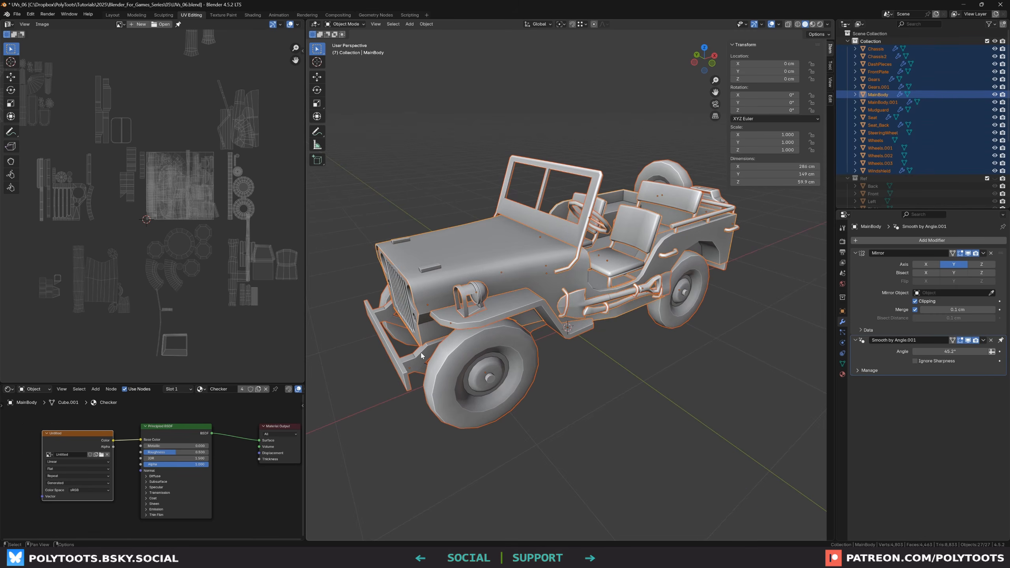
click(421, 355)
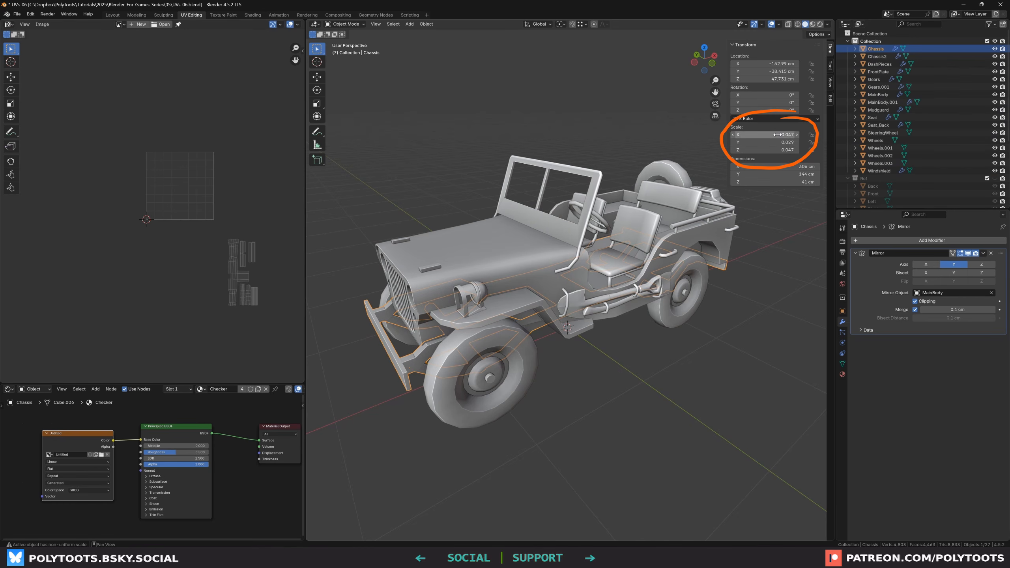
mouse_move(664, 193)
middle_down()
mouse_move(612, 224)
mouse_move(632, 219)
middle_up()
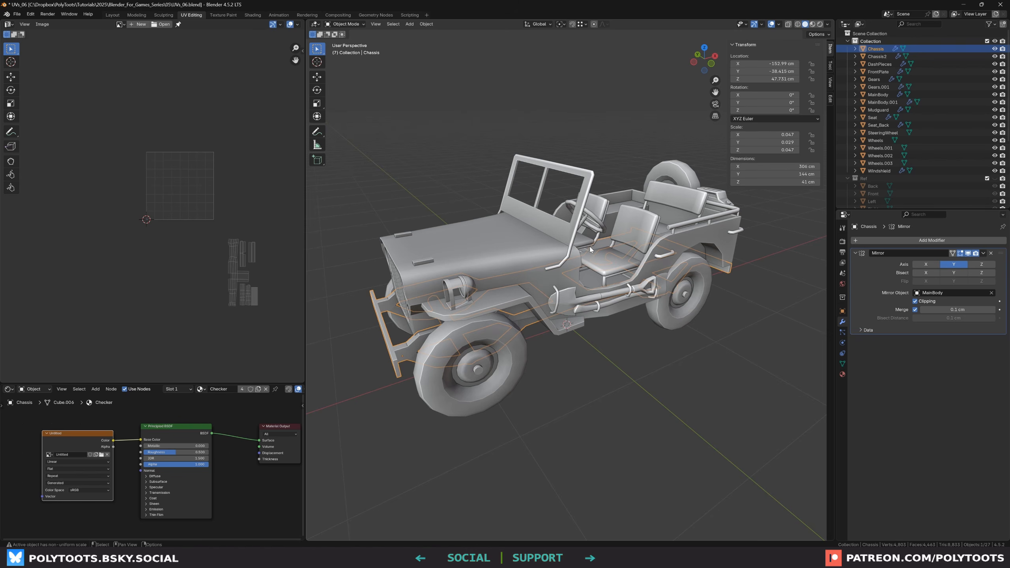
middle_drag(488, 295, 657, 297)
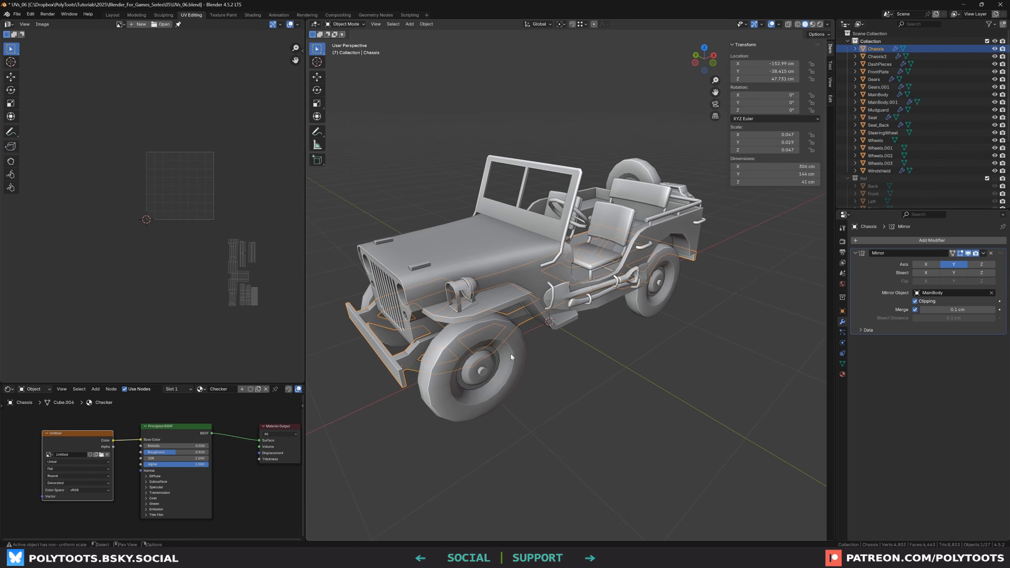
Select every object except the four wheels and apply their scale
key(a)
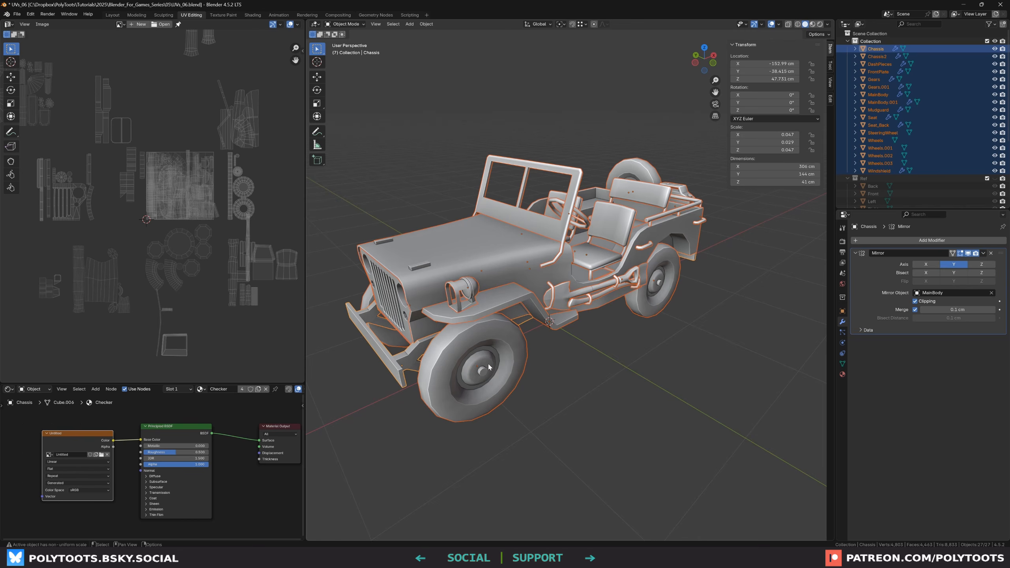
click(489, 368)
shift+click(656, 309)
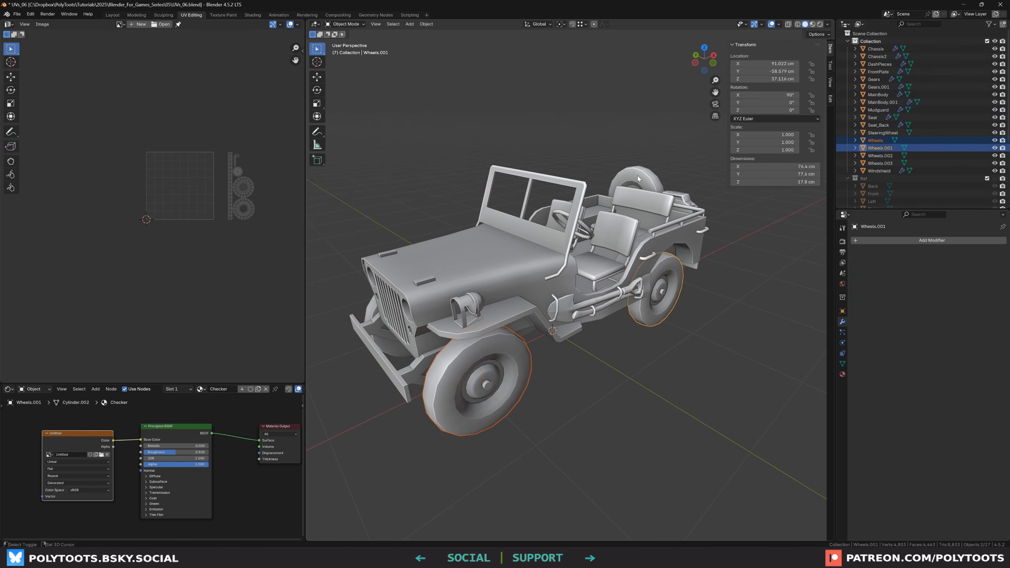
shift+click(637, 178)
middle_drag(637, 178, 370, 350)
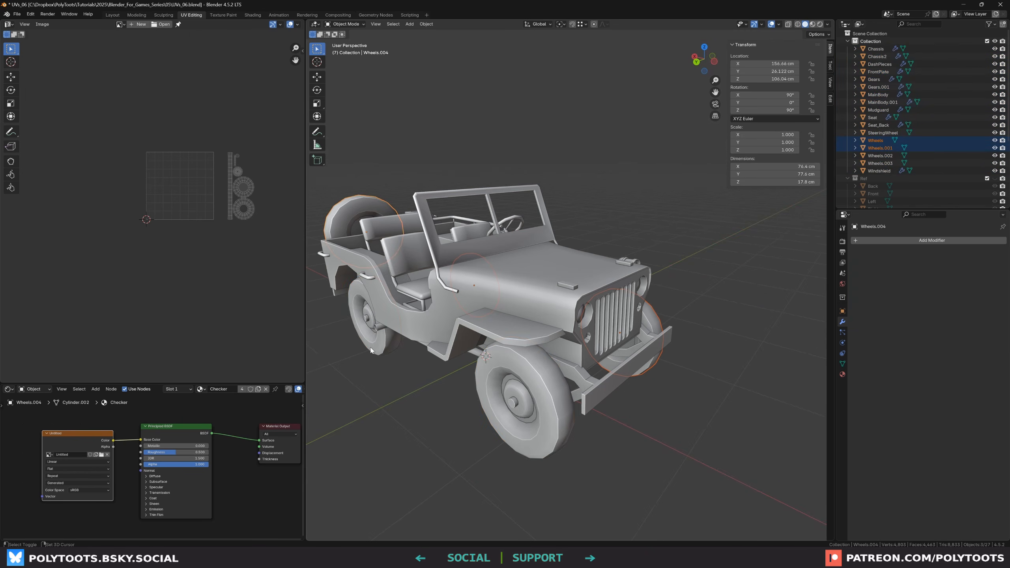
shift+click(370, 350)
shift+click(486, 396)
middle_drag(485, 396, 508, 393)
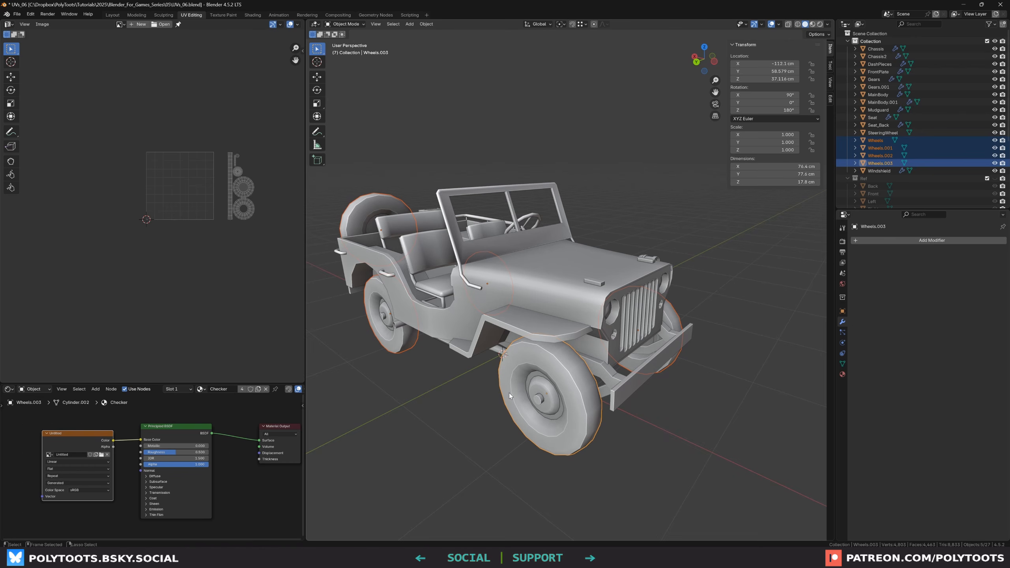
key(ctrl+i)
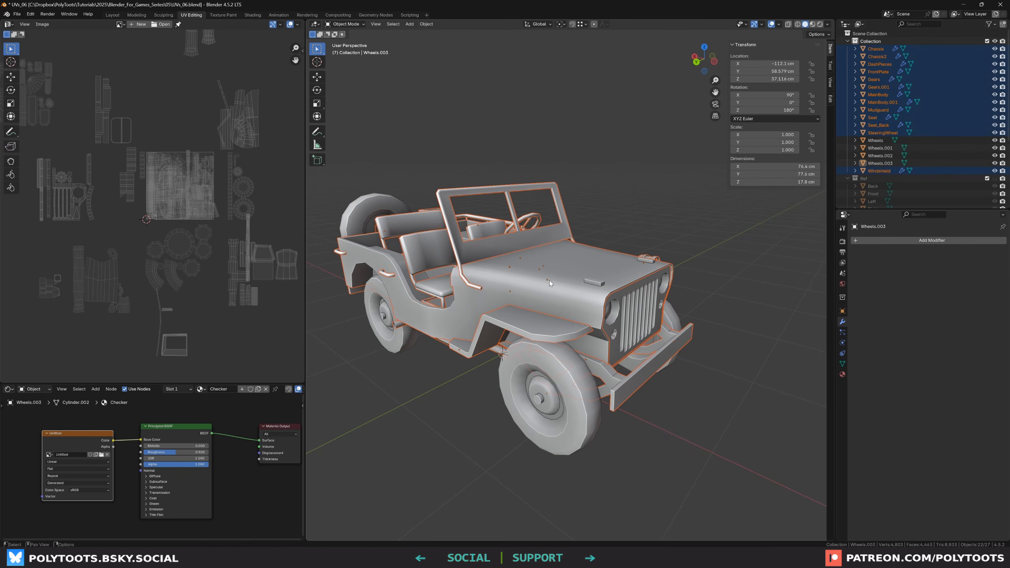
key(ctrl+a)
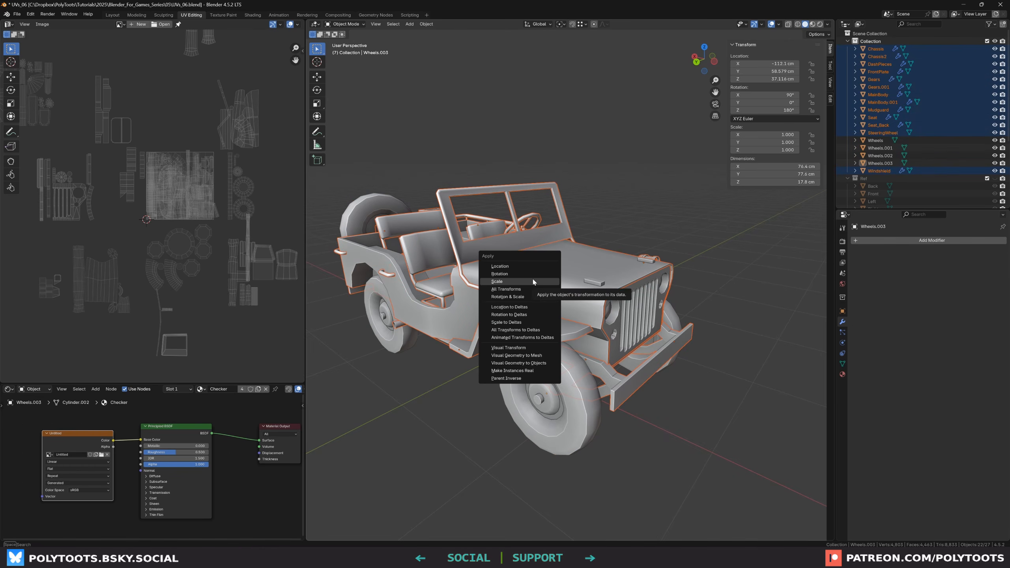
click(533, 281)
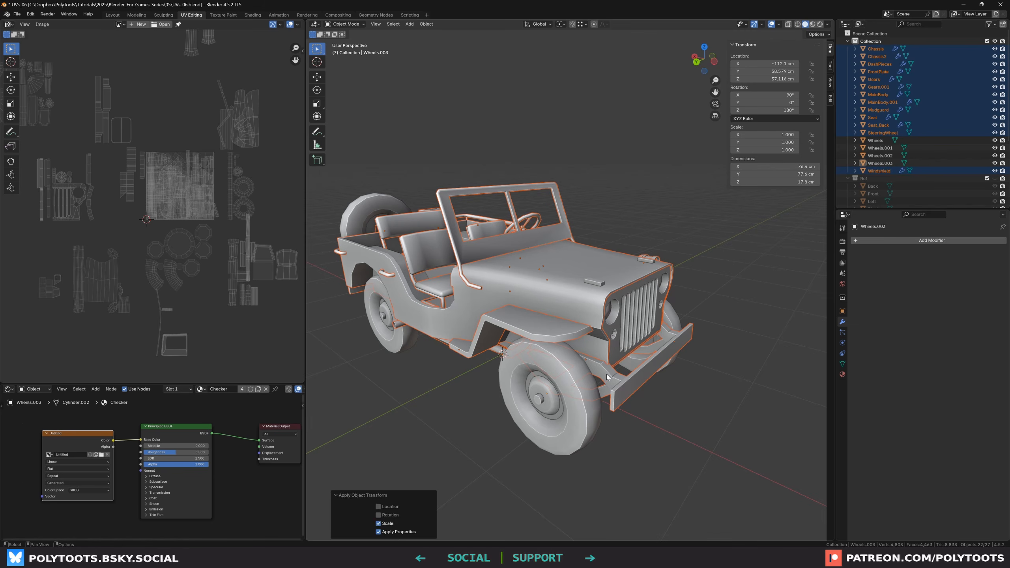
Edit all the jeep's objects together, select all their UVs and average the islands' scale
click(606, 375)
mouse_move(605, 375)
middle_down()
mouse_move(662, 327)
mouse_move(580, 349)
mouse_move(519, 324)
mouse_move(617, 367)
middle_up()
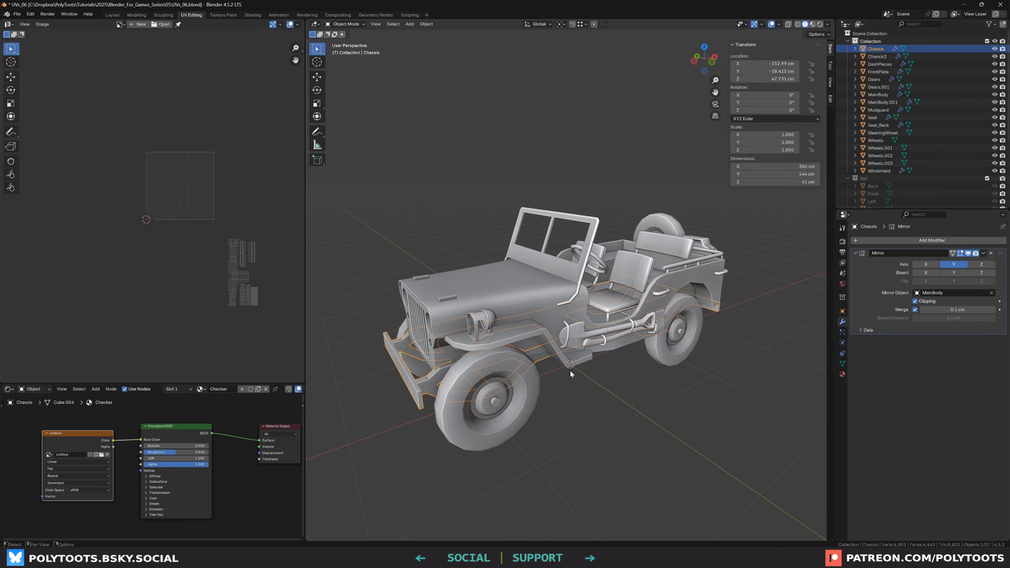
key(a)
scroll(183, 158, up, 1)
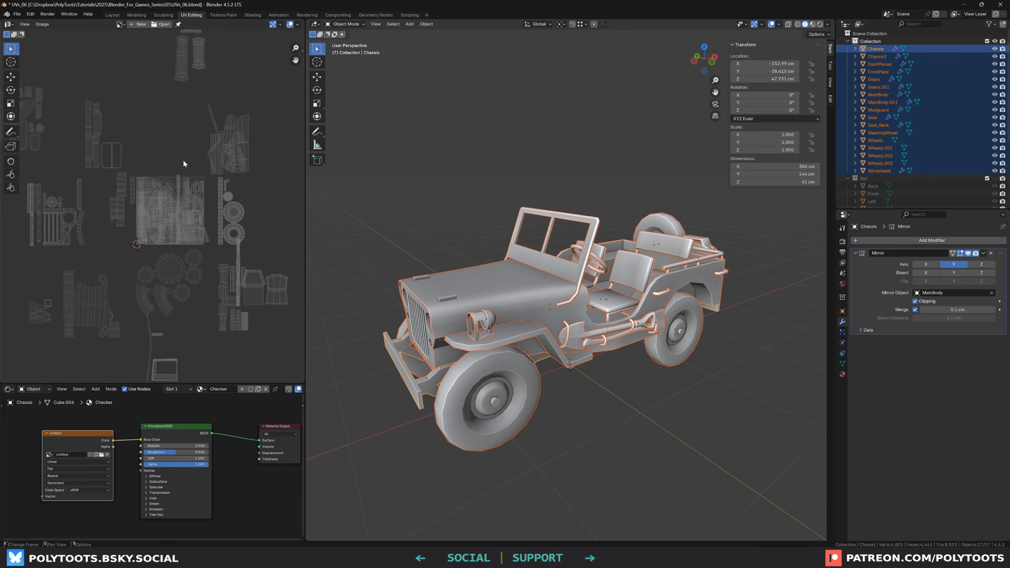
key(Tab)
key(alt+a)
middle_drag(141, 137, 208, 159)
scroll(175, 169, down, 1)
key(a)
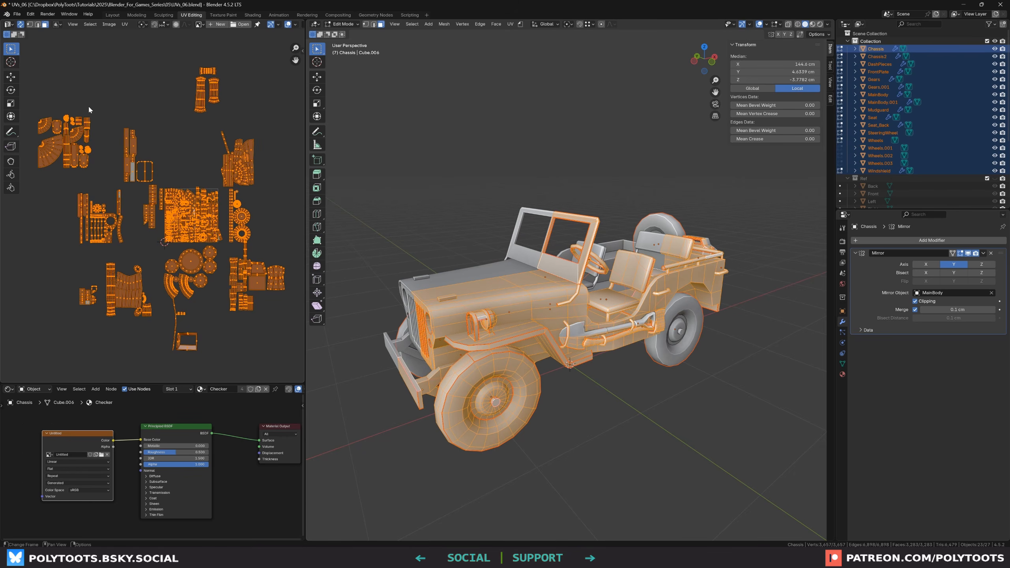
click(125, 24)
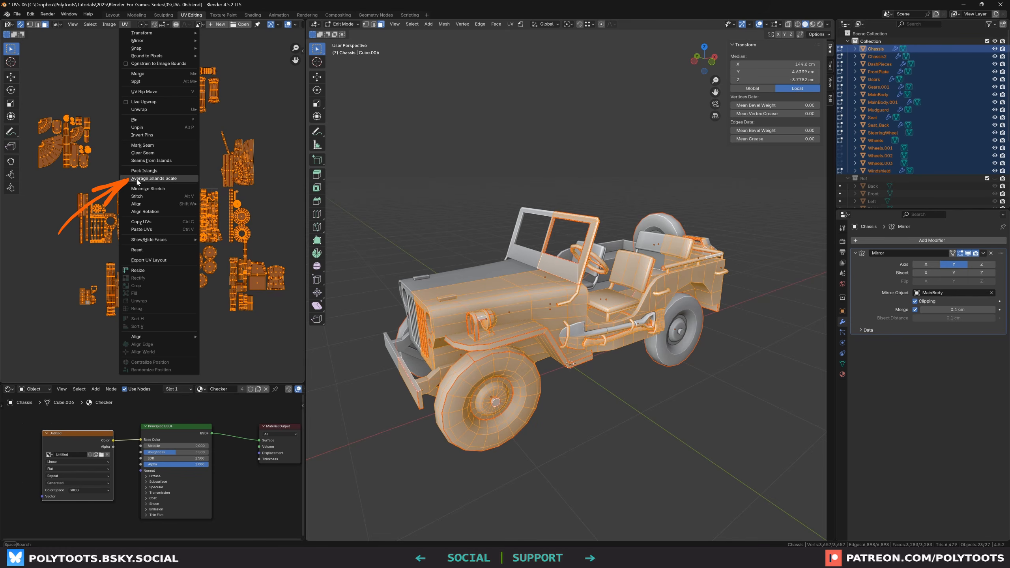
click(163, 181)
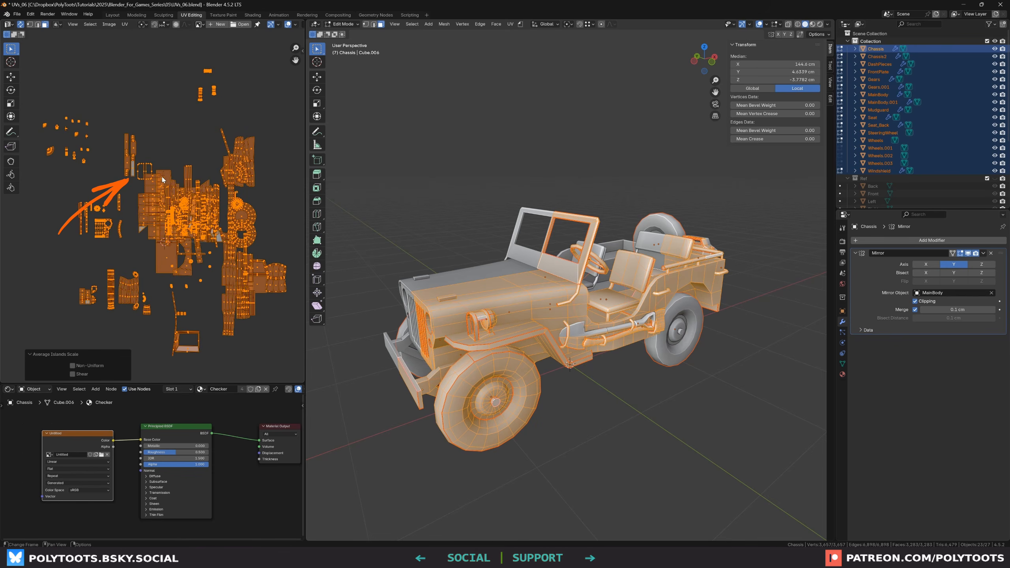
Pack the UV islands using the Exact Shape (Concave) method with scale and rotation enabled
scroll(174, 212, up, 1)
middle_drag(235, 223, 238, 179)
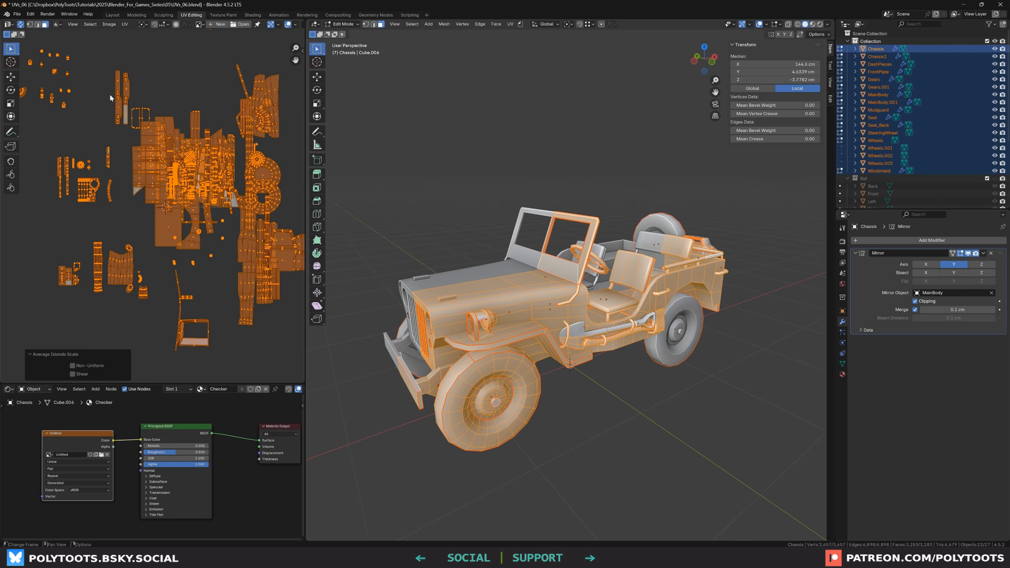
middle_drag(517, 273, 437, 331)
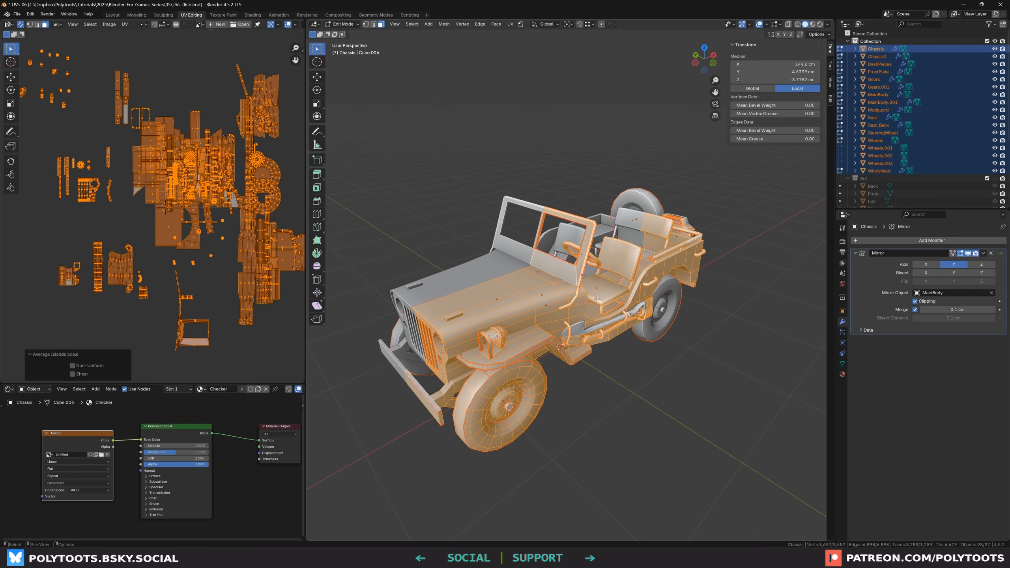
scroll(583, 311, up, 2)
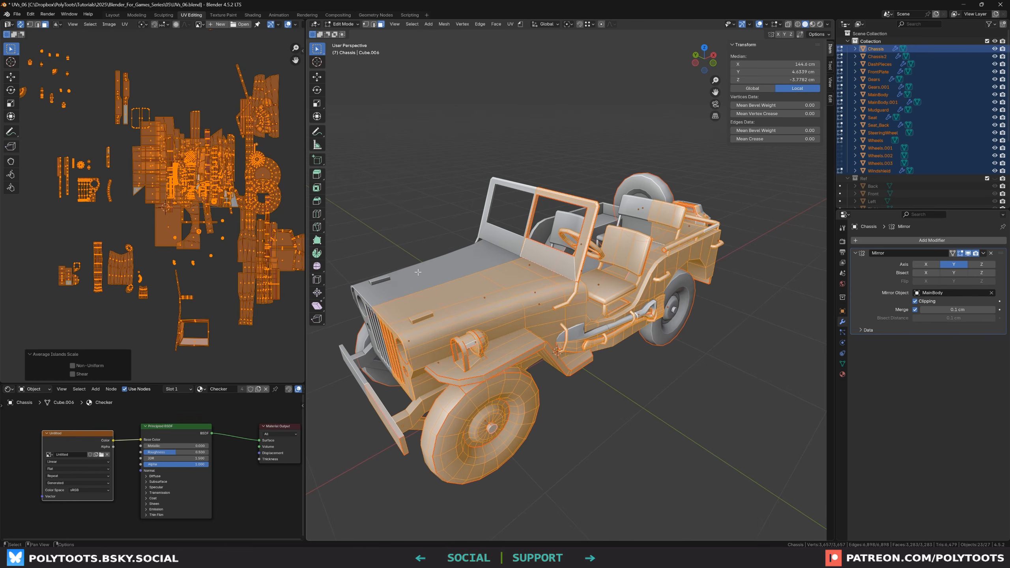
click(124, 24)
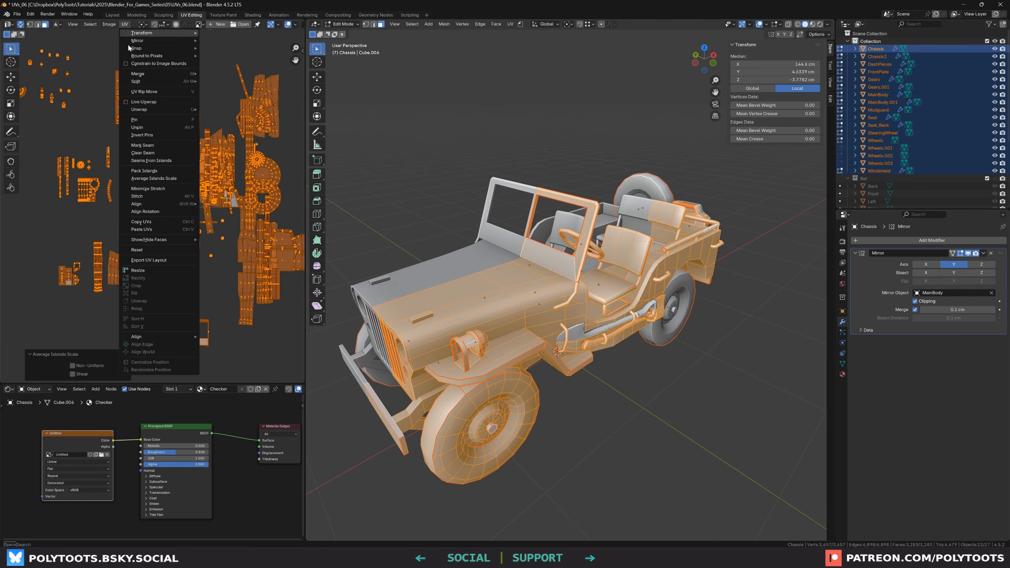
click(153, 170)
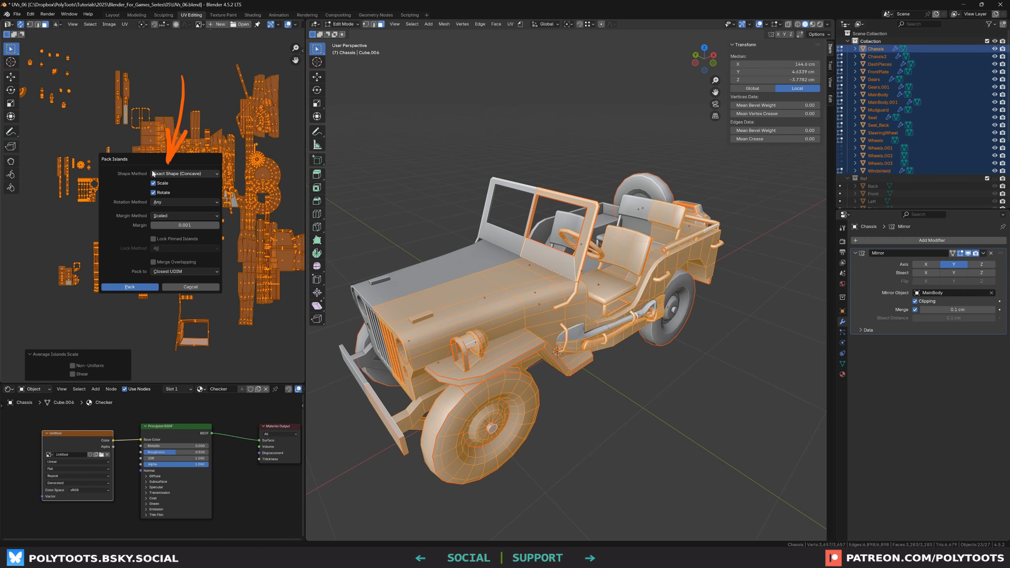
click(197, 175)
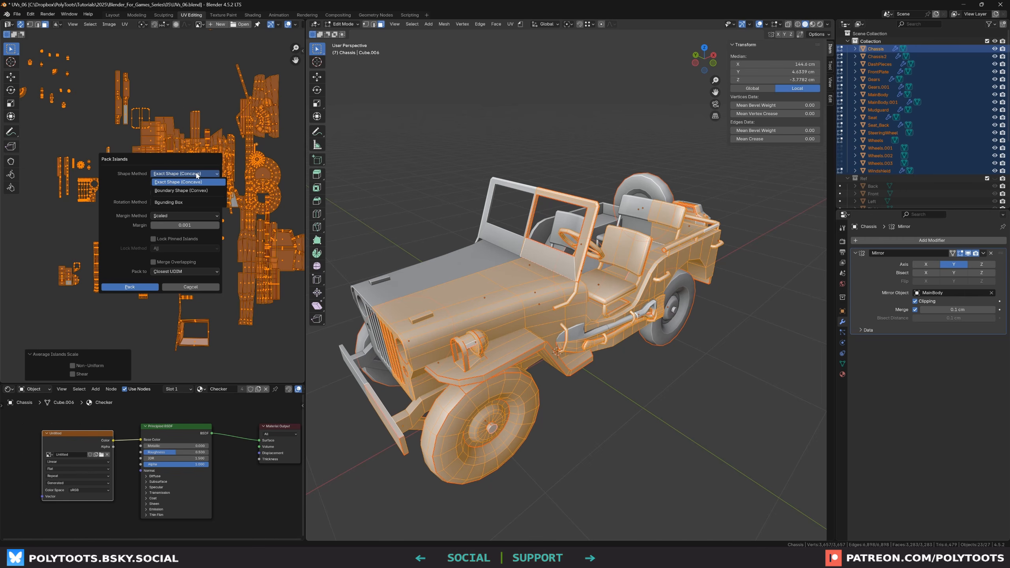
click(197, 174)
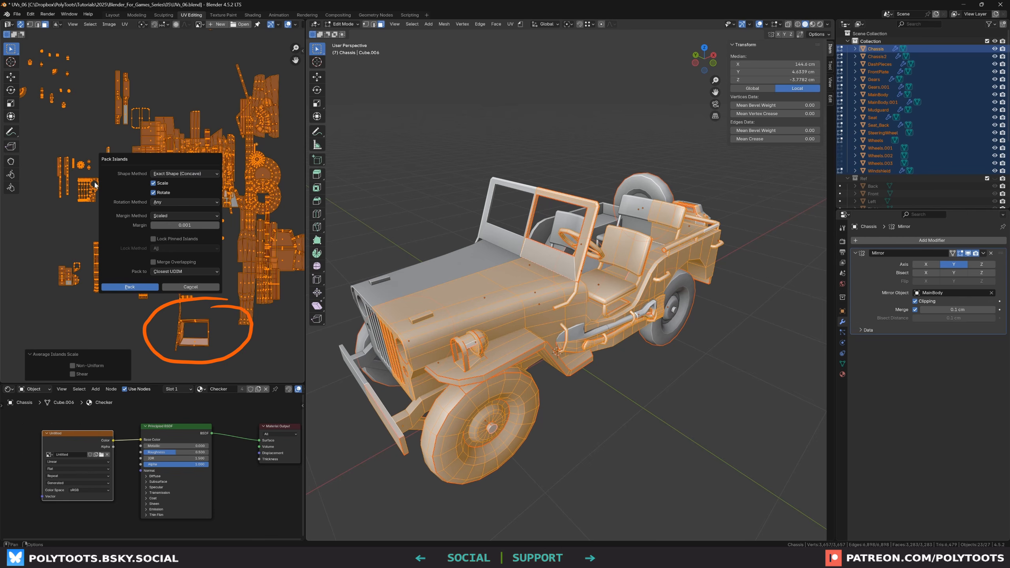
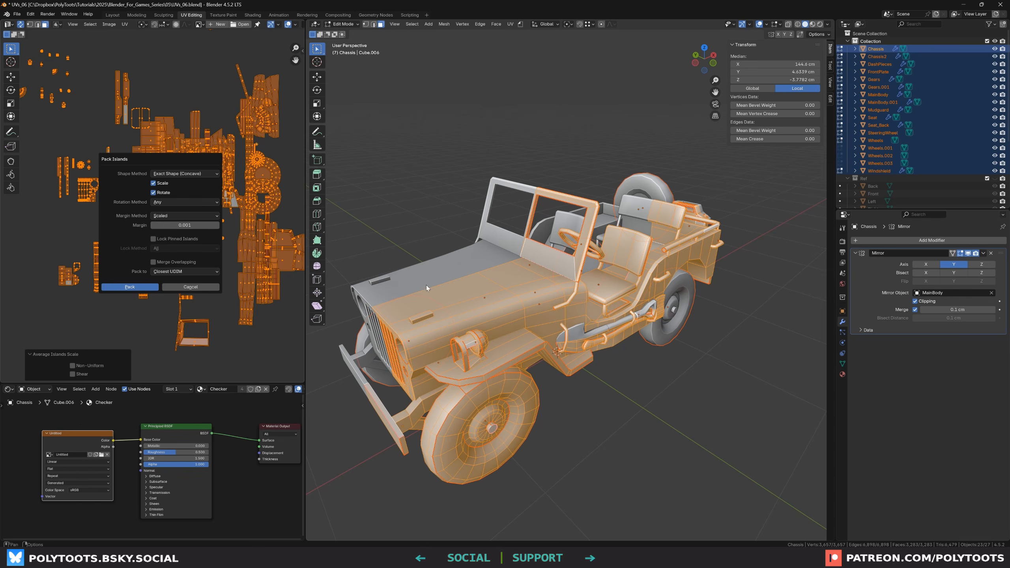
Re-pack the UV islands with rotation turned off, keeping the Exact Shape (Concave) method and scale enabled
click(174, 202)
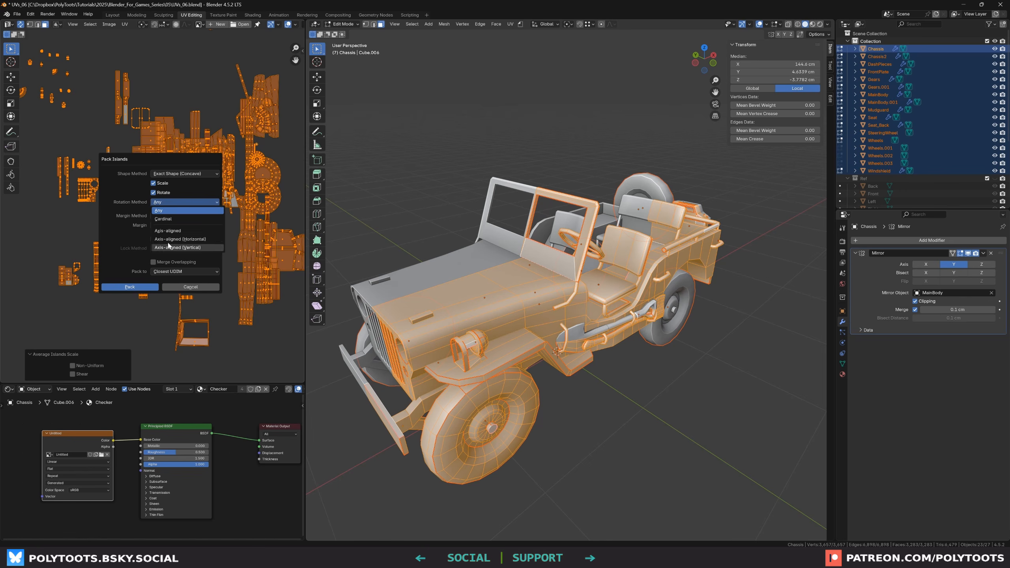
click(162, 202)
click(153, 192)
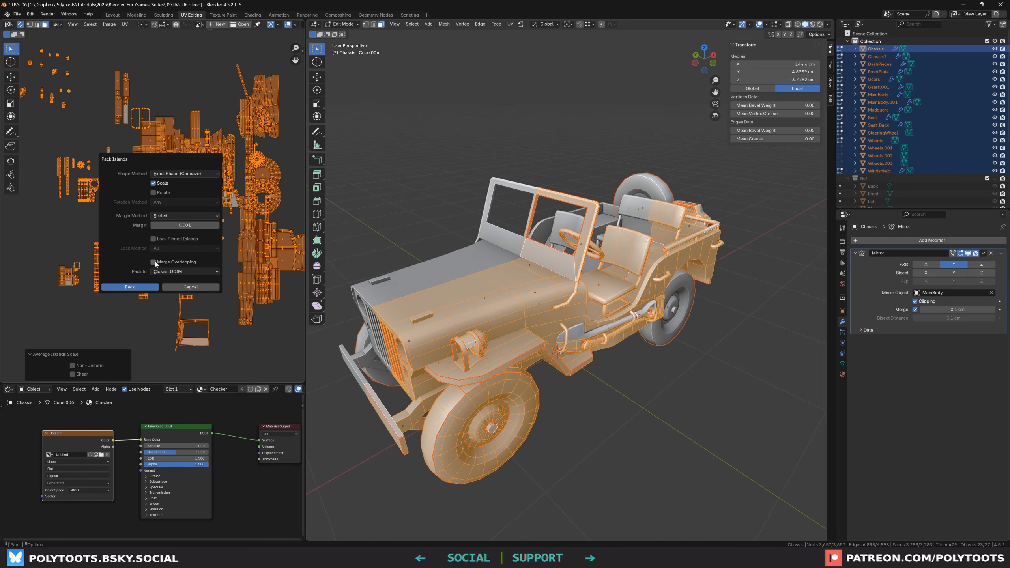
drag(177, 159, 101, 225)
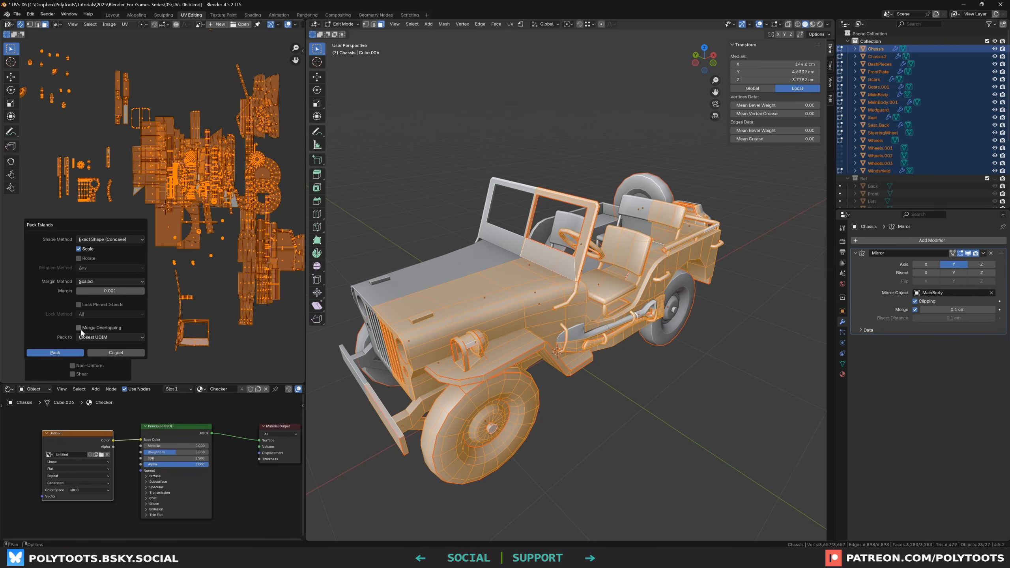
drag(61, 322, 108, 261)
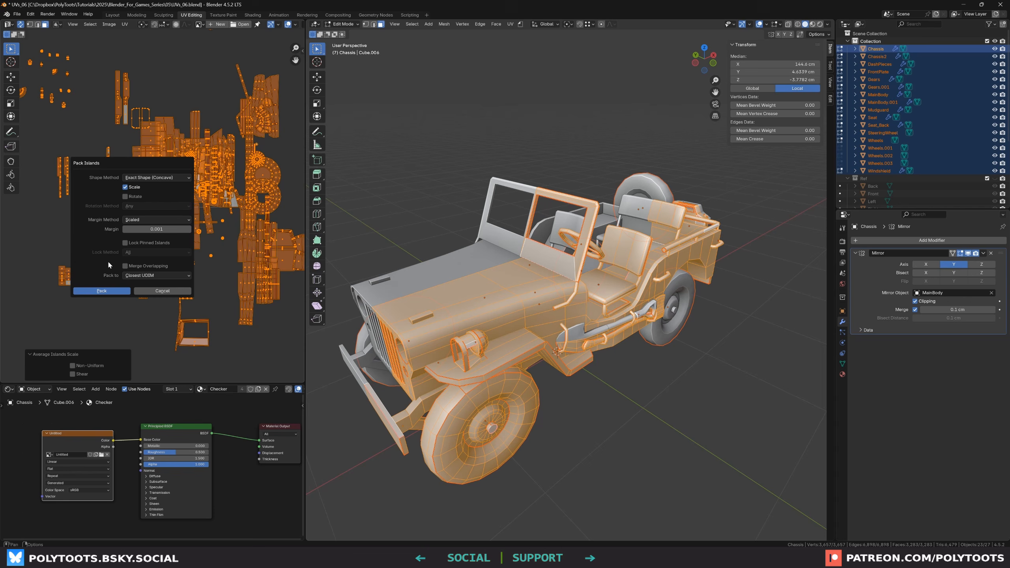
click(101, 290)
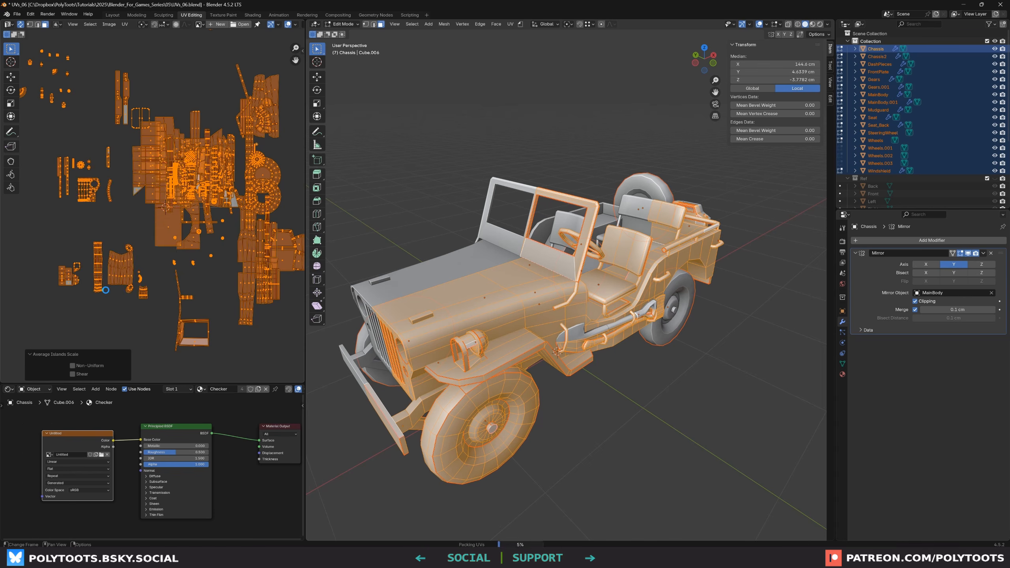
Select individual UV islands in the layout and orbit the model to see which parts they belong to
scroll(221, 174, up, 6)
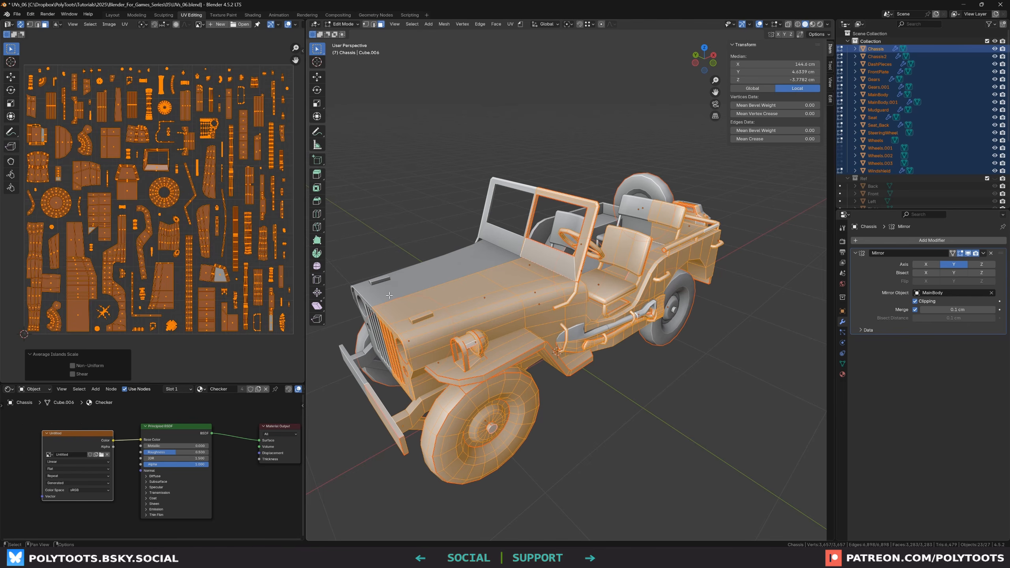
middle_drag(95, 284, 105, 266)
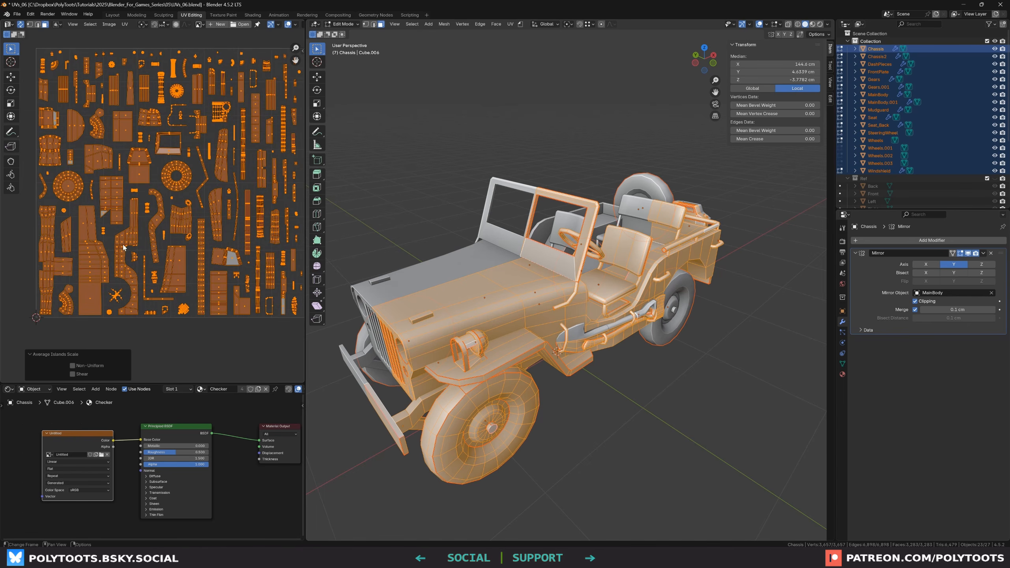
key(alt+a)
key(l)
key(l)
middle_drag(537, 271, 531, 336)
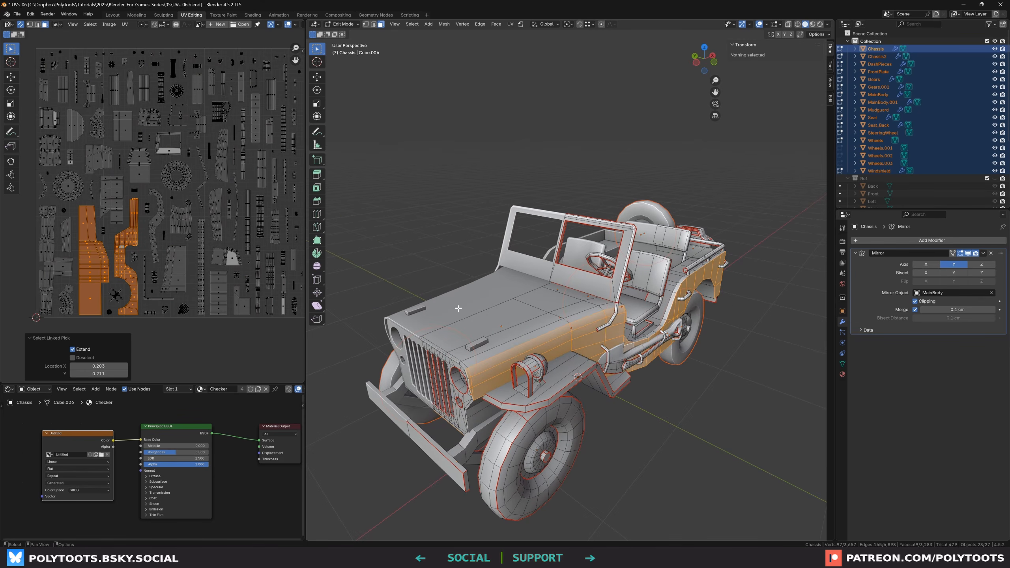
middle_drag(458, 308, 525, 297)
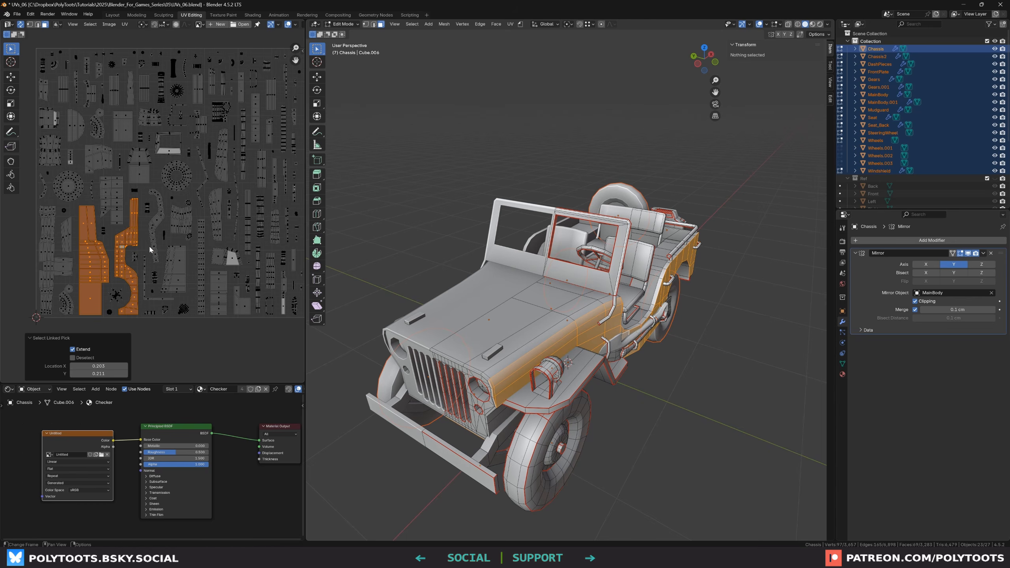
middle_drag(113, 236, 110, 239)
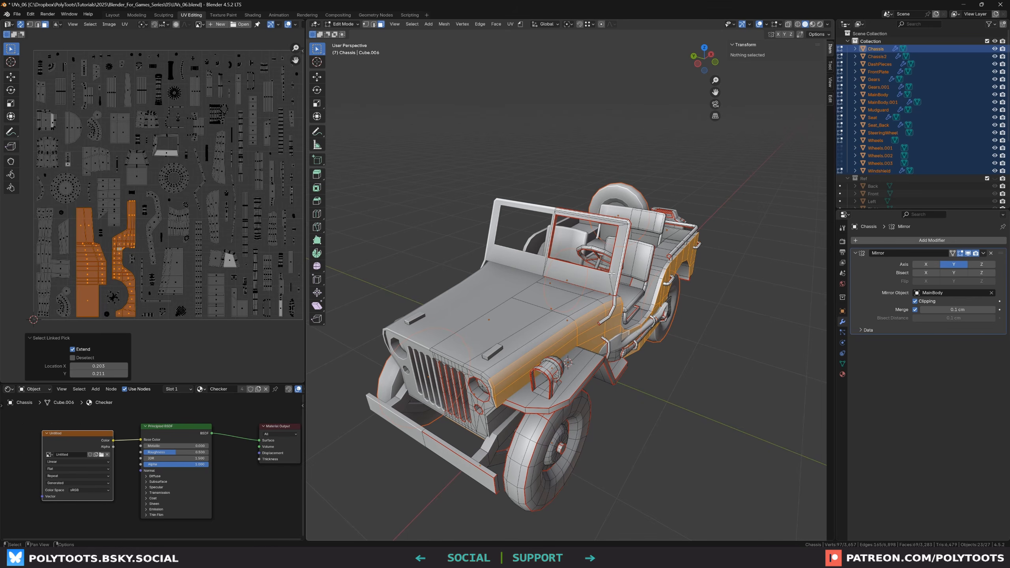
scroll(441, 269, up, 6)
Select the linked geometry of MainBody.001 and move its UV islands out of the packed layout to isolate them
click(441, 270)
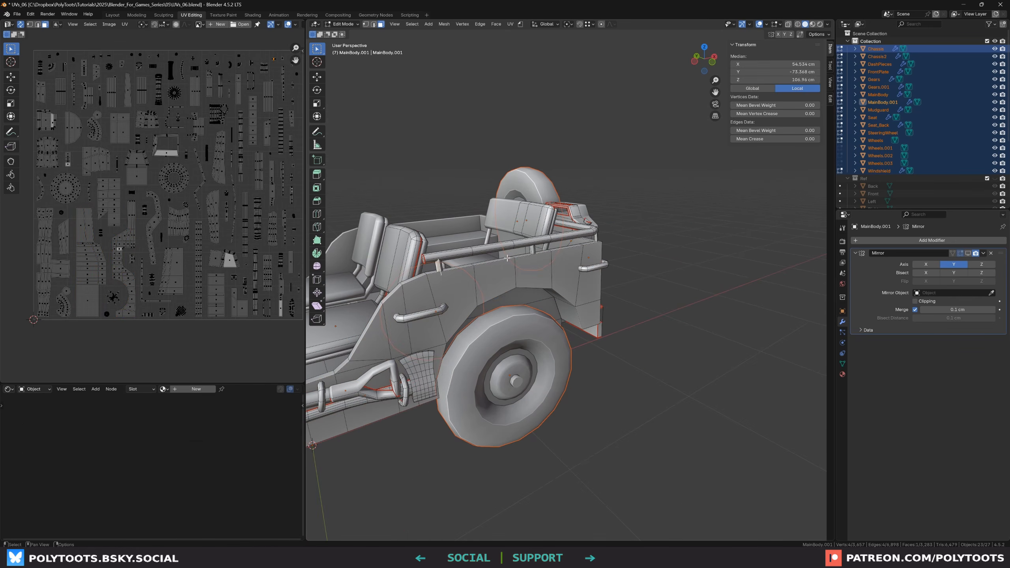
key(ctrl+l)
scroll(467, 274, up, 1)
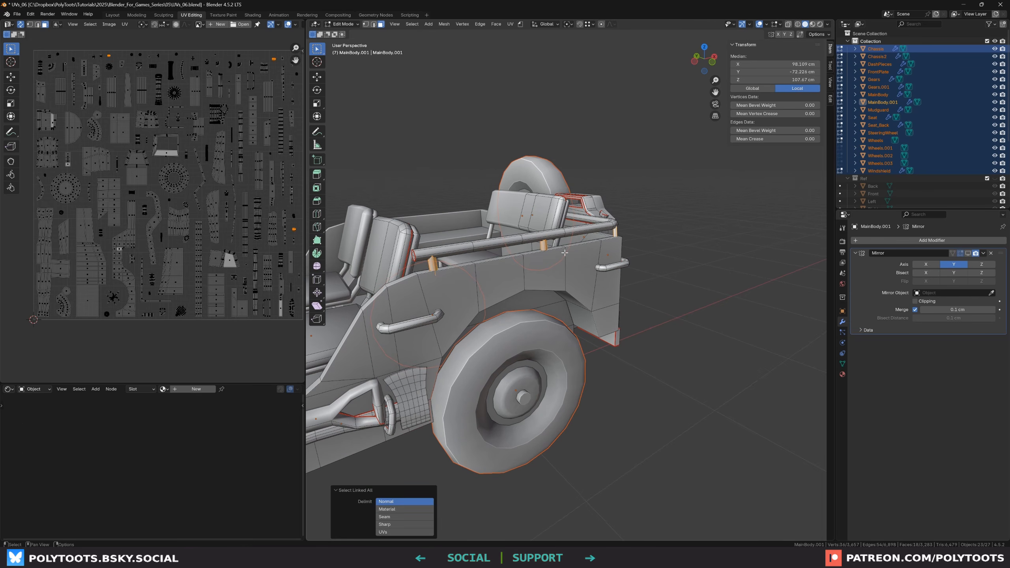
middle_drag(258, 184, 239, 213)
scroll(239, 212, up, 1)
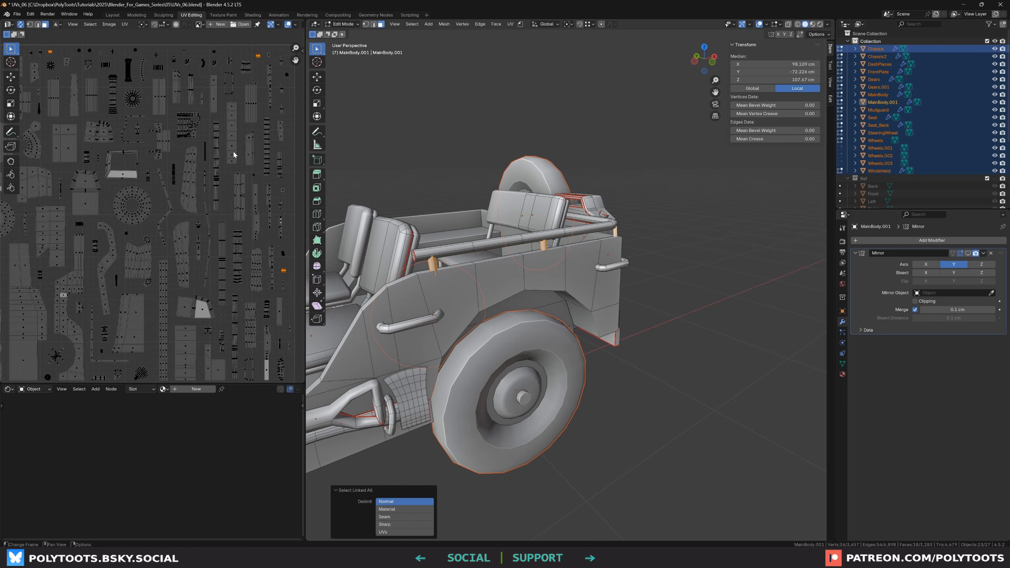
scroll(269, 273, down, 1)
middle_drag(182, 124, 197, 126)
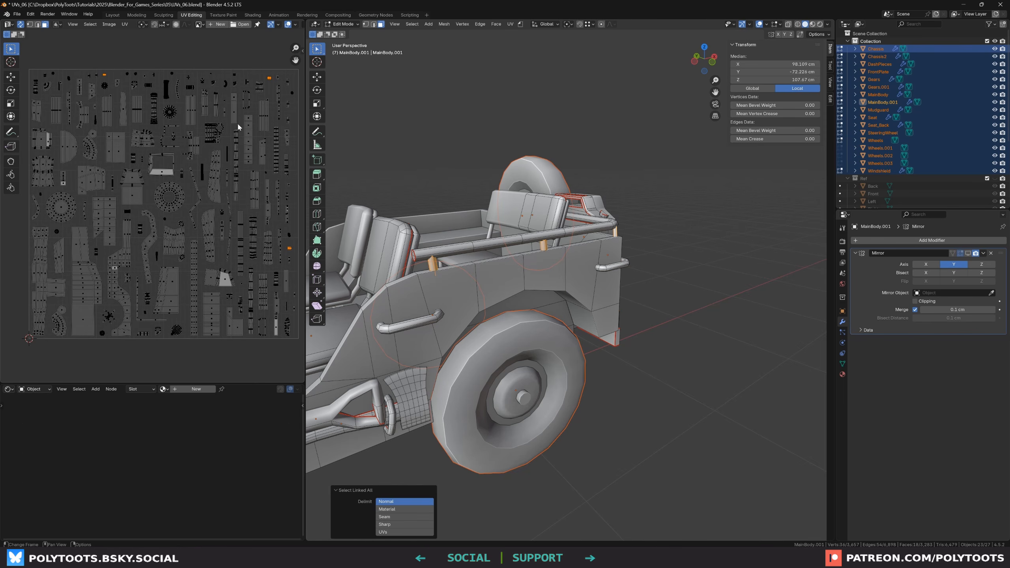
middle_drag(237, 125, 229, 190)
key(g)
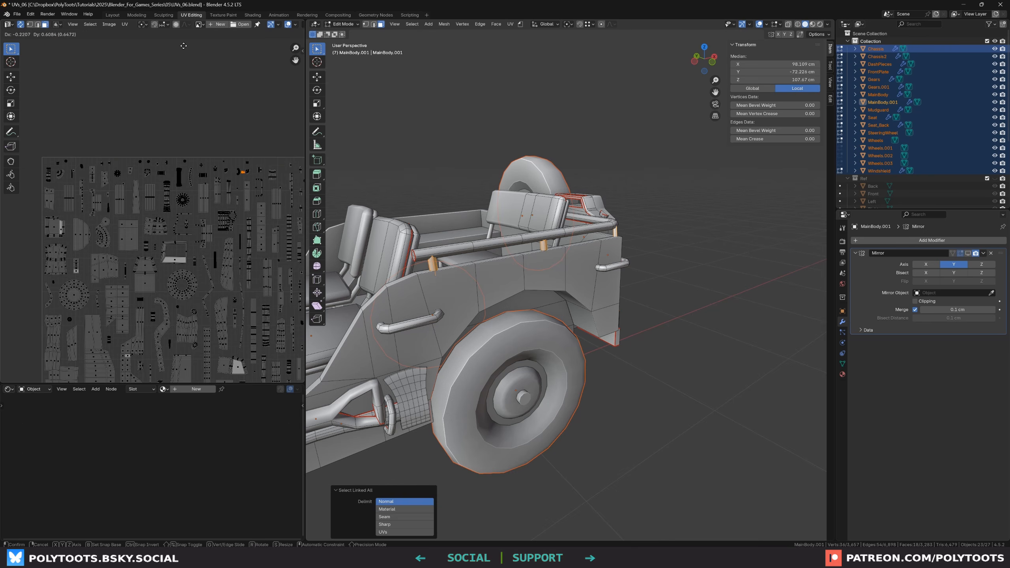
click(187, 378)
middle_drag(181, 164, 195, 268)
scroll(209, 280, down, 1)
drag(165, 100, 90, 136)
key(g)
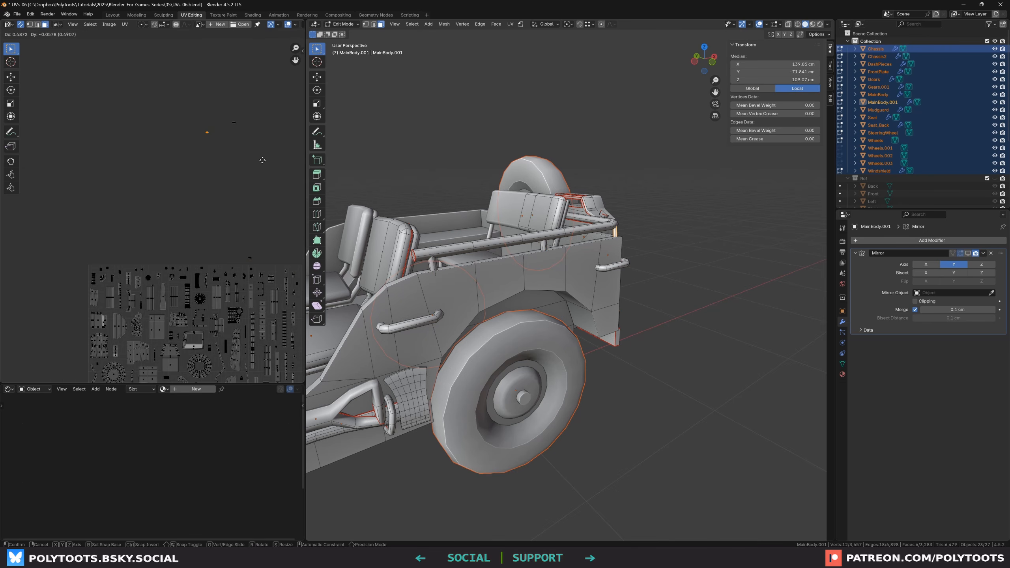
click(282, 159)
drag(224, 205, 276, 271)
key(g)
click(251, 129)
scroll(237, 126, up, 6)
drag(174, 171, 239, 90)
scroll(224, 88, up, 5)
drag(181, 122, 267, 194)
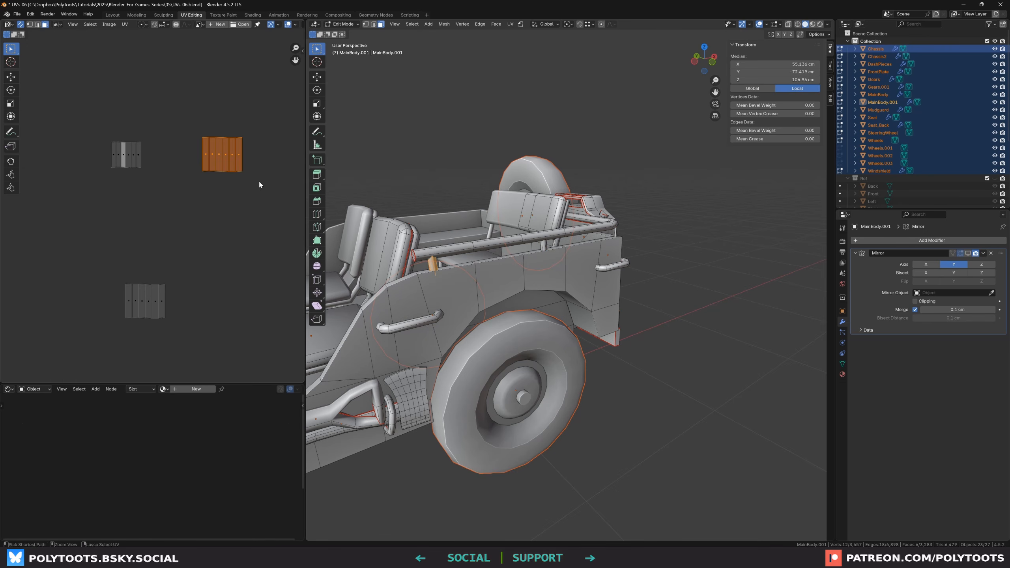
Copy the selected island's UVs and paste them onto the matching duplicate island
key(ctrl+c)
click(125, 155)
key(ctrl+v)
drag(203, 235, 67, 358)
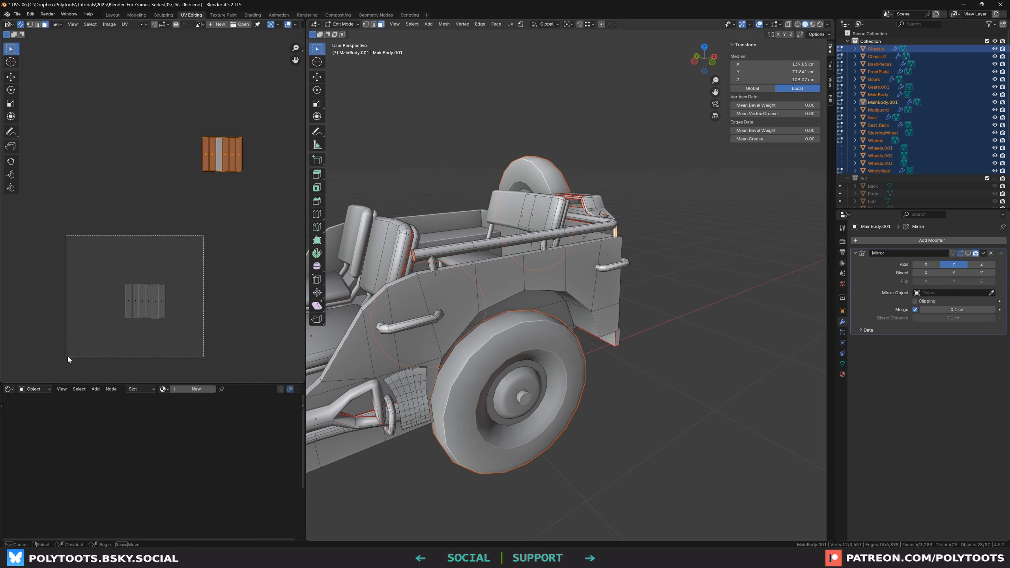
Move the isolated islands back into the packed UV layout
drag(157, 101, 256, 199)
scroll(257, 199, down, 6)
key(g)
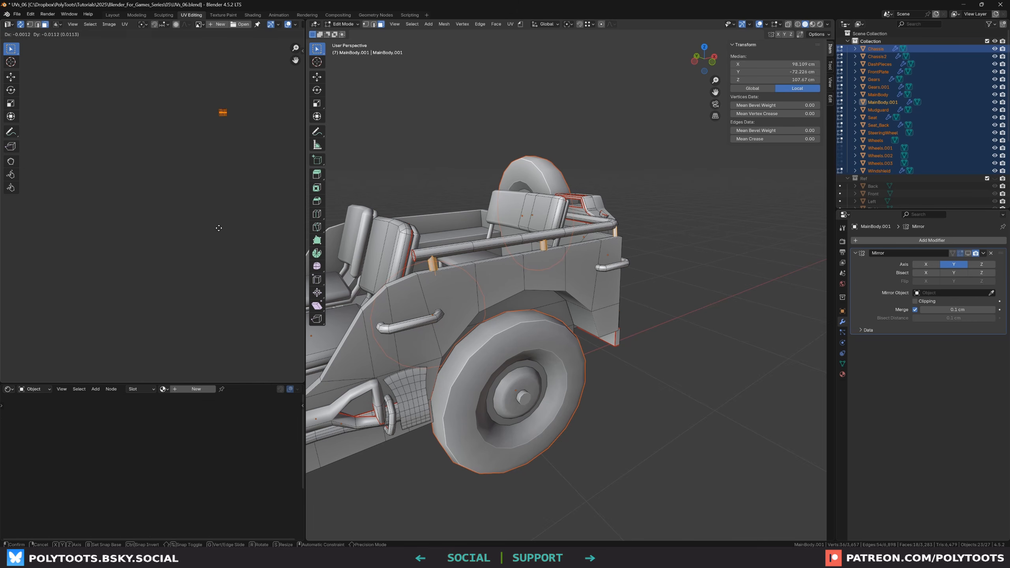
click(221, 378)
scroll(235, 322, down, 1)
middle_drag(235, 327, 210, 111)
key(g)
click(235, 347)
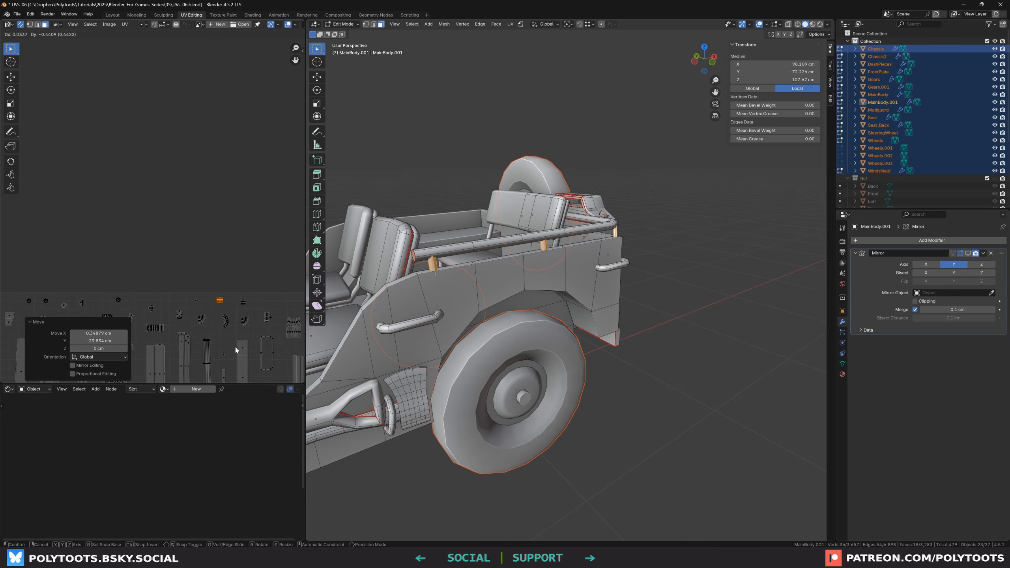
scroll(235, 347, down, 3)
middle_drag(236, 338, 246, 170)
scroll(240, 223, down, 1)
middle_drag(237, 255, 220, 174)
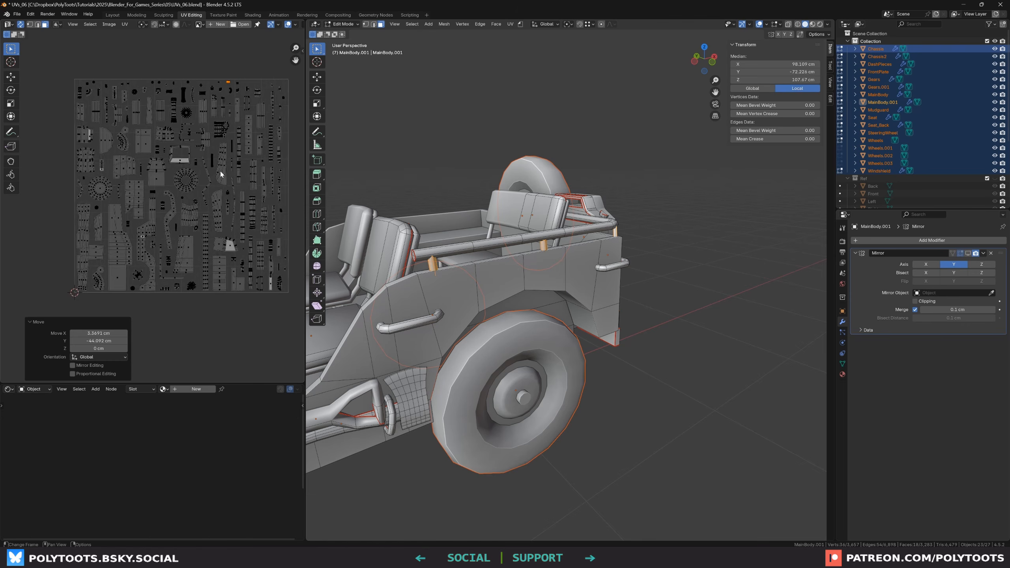
scroll(209, 199, up, 1)
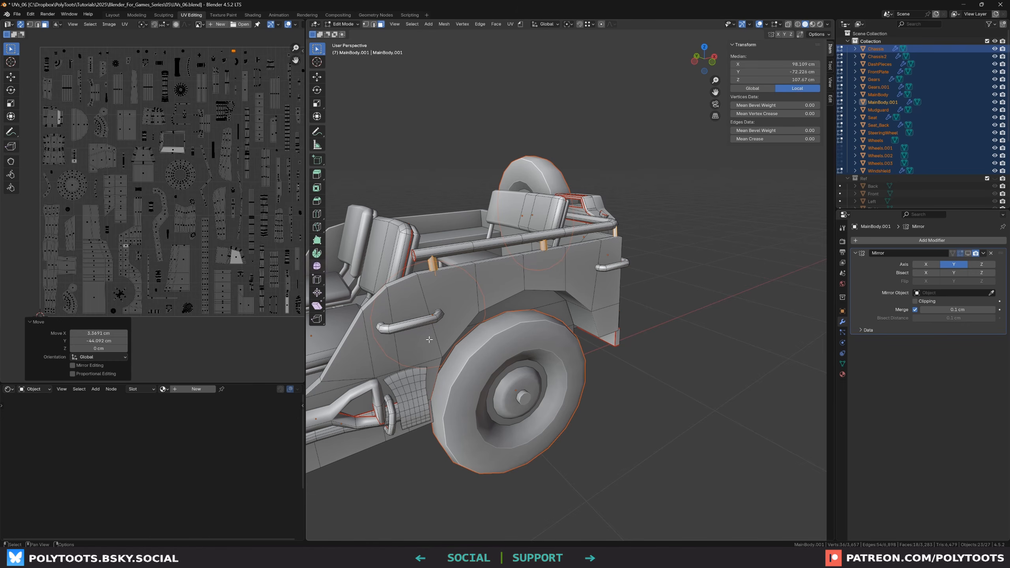
Select the chassis underside's faces linked by UV islands, extending the selection to neighbouring UV-linked pieces
middle_drag(388, 339, 132, 238)
scroll(165, 259, up, 1)
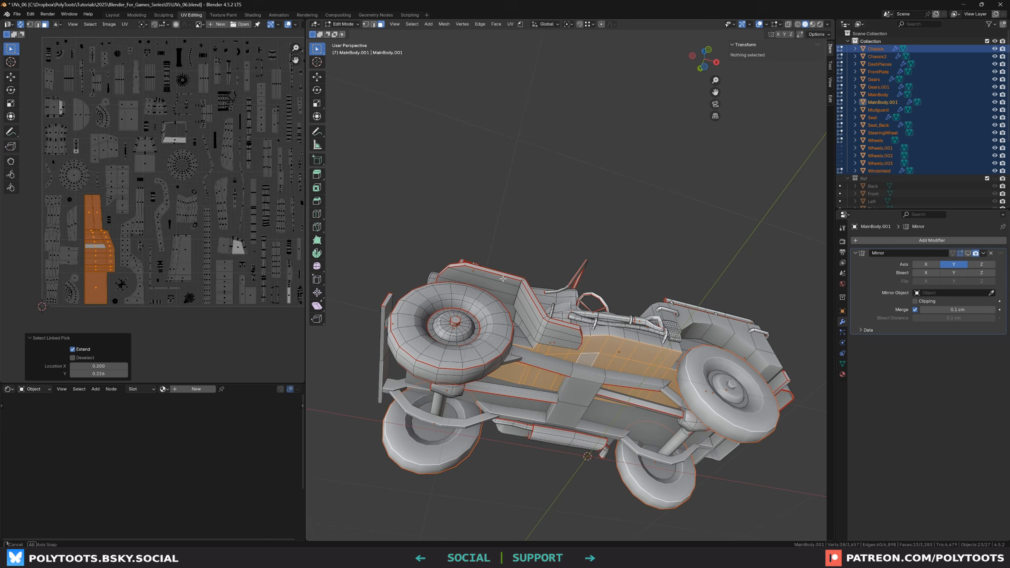
middle_drag(473, 302, 504, 307)
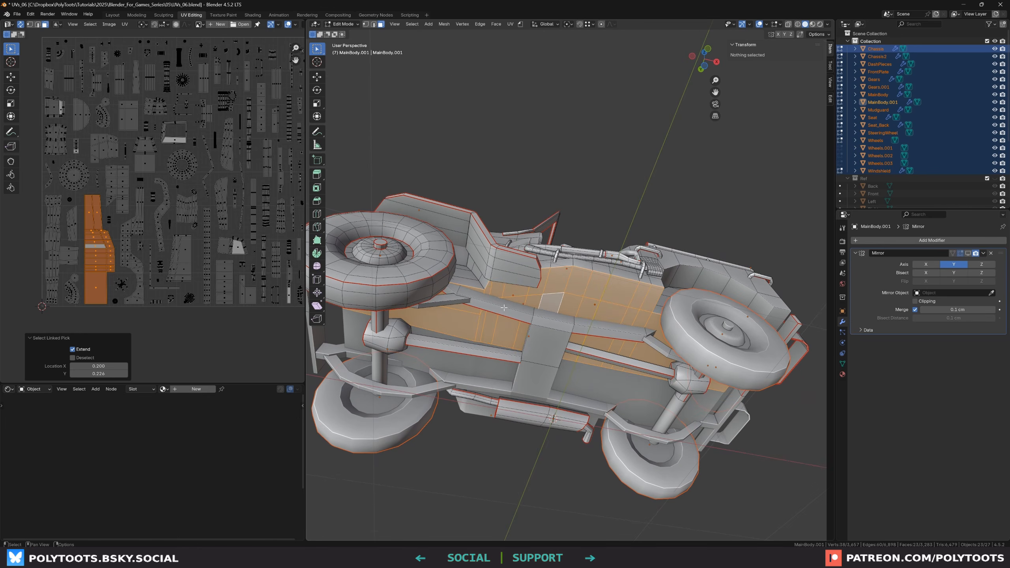
key(ctrl+l)
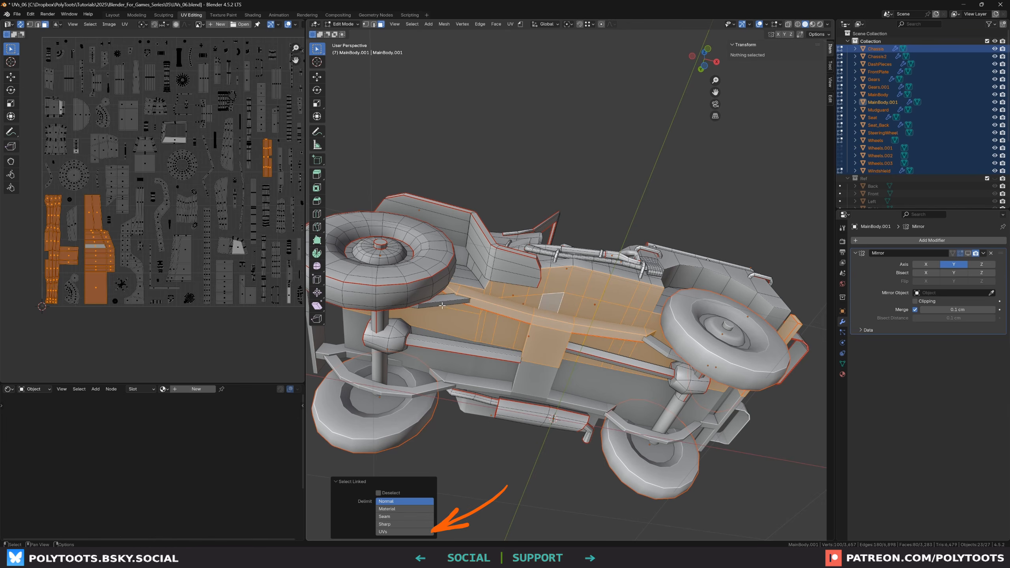
click(389, 531)
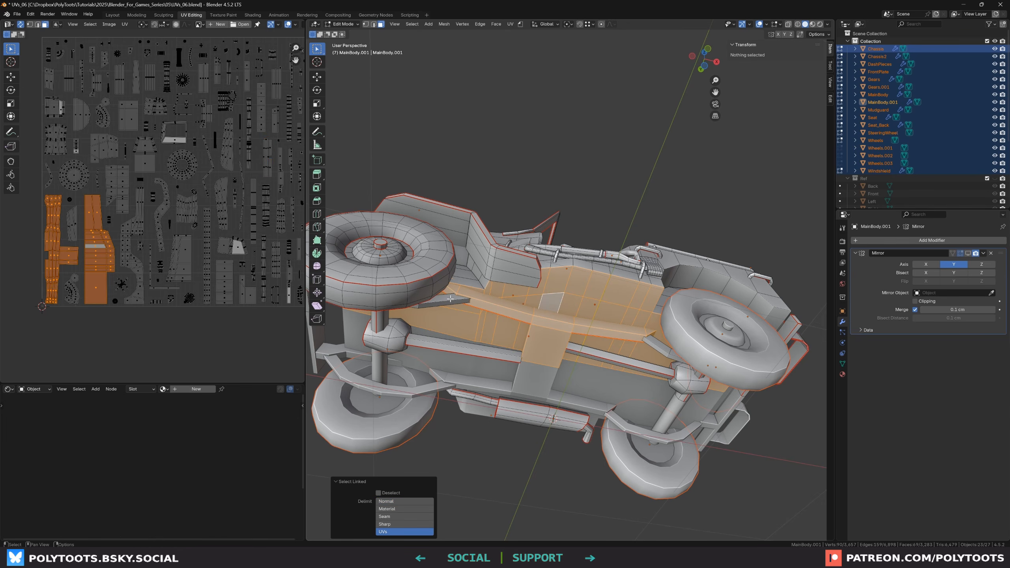
key(l)
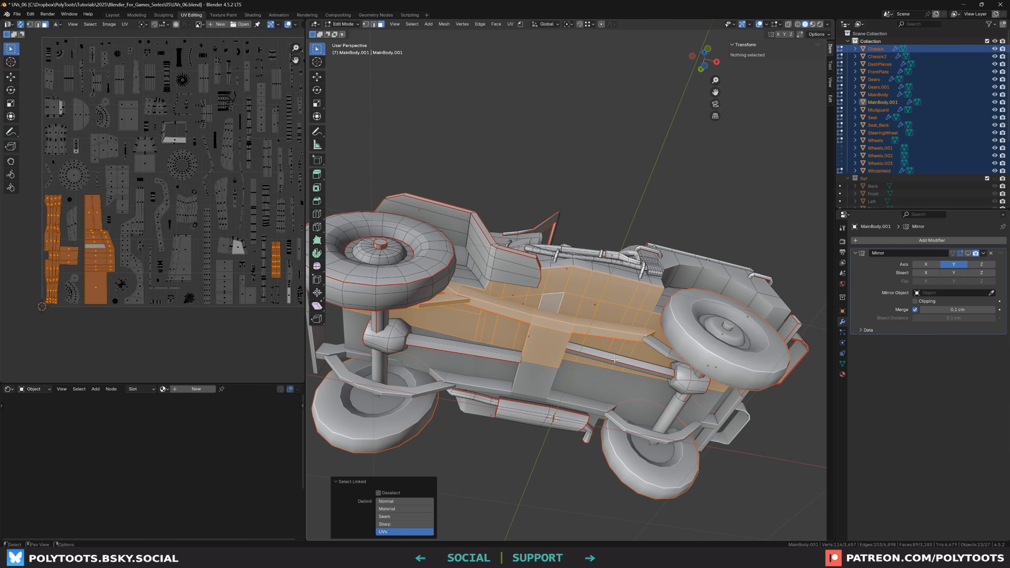
key(l)
key(l)
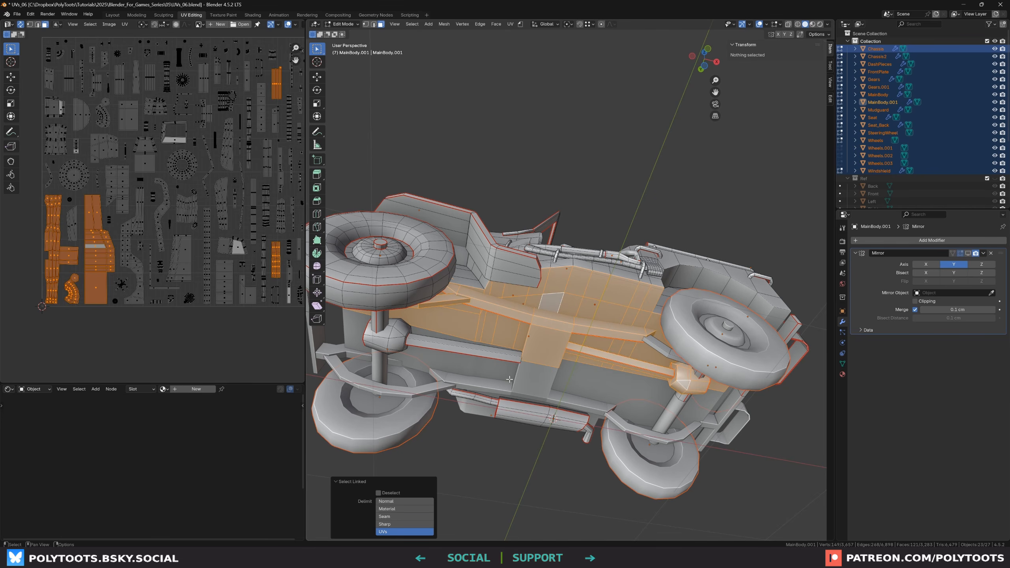
key(l)
key(l)
key(l)
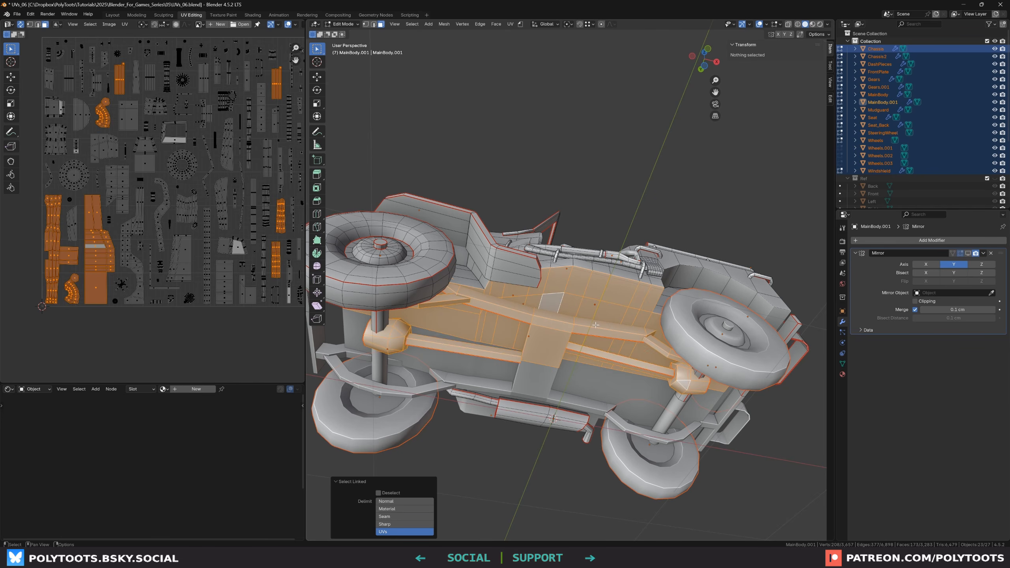
middle_drag(640, 342, 458, 274)
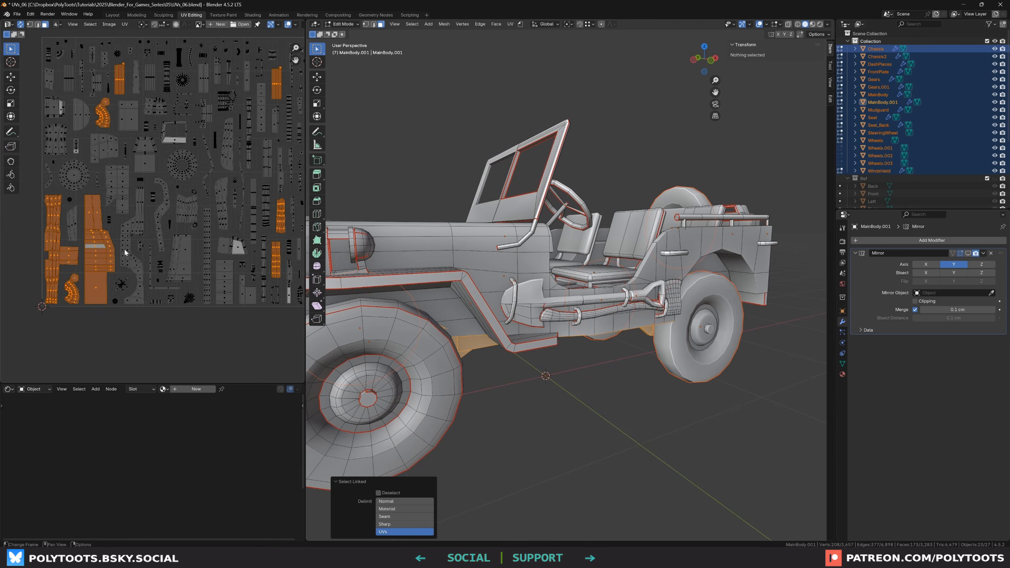
scroll(268, 261, down, 1)
scroll(274, 261, up, 1)
Scale the selected UV islands down to 0.517
key(s)
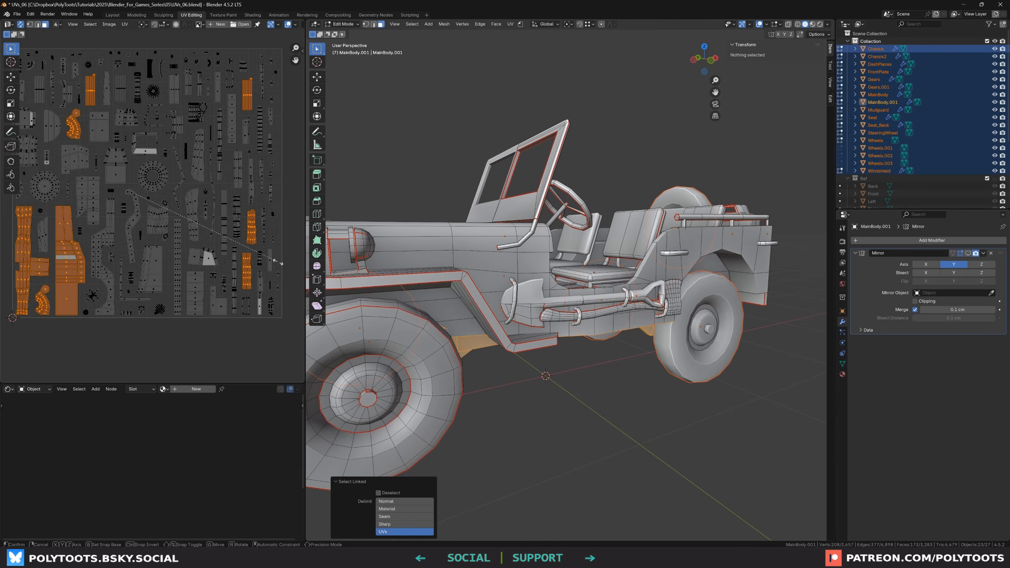
click(210, 230)
middle_drag(168, 160, 183, 171)
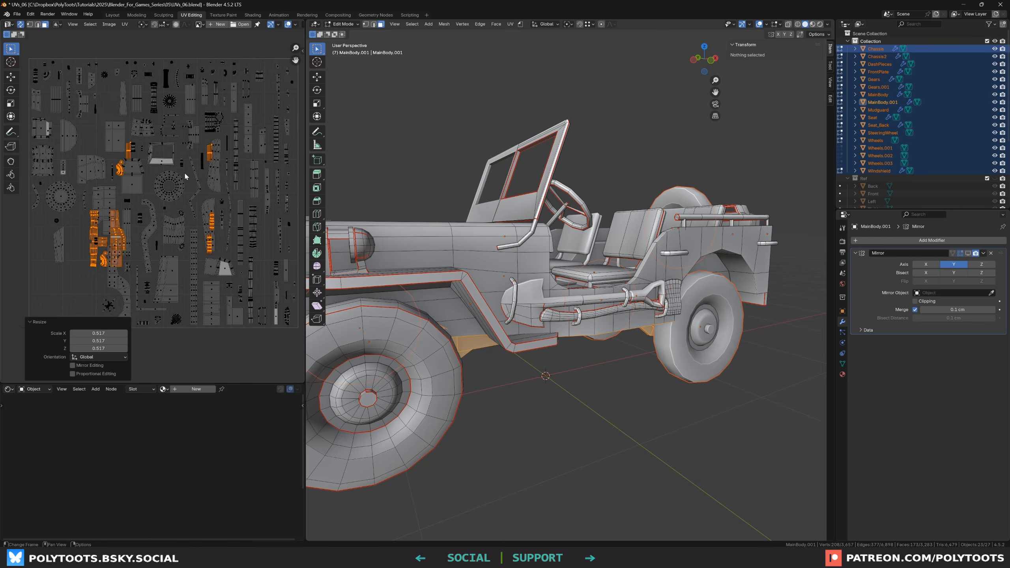
Select all UVs and pack the islands again with a smaller margin
key(a)
click(124, 24)
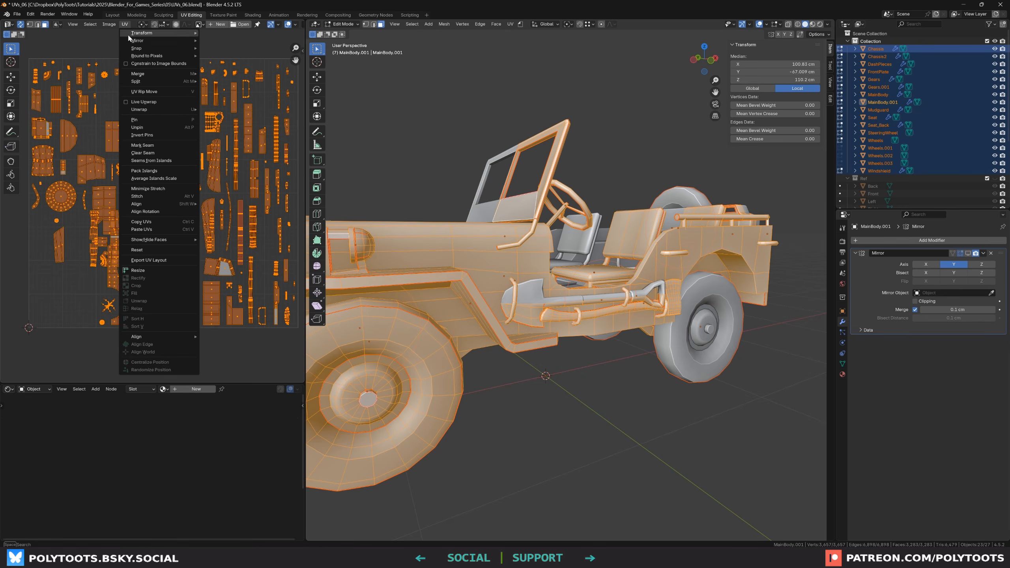
click(158, 172)
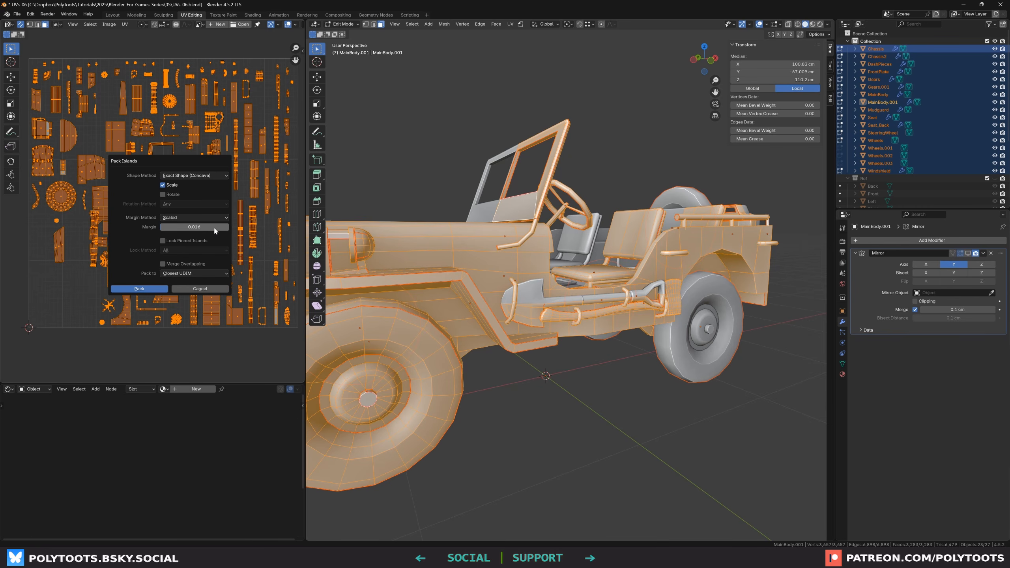
drag(218, 228, 161, 229)
click(140, 289)
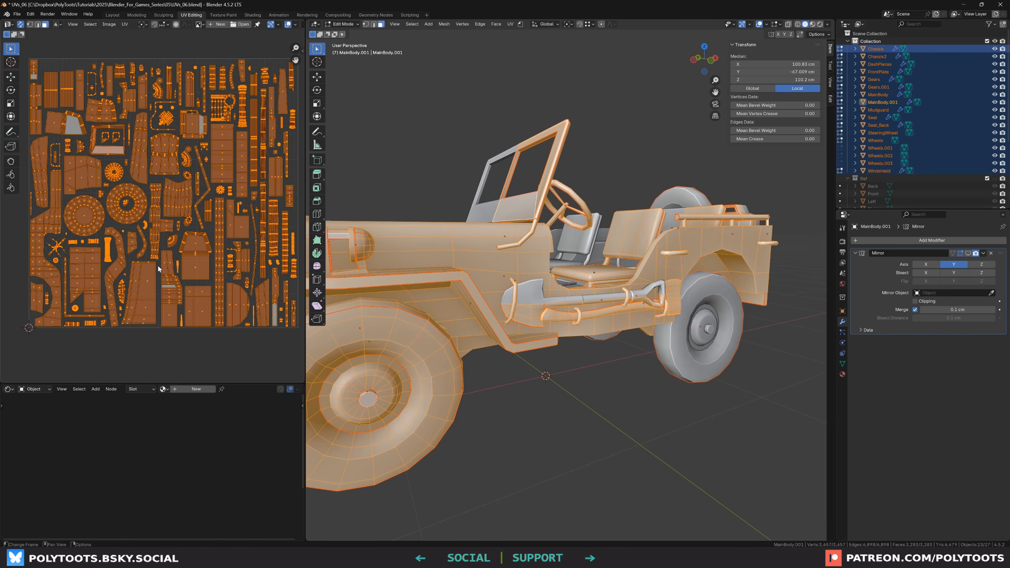
Deselect all UVs and leave Edit Mode to return to Object Mode
click(191, 84)
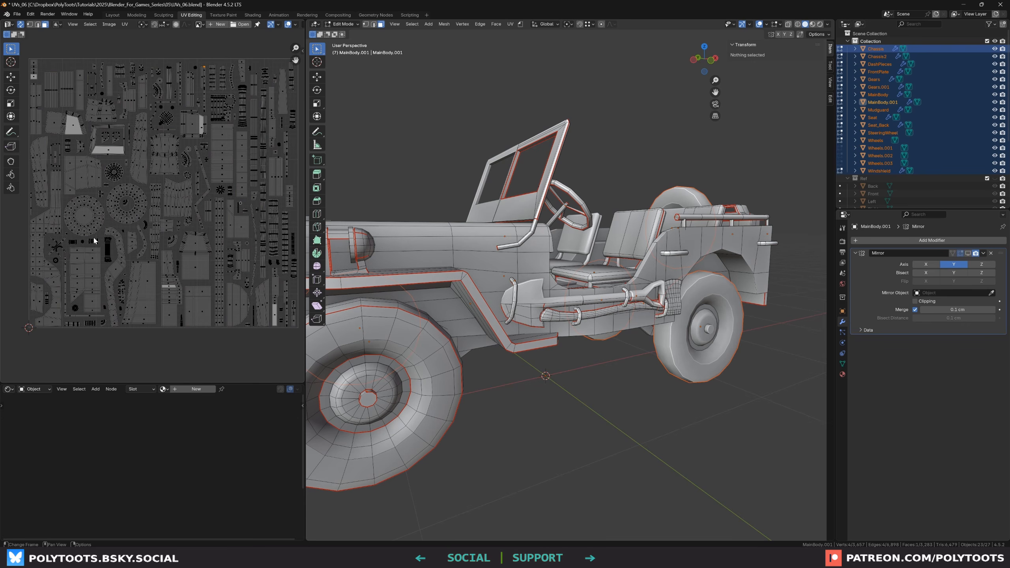
middle_drag(497, 294, 524, 298)
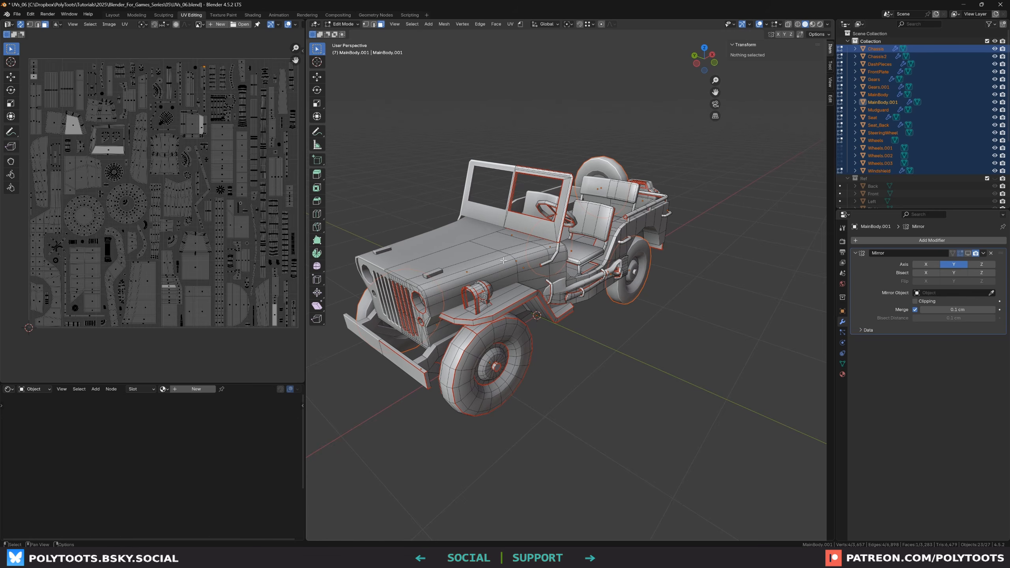
key(Tab)
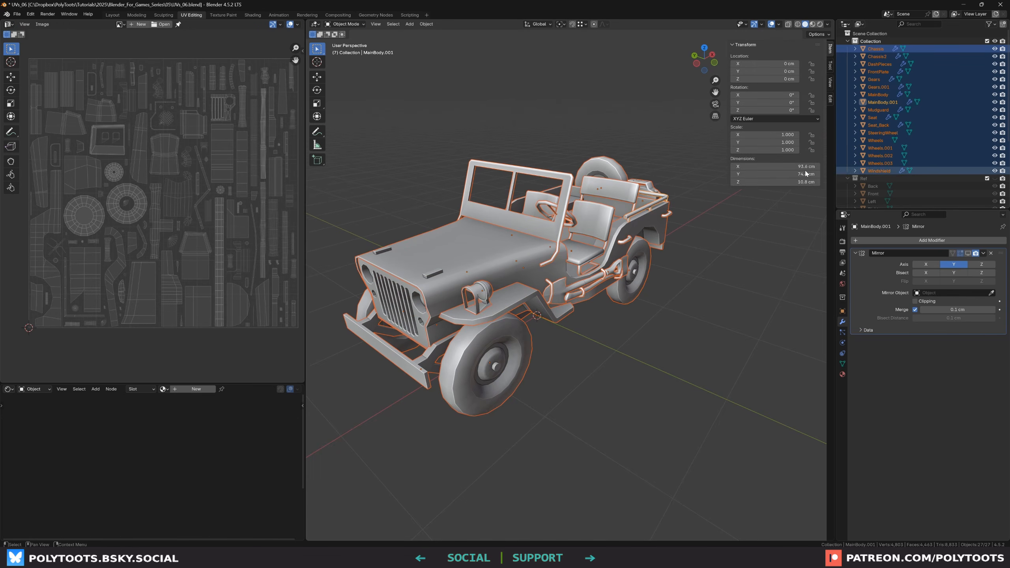
Try joining the steering wheel into the main body object, then undo the join
click(520, 285)
click(516, 293)
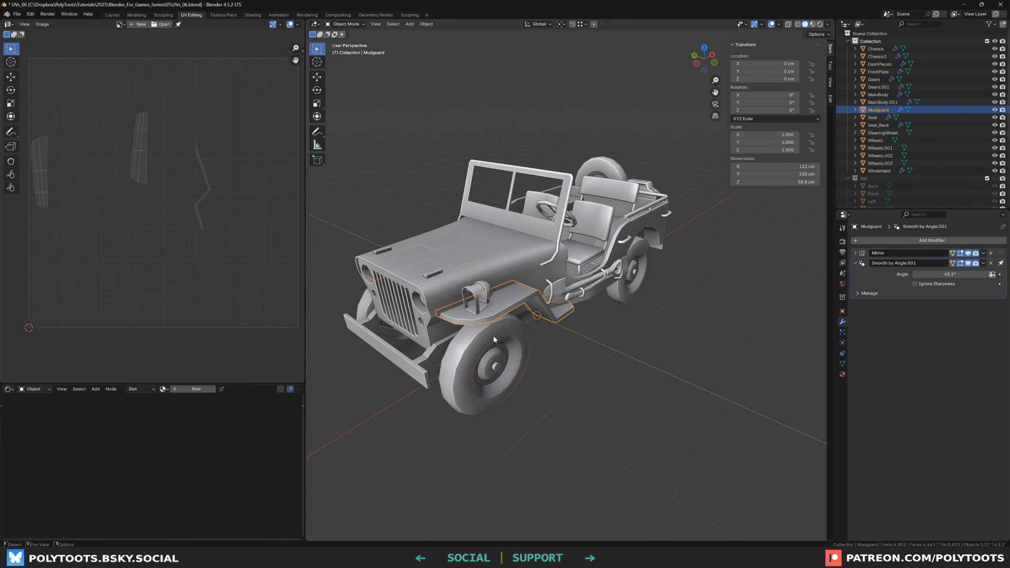
click(493, 336)
click(539, 269)
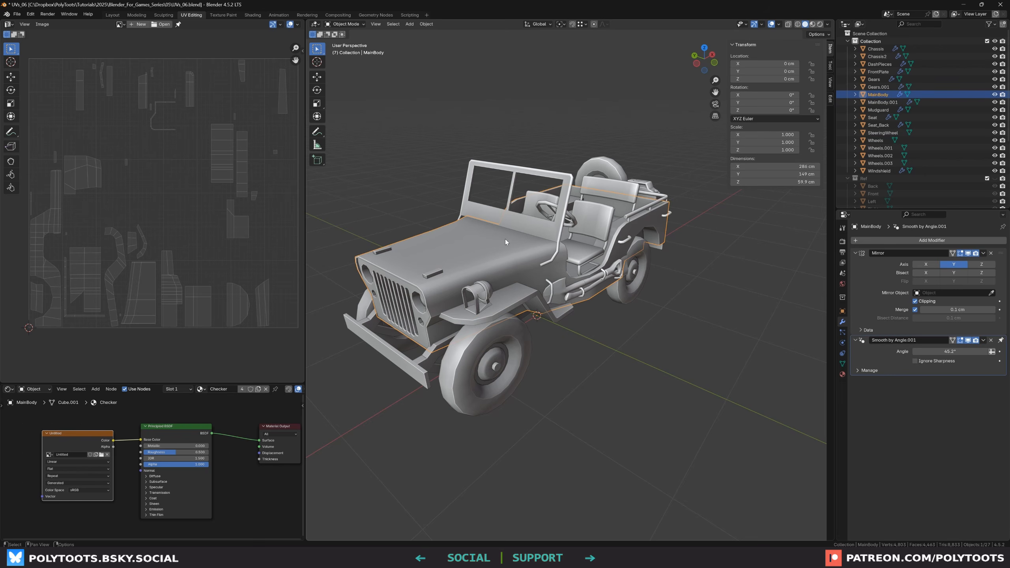
click(555, 337)
scroll(508, 296, up, 1)
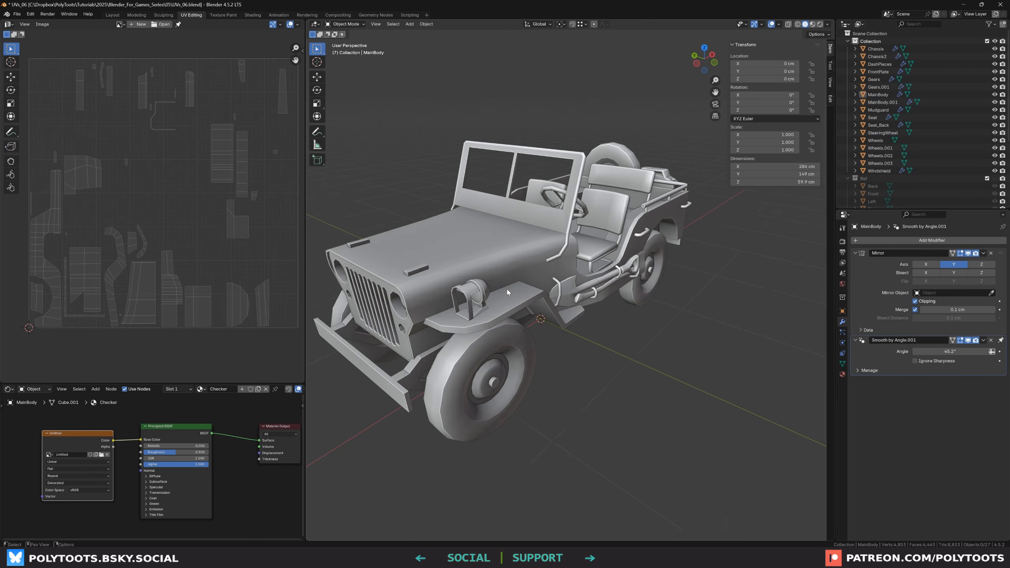
shift+middle_drag(506, 297, 527, 313)
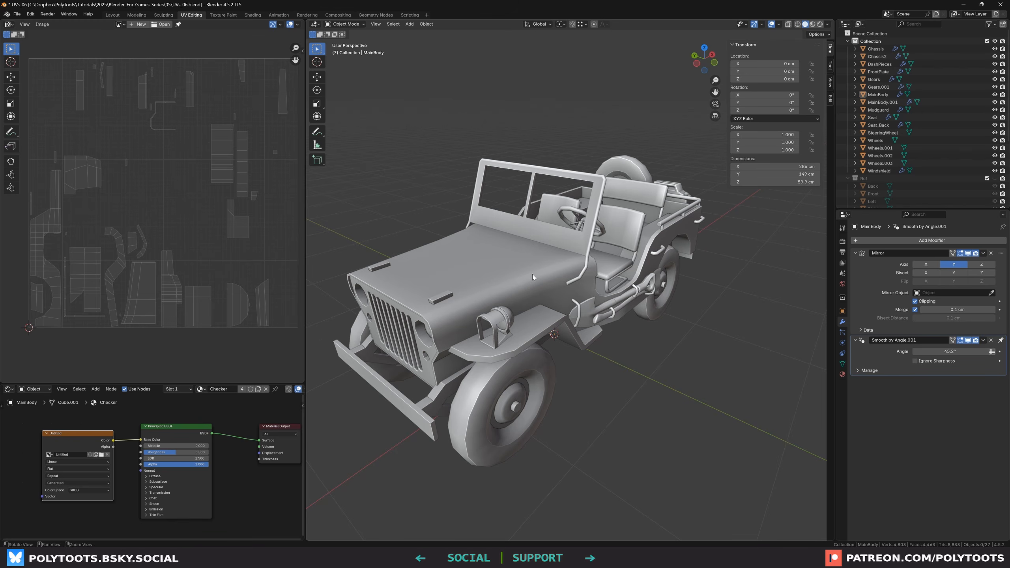
middle_drag(532, 274, 526, 269)
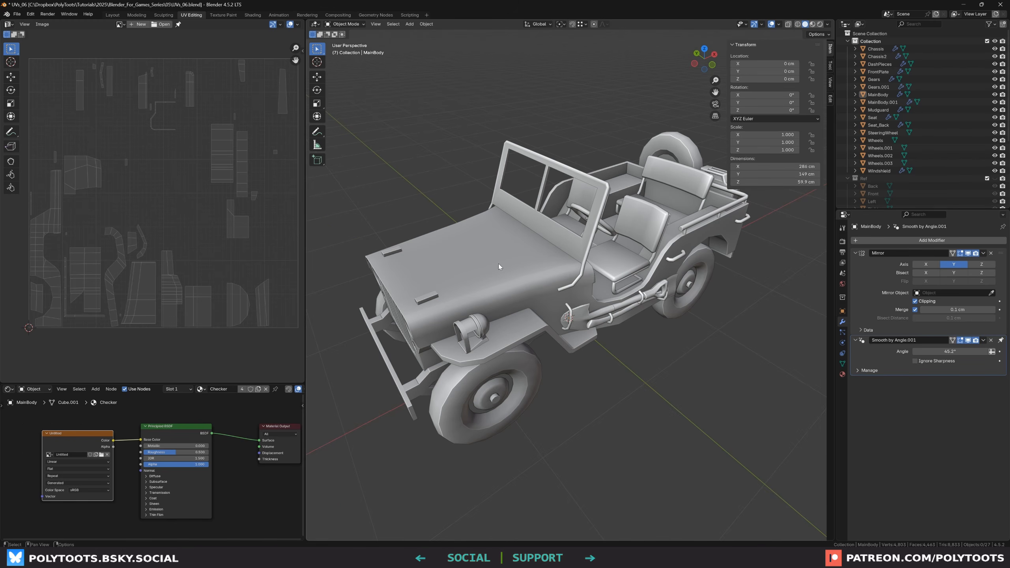
middle_drag(501, 262, 512, 276)
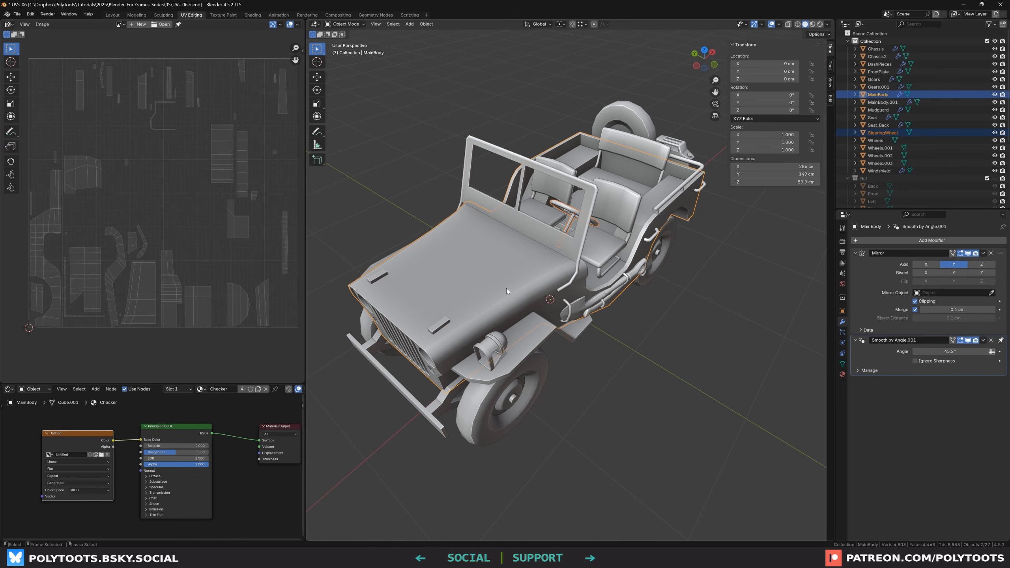
key(ctrl+j)
middle_drag(506, 288, 797, 281)
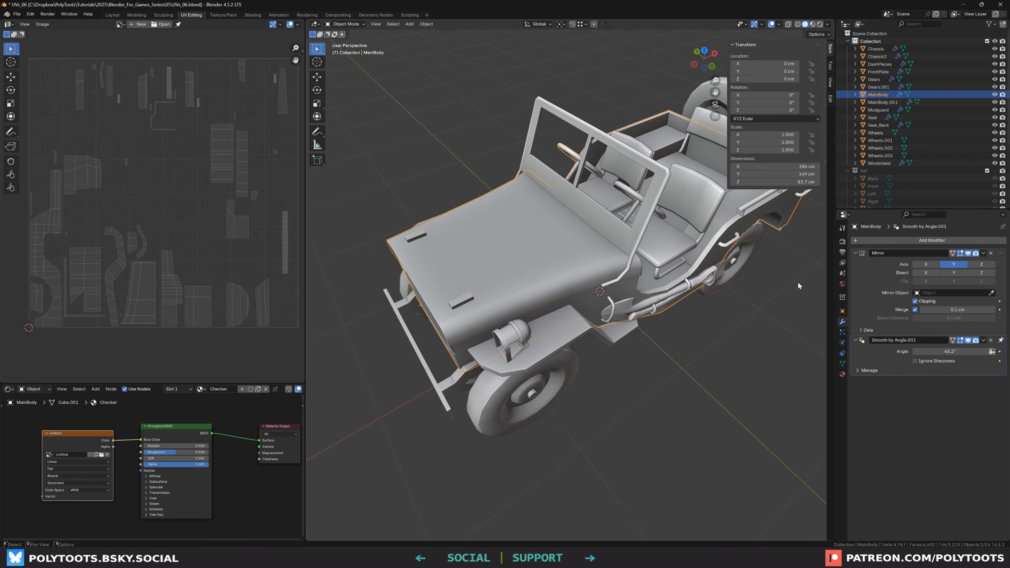
key(ctrl+z)
Select every jeep object and convert them all to meshes, keeping merged UVs
middle_drag(576, 232, 589, 278)
click(439, 166)
key(a)
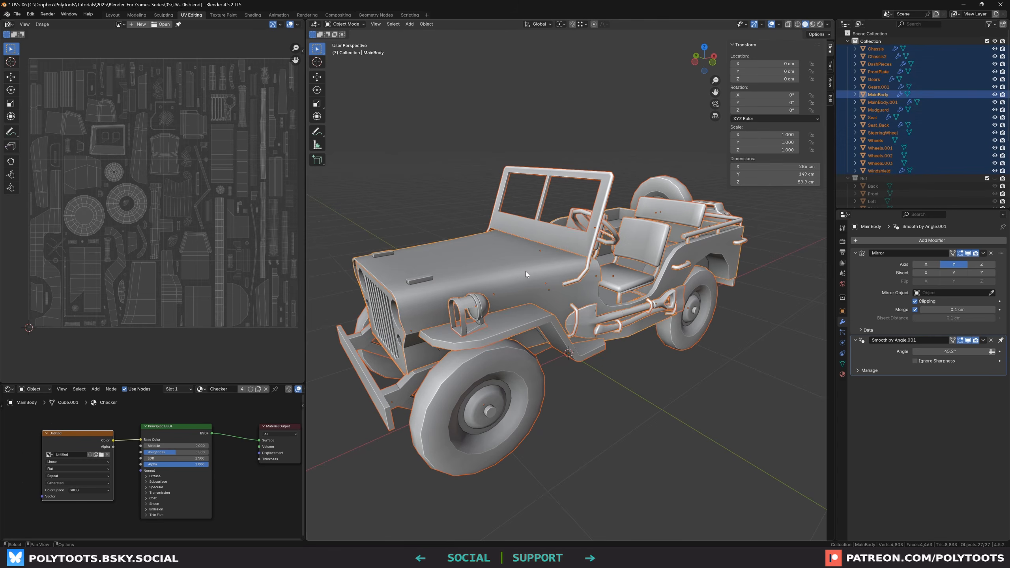
right_click(486, 253)
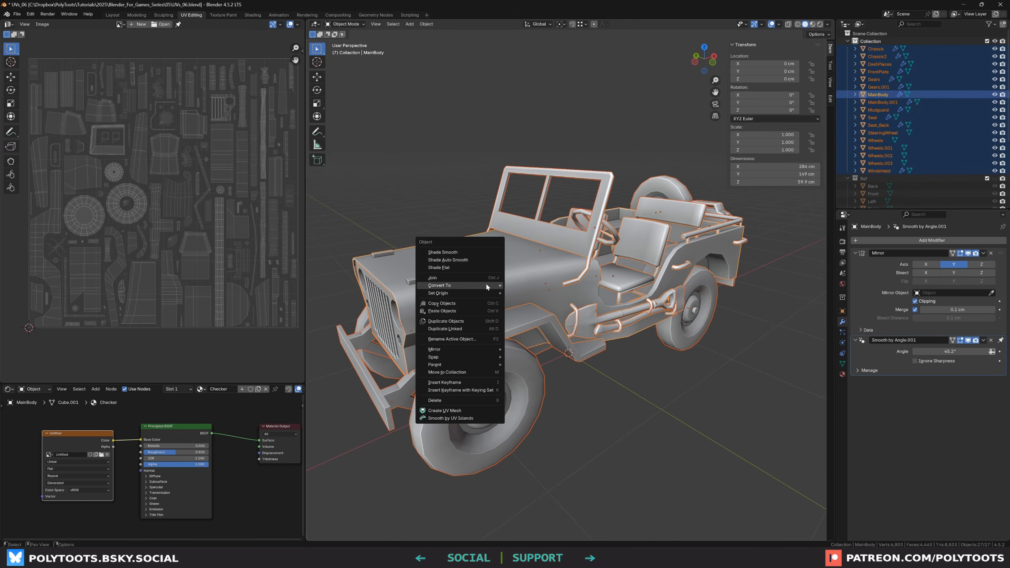
mouse_move(483, 286)
click(529, 285)
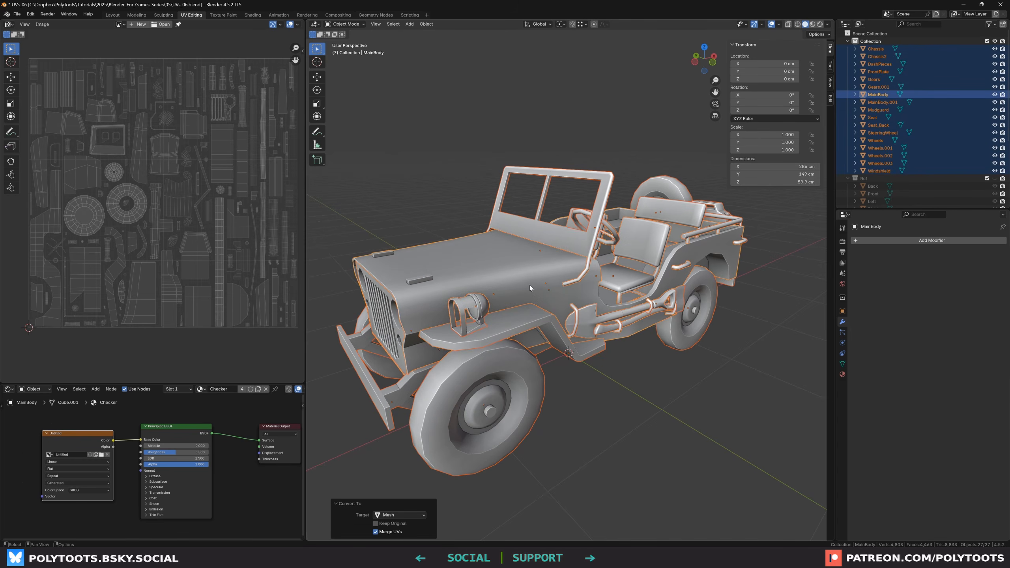
Select all parts with MainBody active and join them into a single MainBody object
click(565, 398)
middle_drag(565, 399, 556, 386)
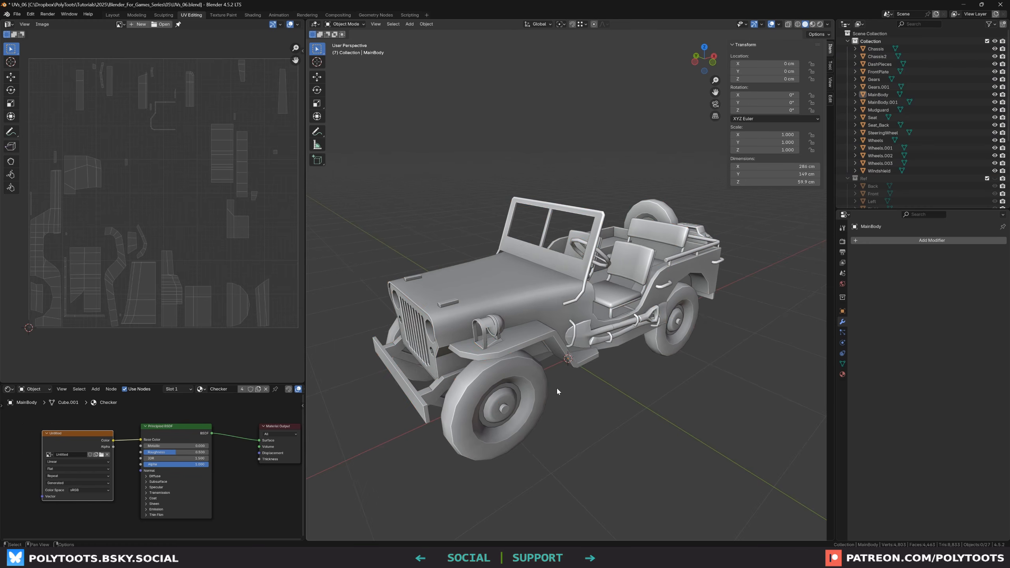
key(a)
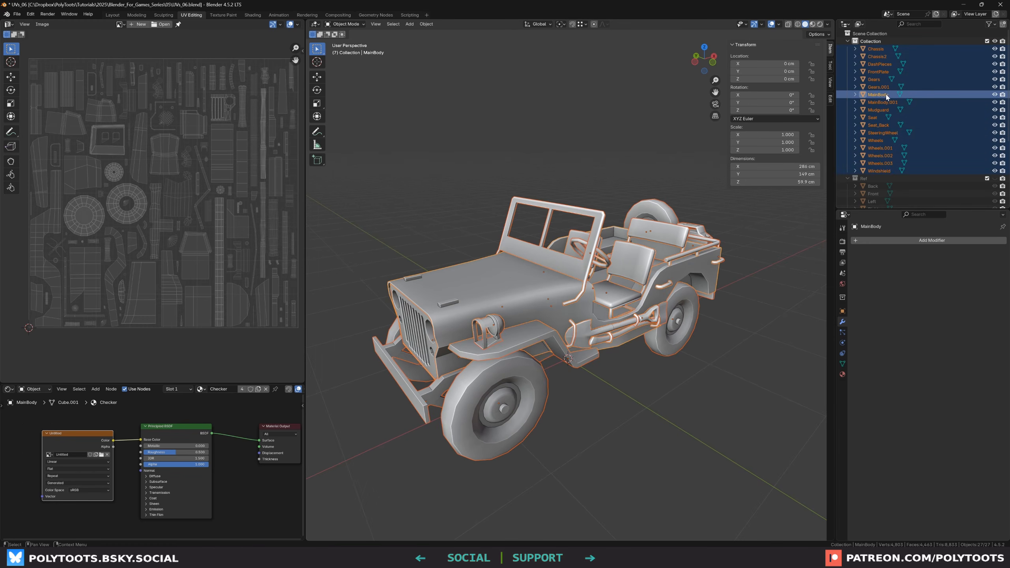
scroll(478, 288, up, 1)
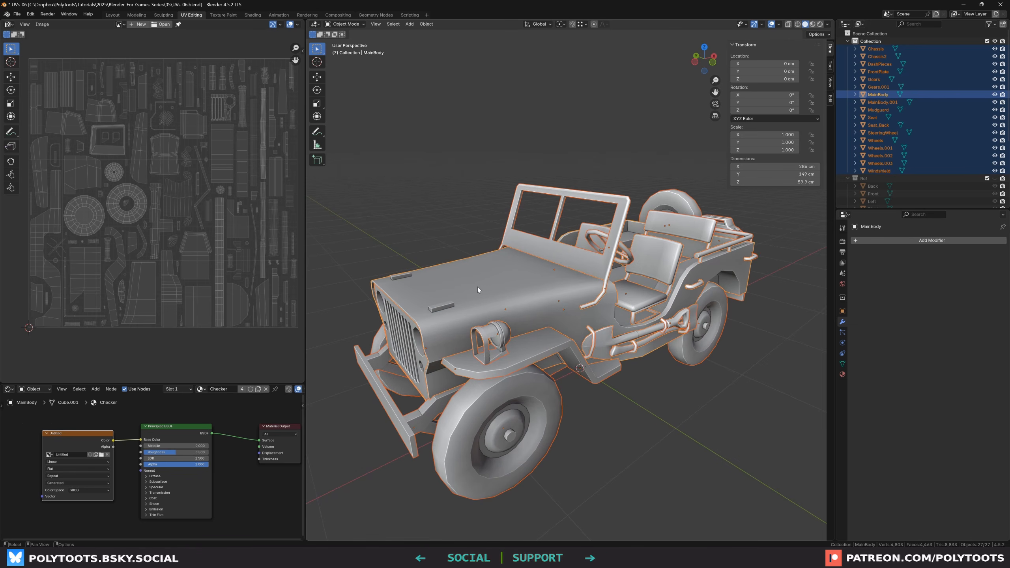
click(655, 257)
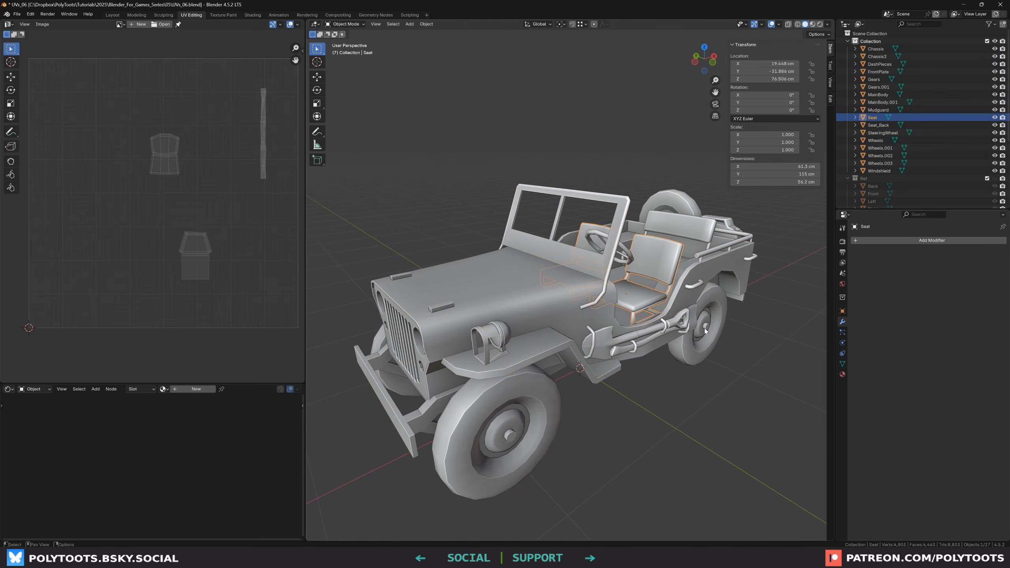
key(a)
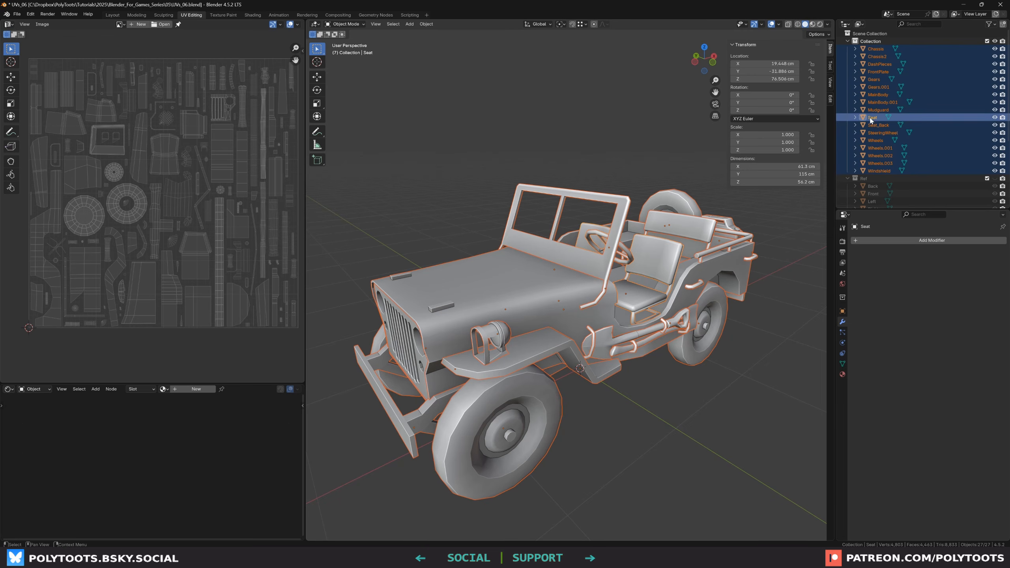
middle_drag(549, 270, 482, 266)
shift+click(483, 265)
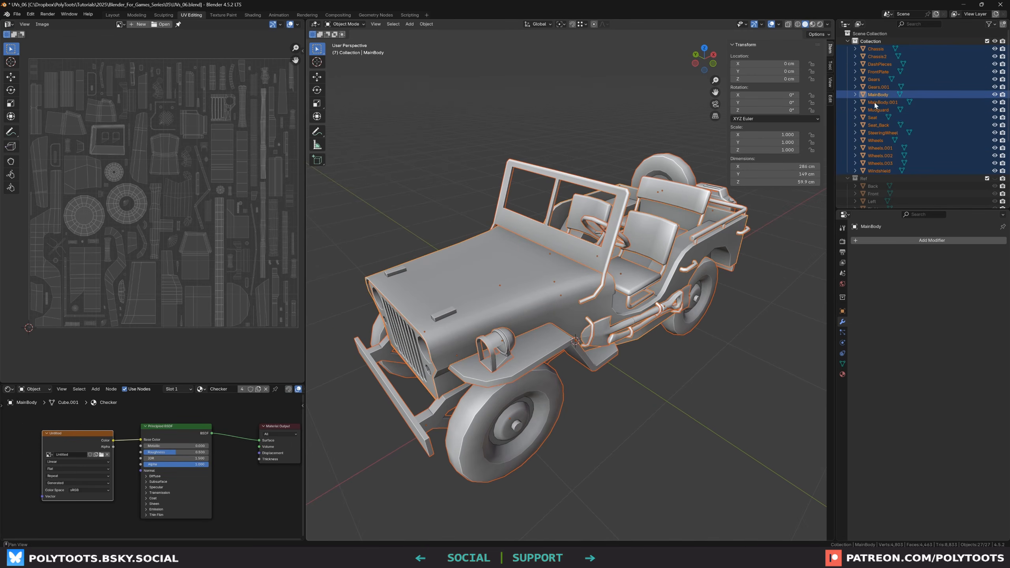
key(ctrl+j)
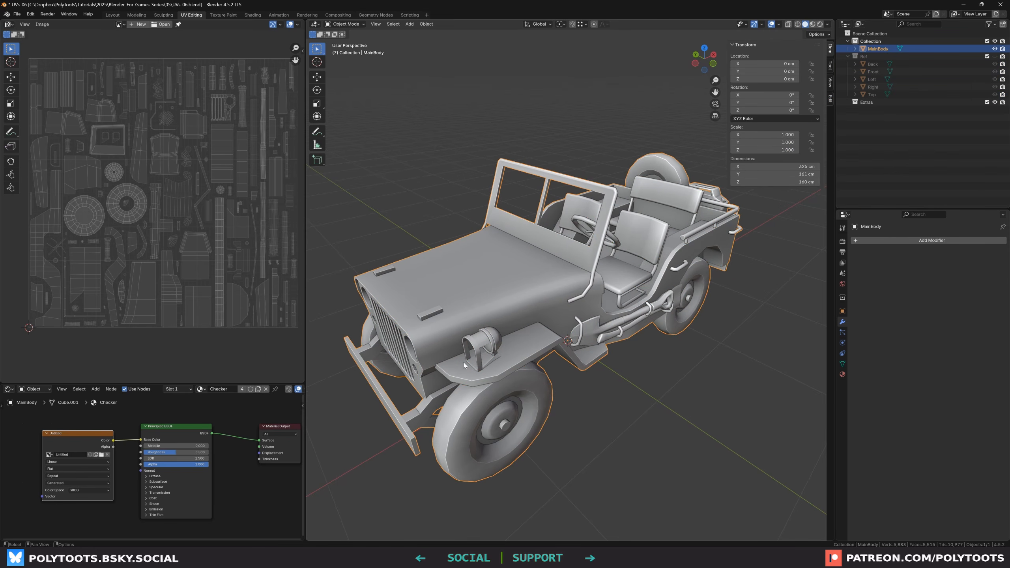
Inspect the joined jeep model and its combined UV layout
middle_drag(612, 306, 497, 343)
click(578, 399)
click(556, 300)
key(g)
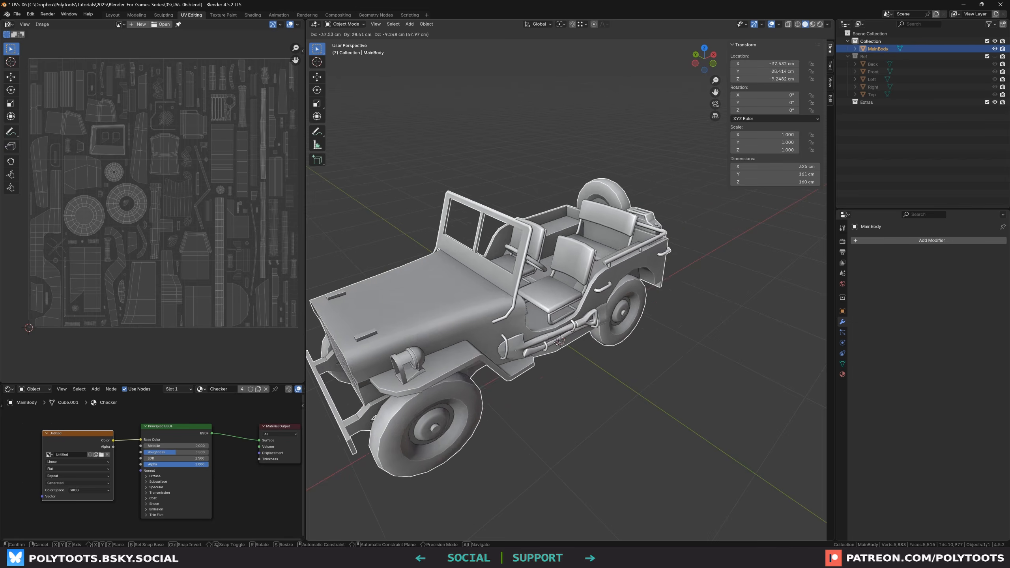
key(Escape)
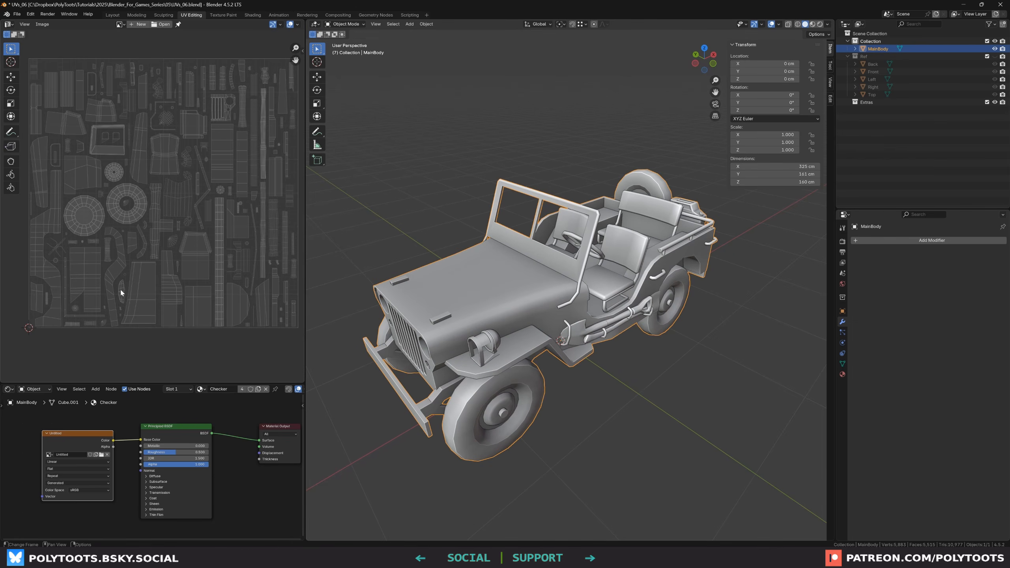
middle_drag(517, 298, 623, 291)
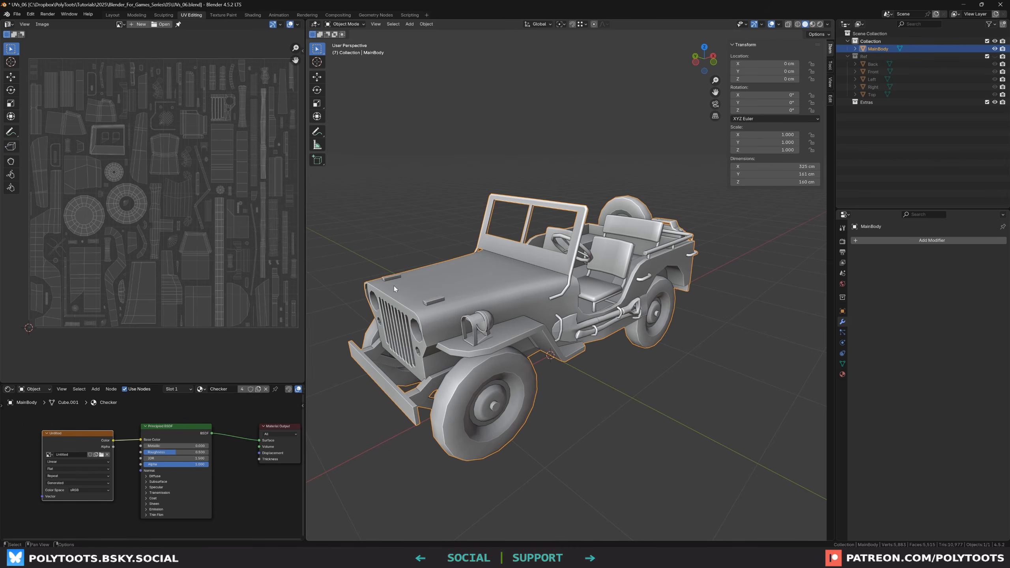
middle_drag(188, 192, 179, 190)
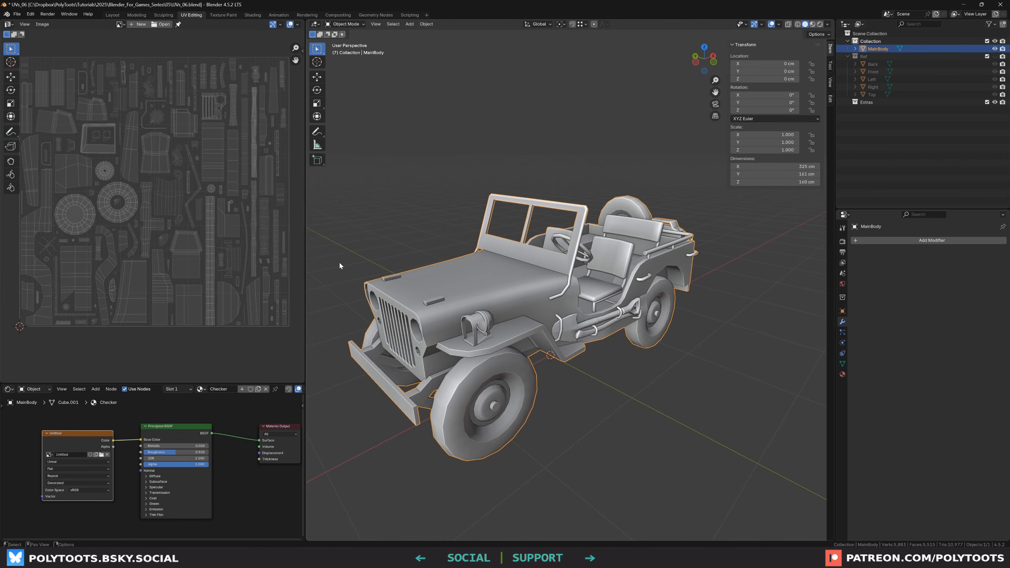